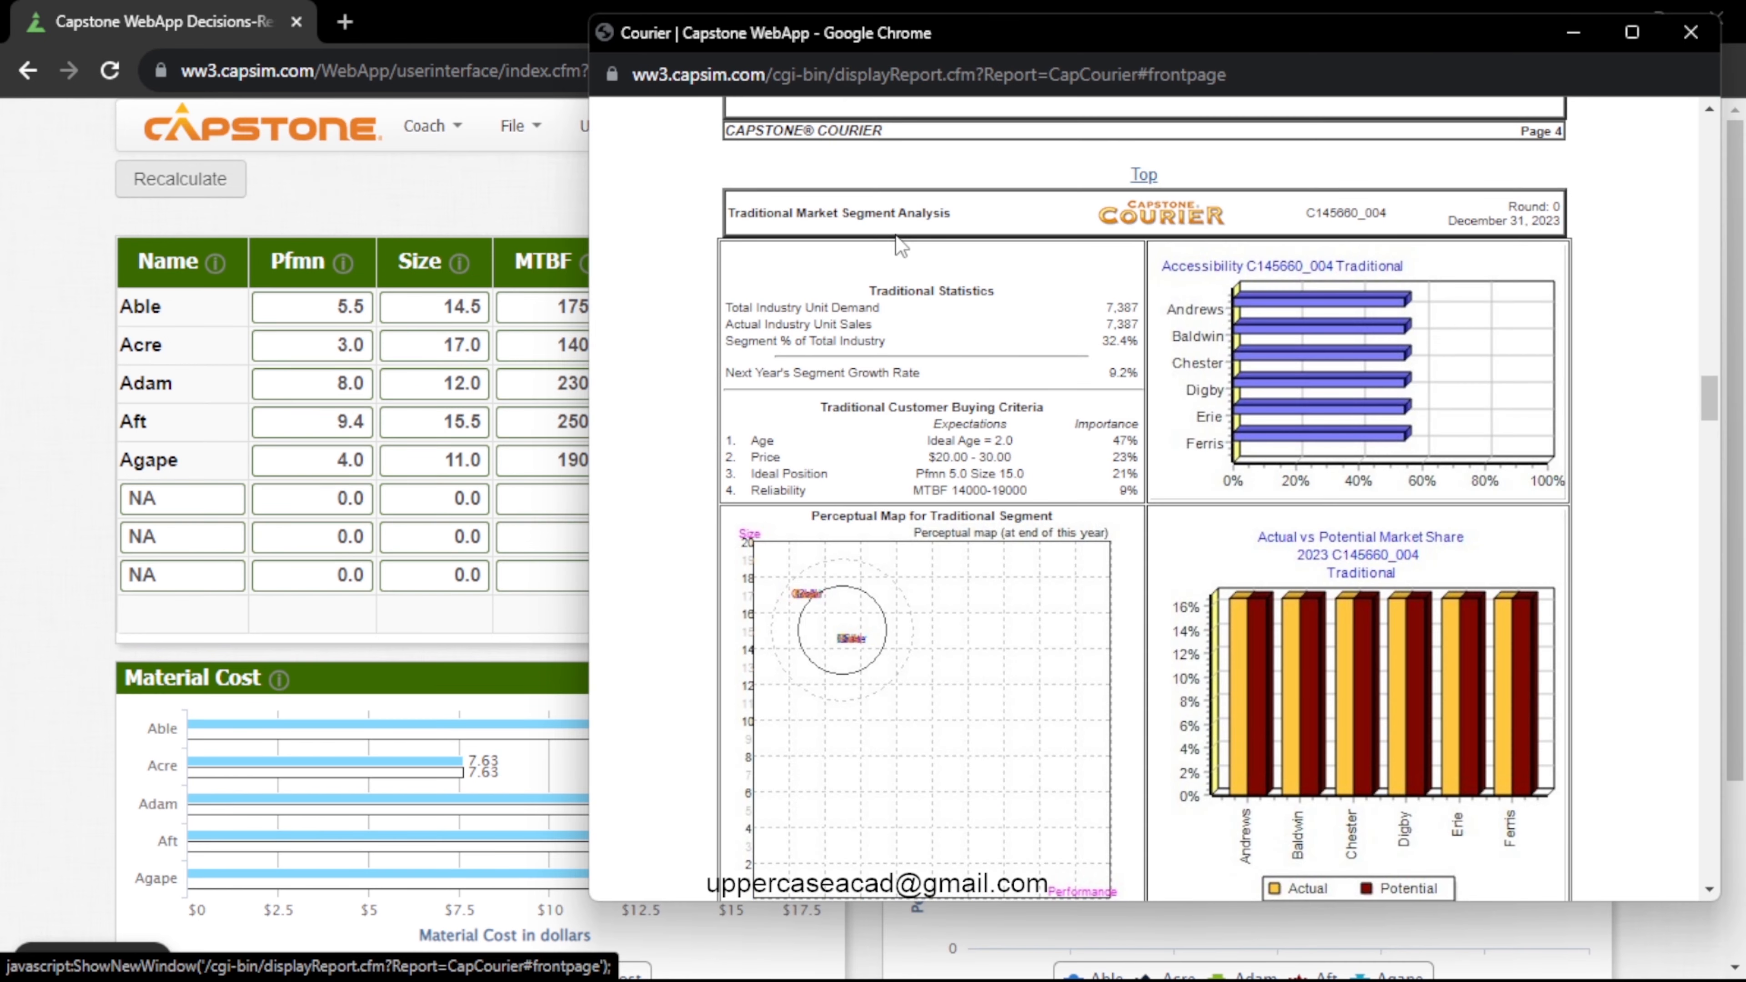
Review the customer buying criteria for the Traditional, Low End, High End, Performance and Size segments in the Courier report
scroll(871, 284, down, 3)
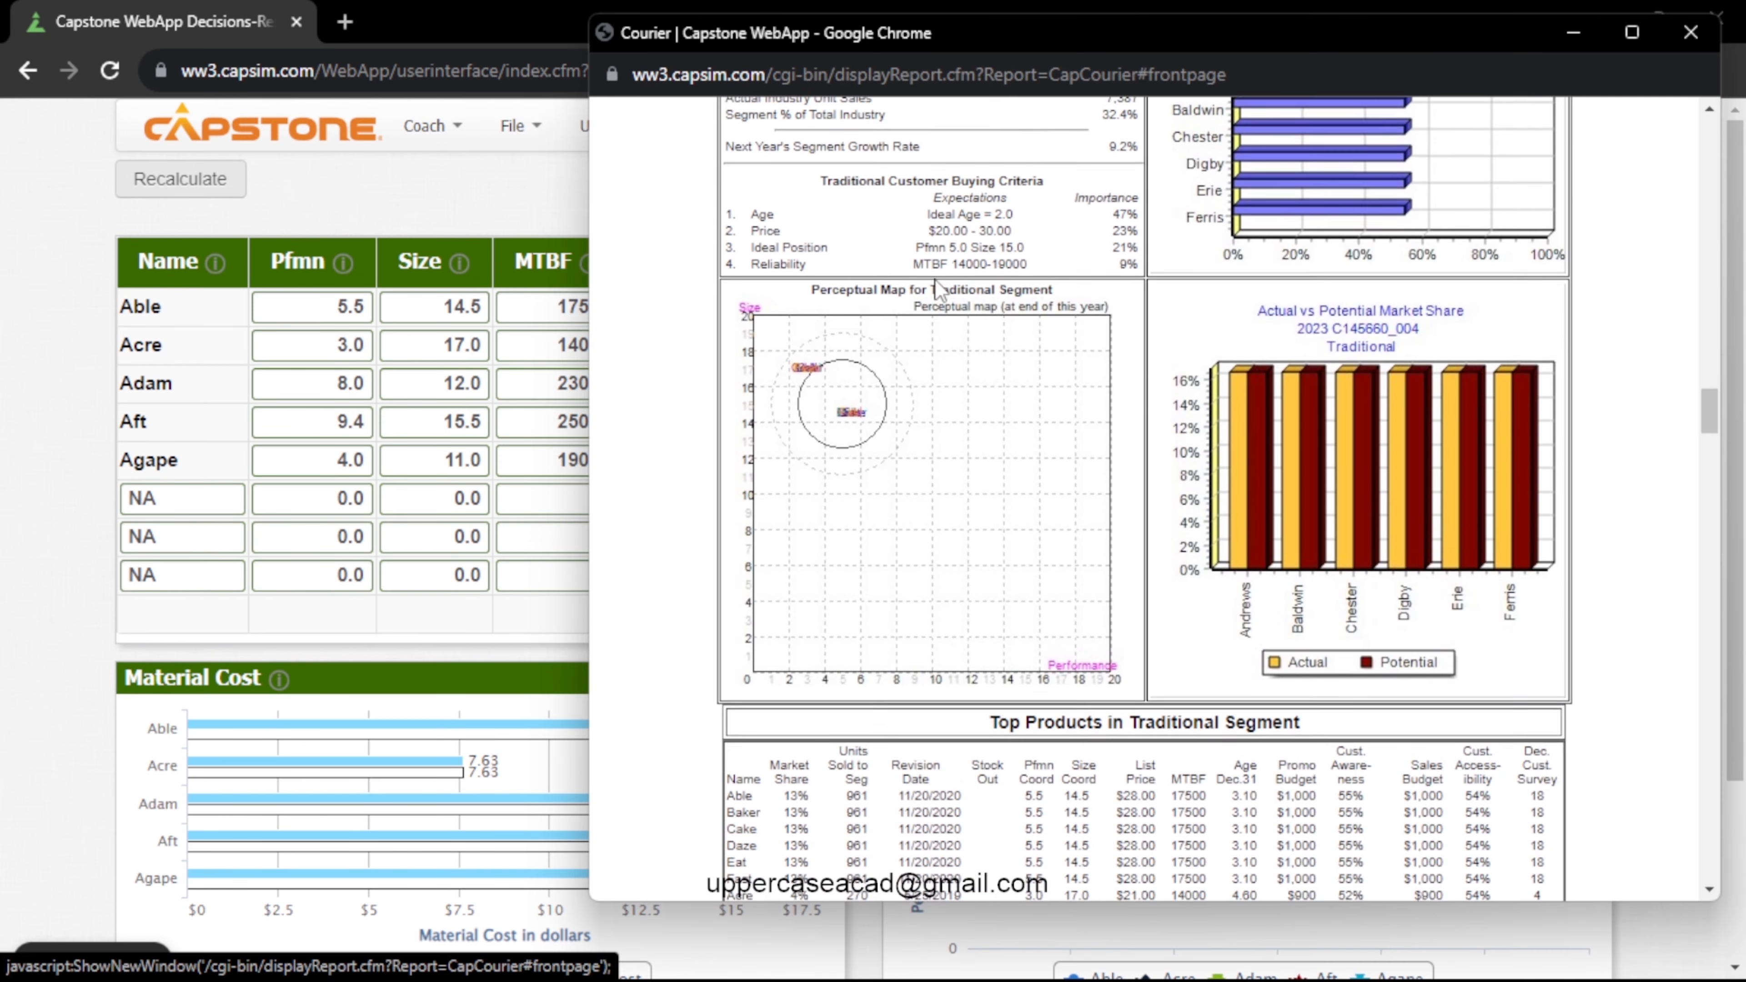
scroll(912, 333, up, 3)
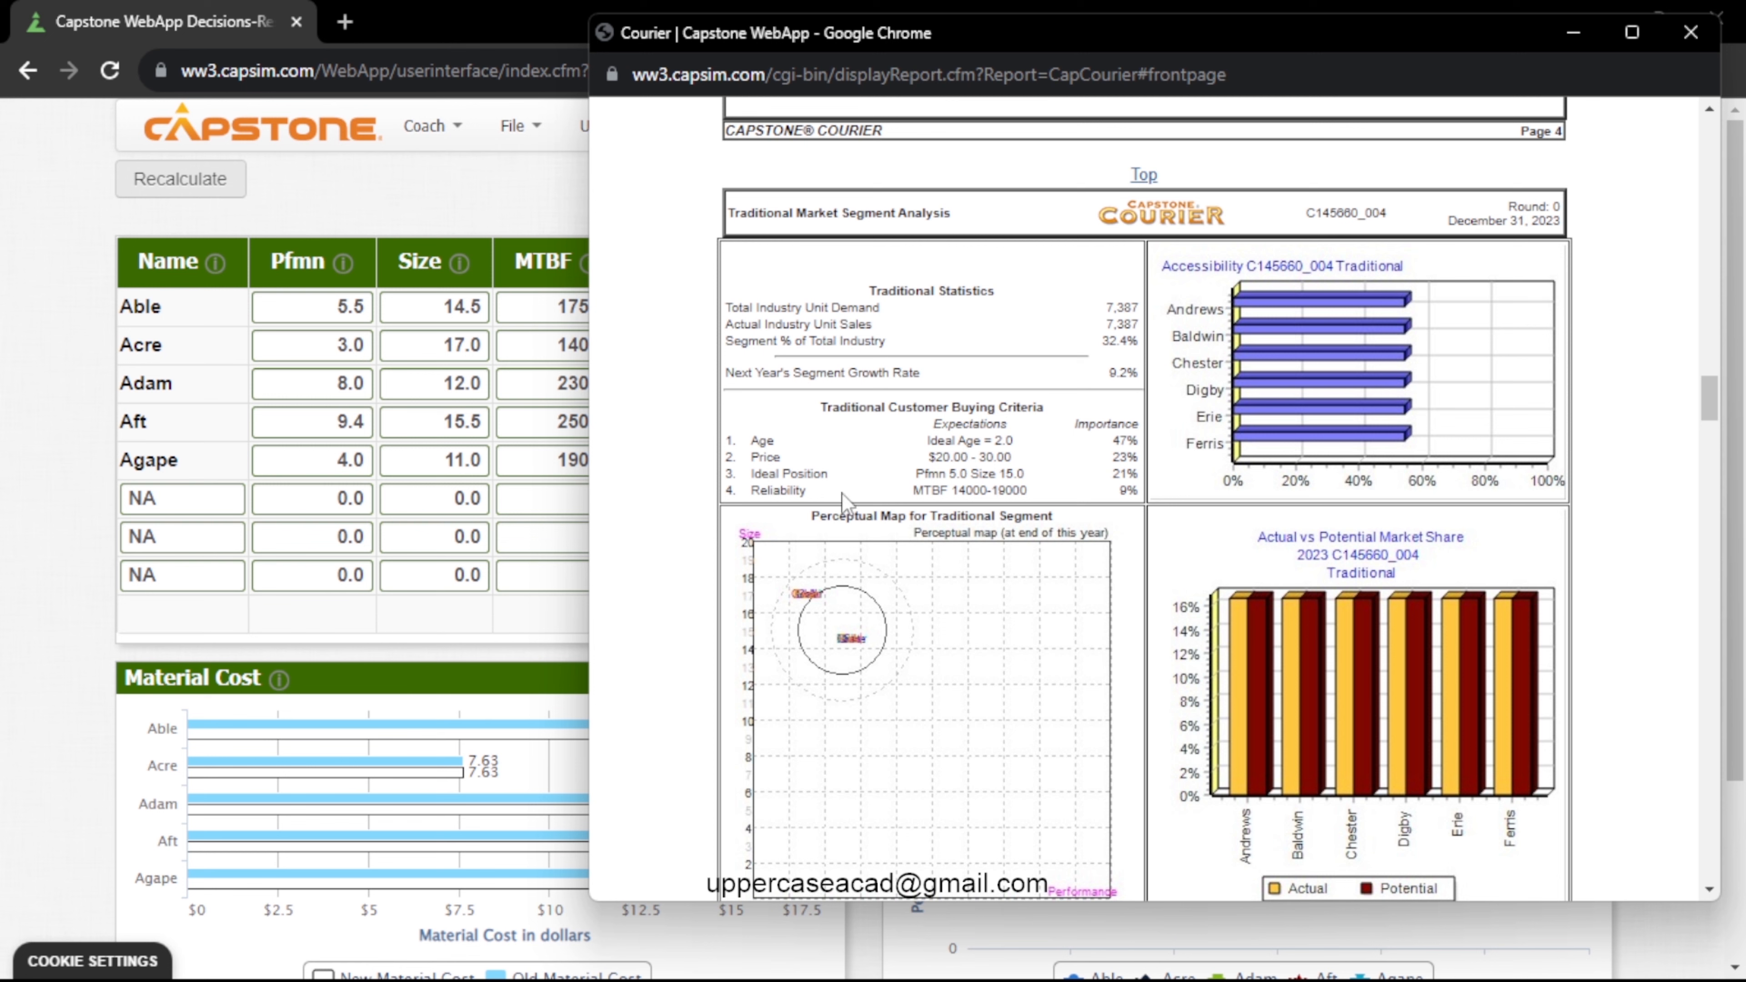
scroll(1134, 513, down, 15)
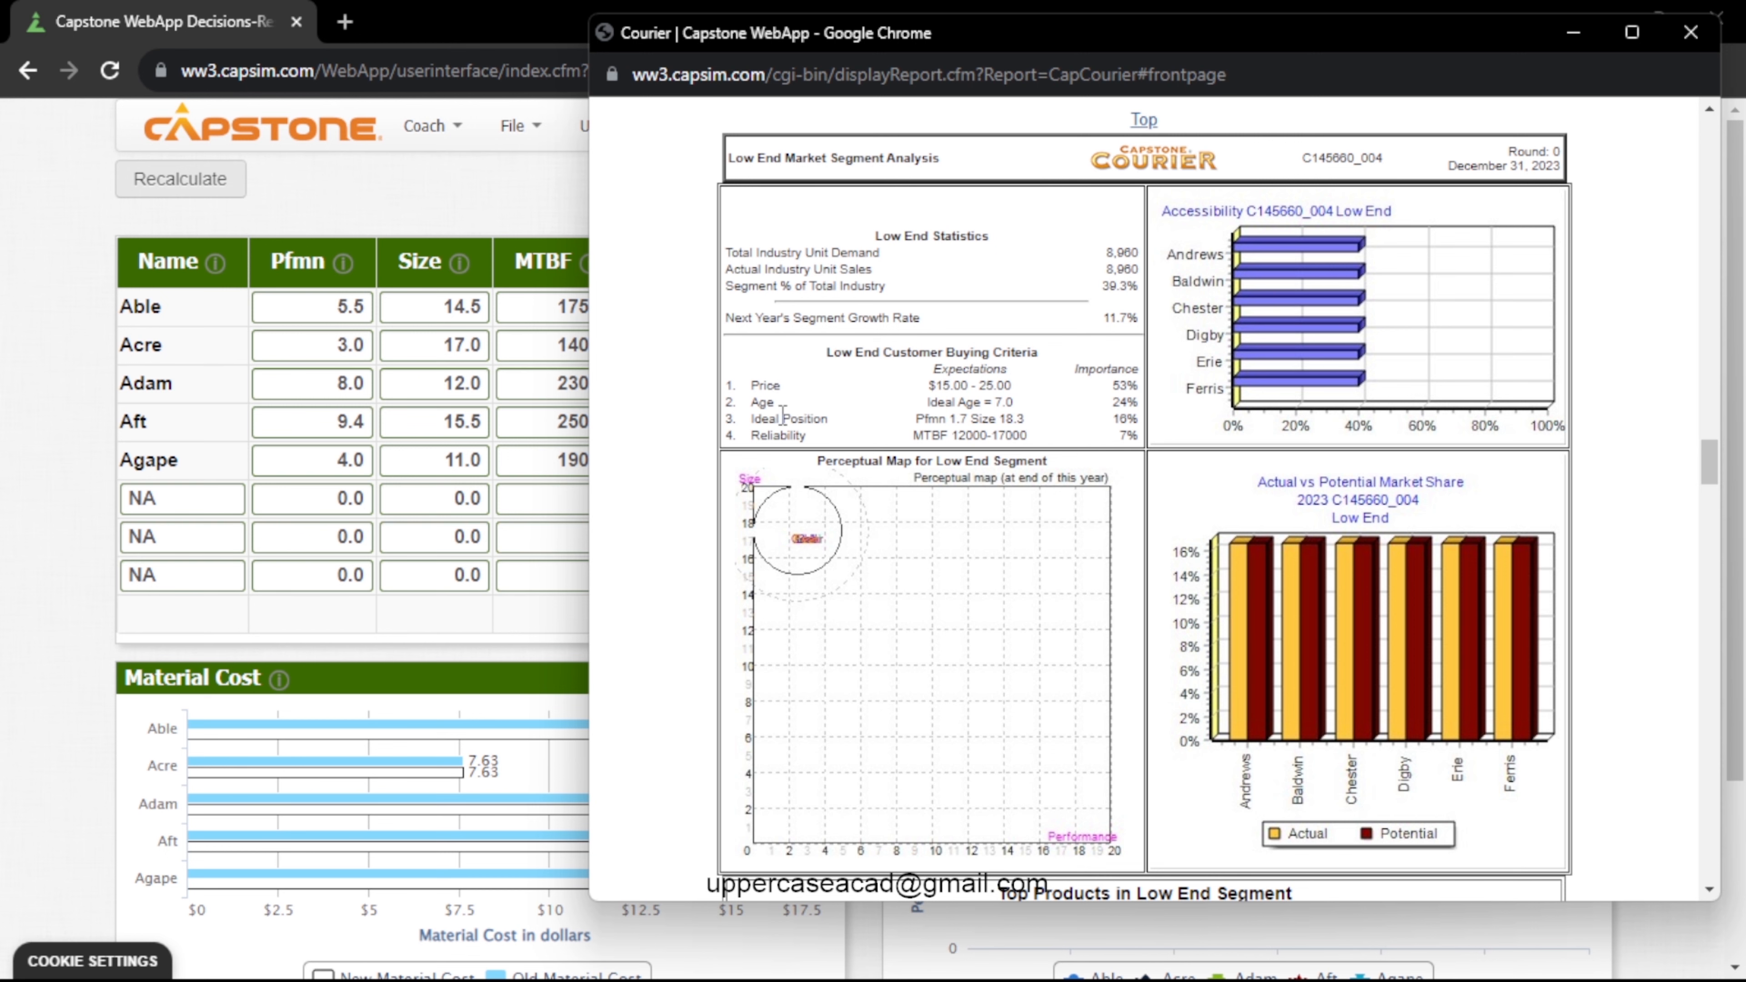
scroll(791, 413, down, 10)
scroll(802, 425, down, 4)
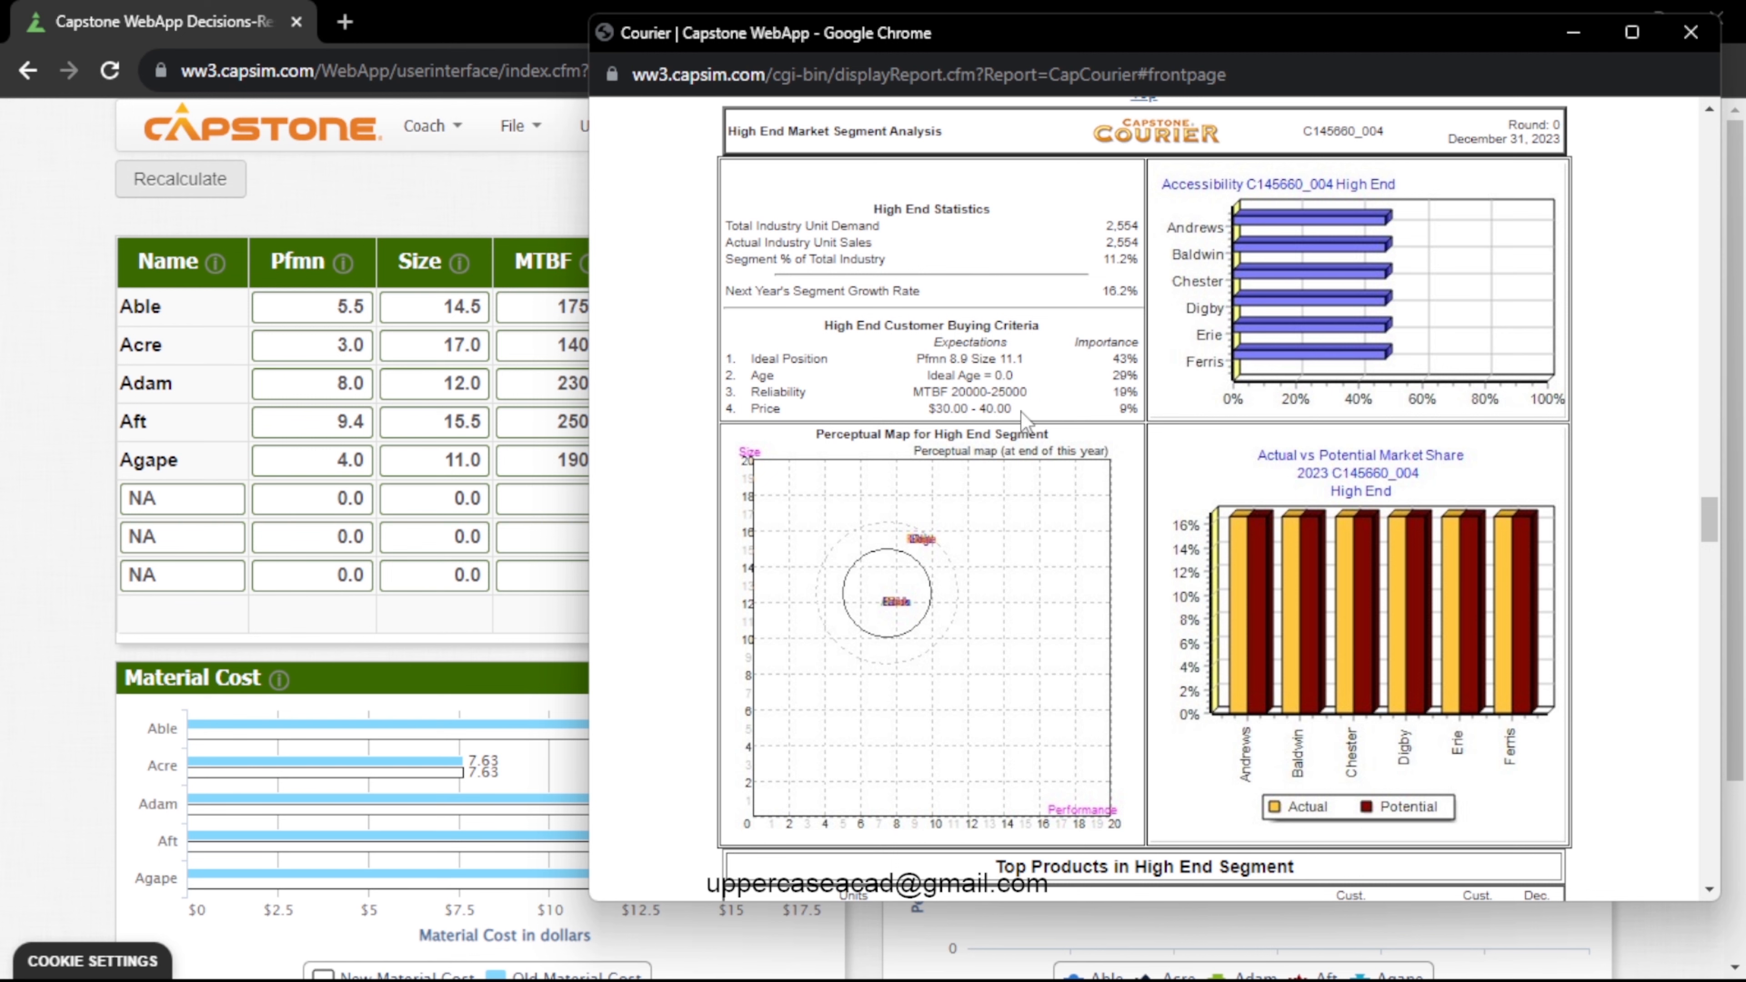
scroll(1020, 413, down, 15)
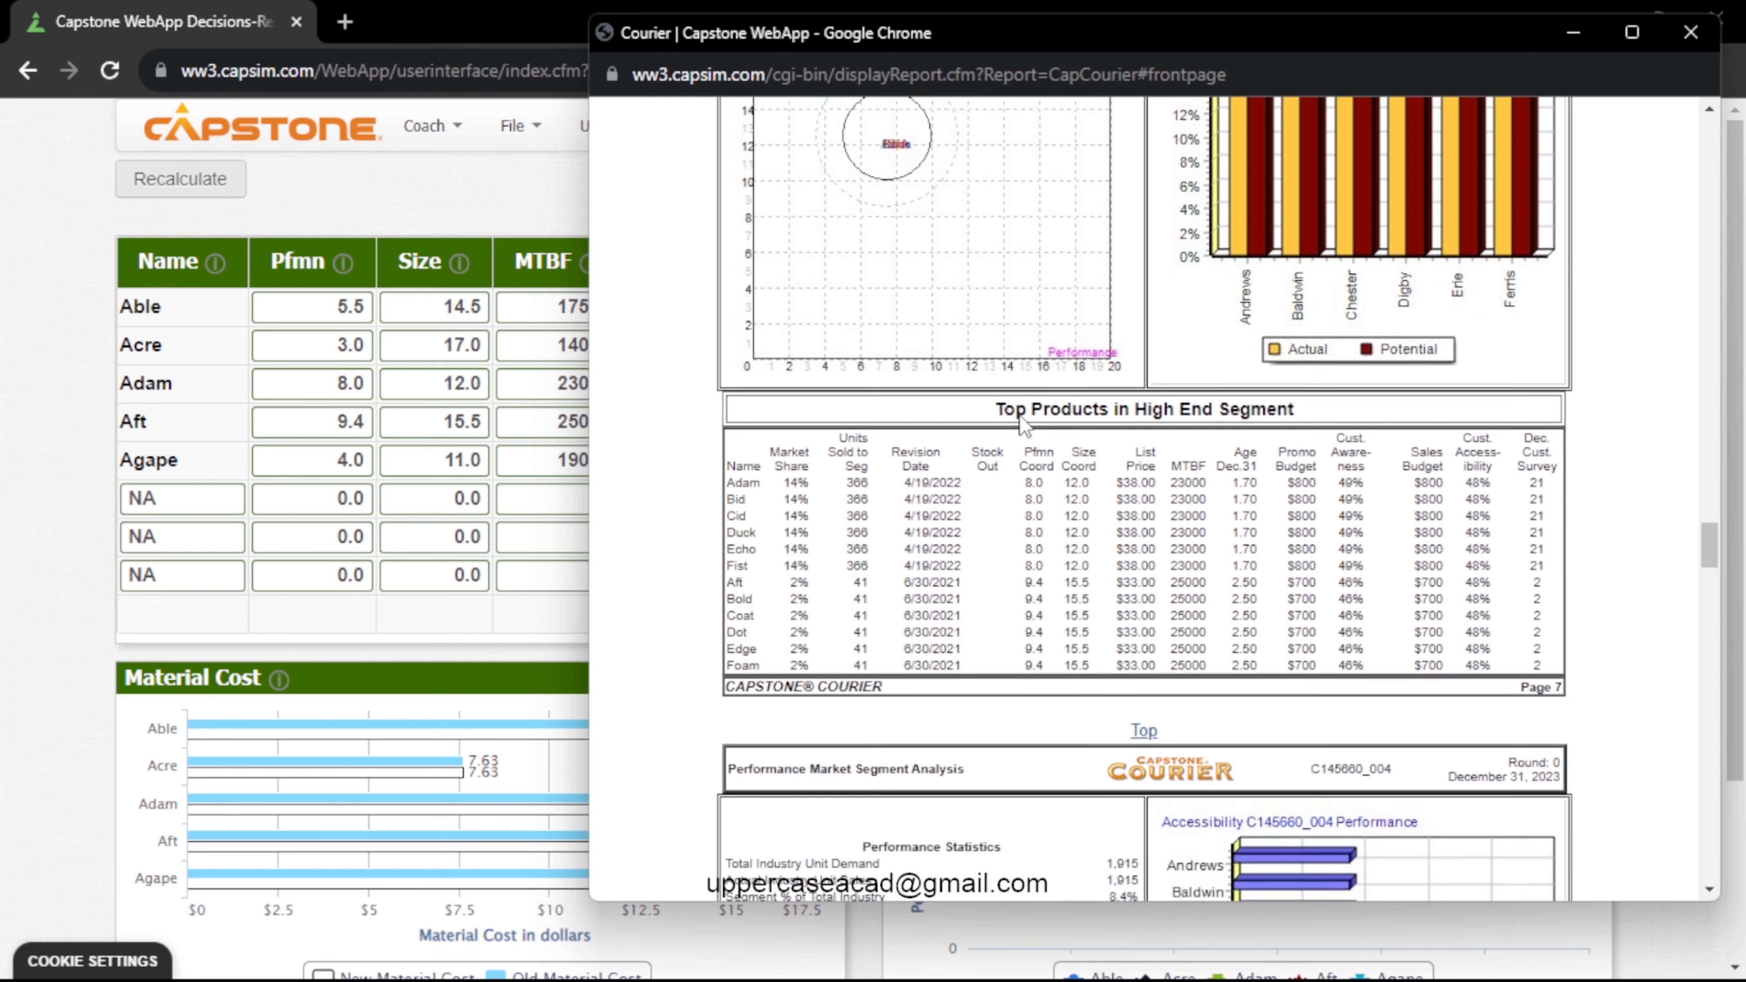
scroll(1020, 416, down, 2)
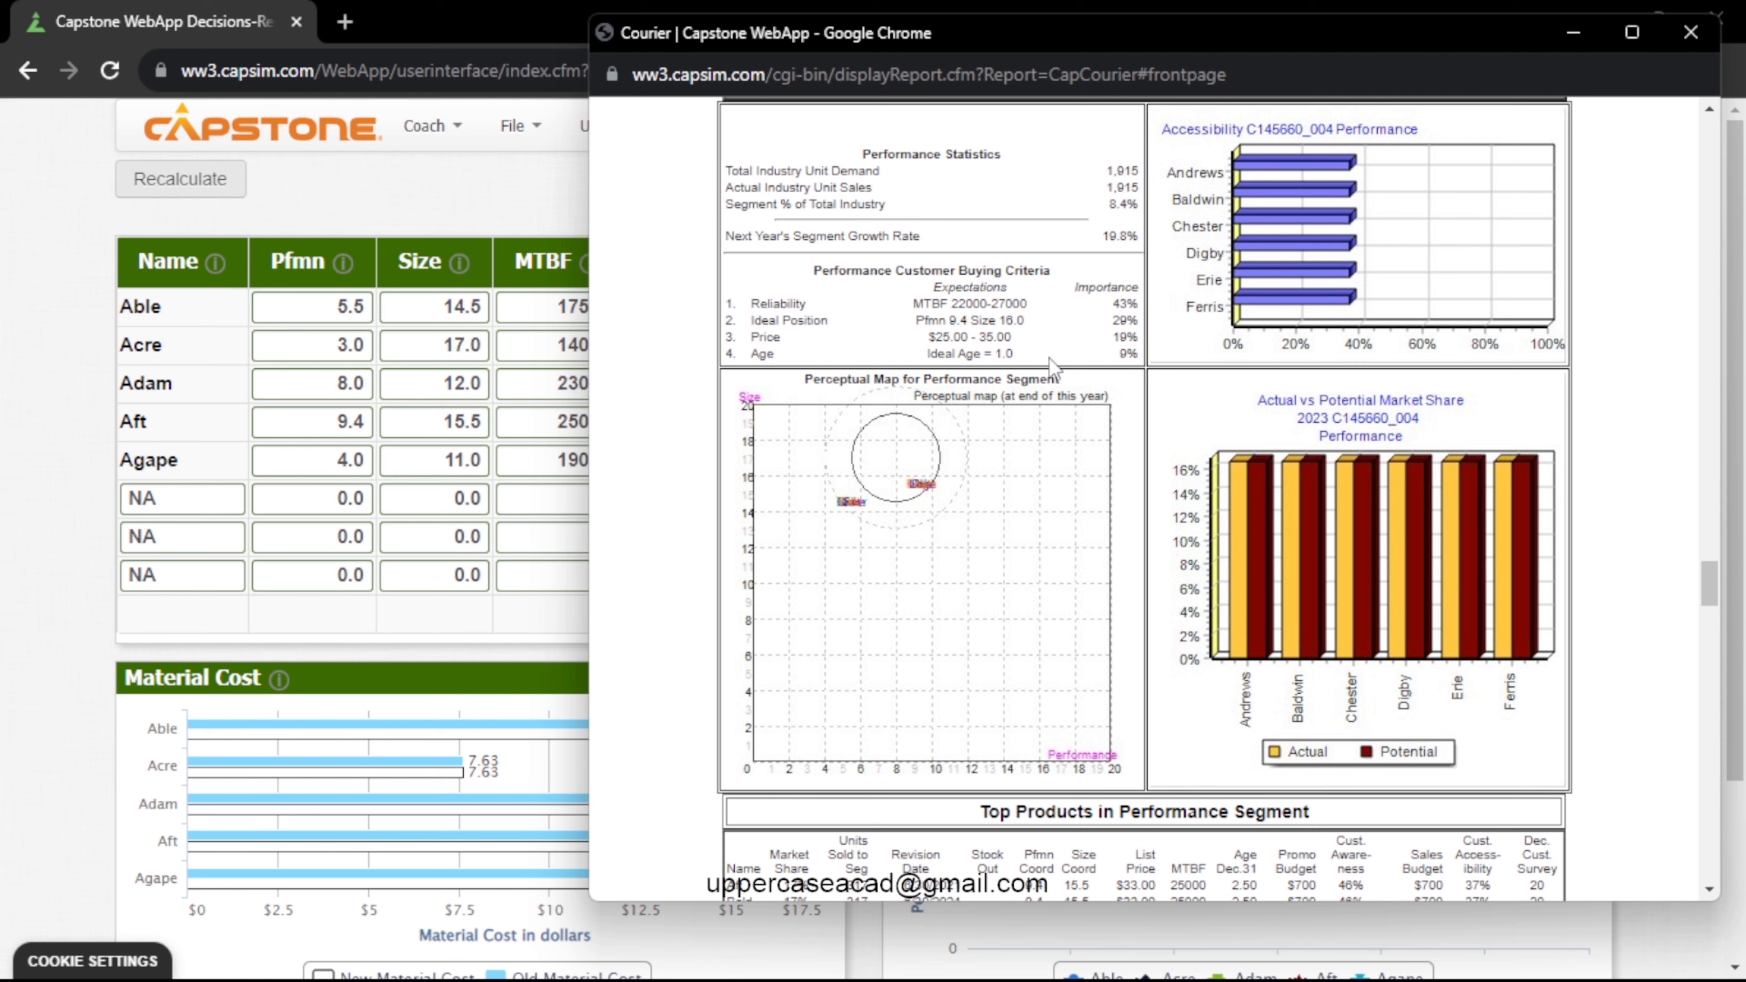
scroll(1055, 370, down, 10)
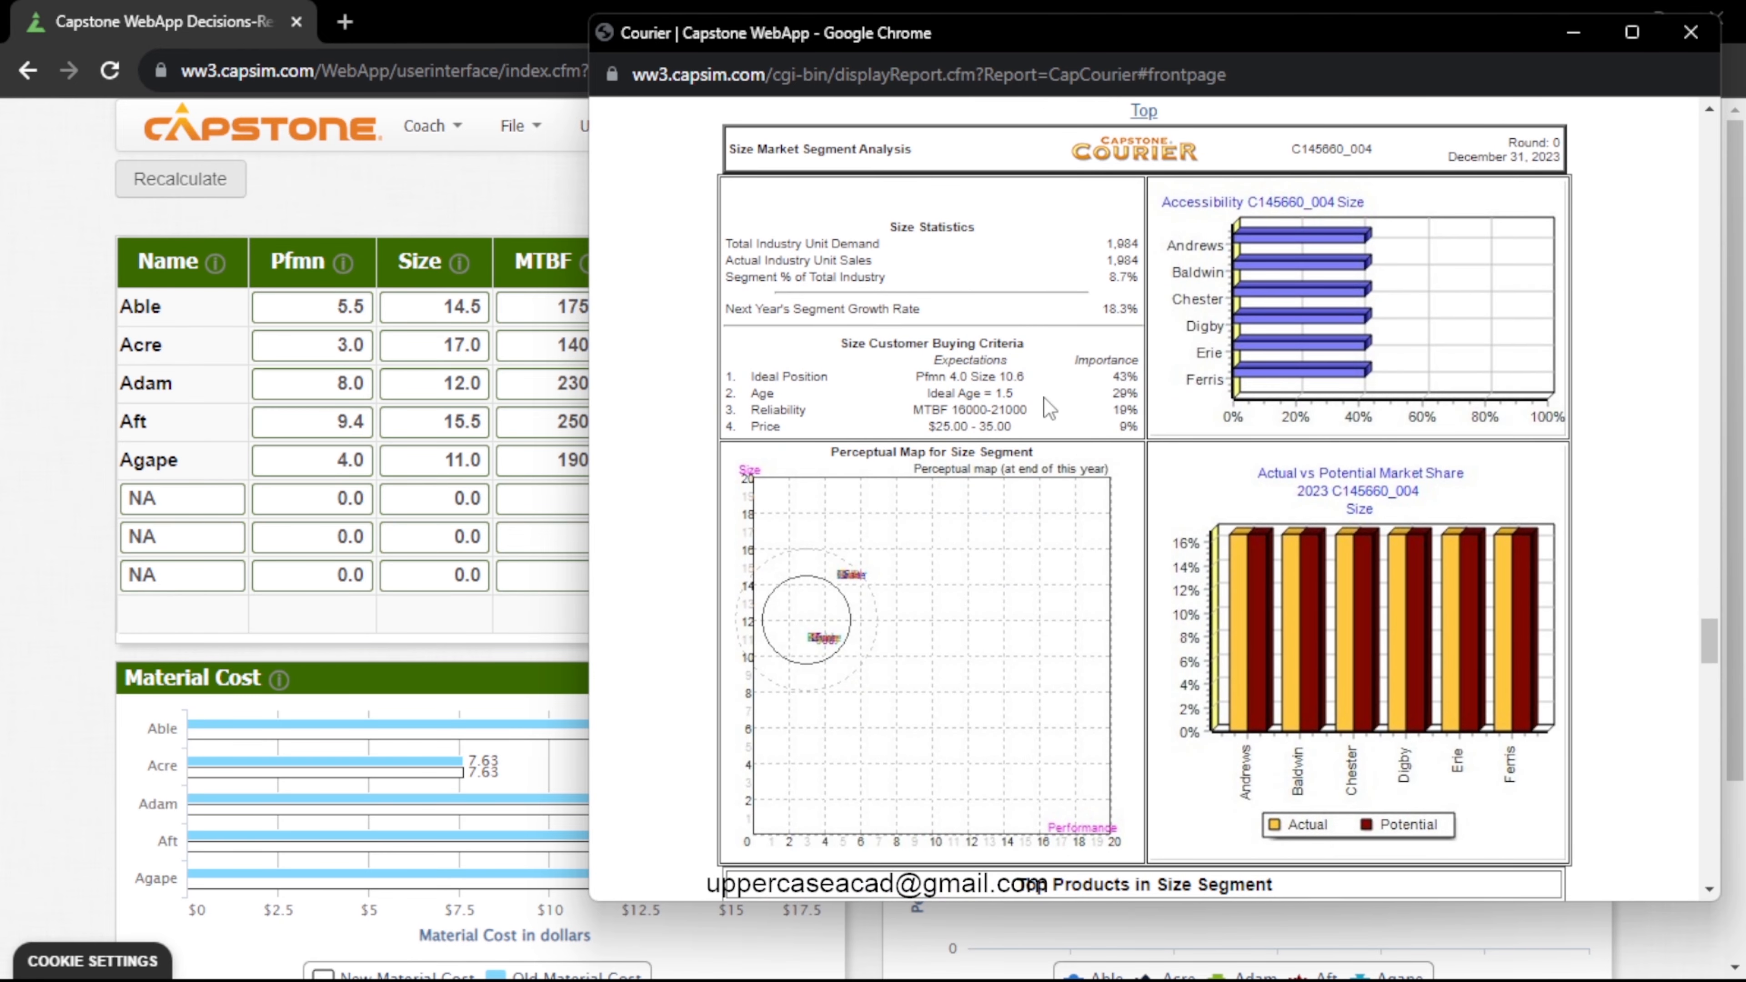
scroll(1049, 406, down, 2)
scroll(1048, 407, up, 2)
click(86, 297)
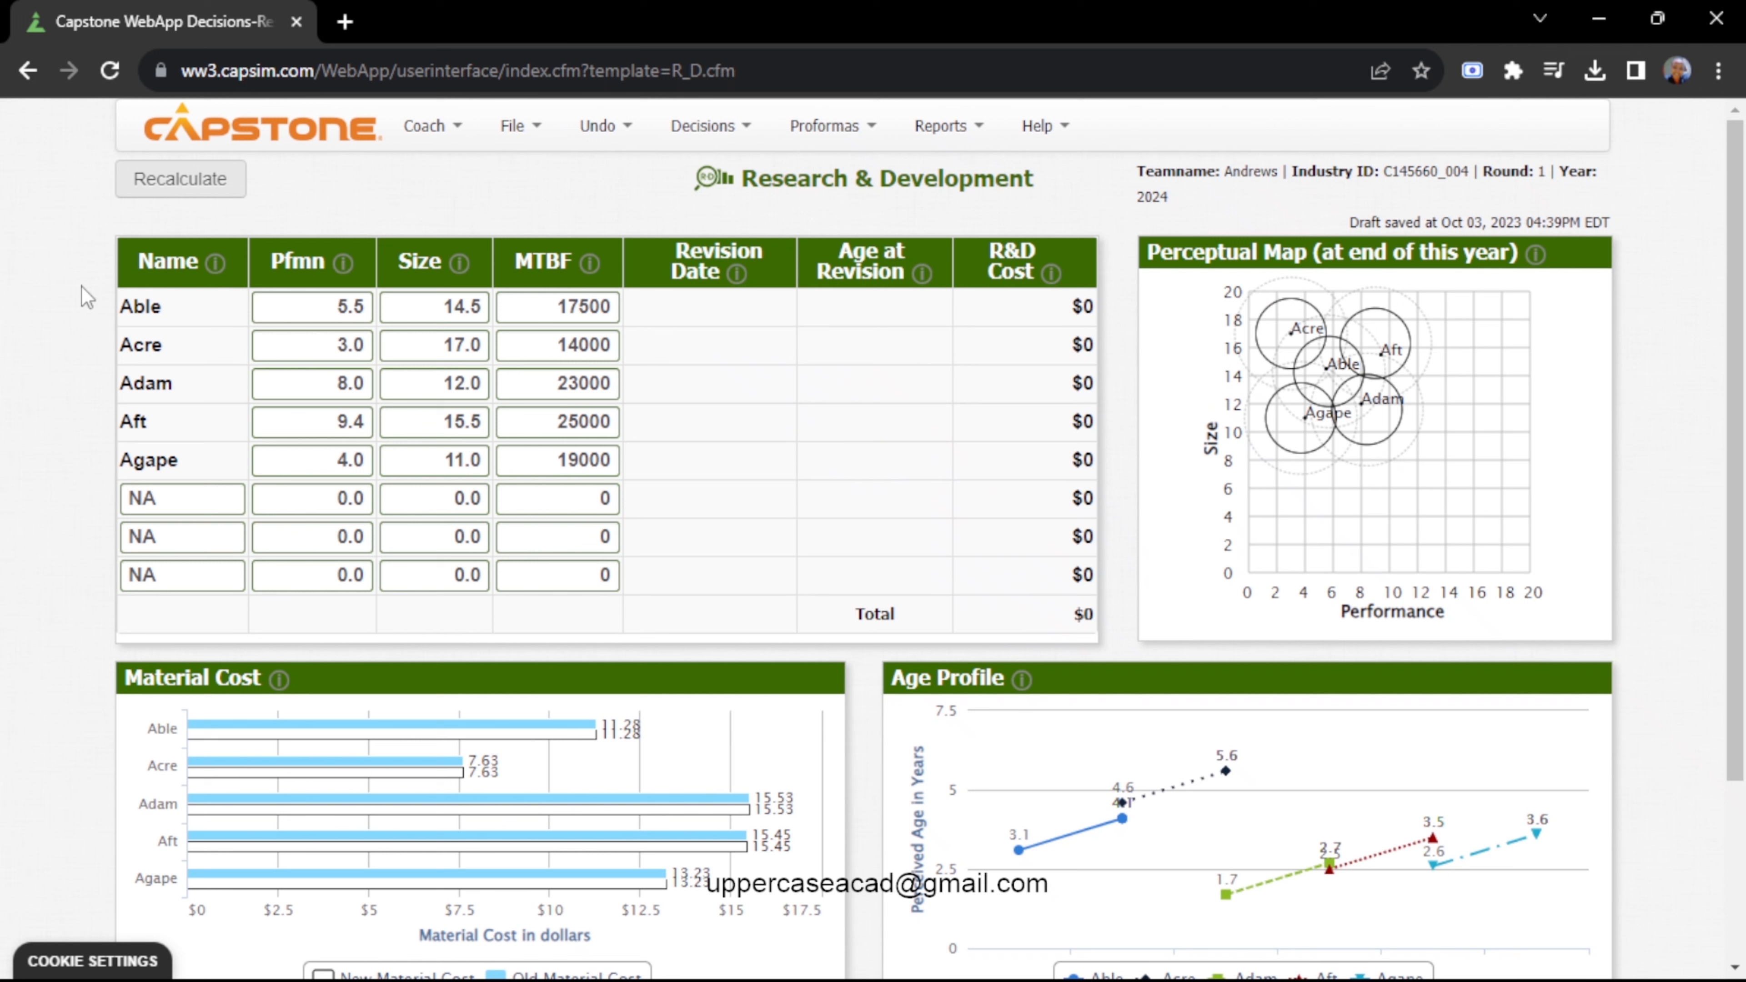
Set Able's performance to 6.0 and its size to 14.0 in the Research & Development table
click(367, 310)
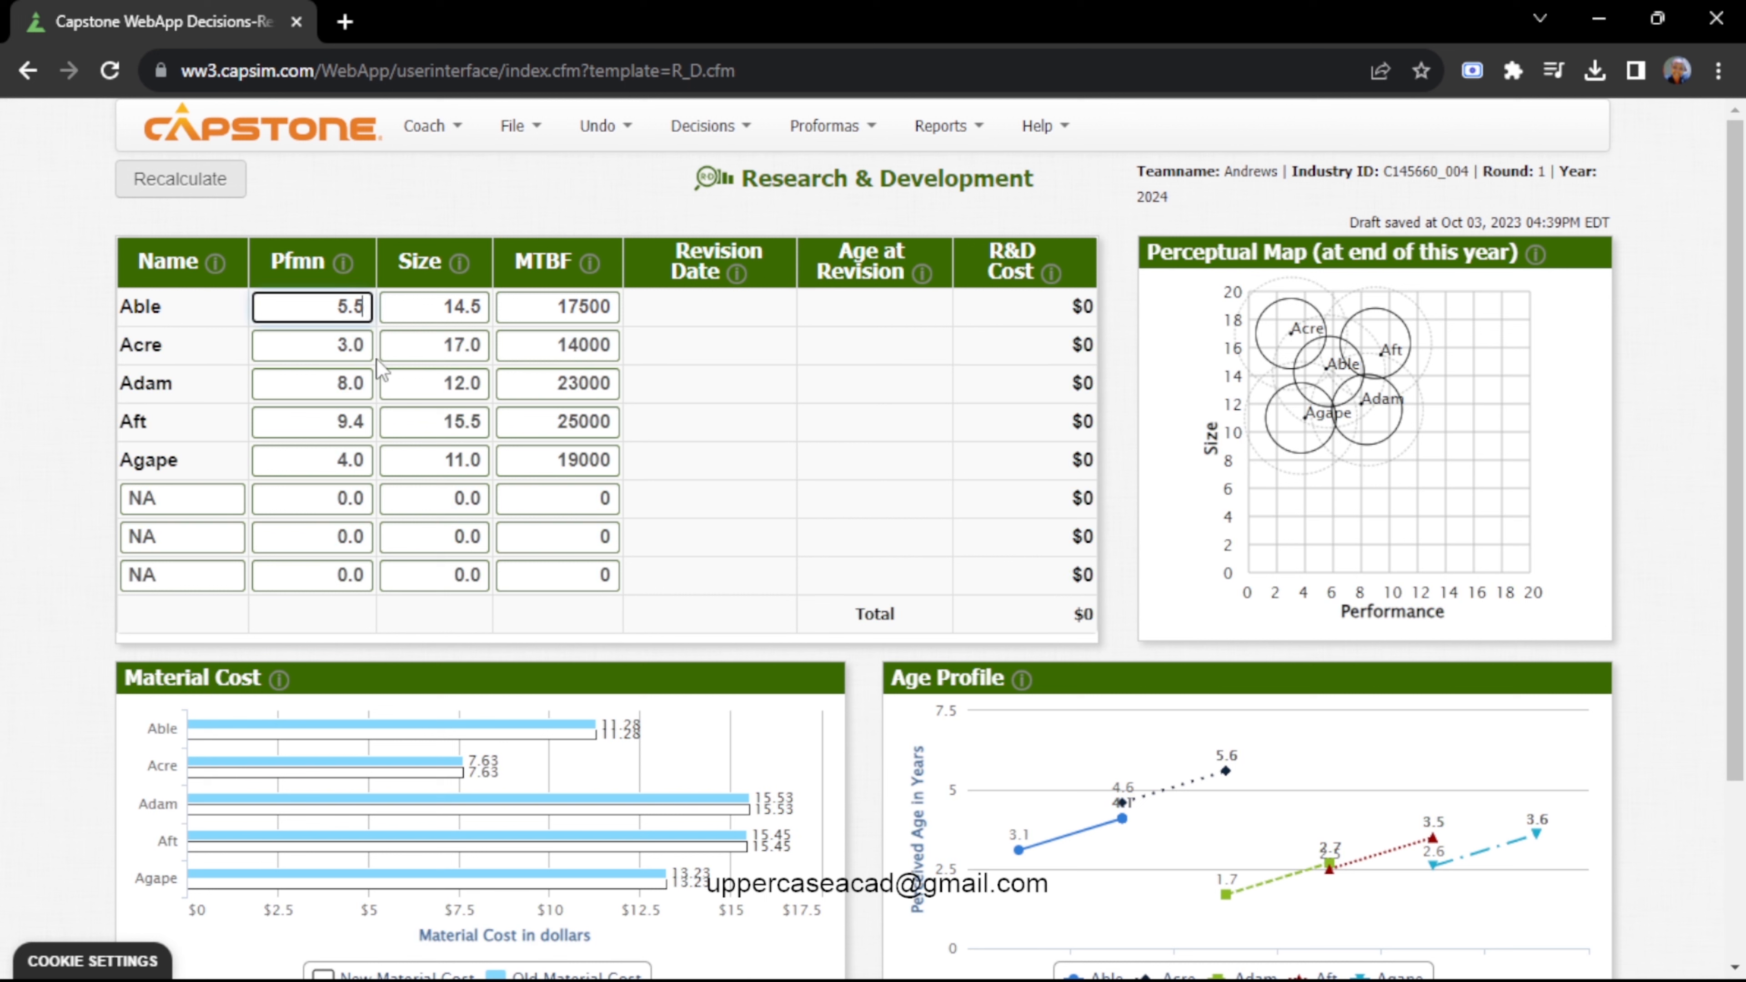
key(BackSpace)
key(BackSpace)
key(BackSpace)
text(6.0)
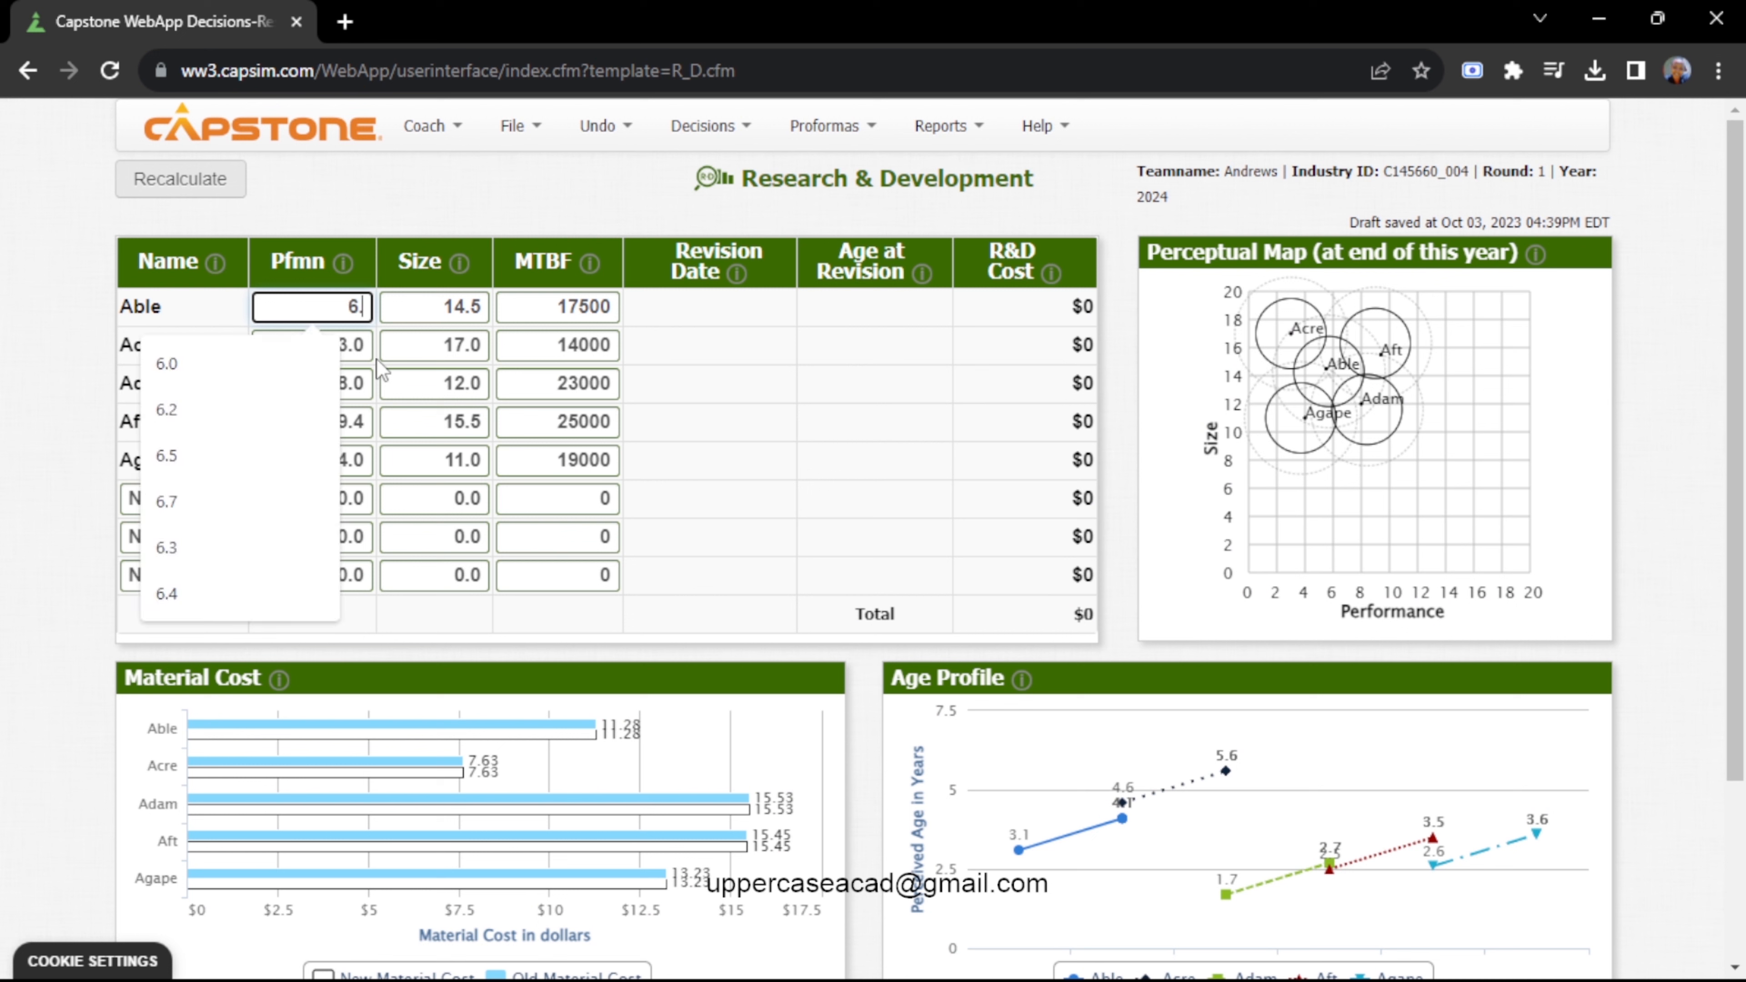
click(485, 306)
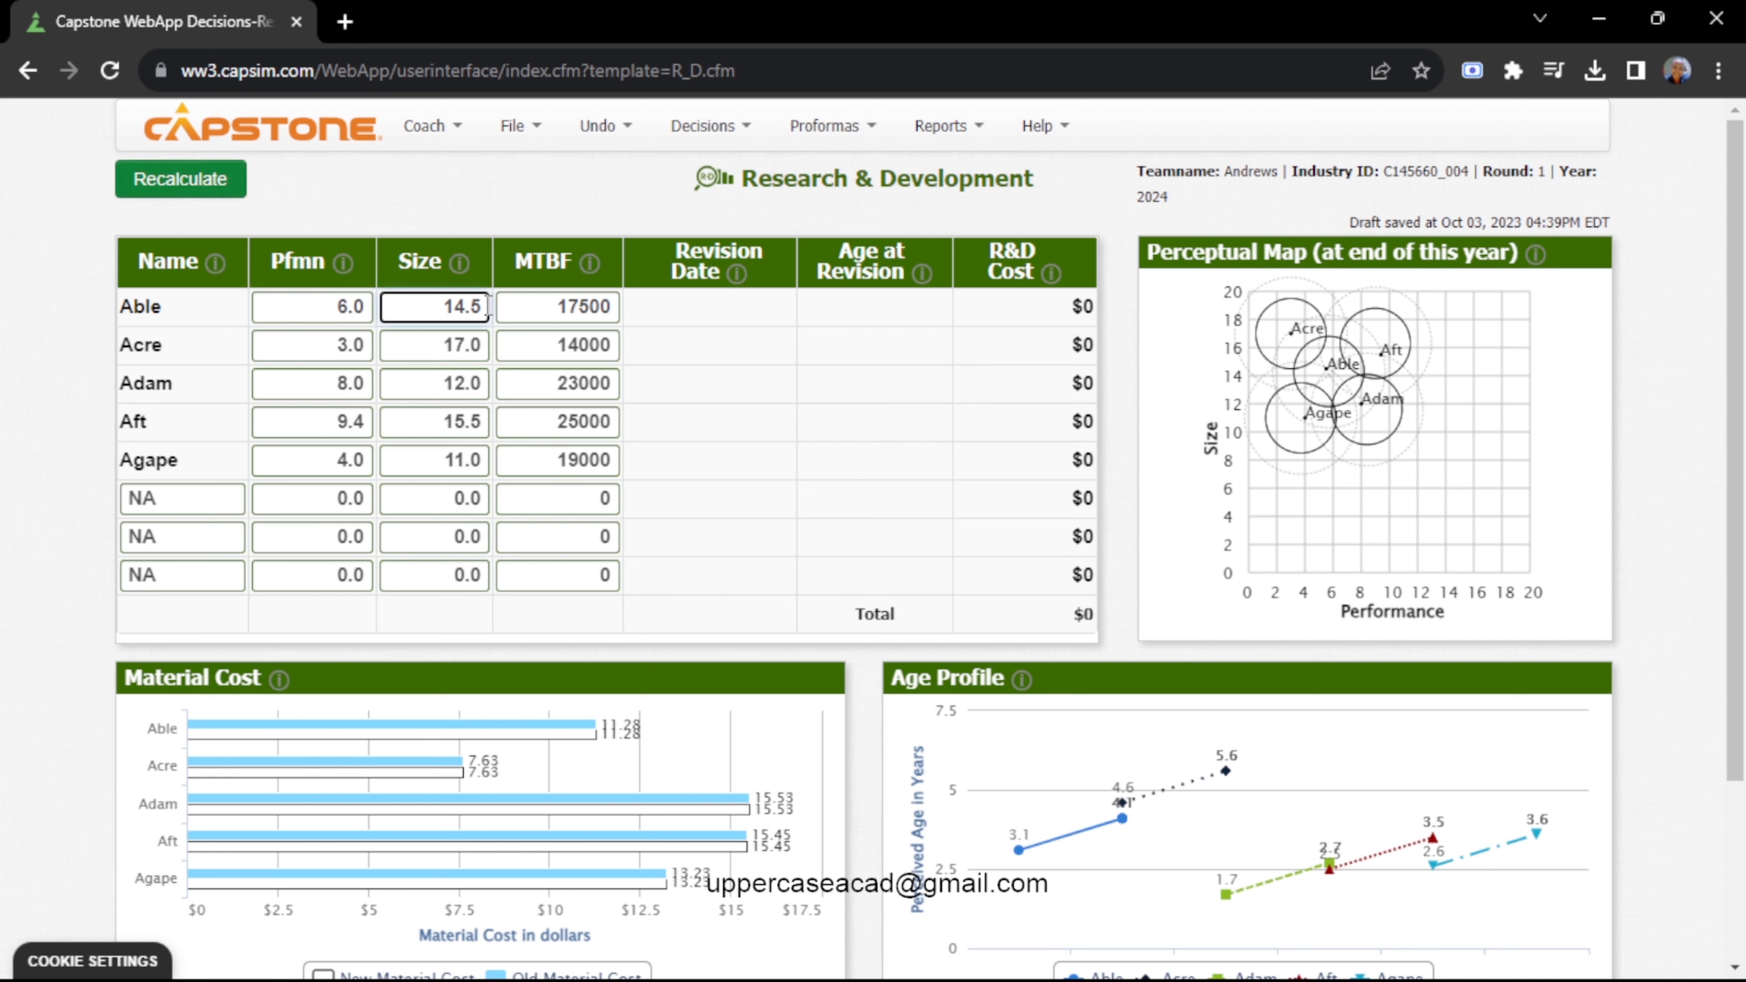
key(BackSpace)
text(0)
Set Able's MTBF to 19000
click(599, 313)
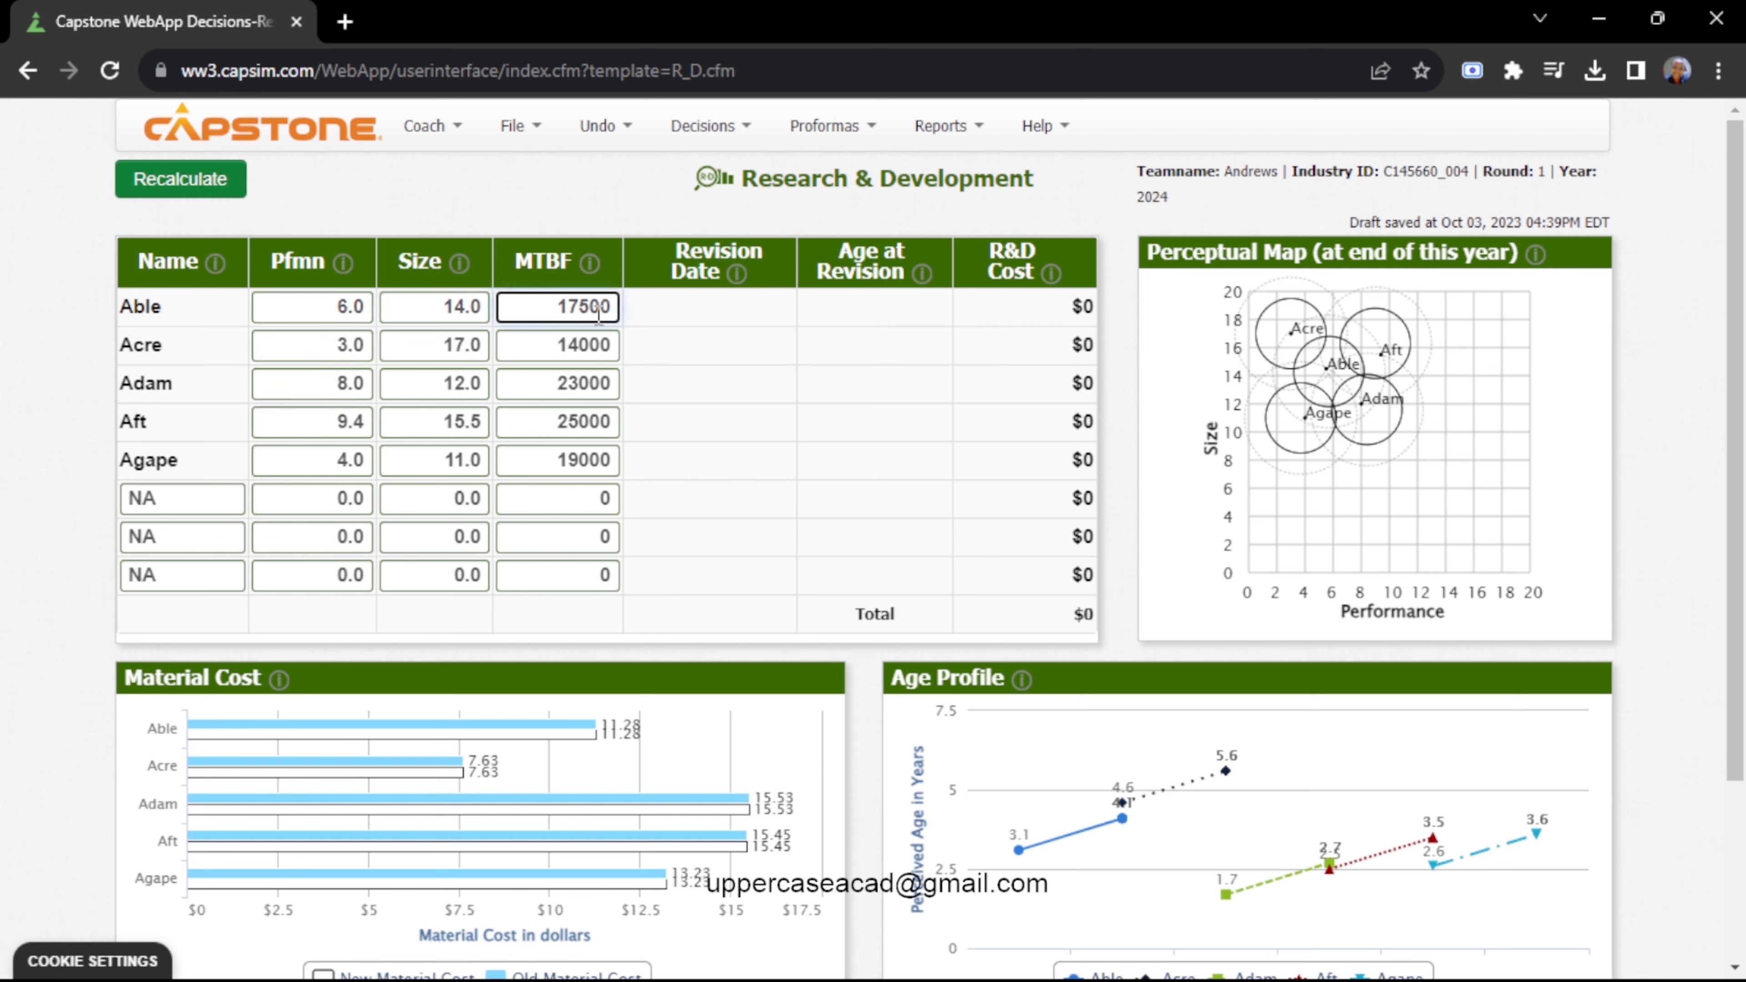
key(BackSpace)
key(BackSpace)
key(BackSpace)
text(190)
Revise Adam's specifications to a performance of 8.9, a size of 11.1 and an MTBF of 25000
right_click(368, 387)
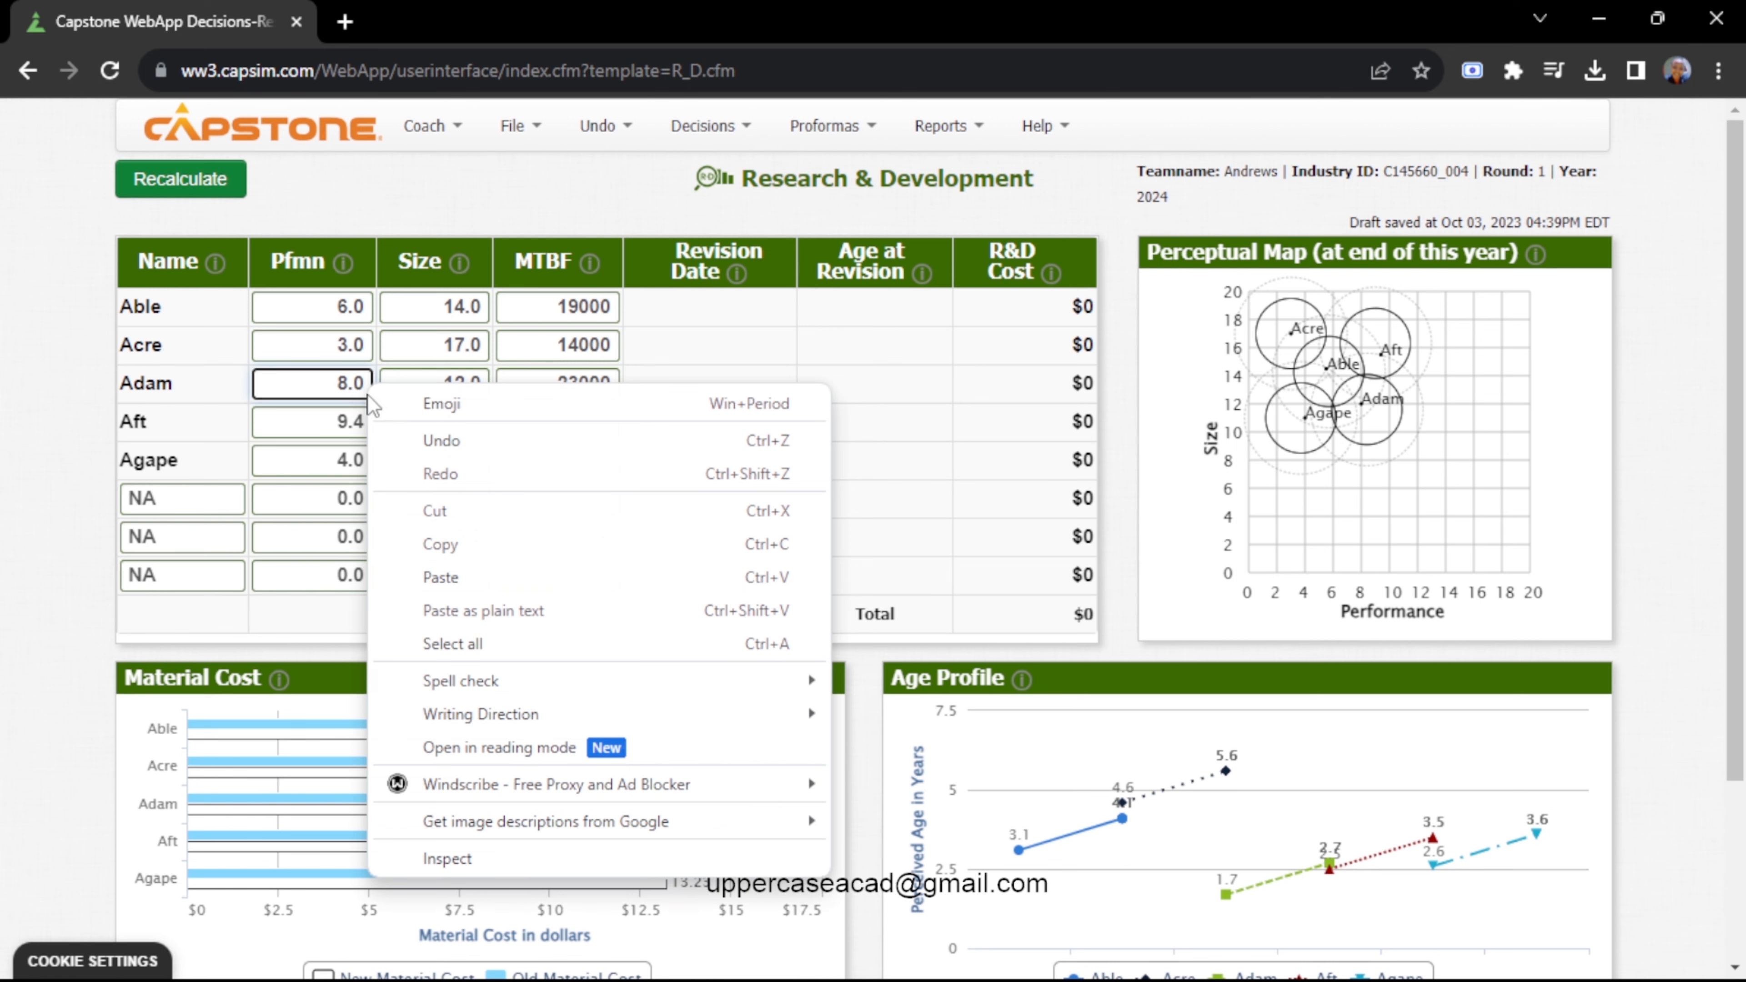
click(364, 384)
key(BackSpace)
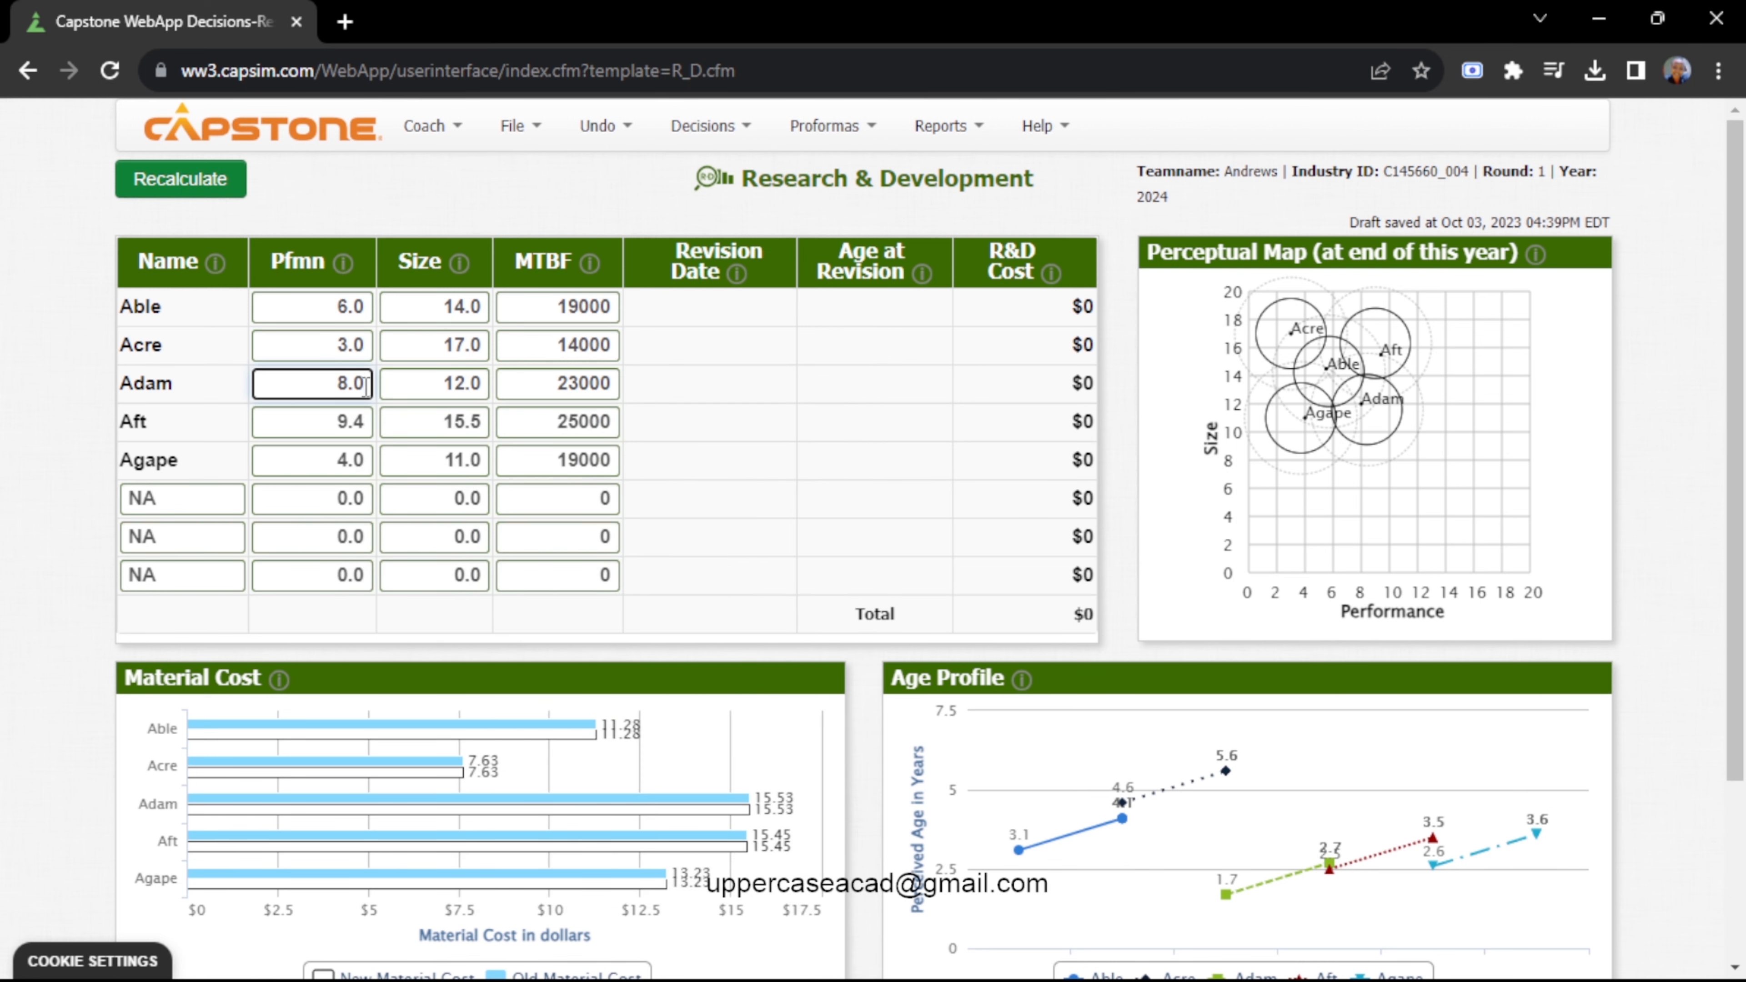
text(9)
double_click(483, 384)
text(11.1)
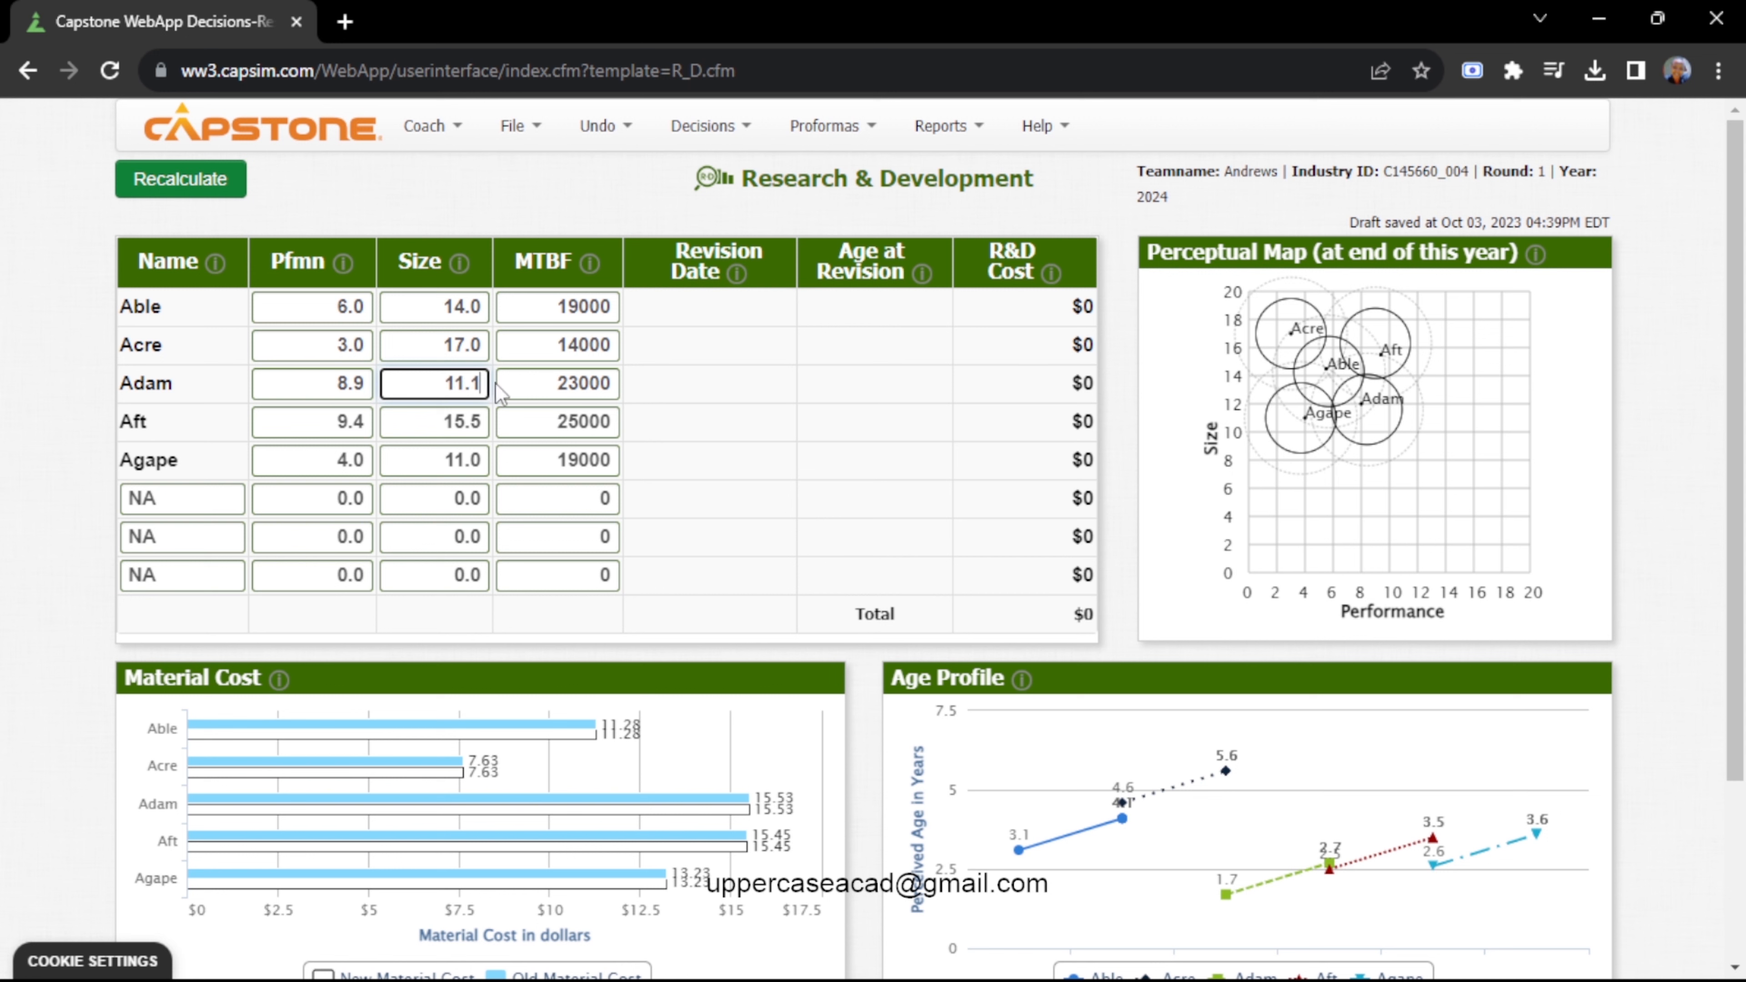
click(585, 393)
key(BackSpace)
text(5)
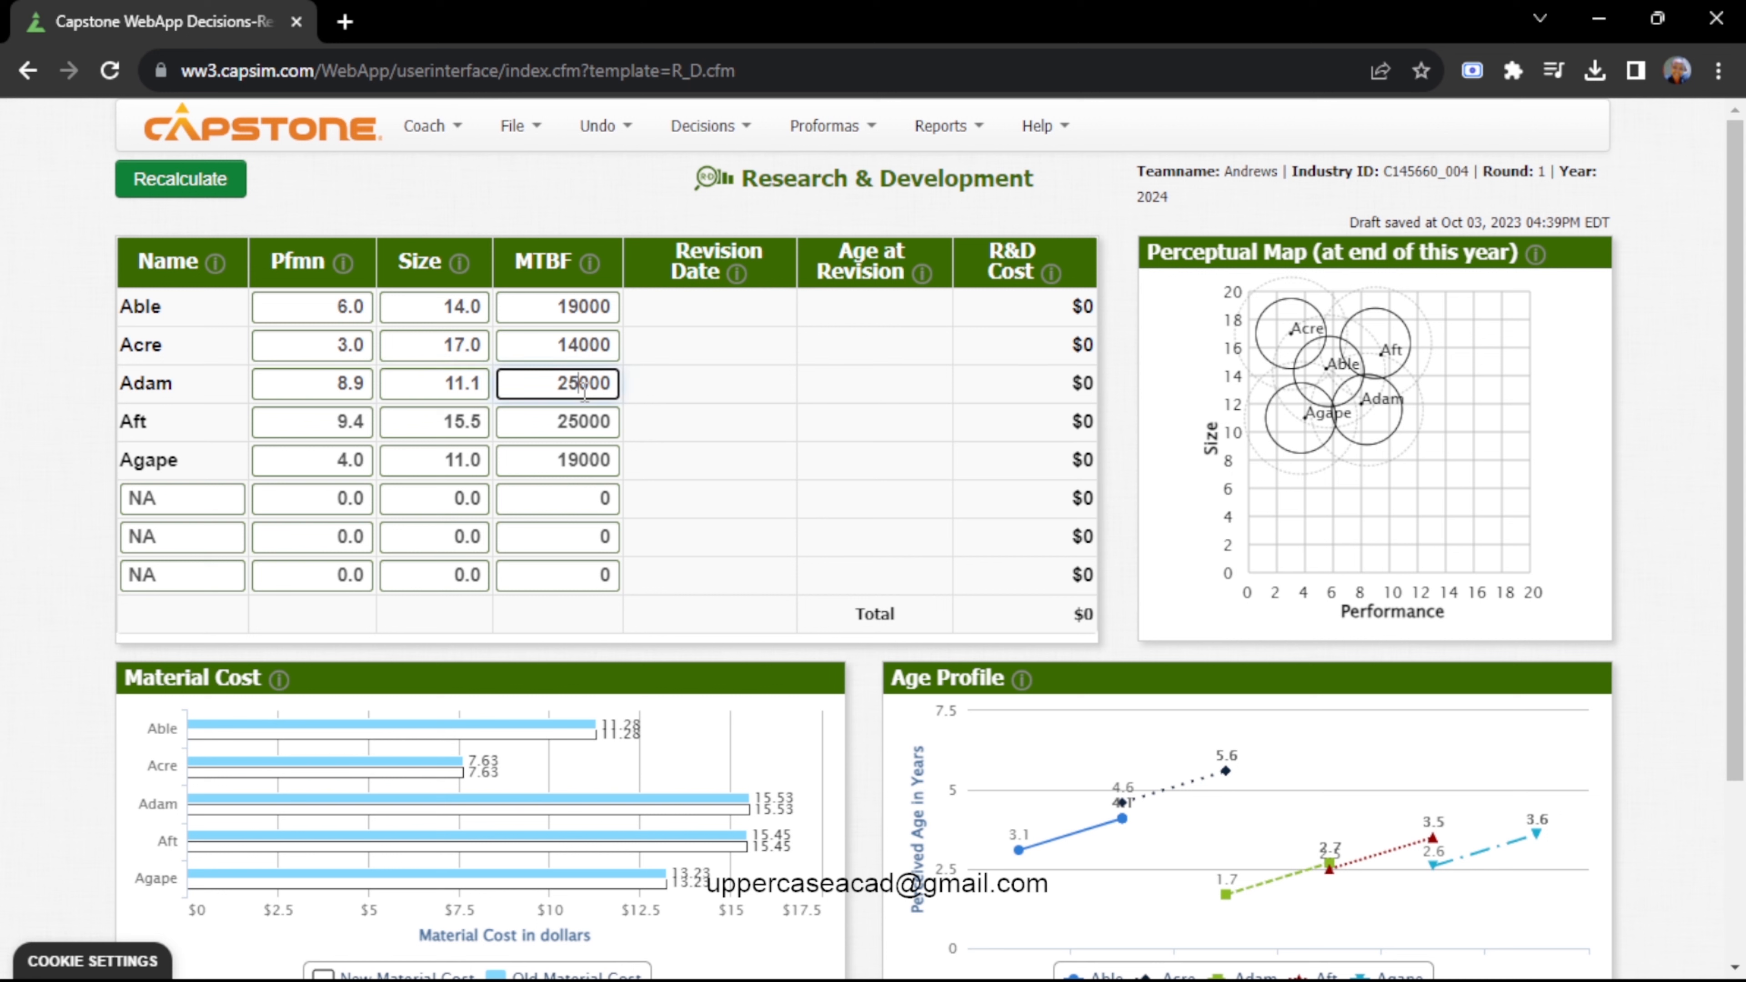
click(200, 423)
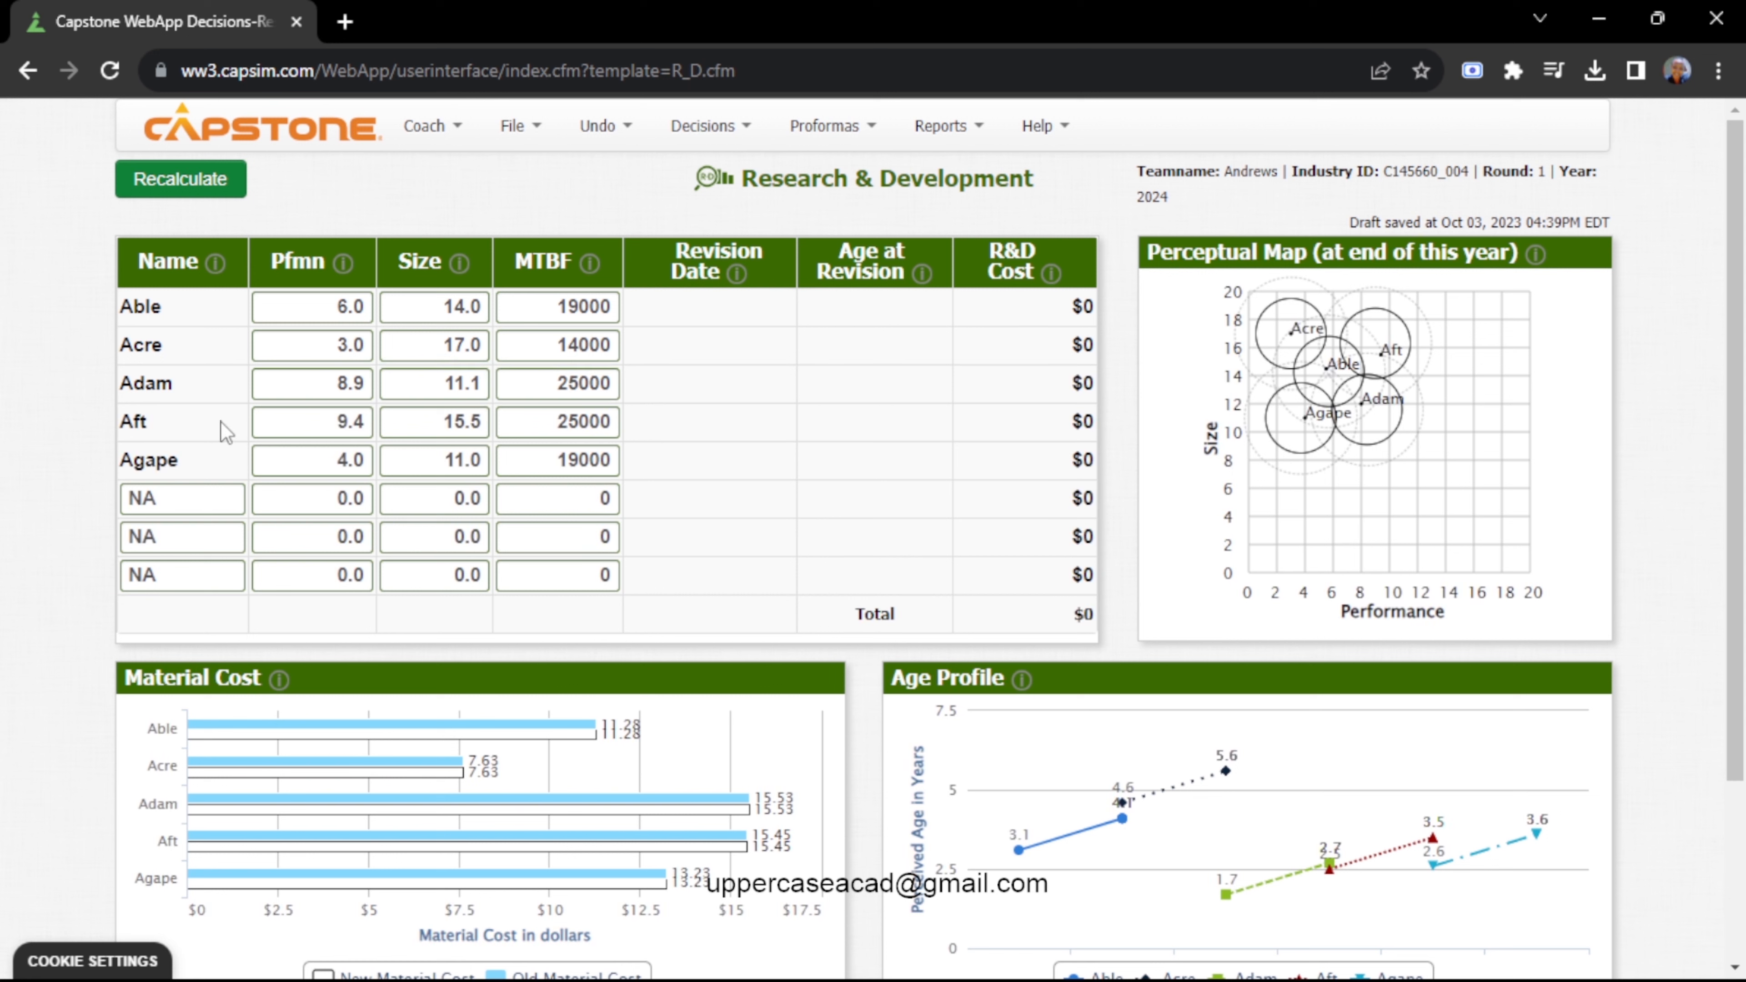
Set Aft's performance to 10.5
click(365, 423)
key(BackSpace)
key(BackSpace)
key(BackSpace)
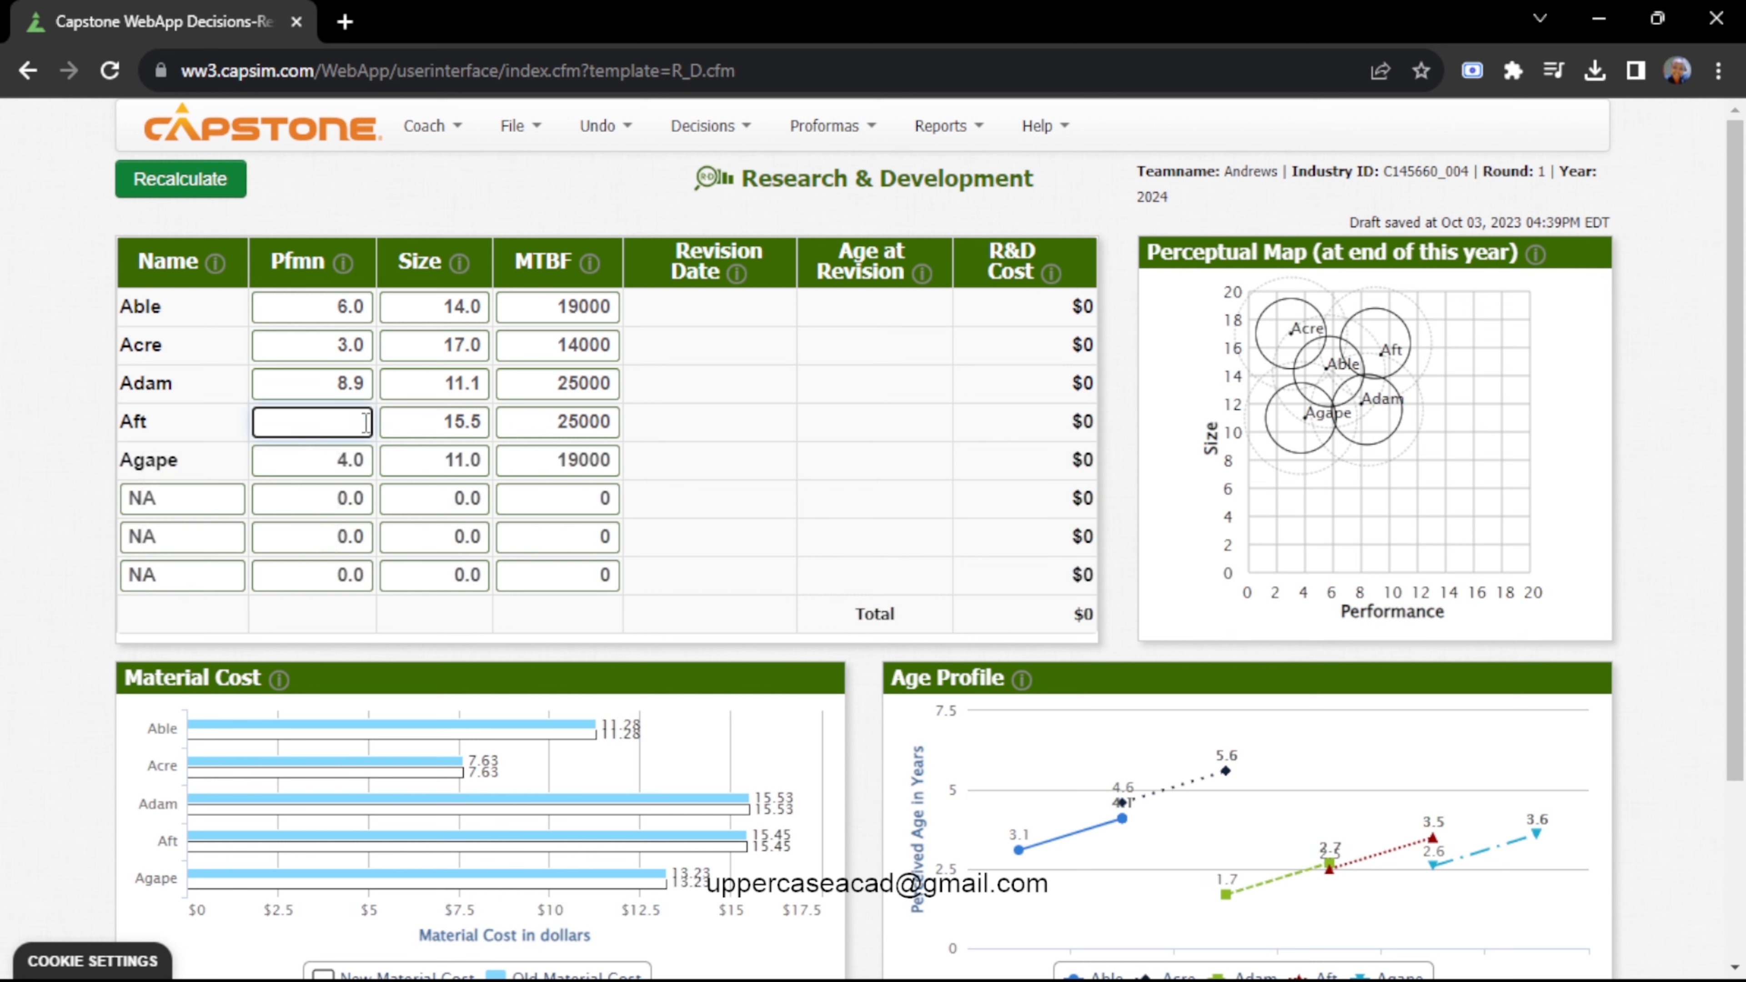
text(105)
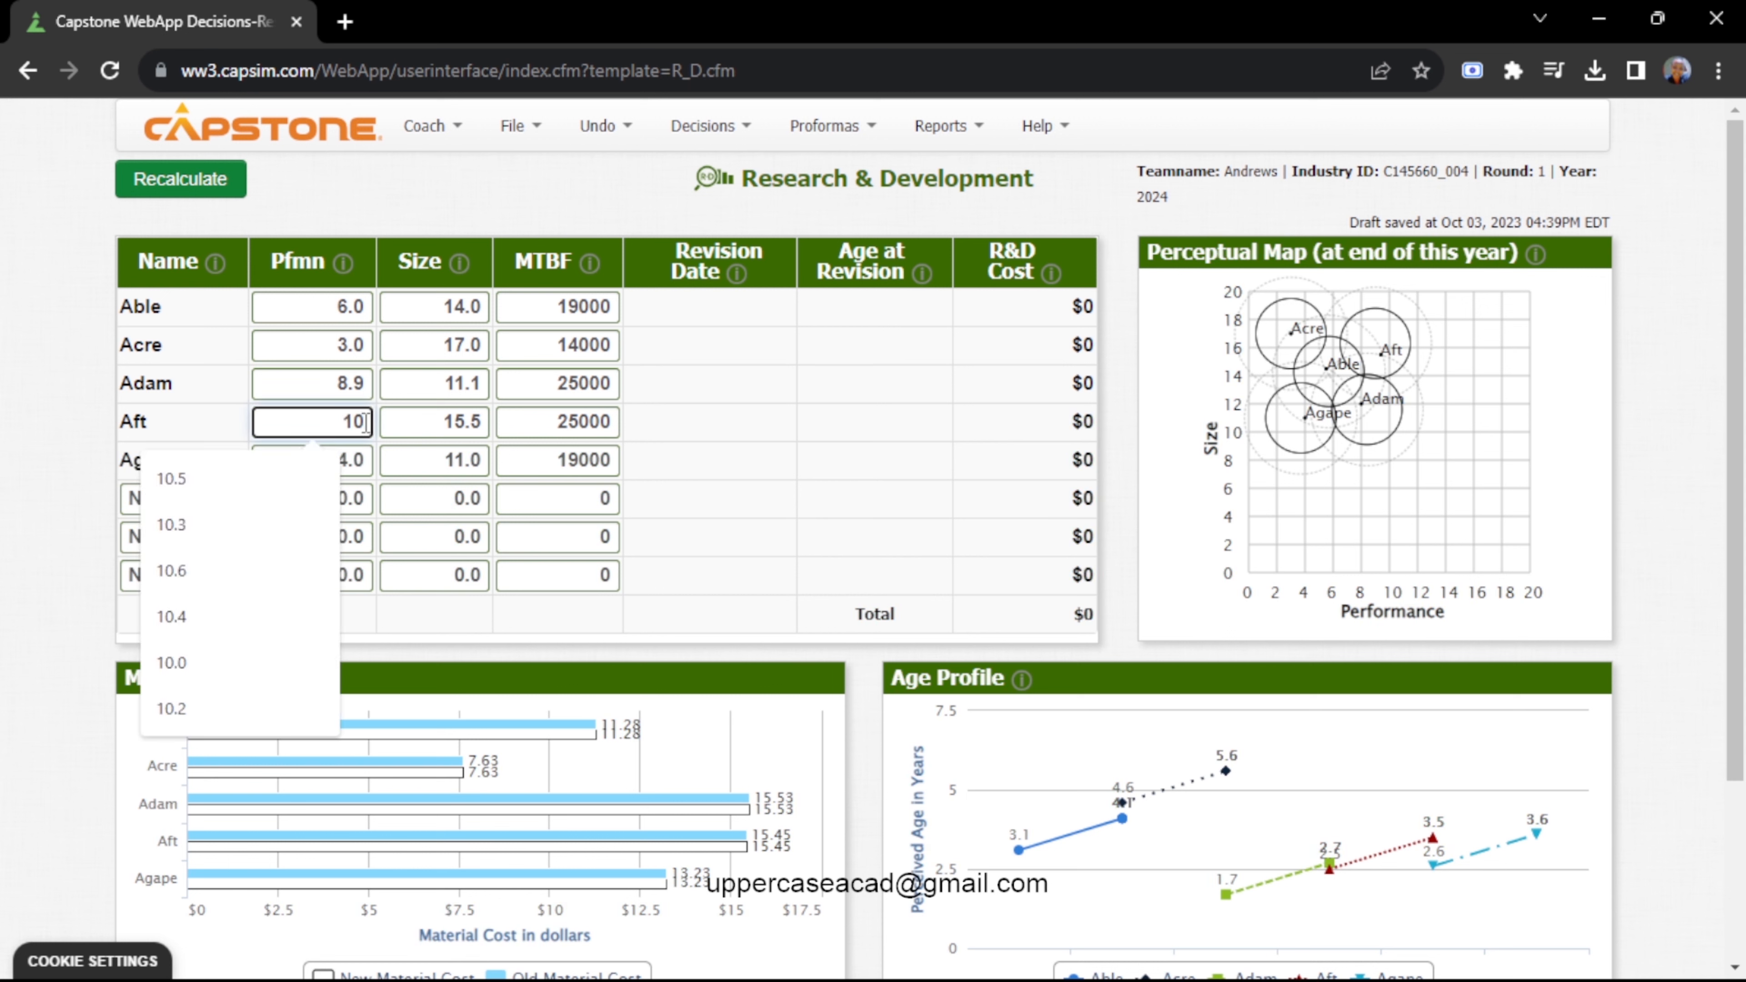
click(486, 422)
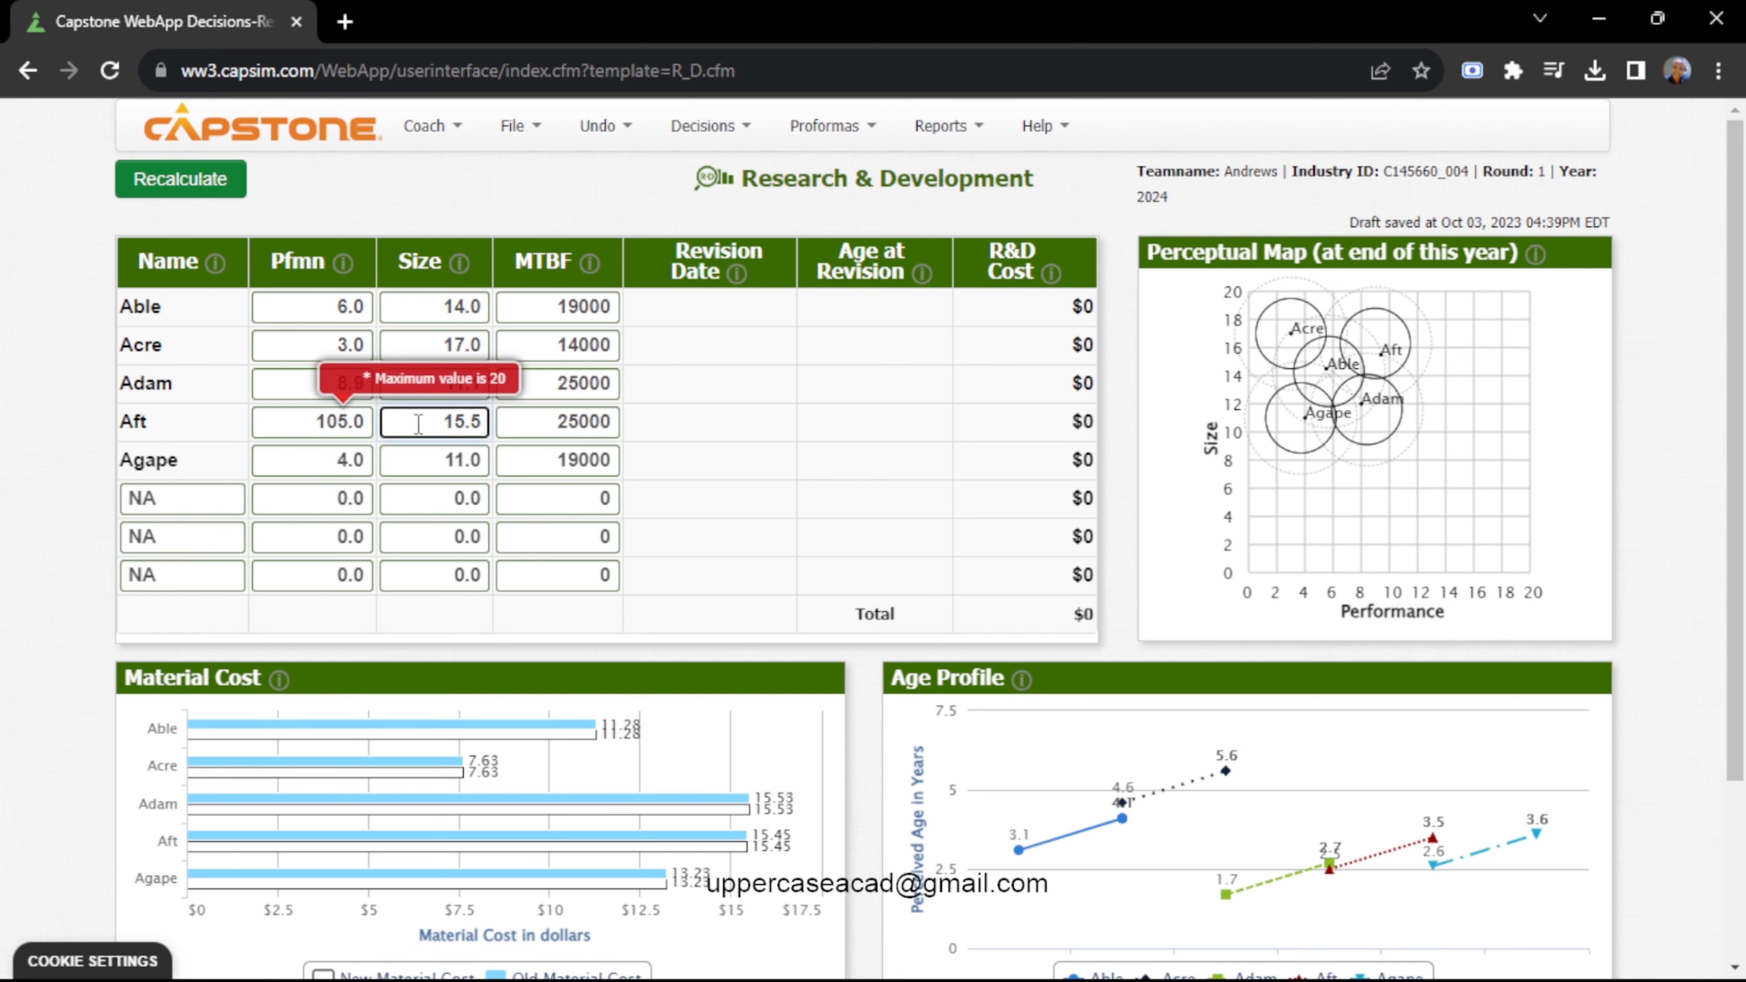
click(341, 422)
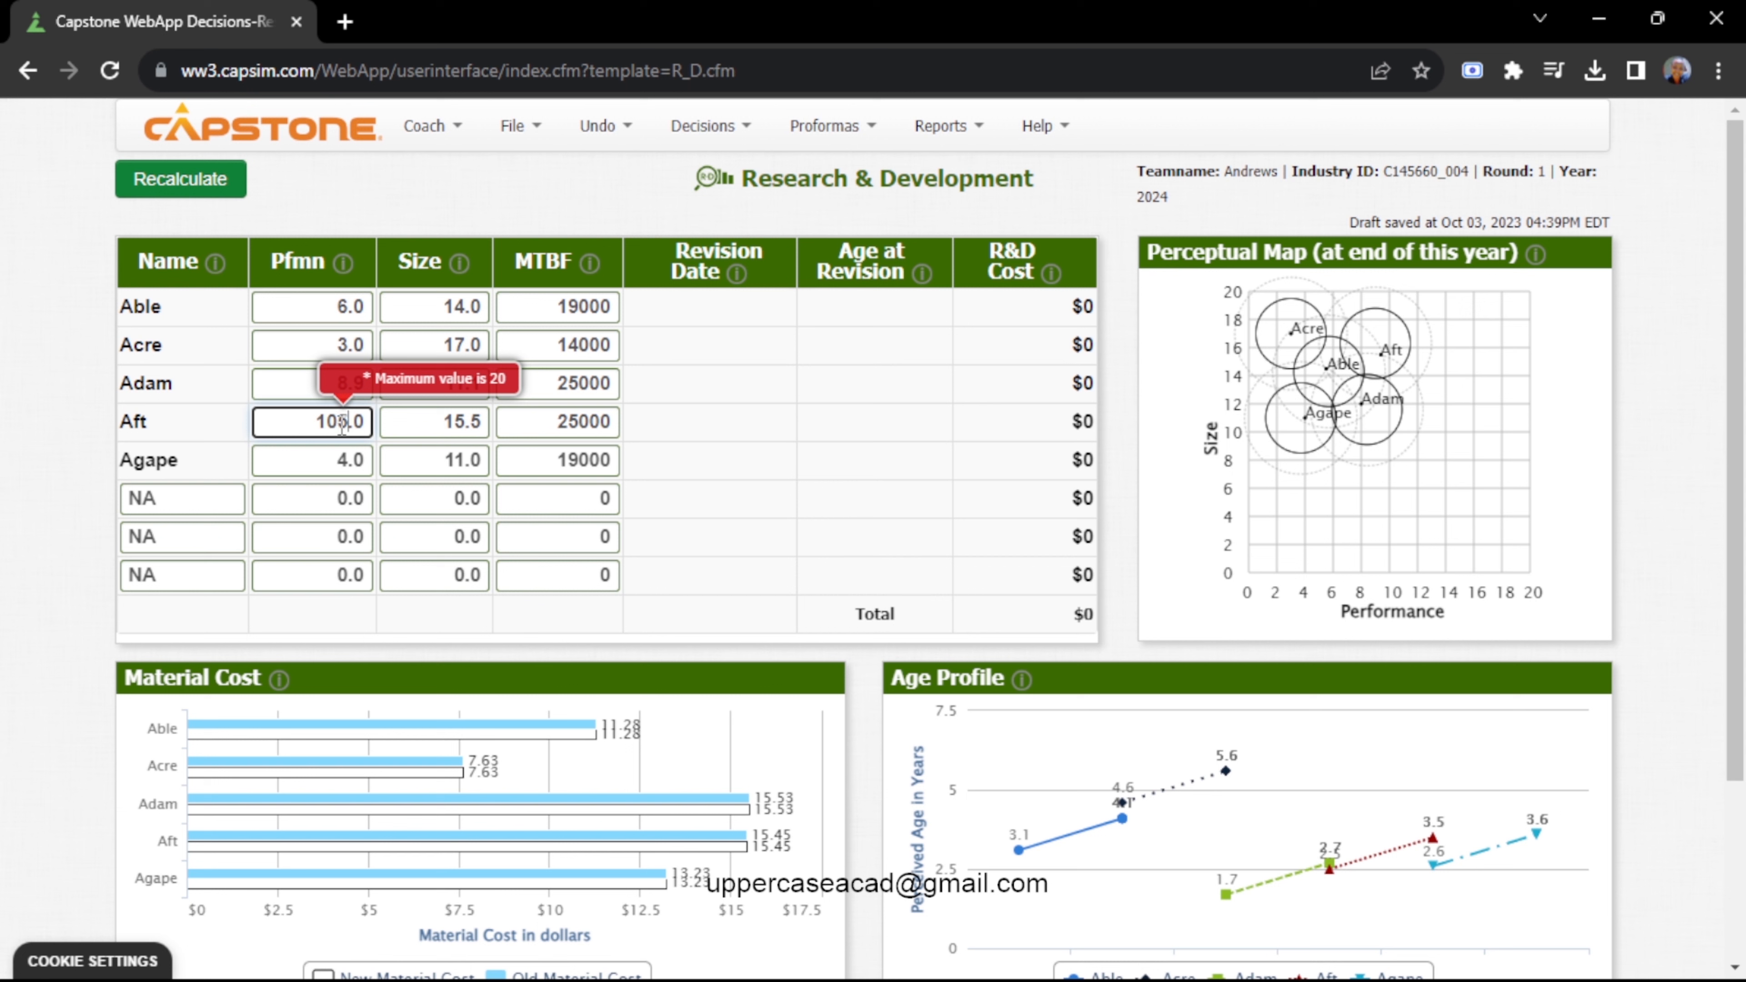
key(BackSpace)
key(BackSpace)
text(.)
Set Aft's size to 14.8 and its MTBF to 27000
click(417, 421)
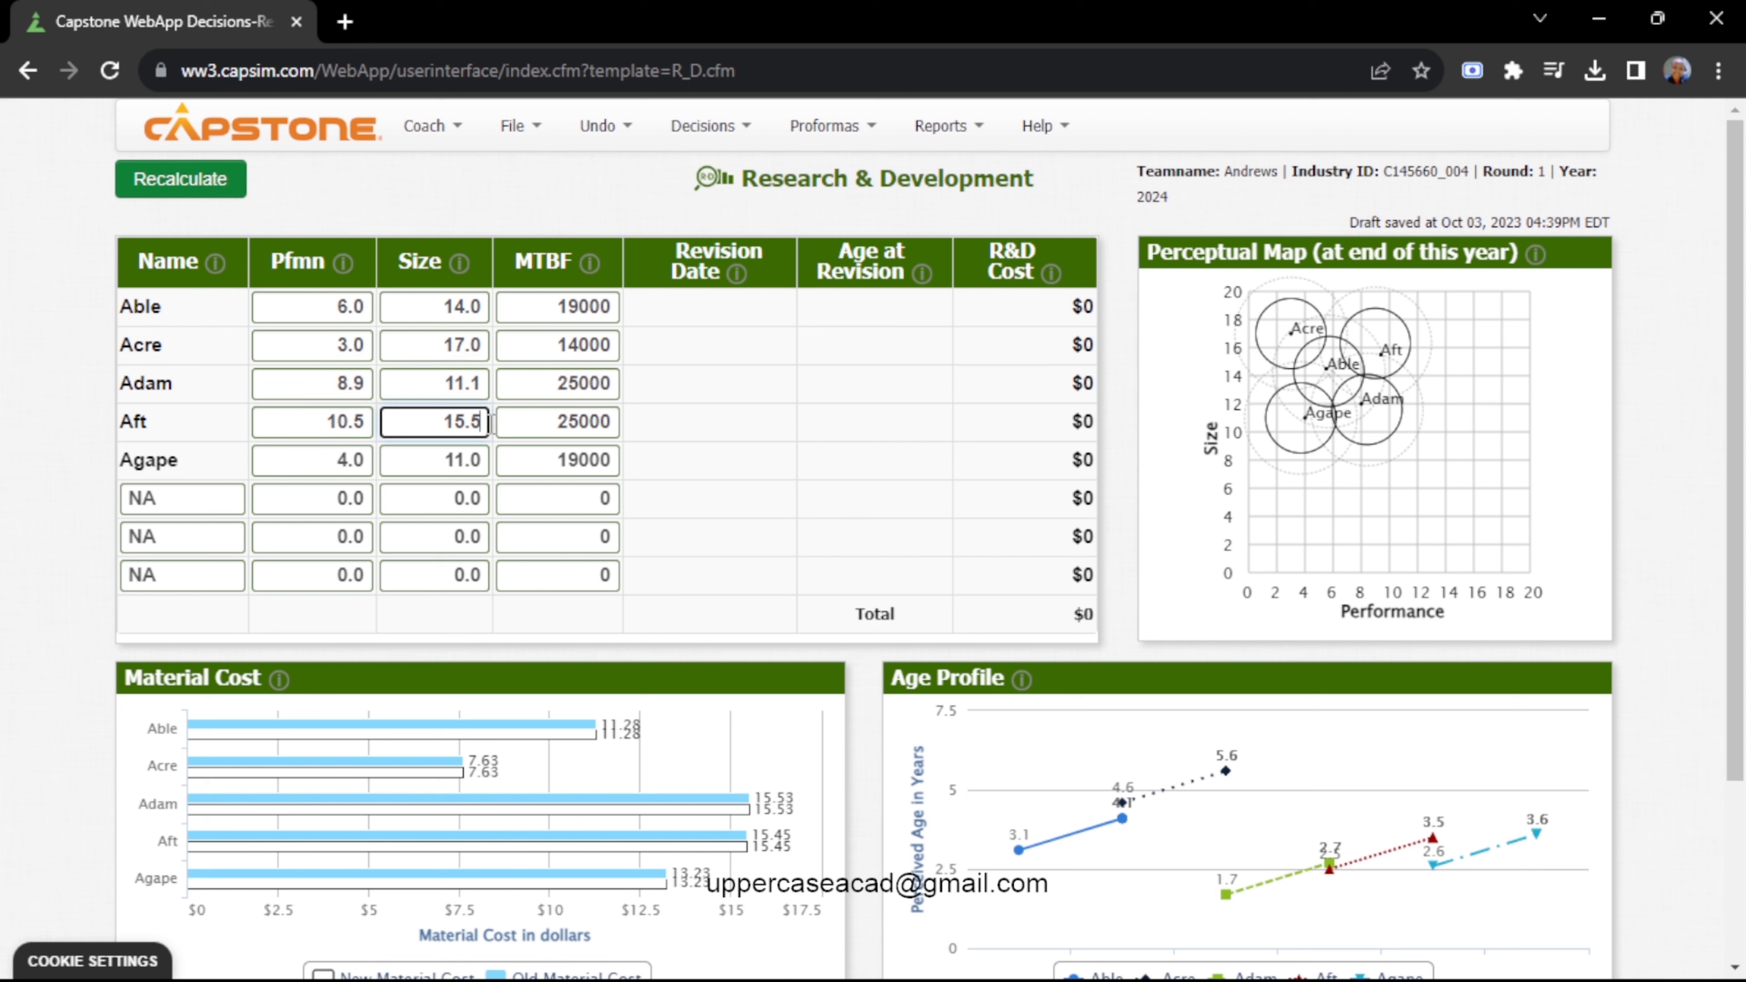
key(BackSpace)
key(BackSpace)
key(BackSpace)
key(BackSpace)
text(14)
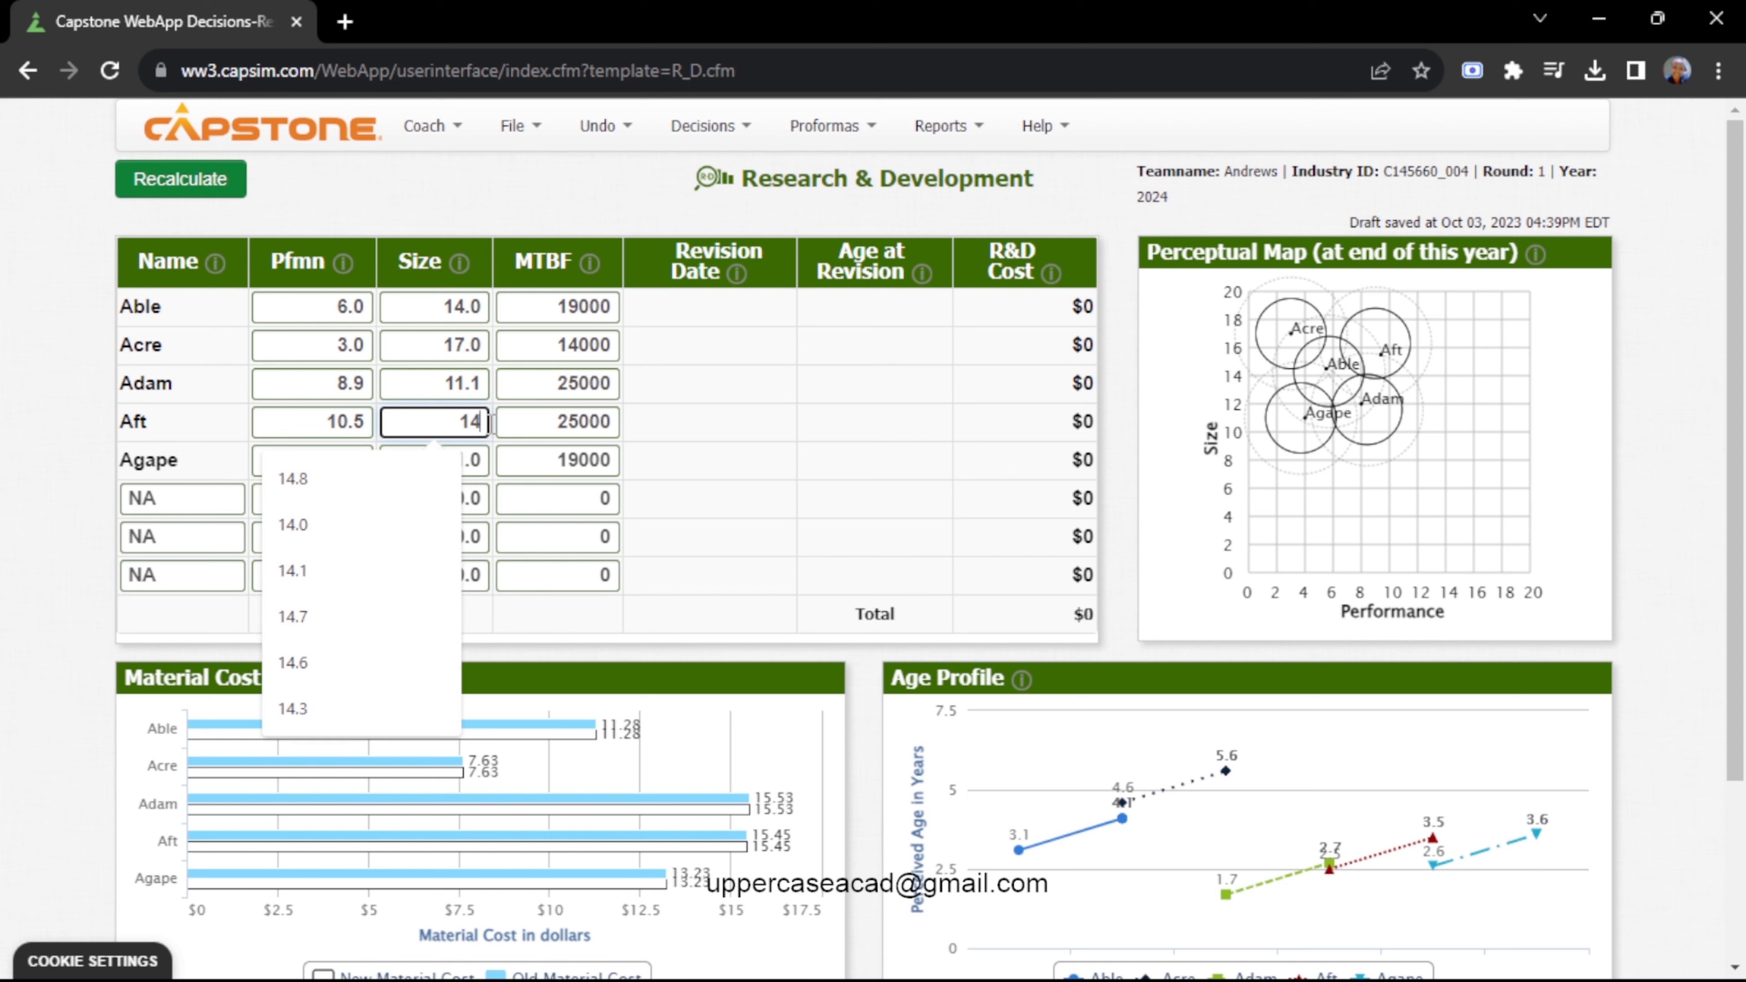
text(.8)
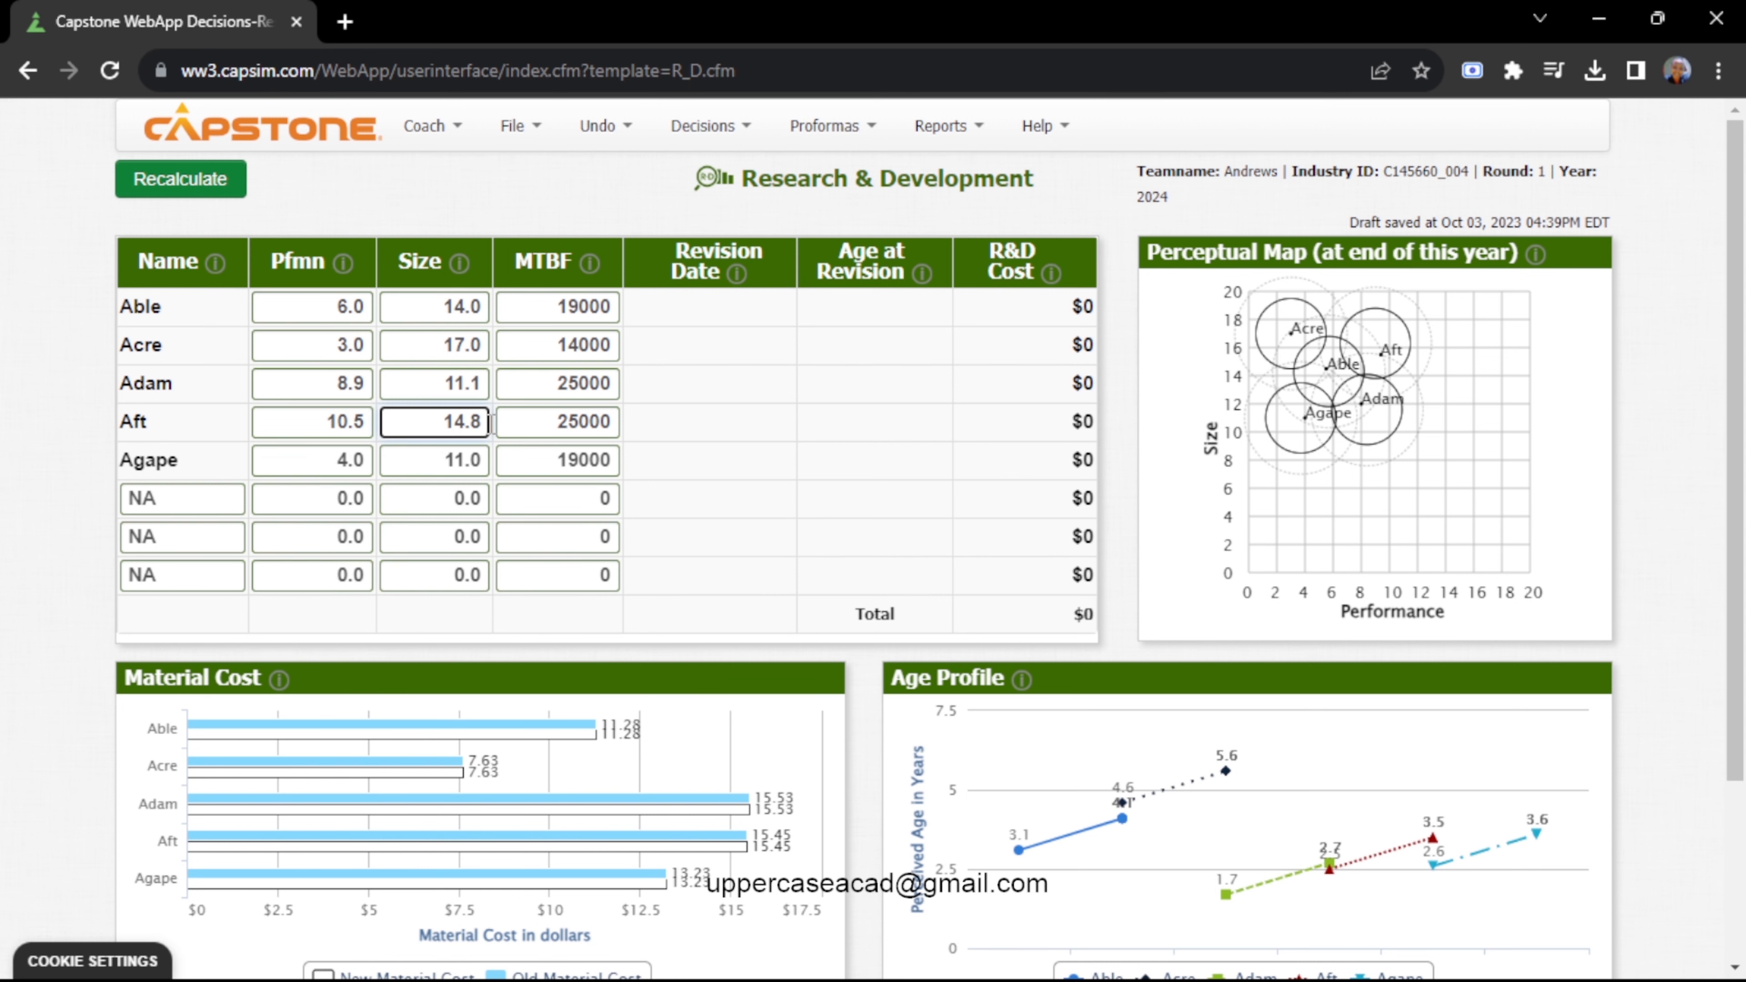
click(581, 423)
key(BackSpace)
text(7)
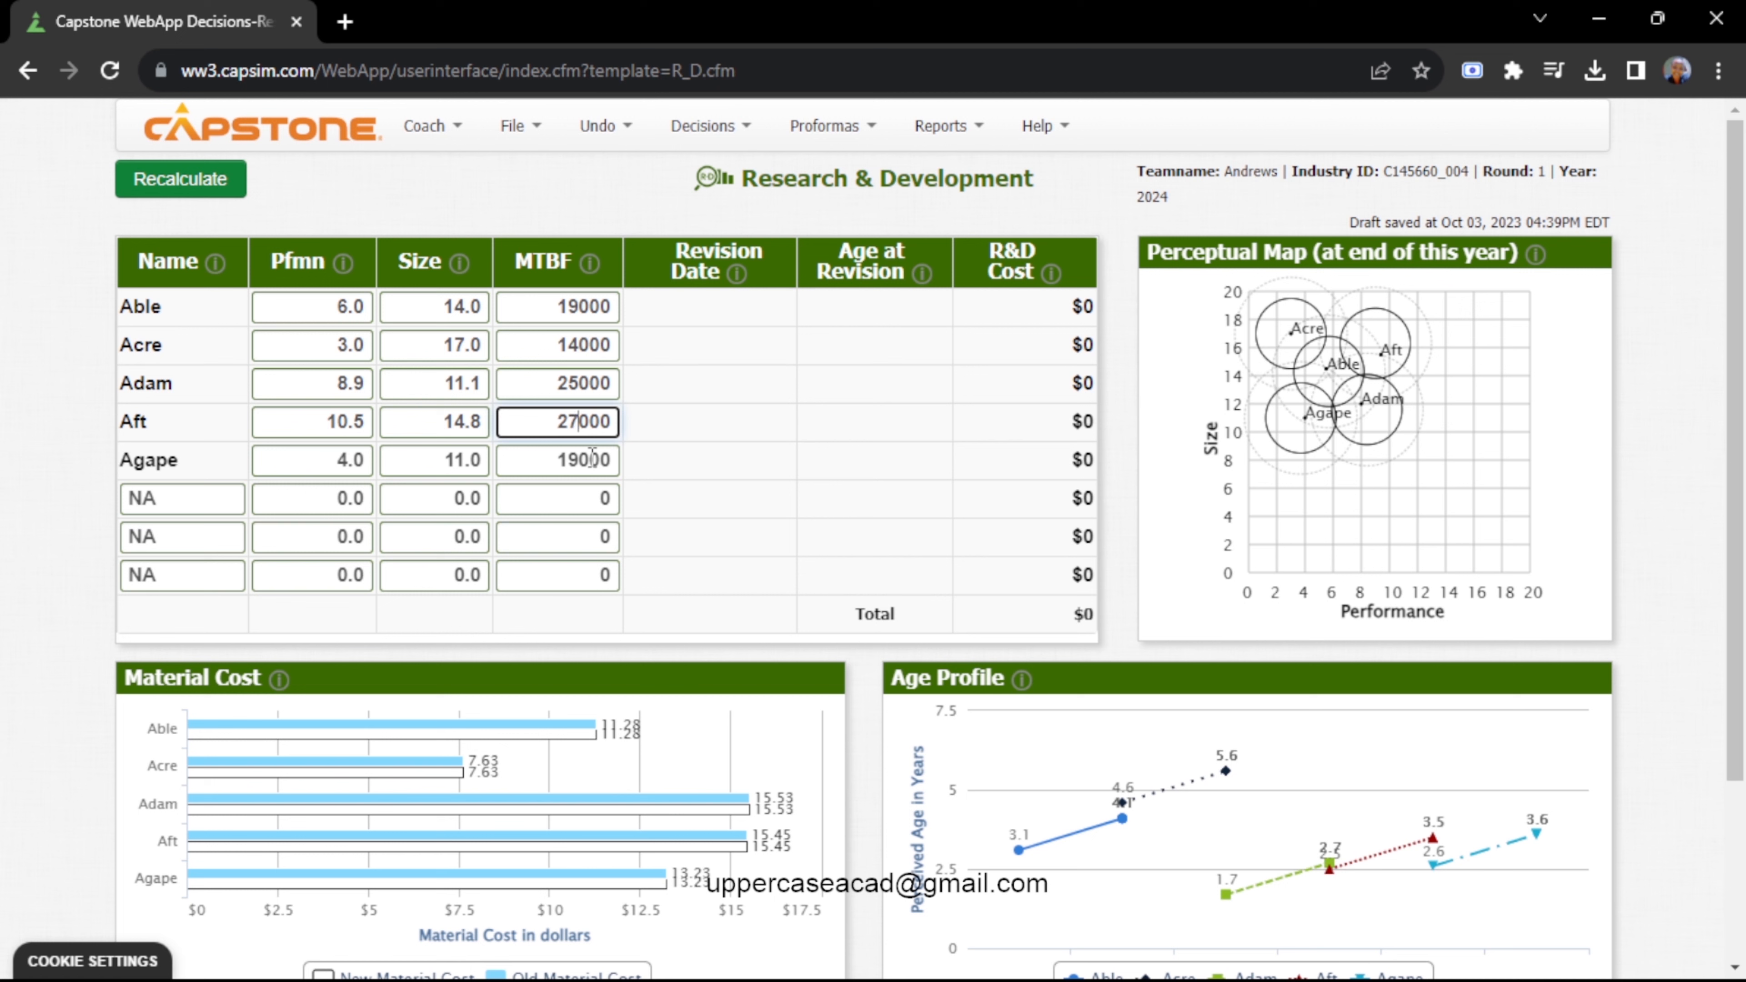
Set Agape's performance to 4.7 and its size to 9.8
click(350, 461)
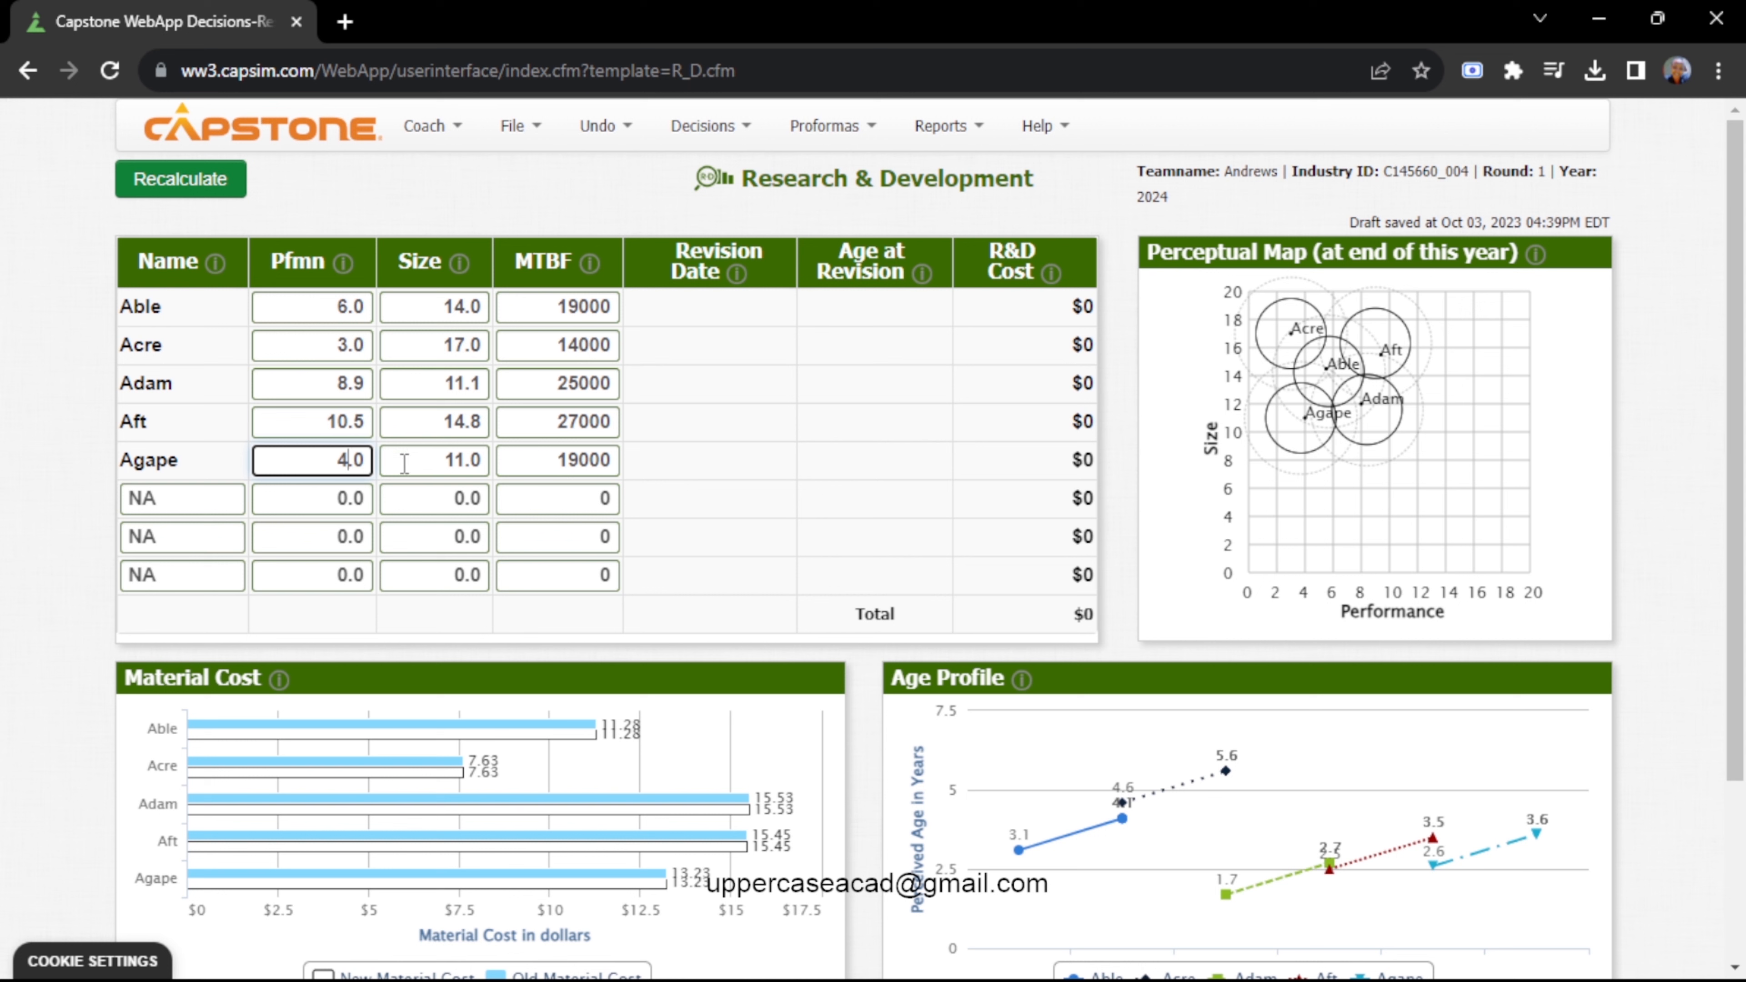
key(BackSpace)
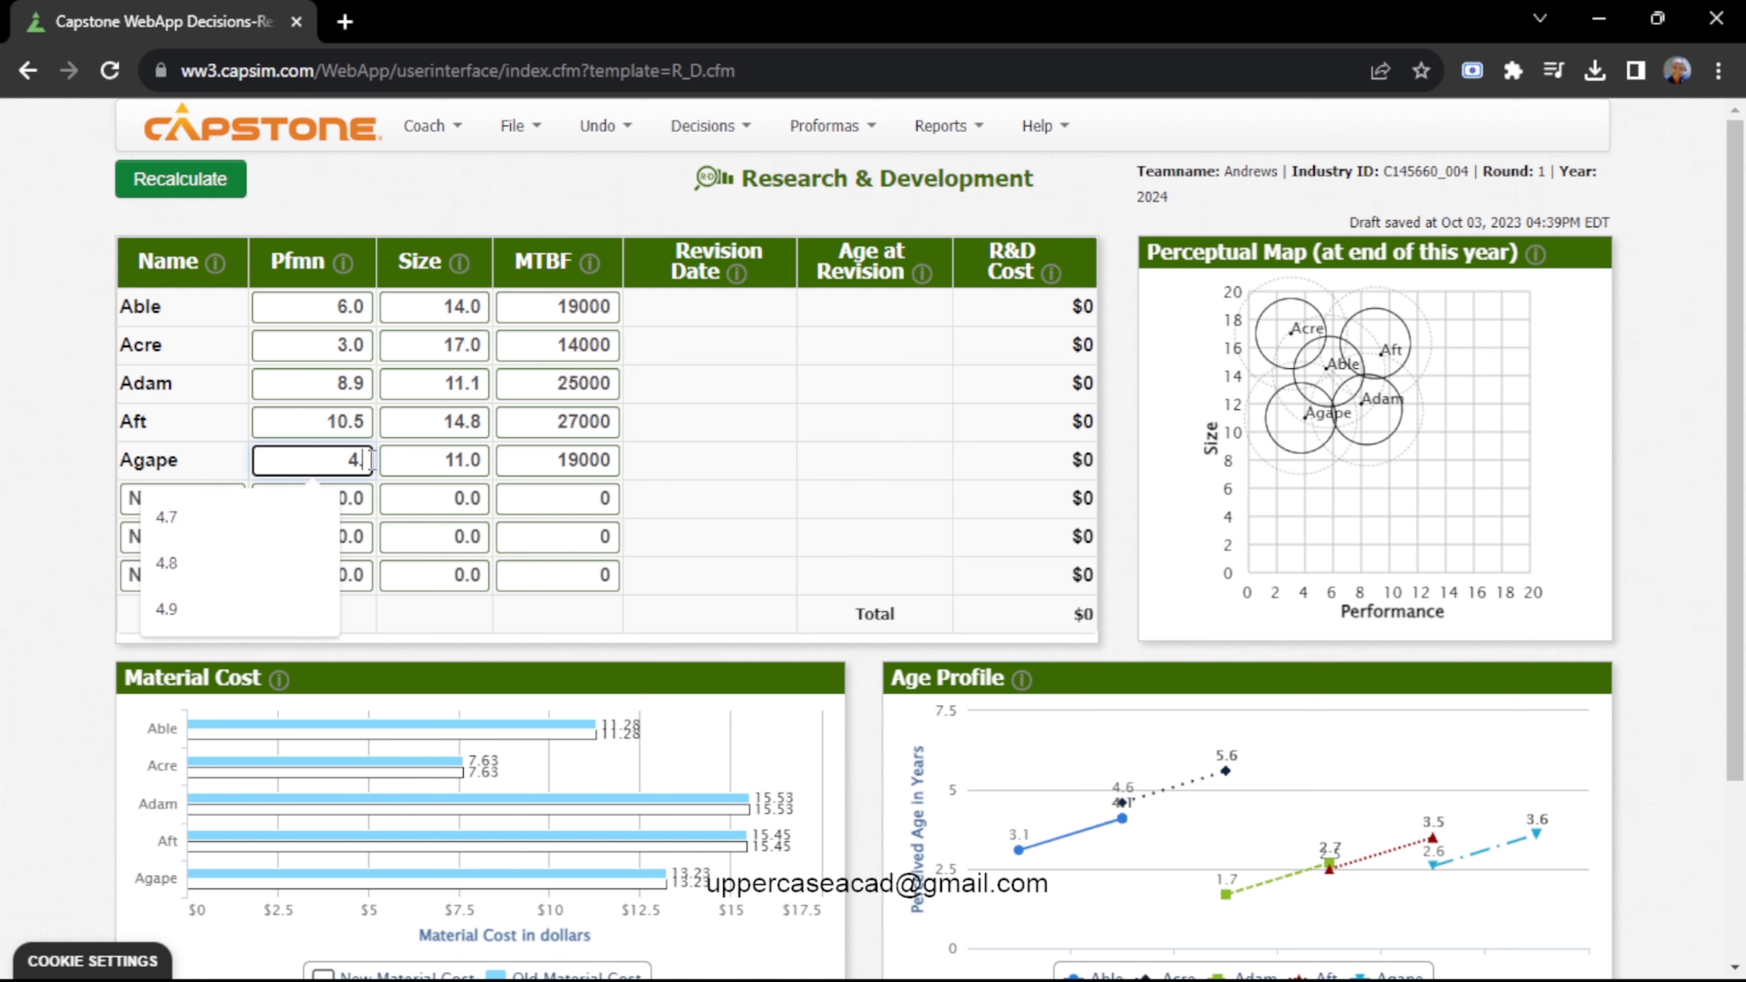
text(7)
click(487, 459)
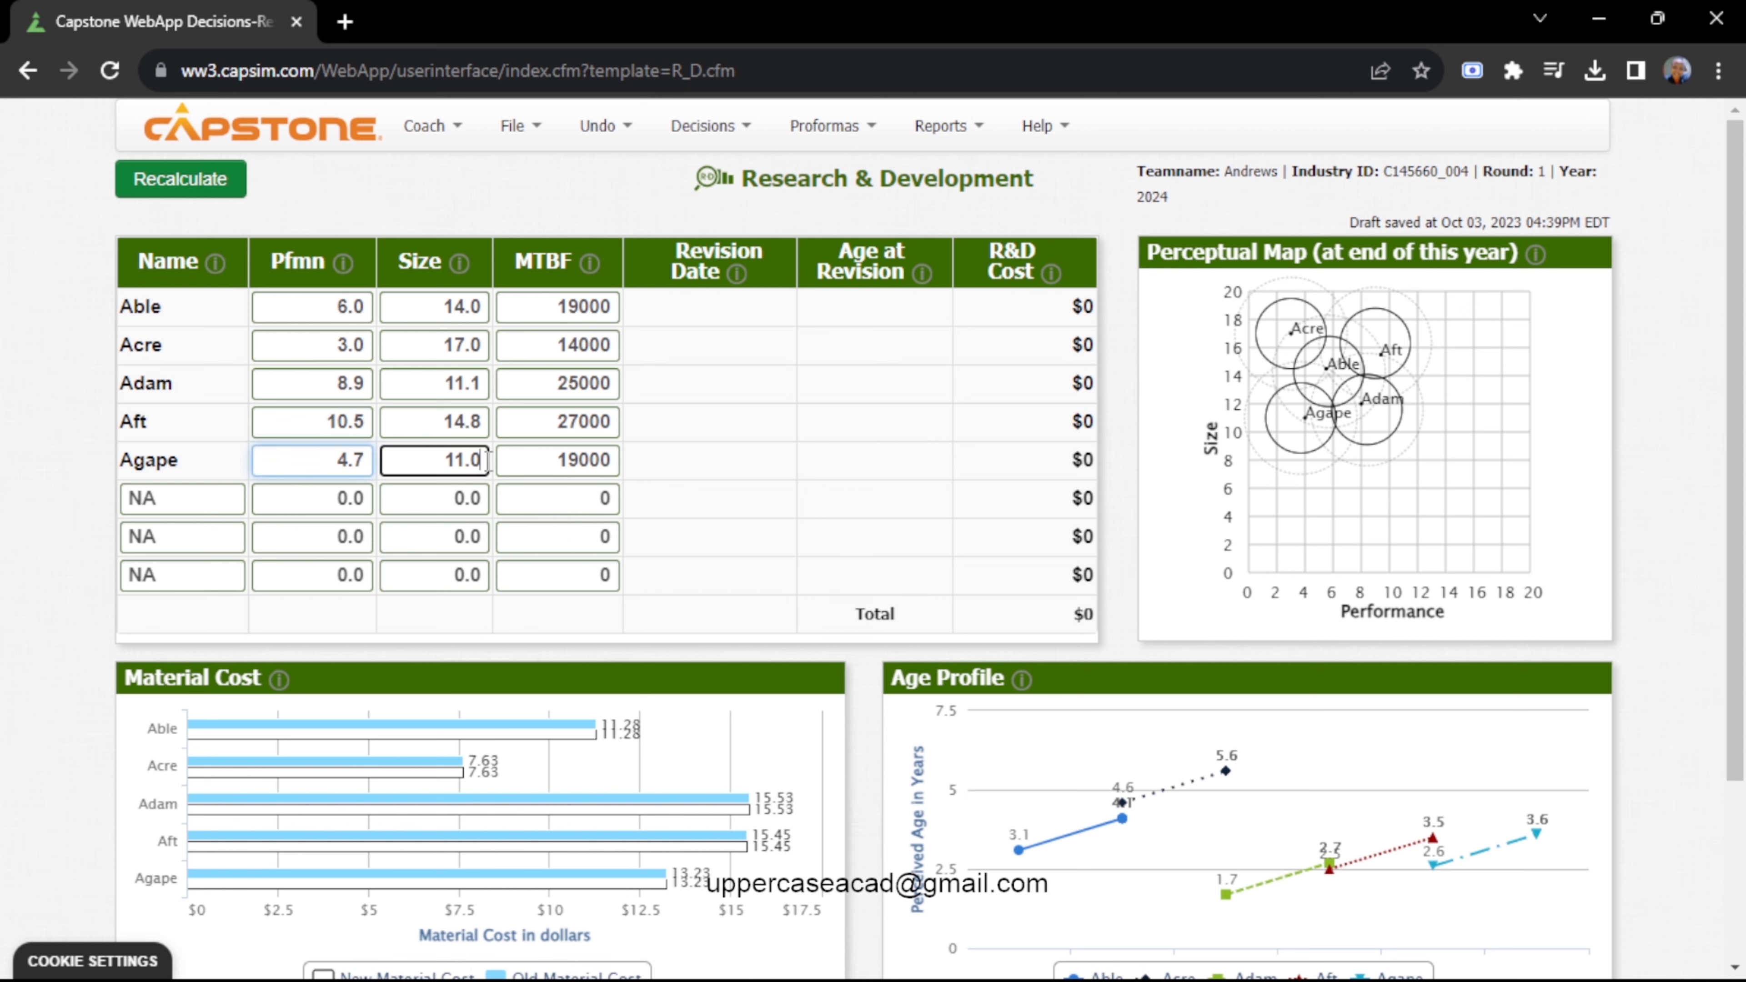
key(BackSpace)
key(BackSpace)
key(BackSpace)
key(BackSpace)
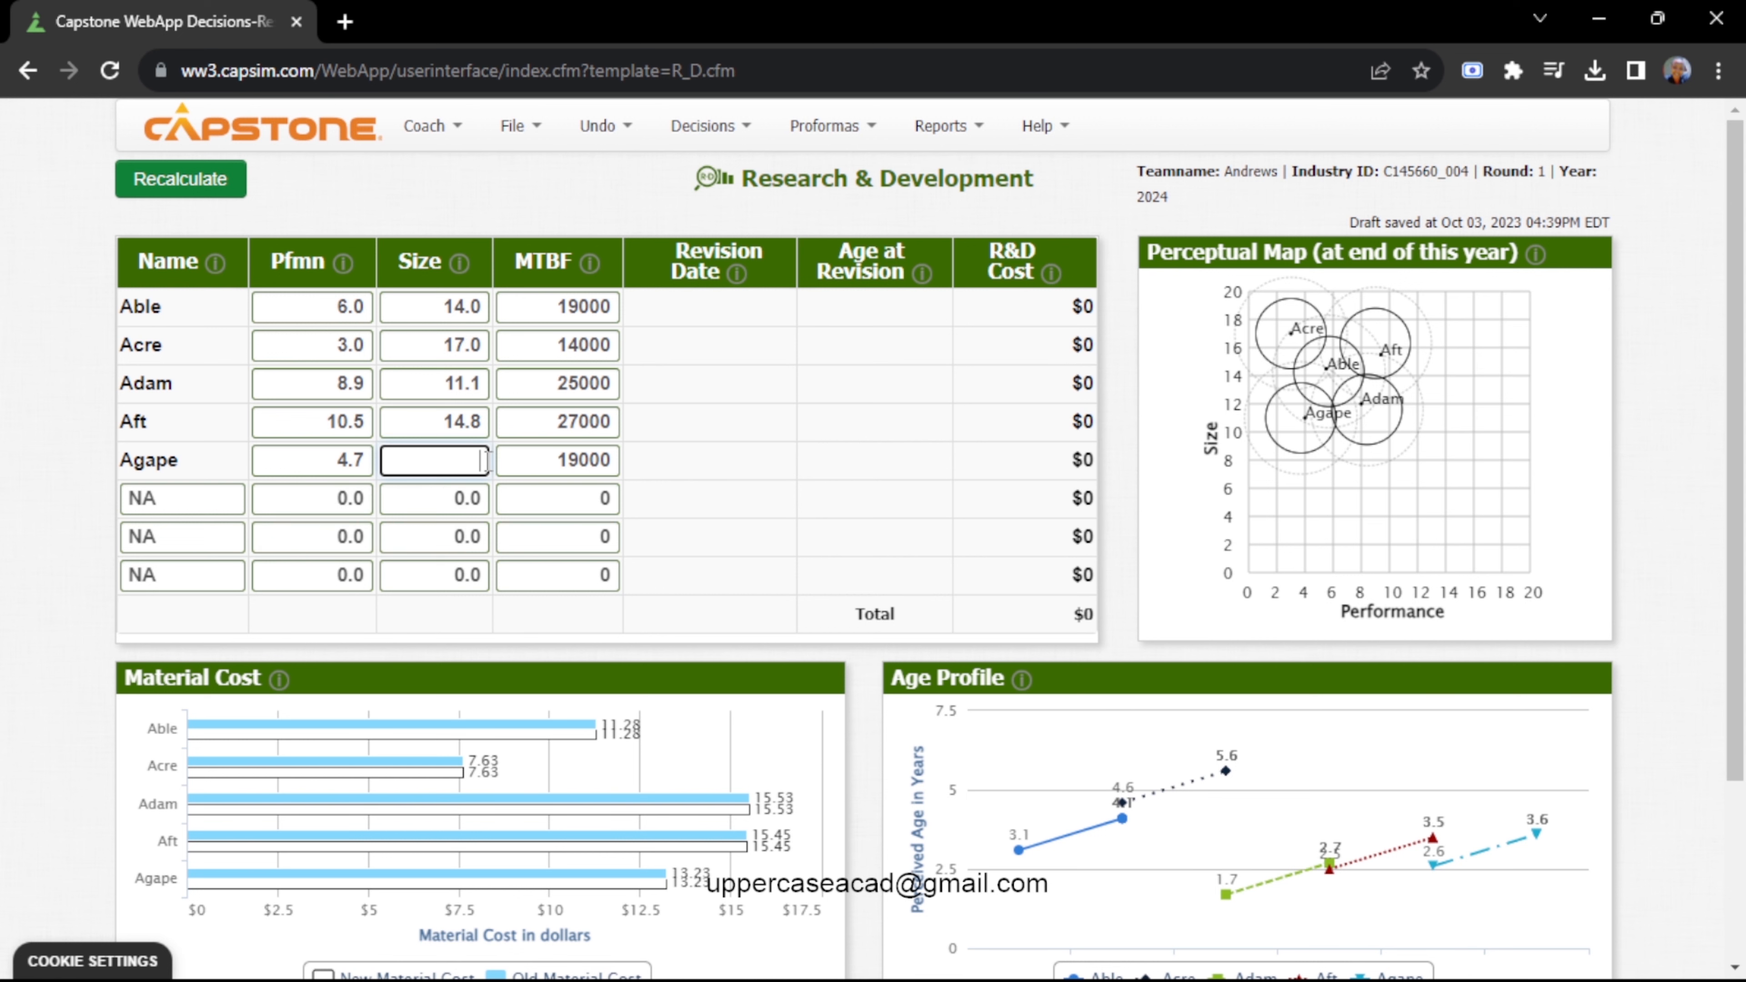
text(9.8)
Set Agape's MTBF to 20000
click(580, 460)
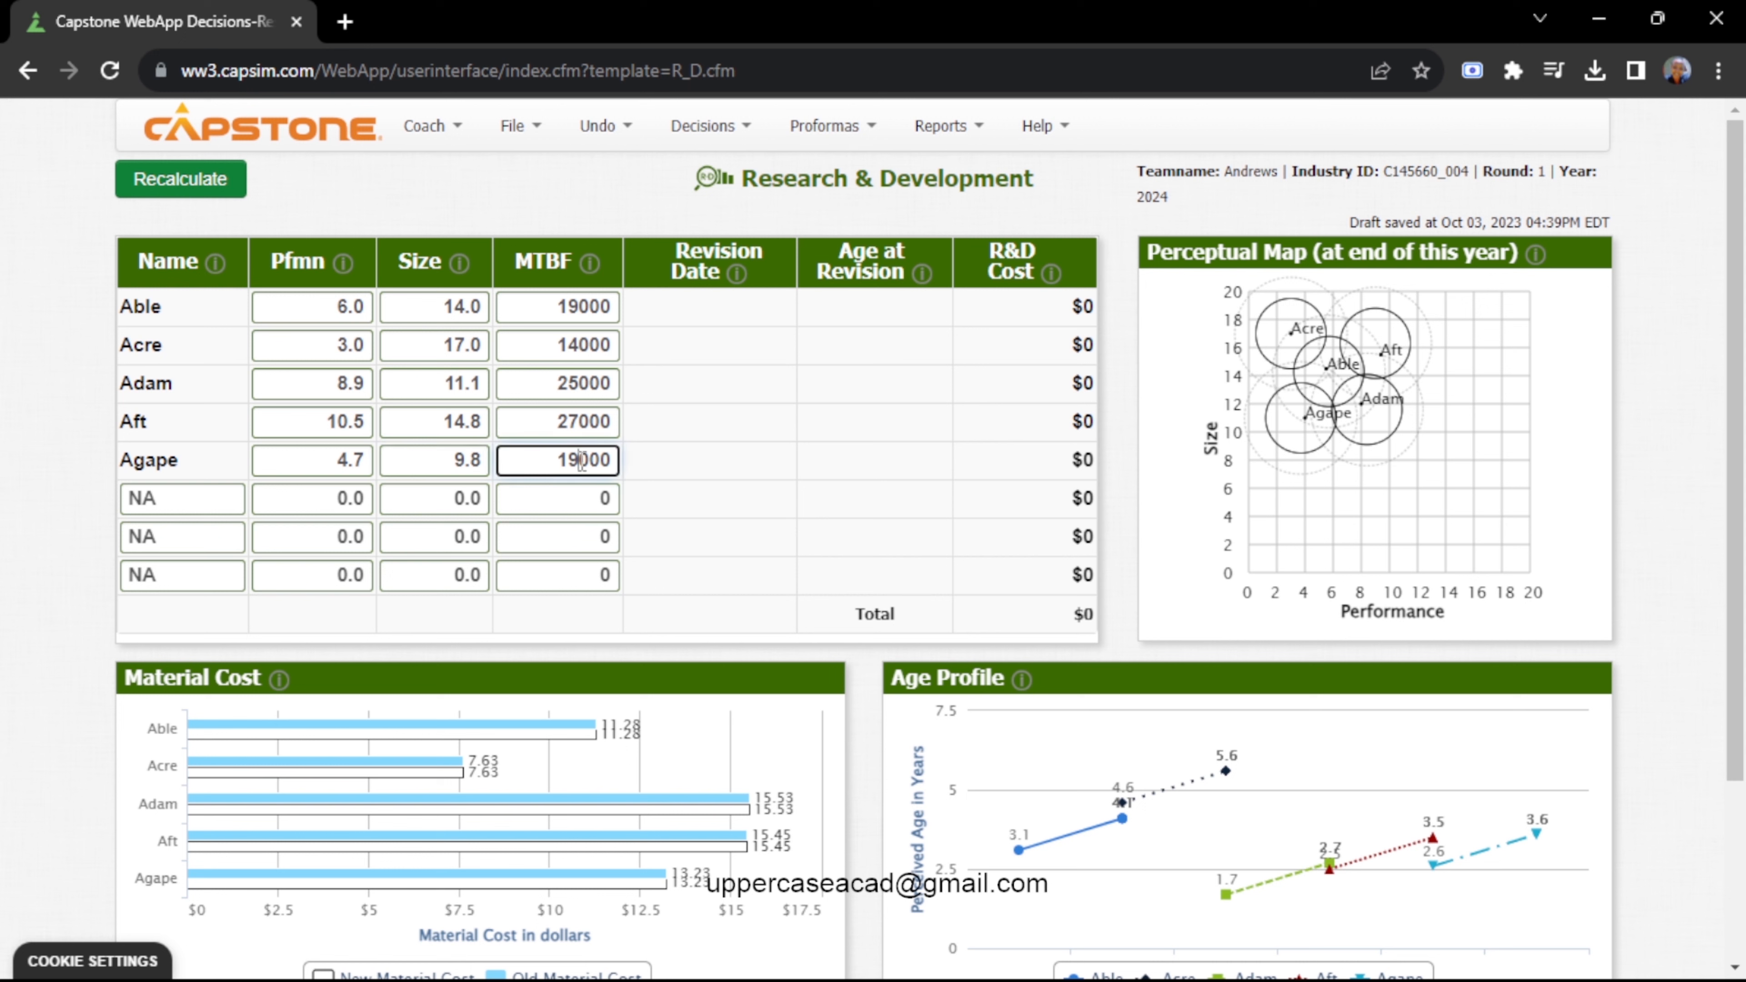
key(BackSpace)
key(BackSpace)
text(20)
Name a new product Axe in the first unused NA row below Agape
click(172, 501)
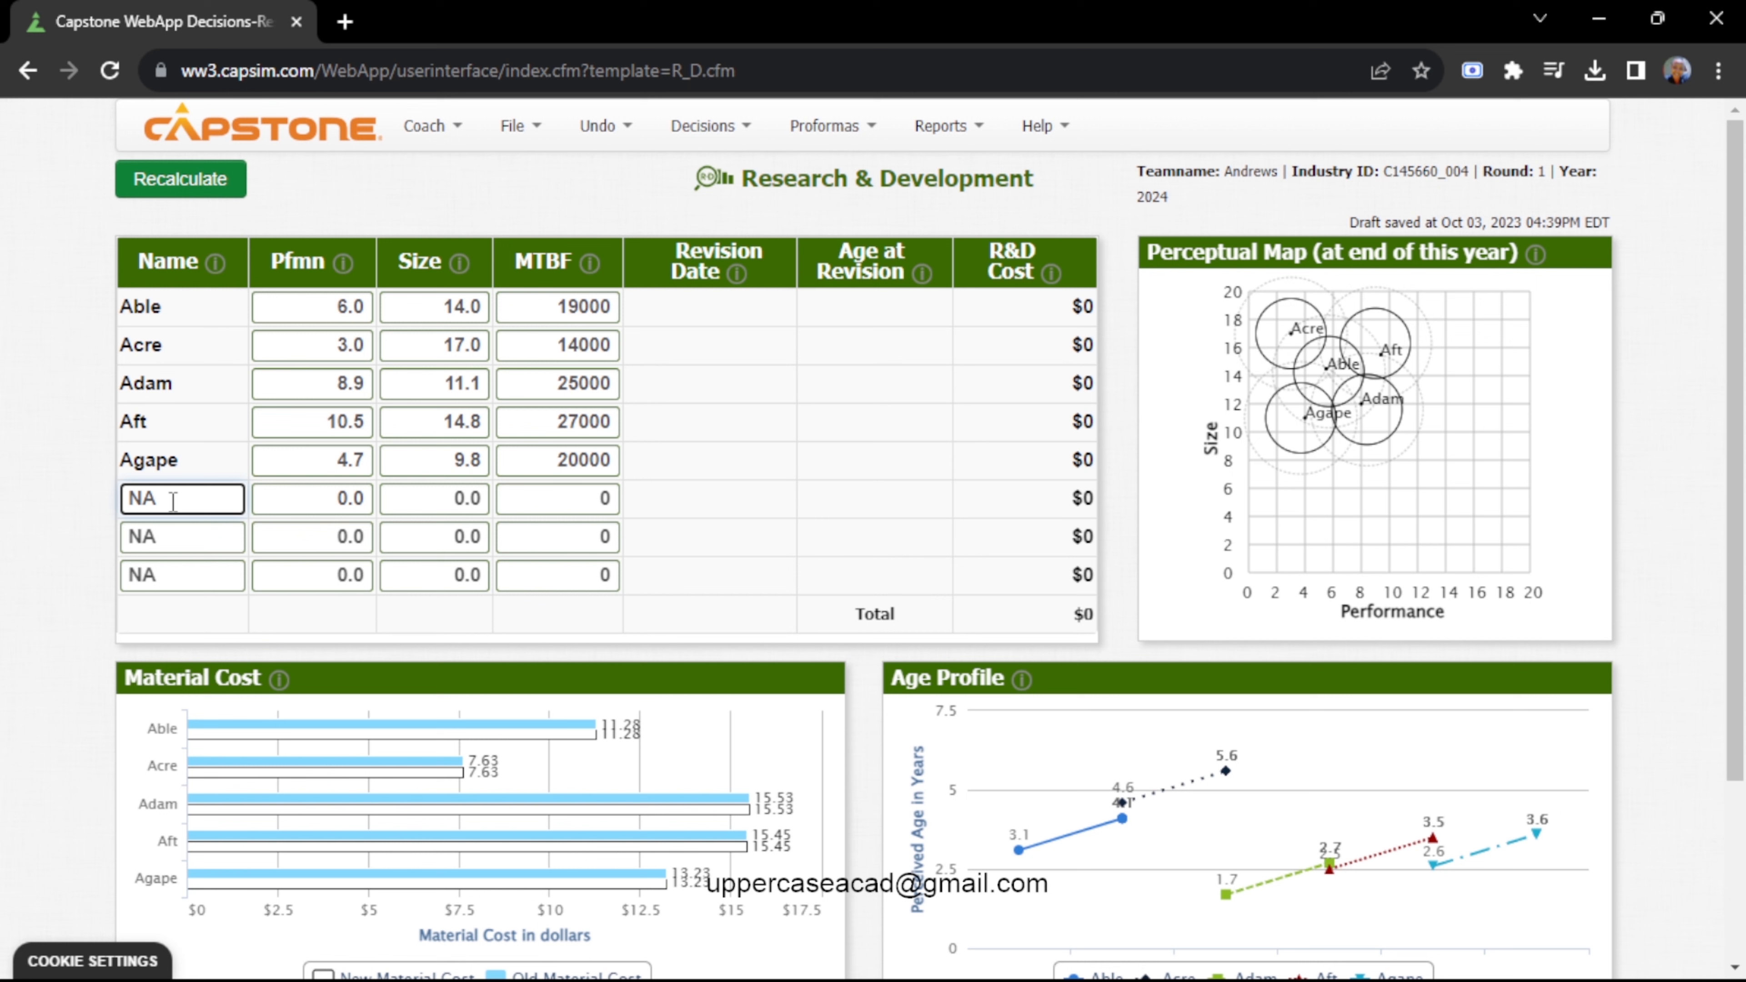
key(BackSpace)
key(BackSpace)
text(A)
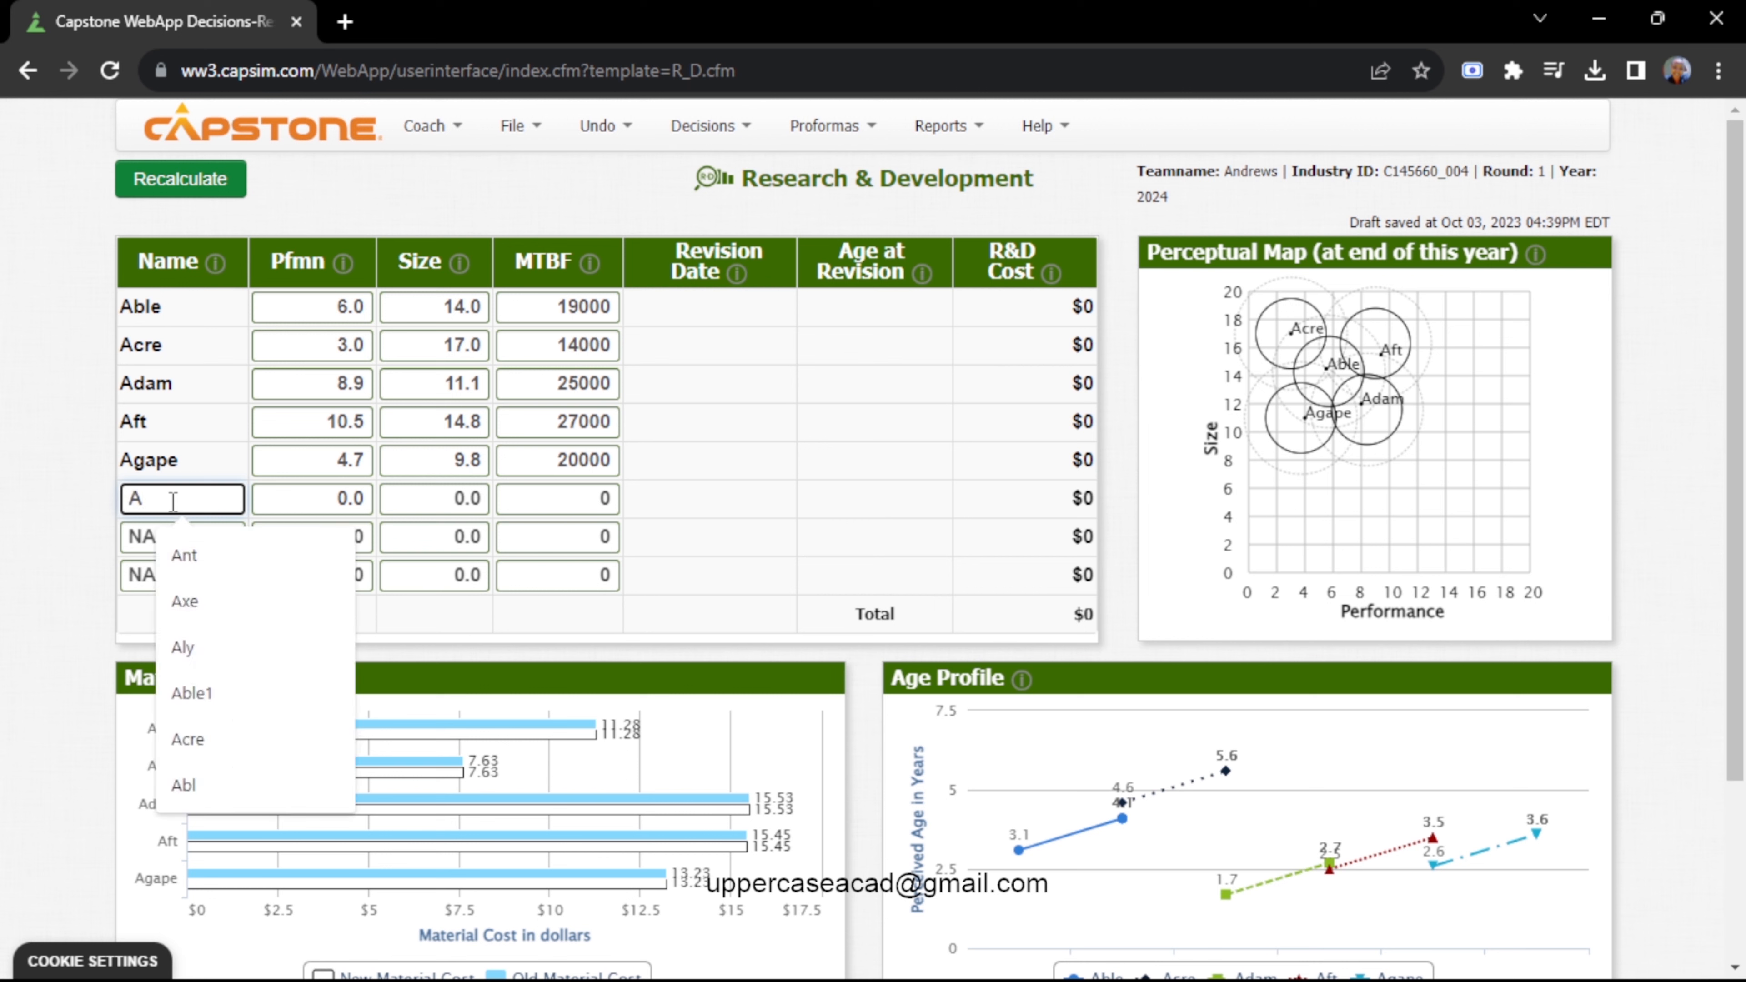
text(xe)
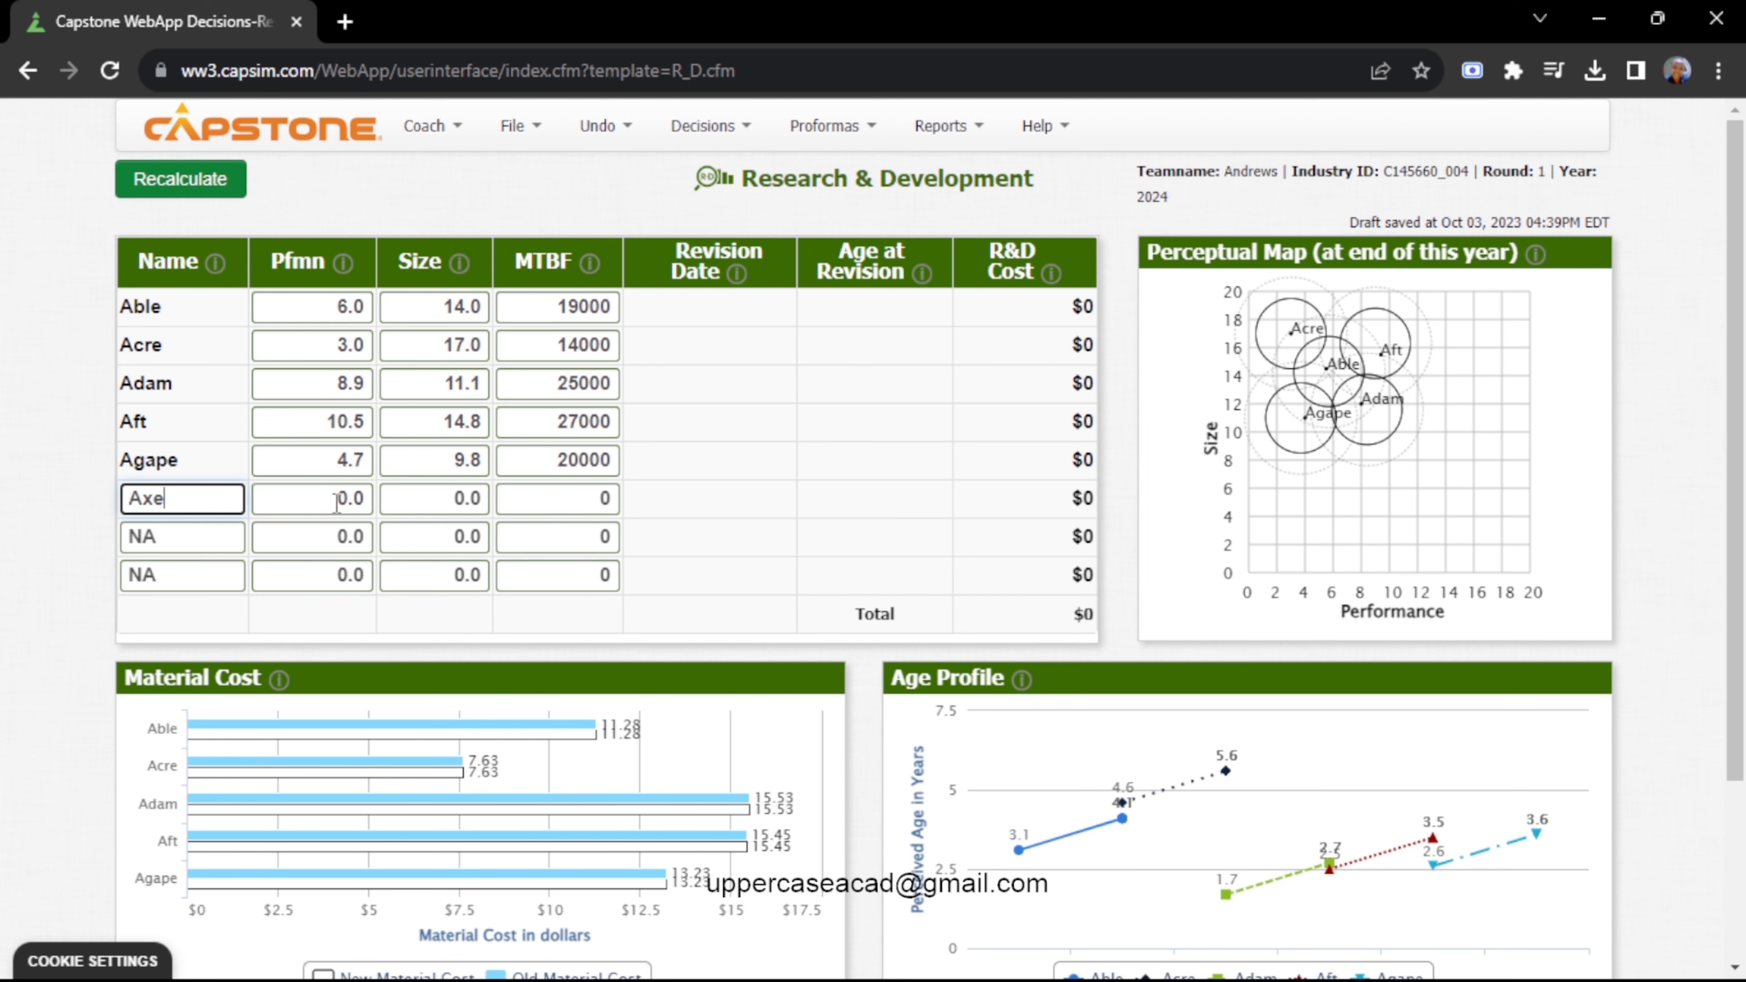
Set the new product Axe's performance to 5.4
click(371, 499)
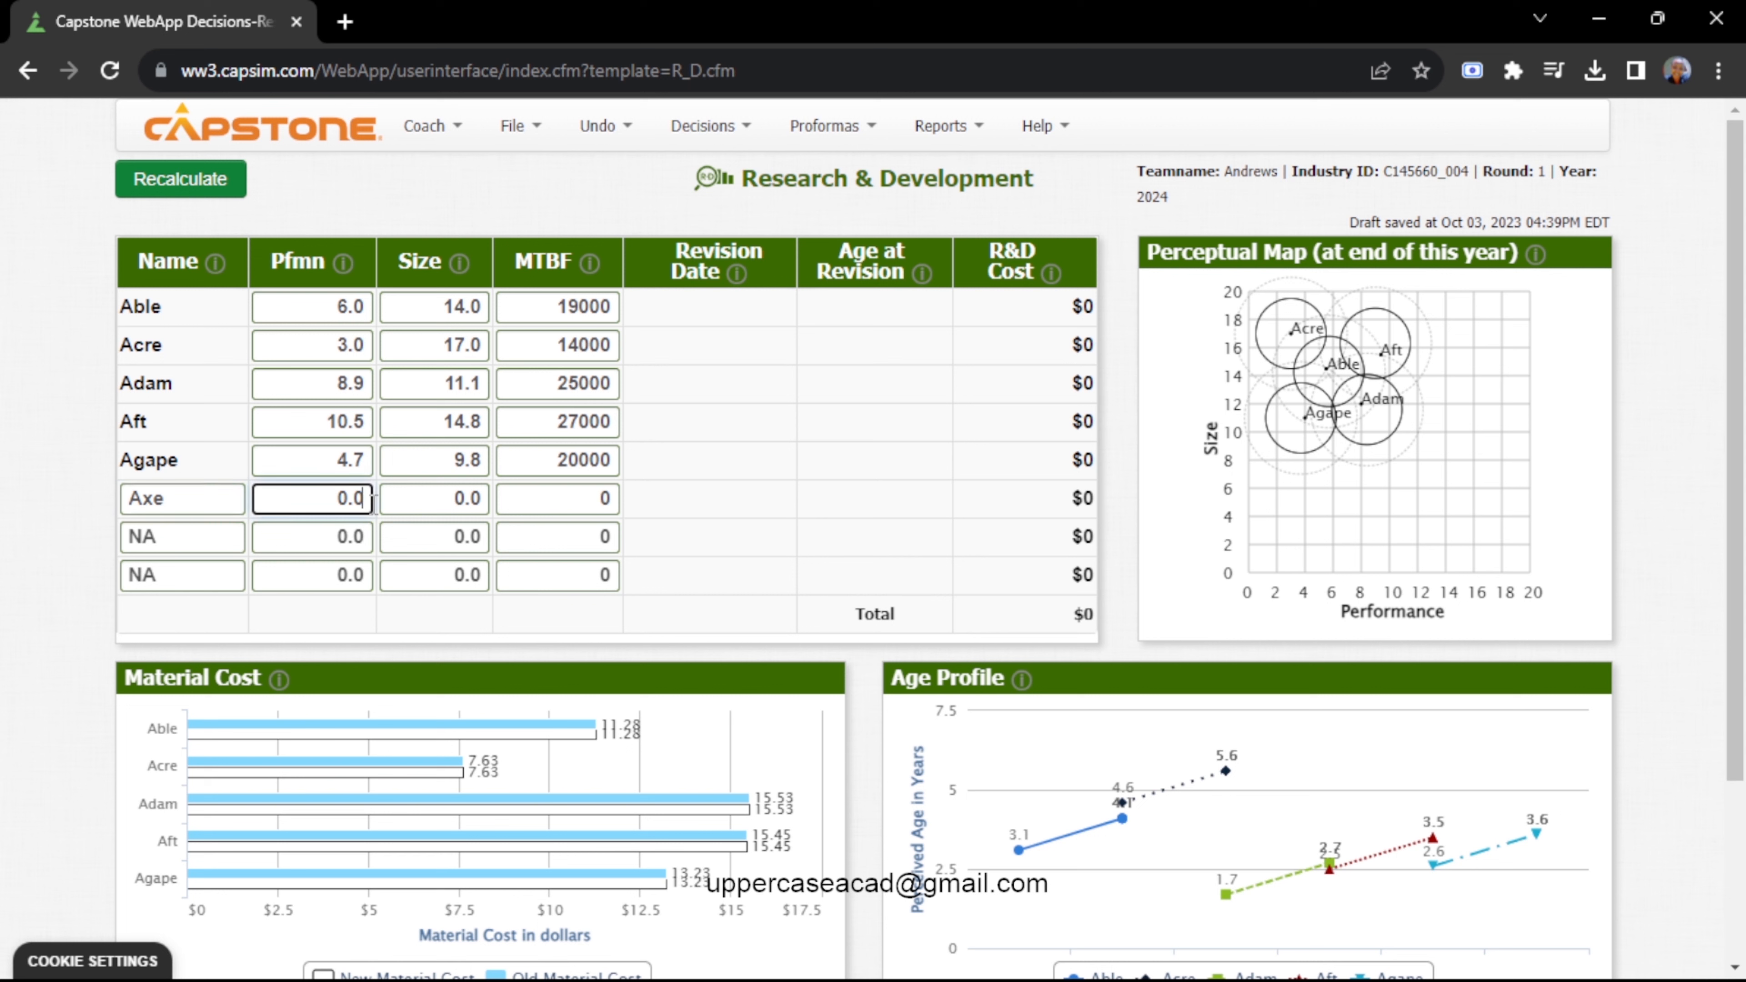
key(BackSpace)
key(BackSpace)
key(BackSpace)
text(5)
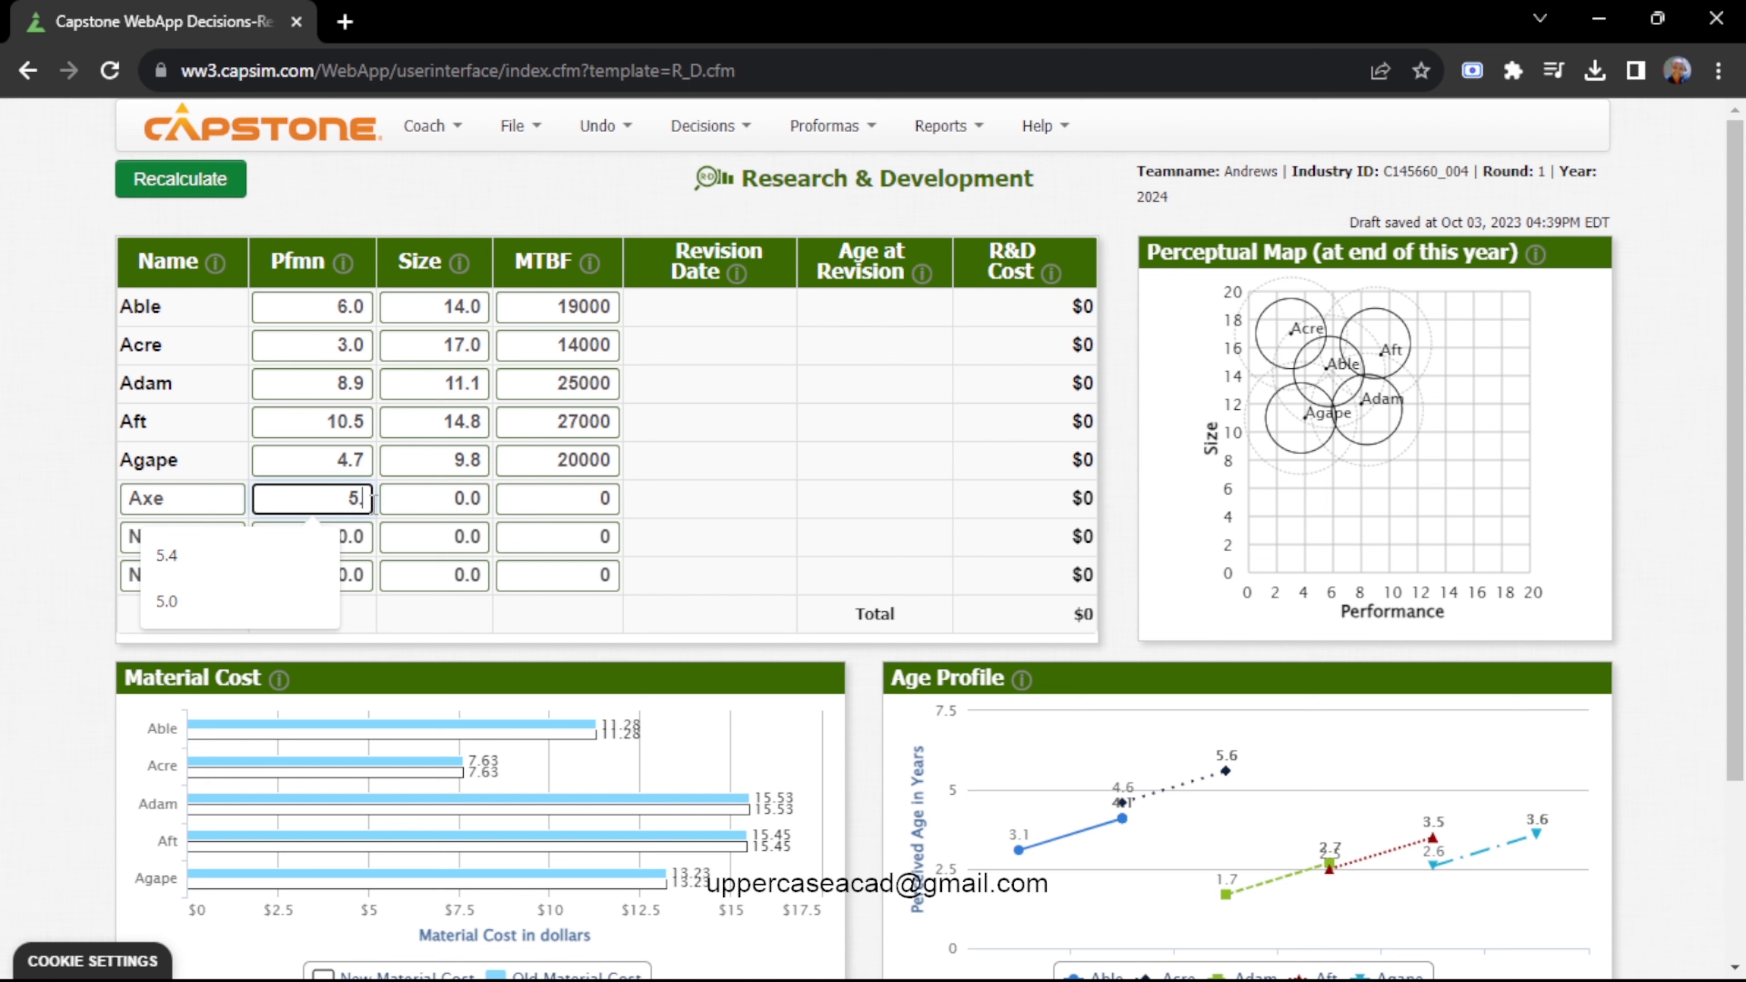
text(.4)
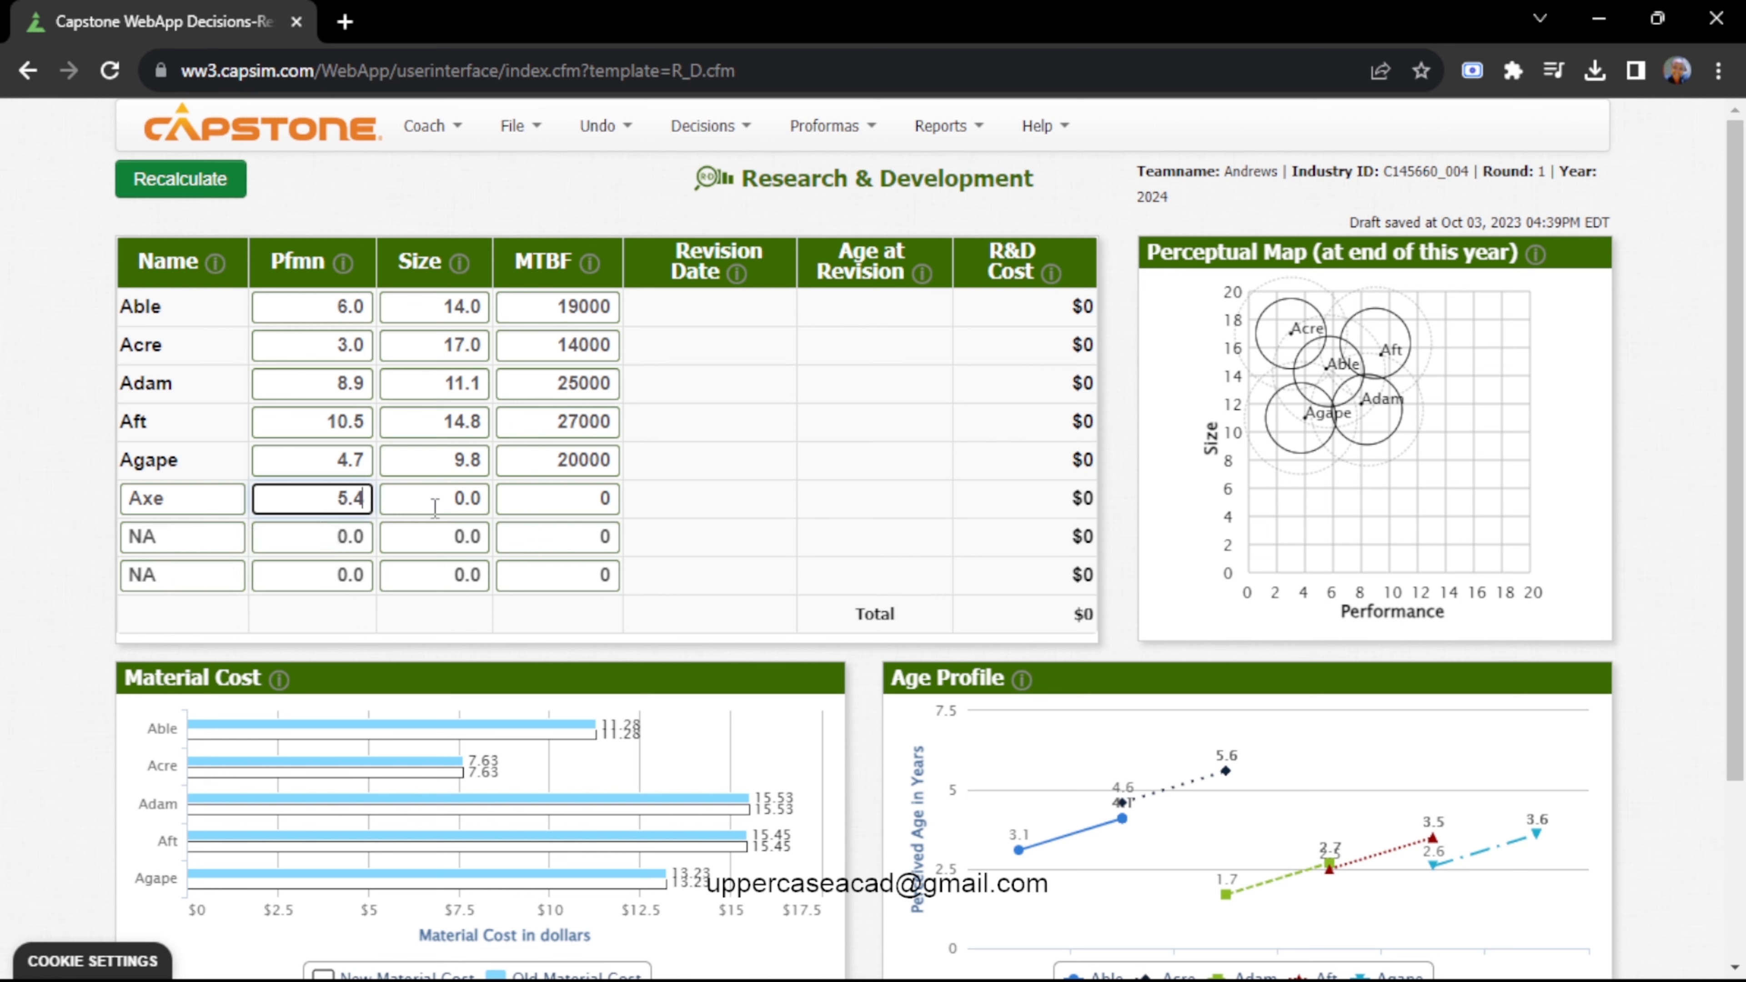
Set Axe's size to 8.8
click(483, 502)
key(BackSpace)
key(BackSpace)
key(BackSpace)
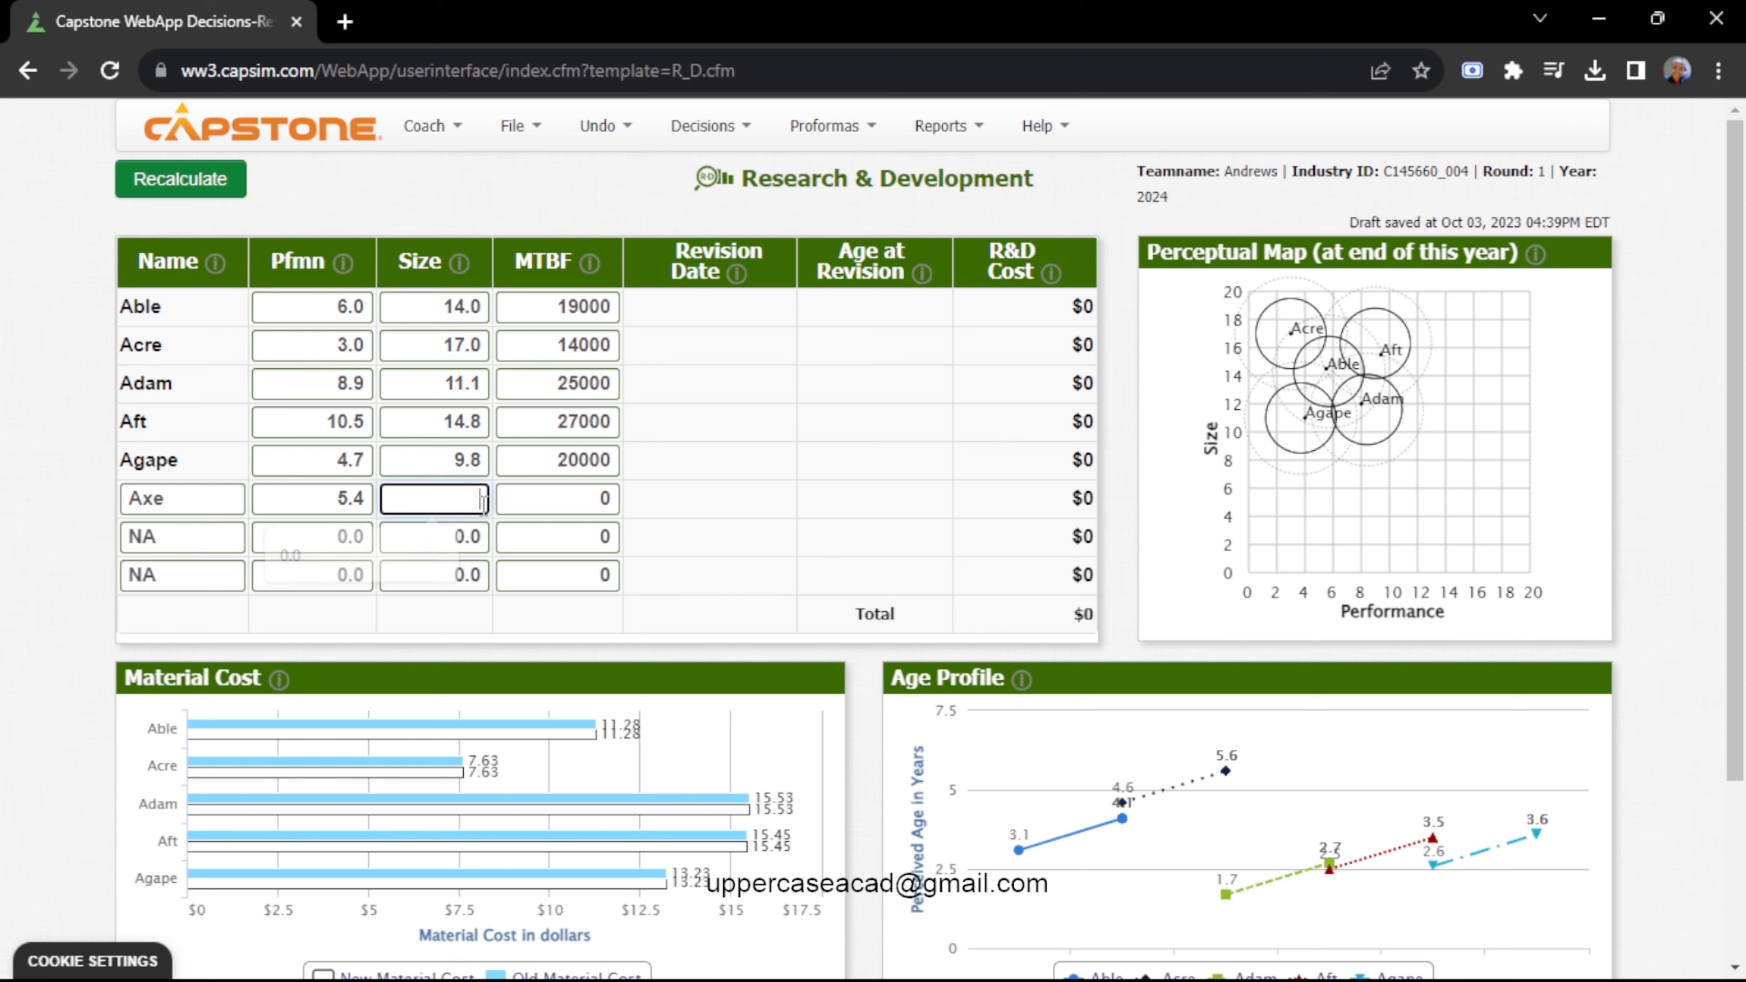
text(8.8)
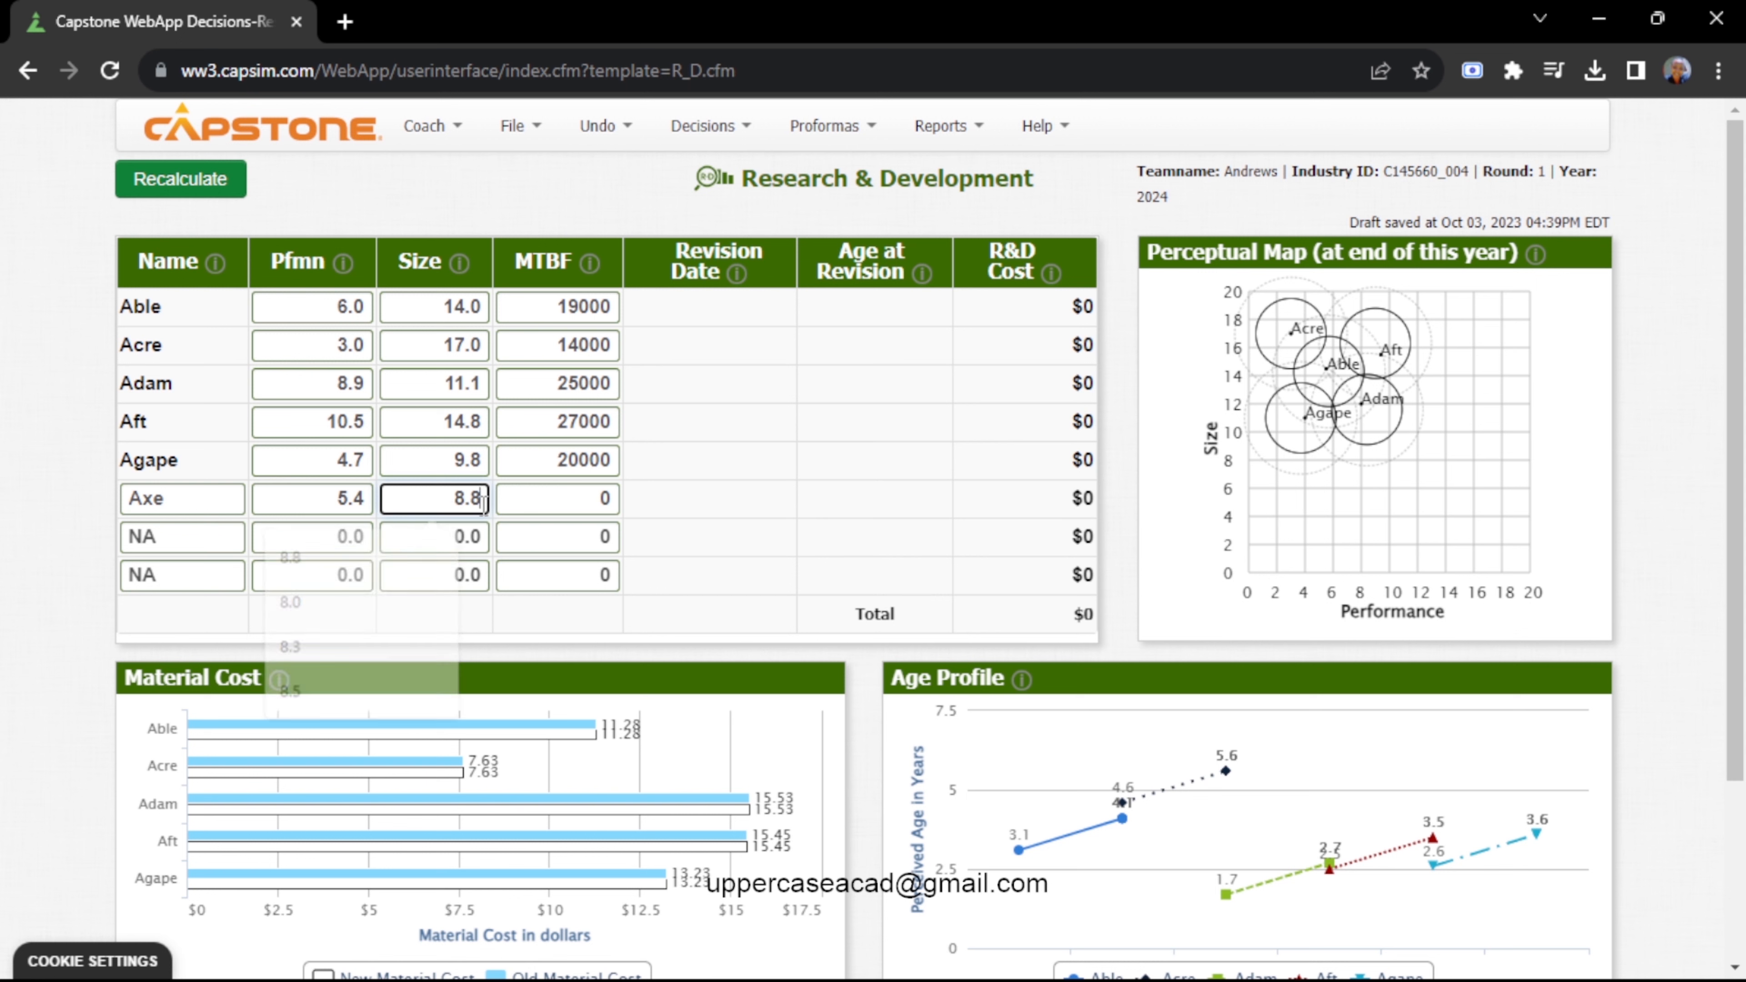
Set Axe's MTBF to 21000 and recalculate the Research & Development decisions
click(586, 498)
text(21)
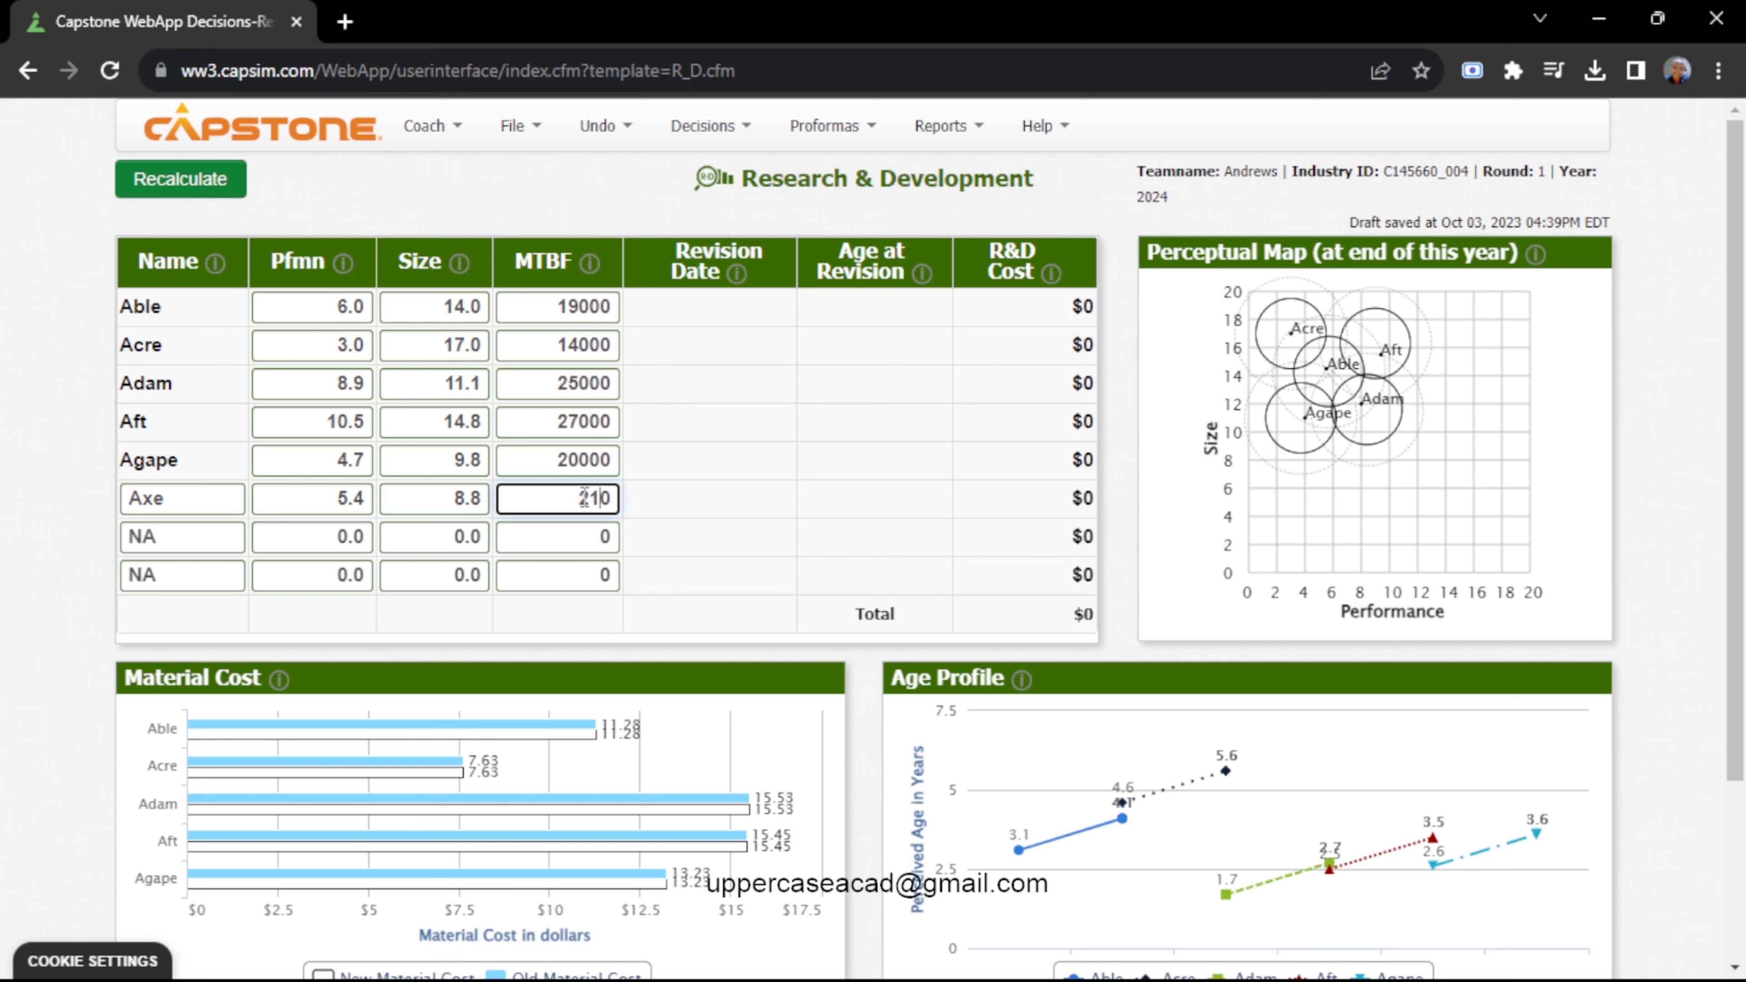
text(000)
key(BackSpace)
click(180, 179)
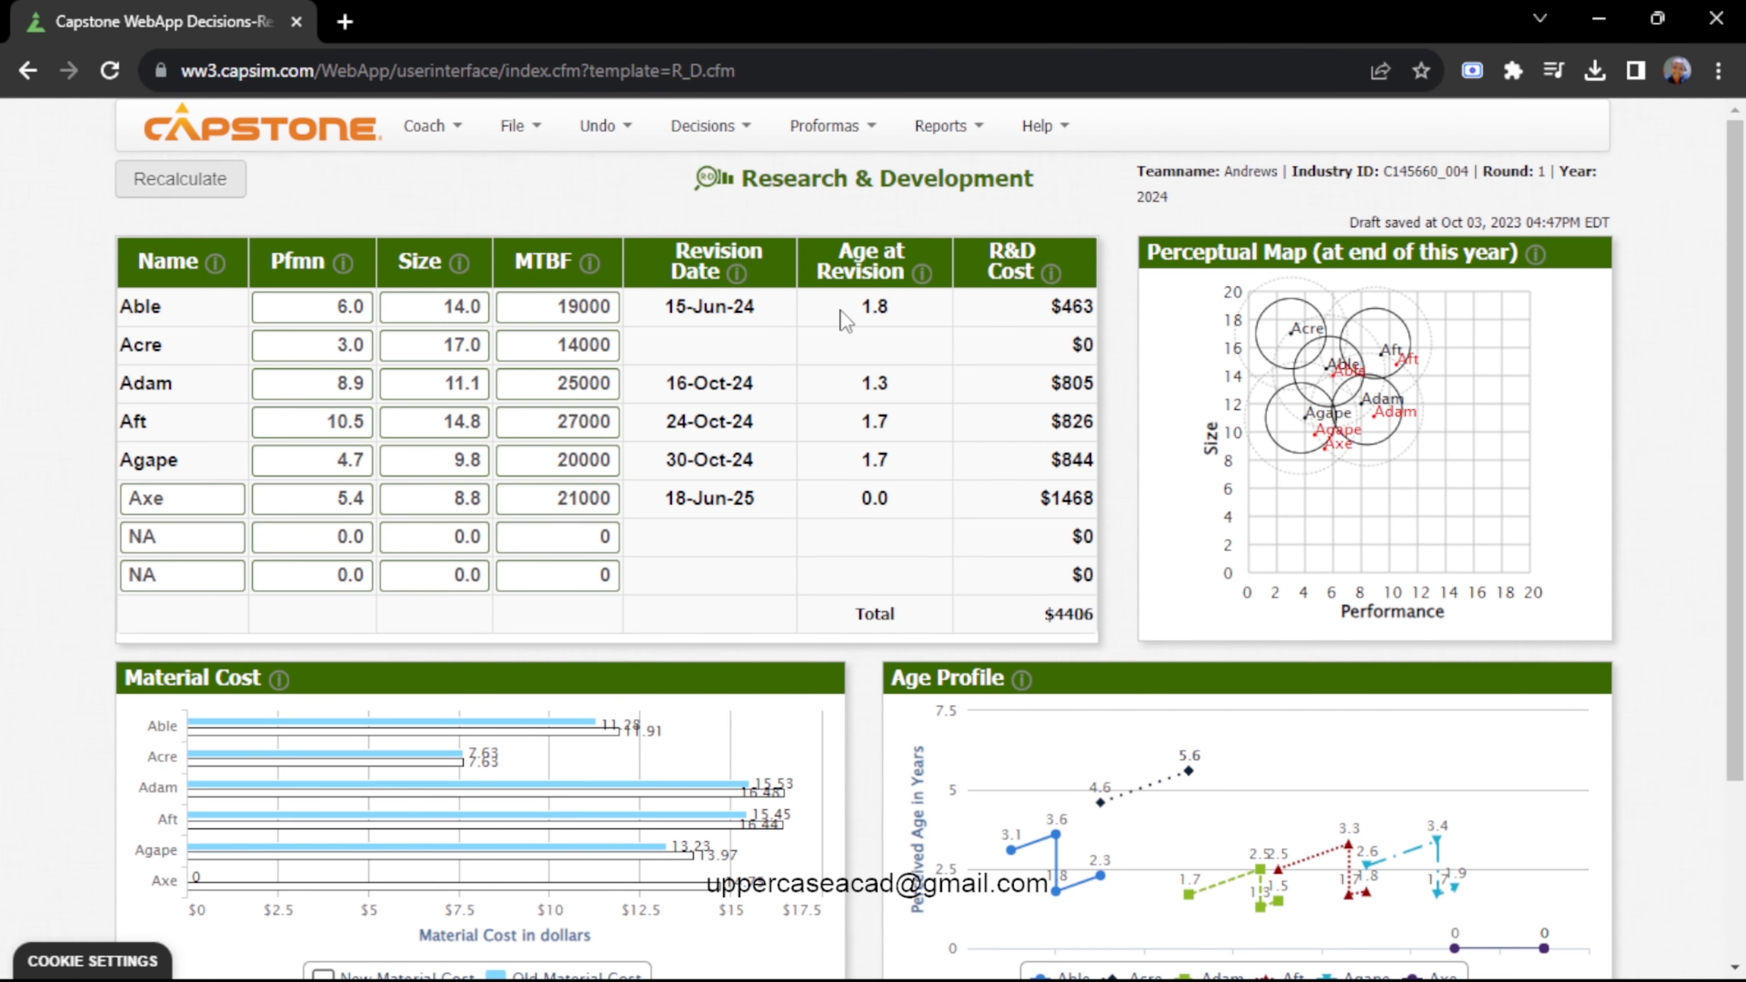
Examine the revision dates of Axe and Agape in the recalculated R&D table
drag(1738, 316, 1737, 342)
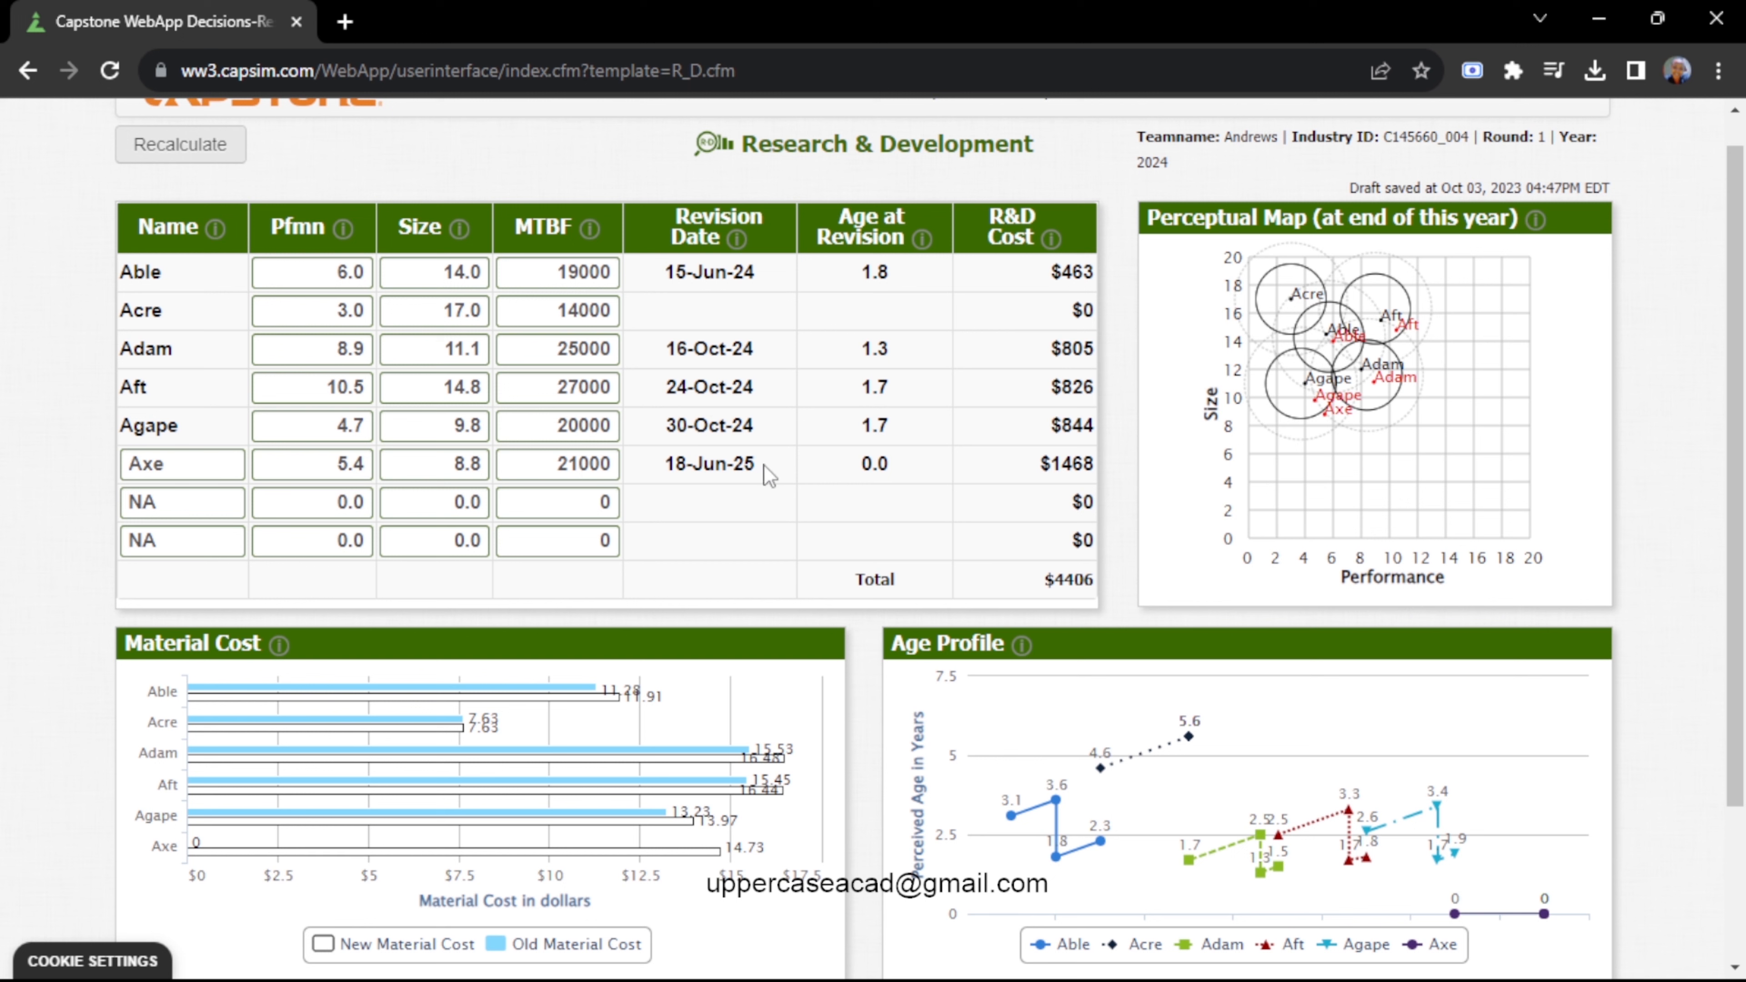
drag(755, 466, 698, 459)
click(668, 427)
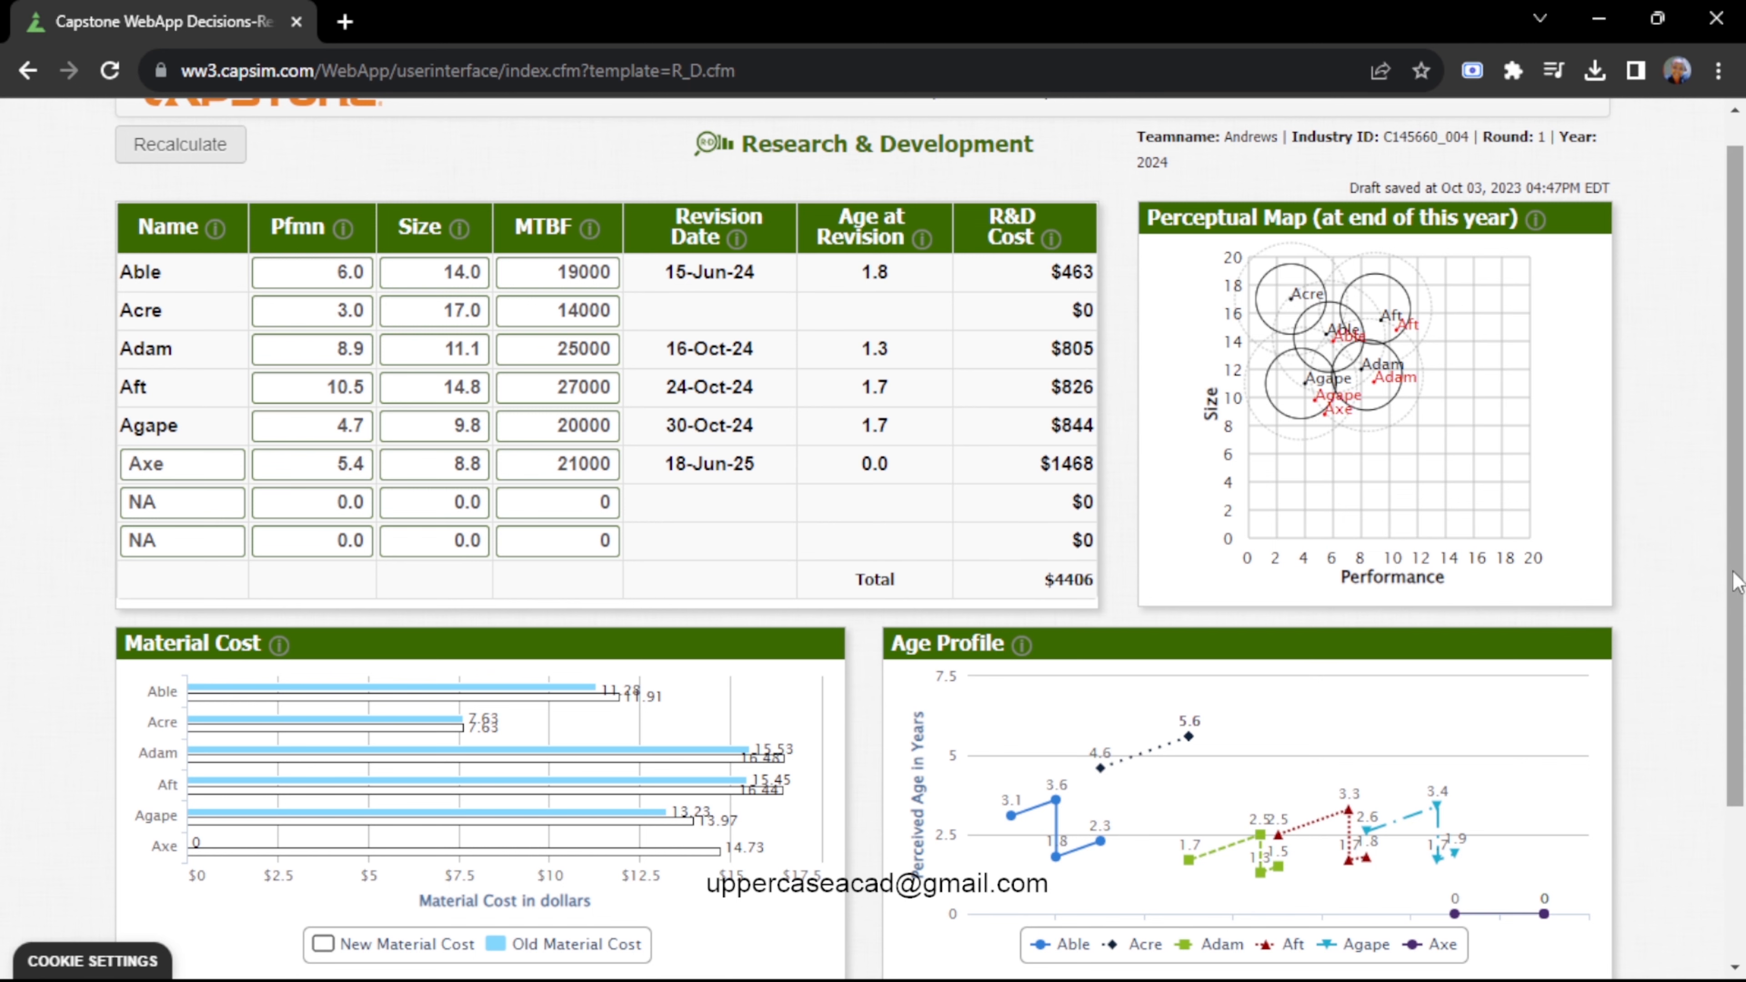
drag(1740, 584, 1742, 586)
drag(1739, 568, 1739, 564)
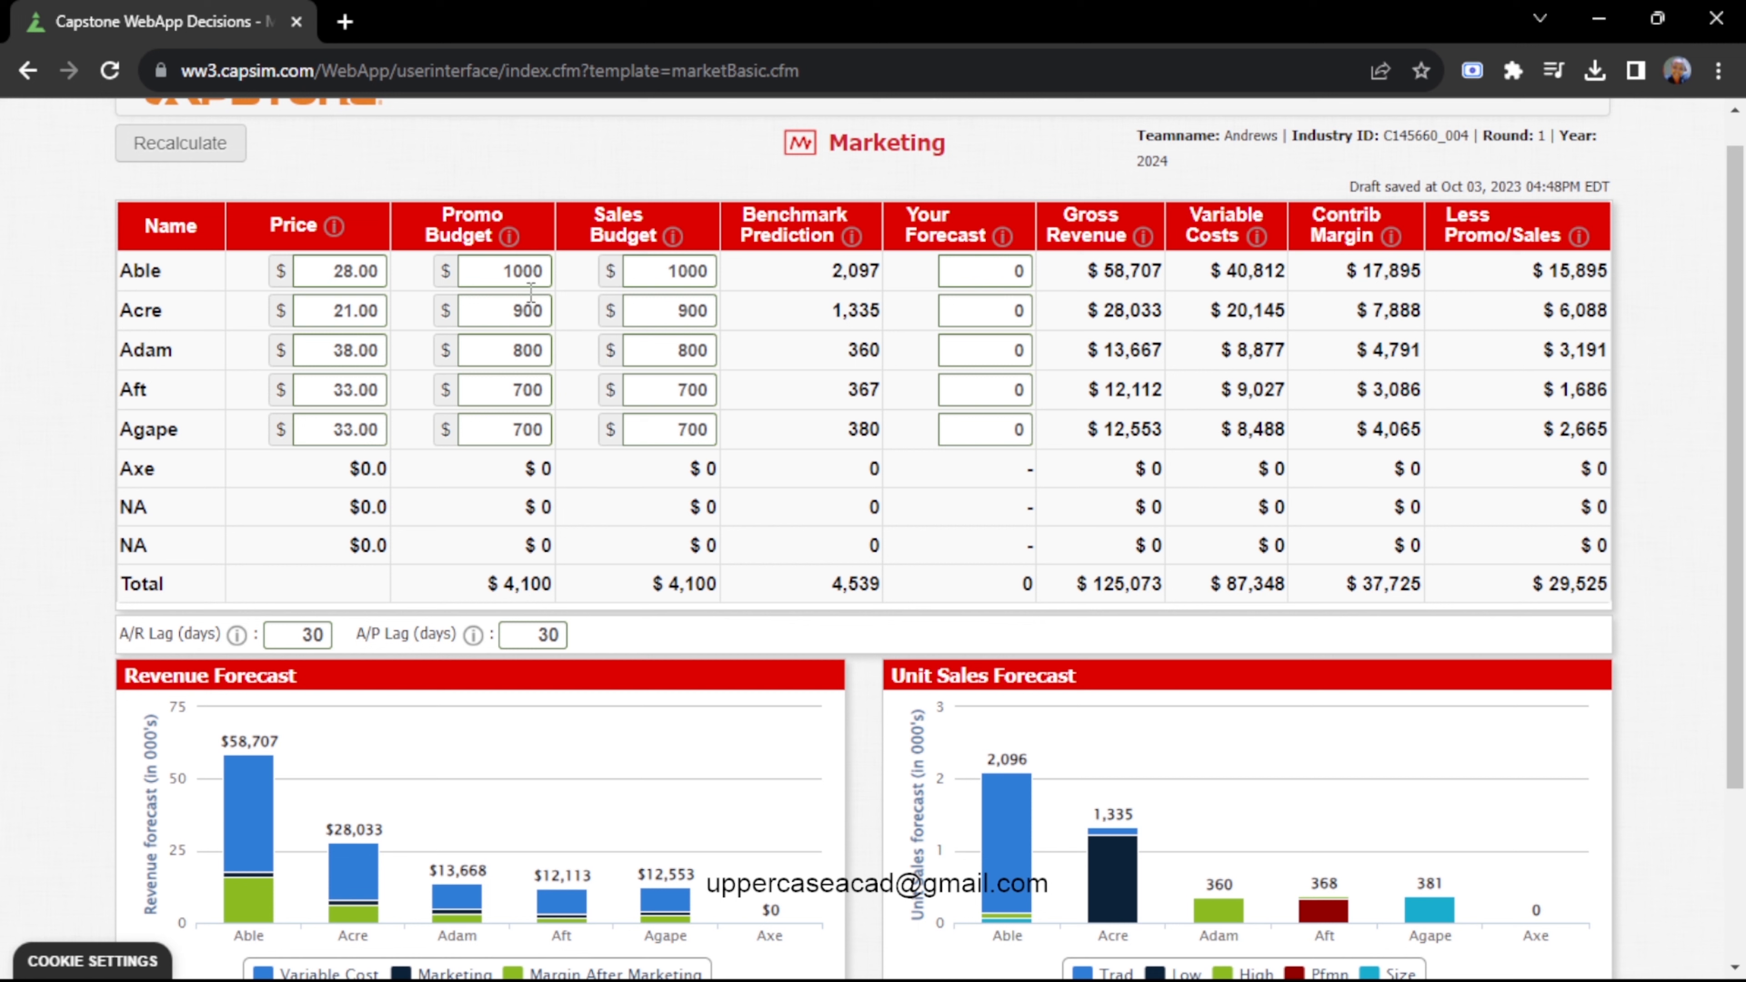
In the Marketing decisions, set the promo budgets of Able and Acre to 2000 each
click(517, 273)
key(BackSpace)
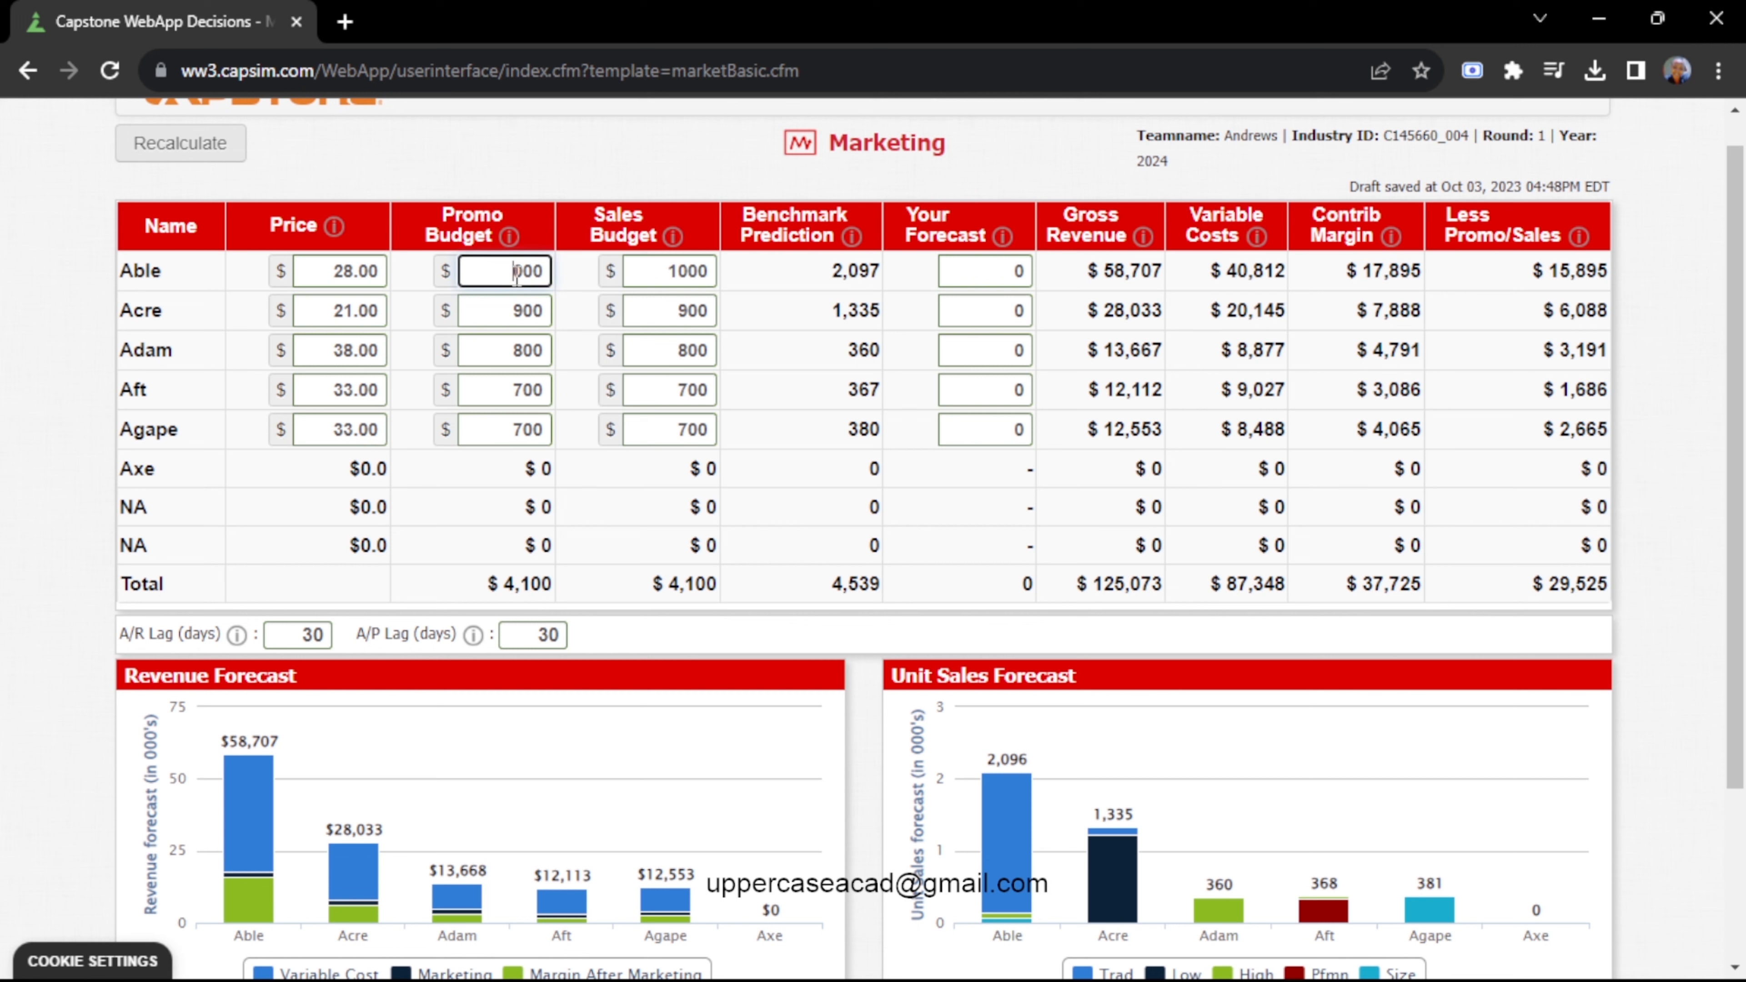
text(2)
click(523, 311)
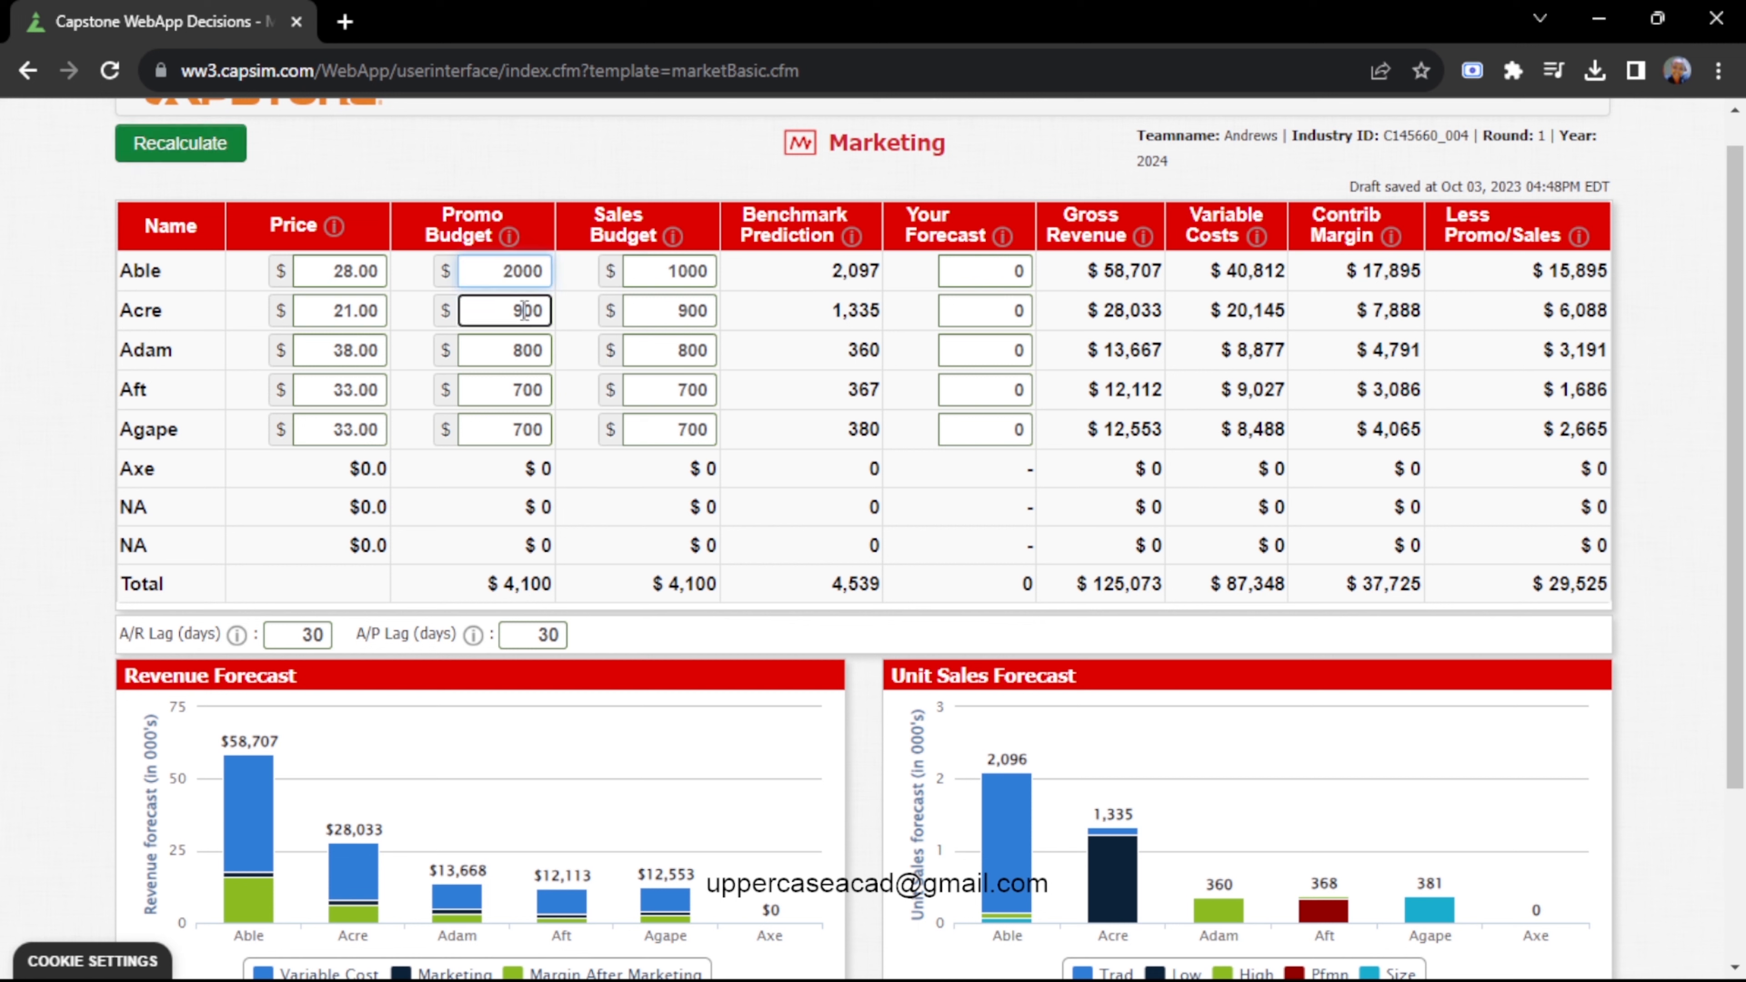
key(BackSpace)
text(20)
Set the promo budgets of Adam, Aft and Agape to 2000 each
click(524, 351)
key(BackSpace)
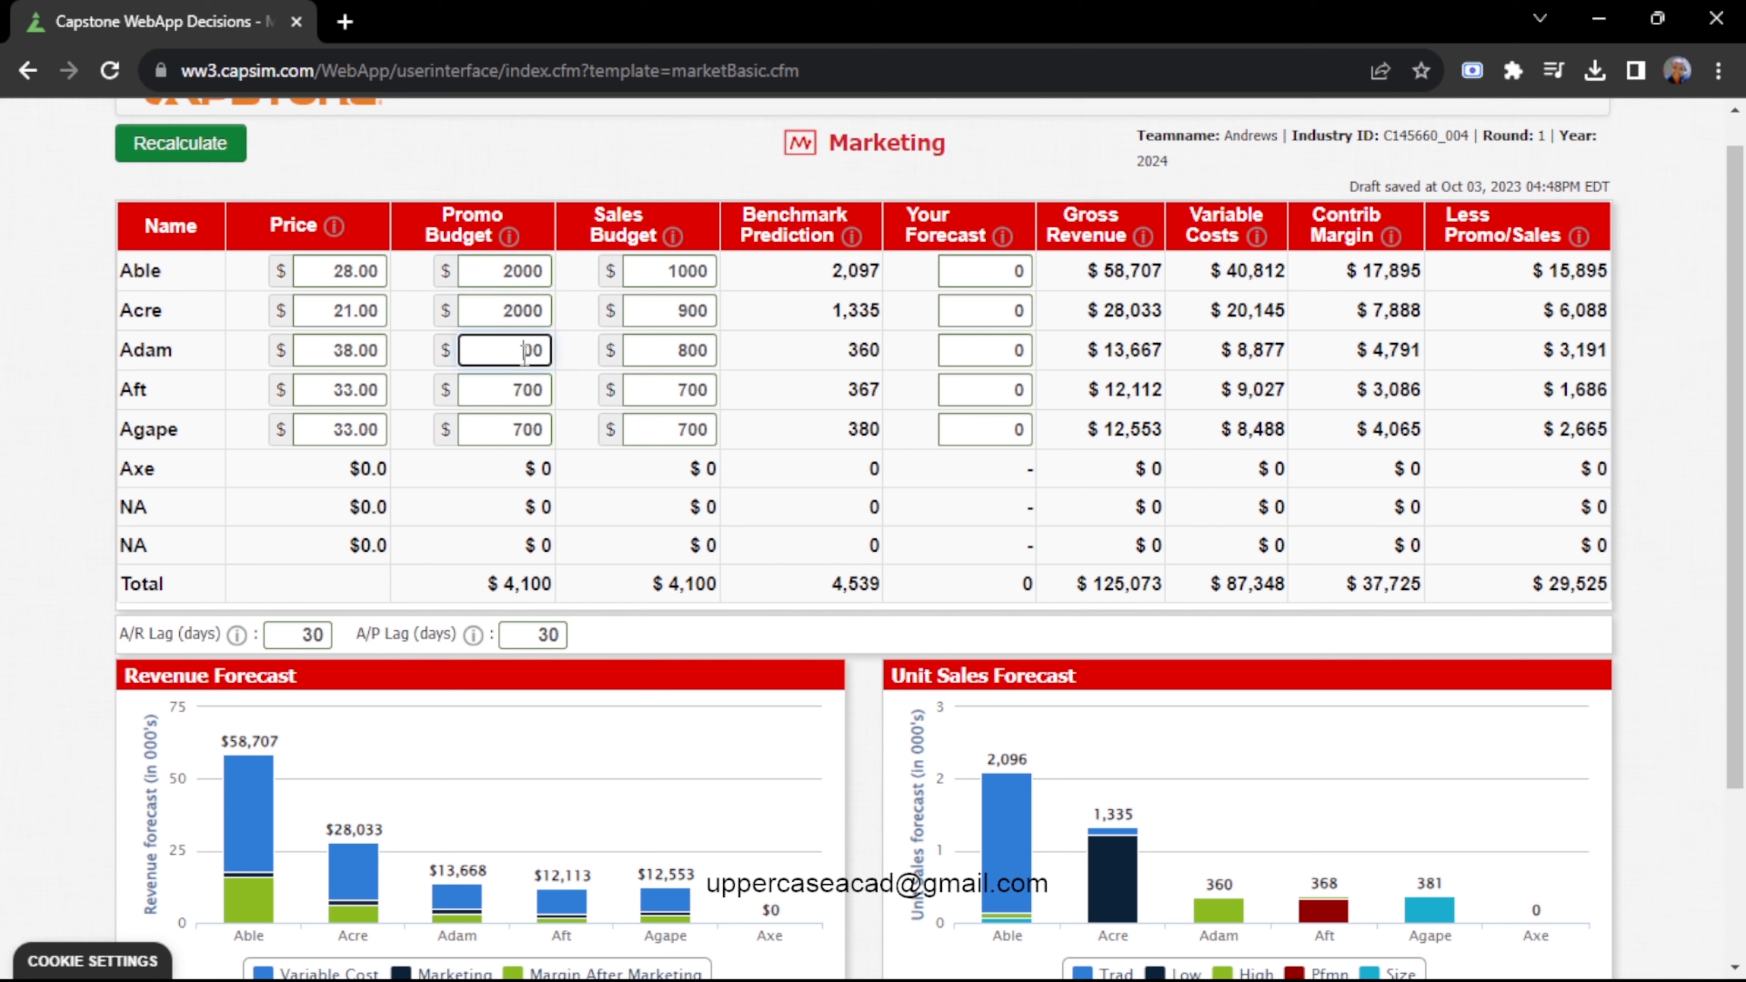
text(20)
click(525, 390)
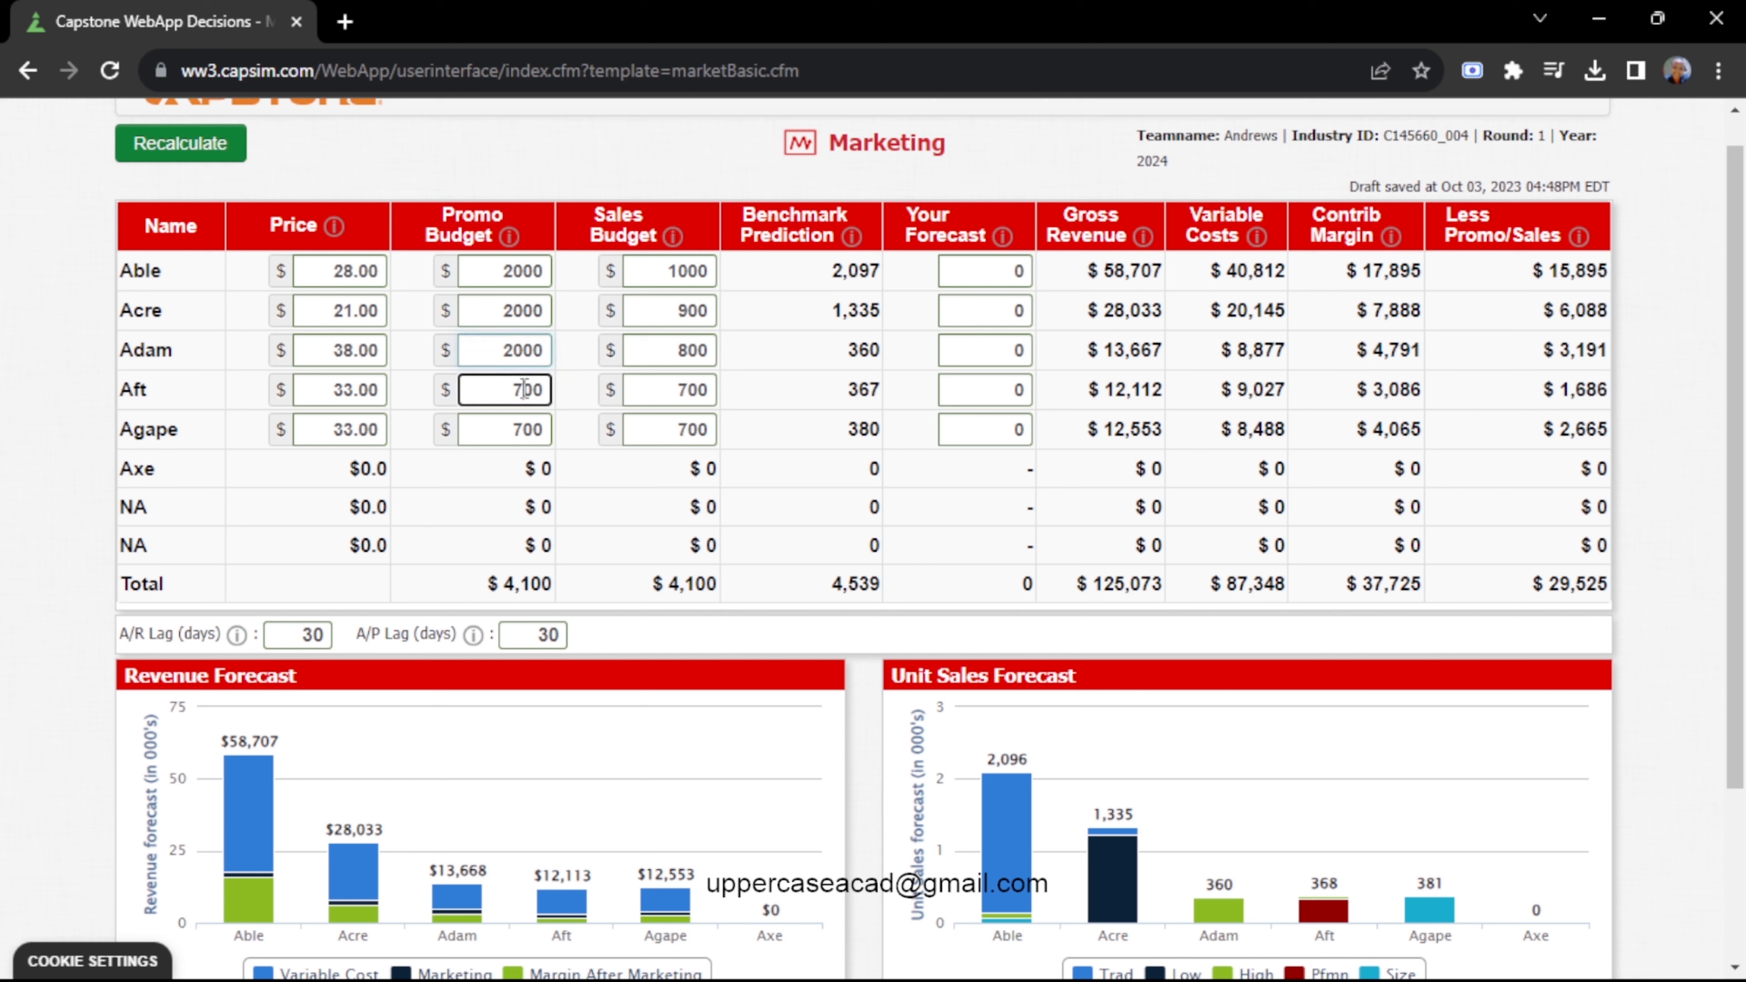
key(BackSpace)
text(20)
click(524, 432)
key(BackSpace)
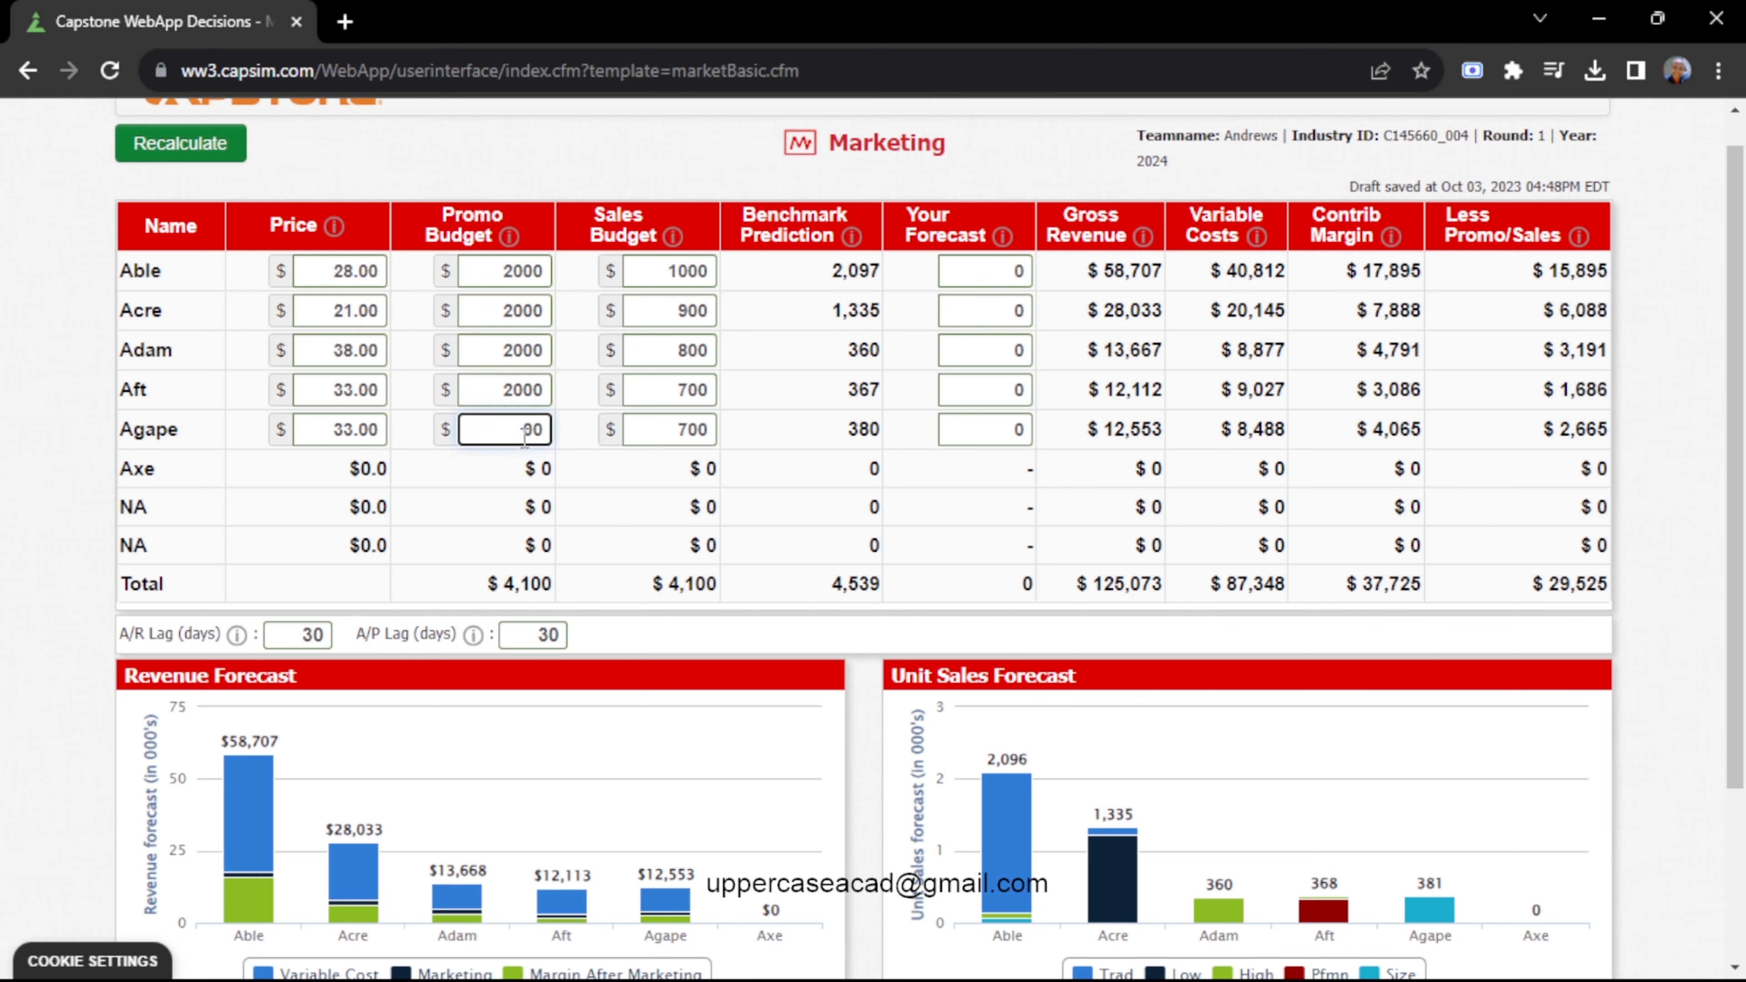
text(20)
Set the sales budgets of Able, Acre and Adam to 2000 each
click(680, 271)
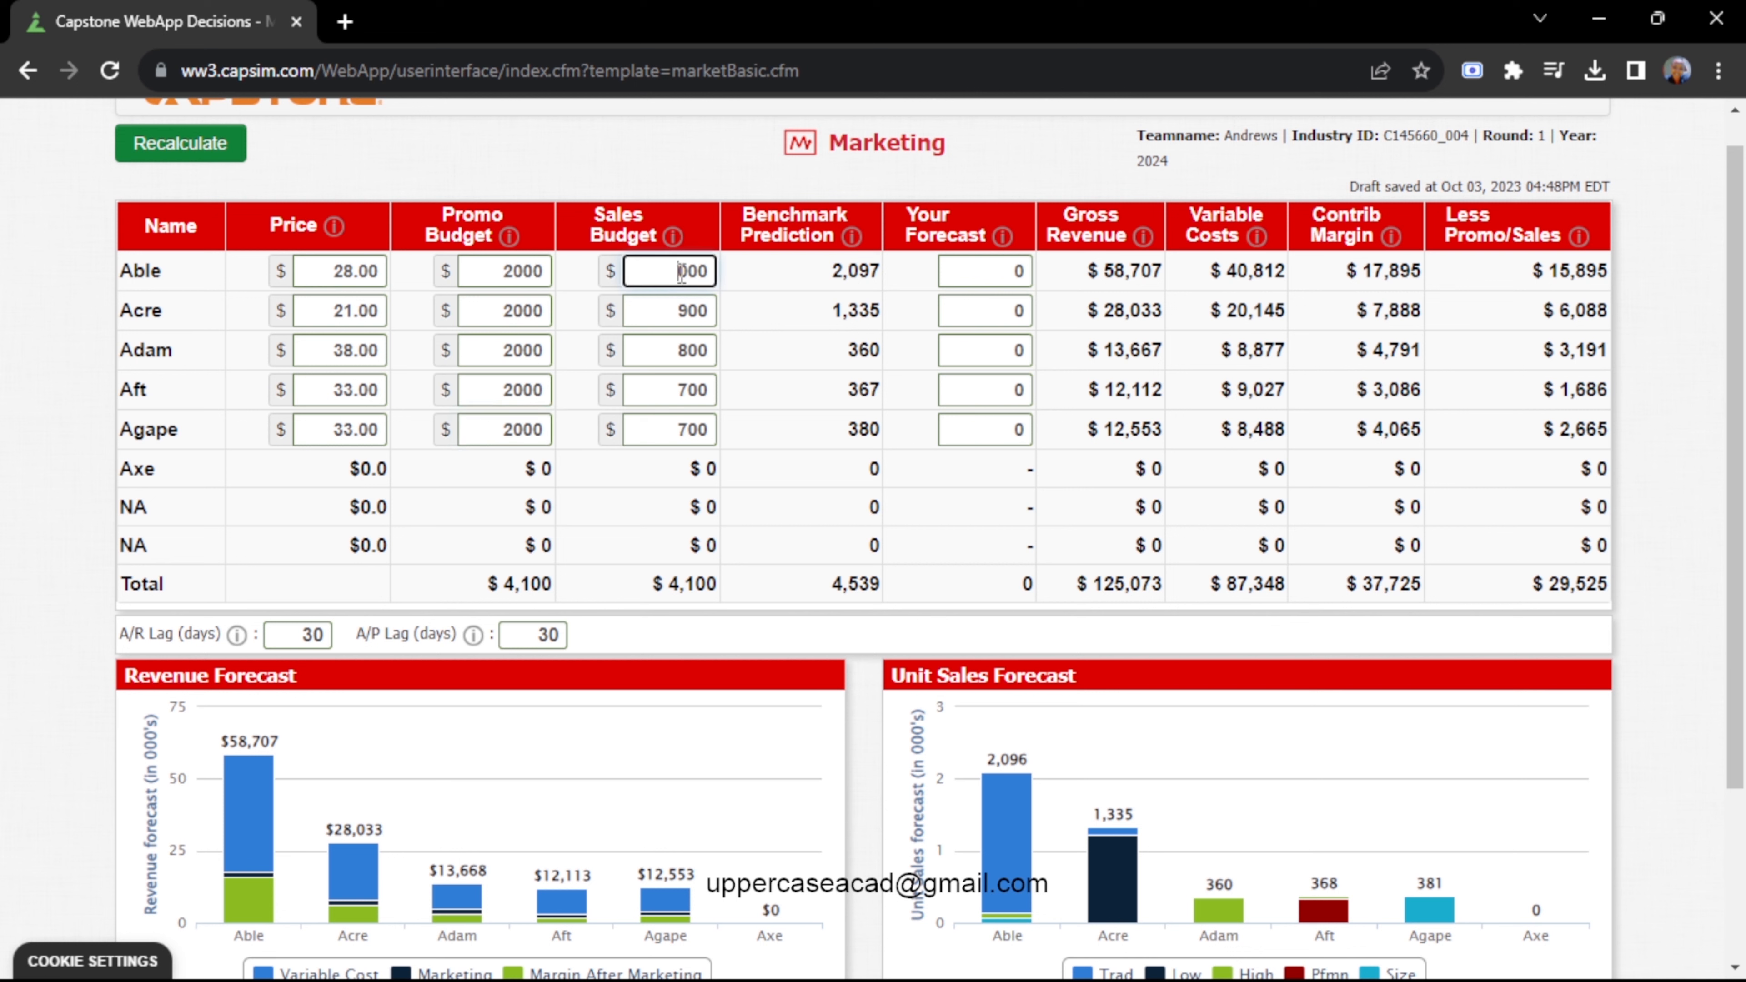
text(2)
click(689, 313)
key(BackSpace)
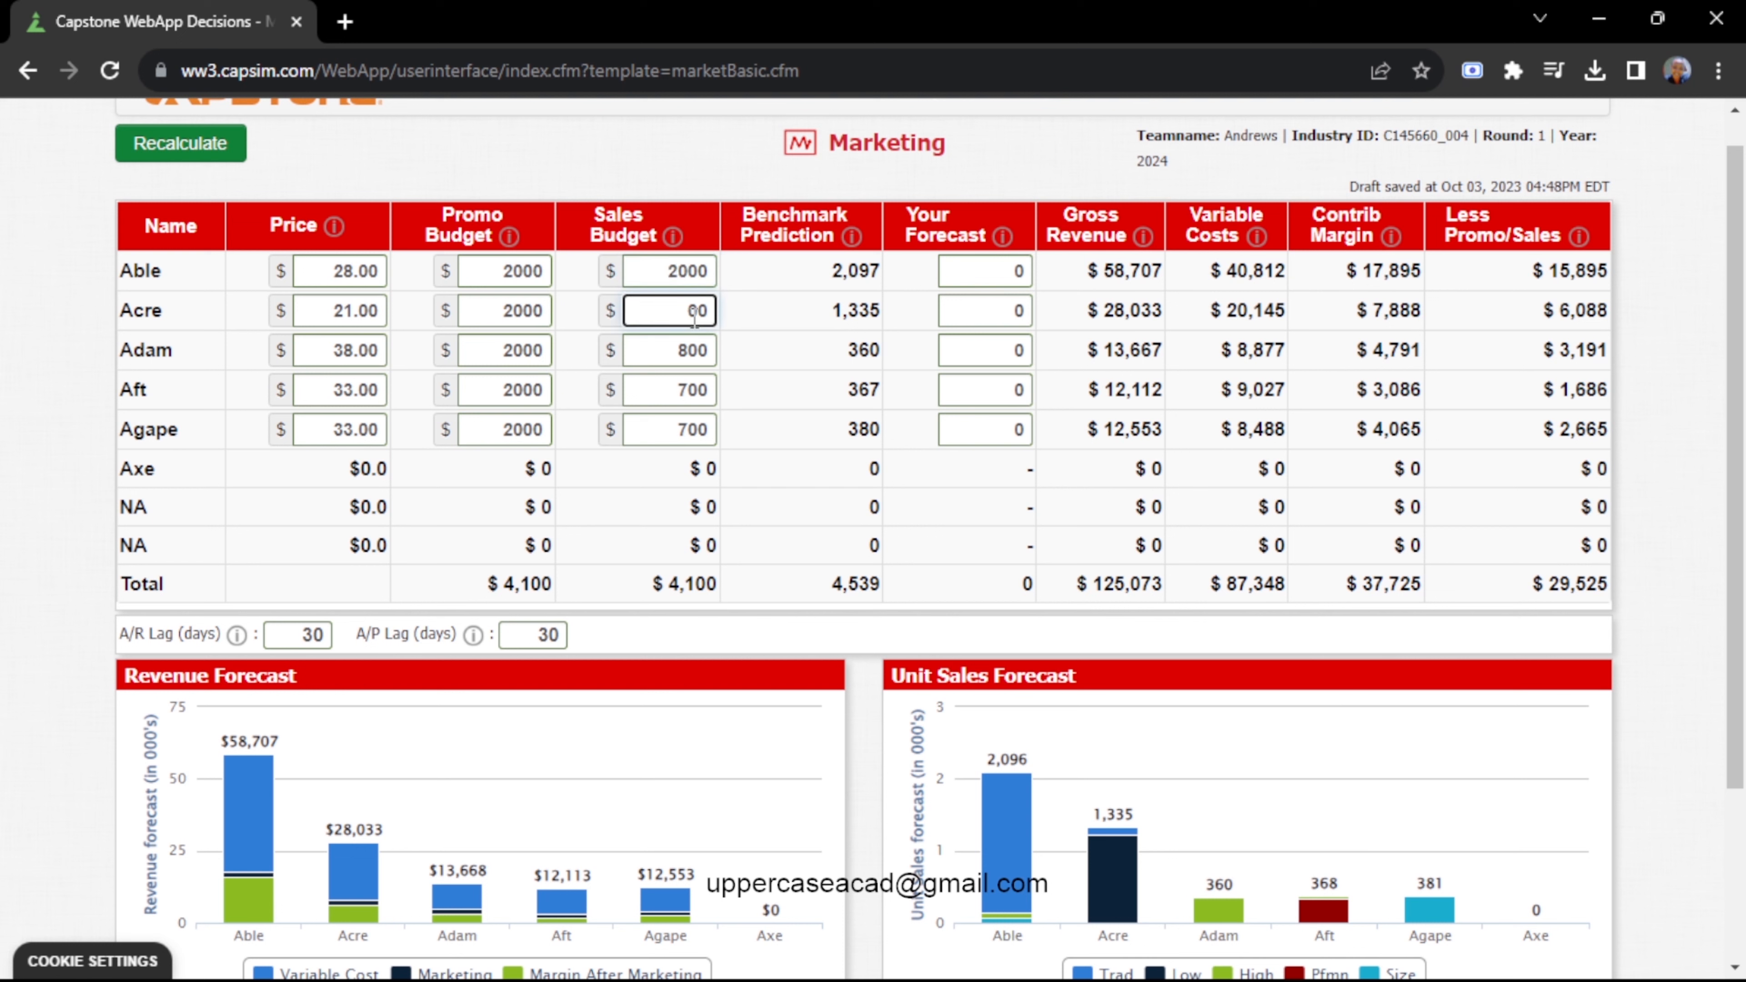
text(20)
click(690, 352)
key(BackSpace)
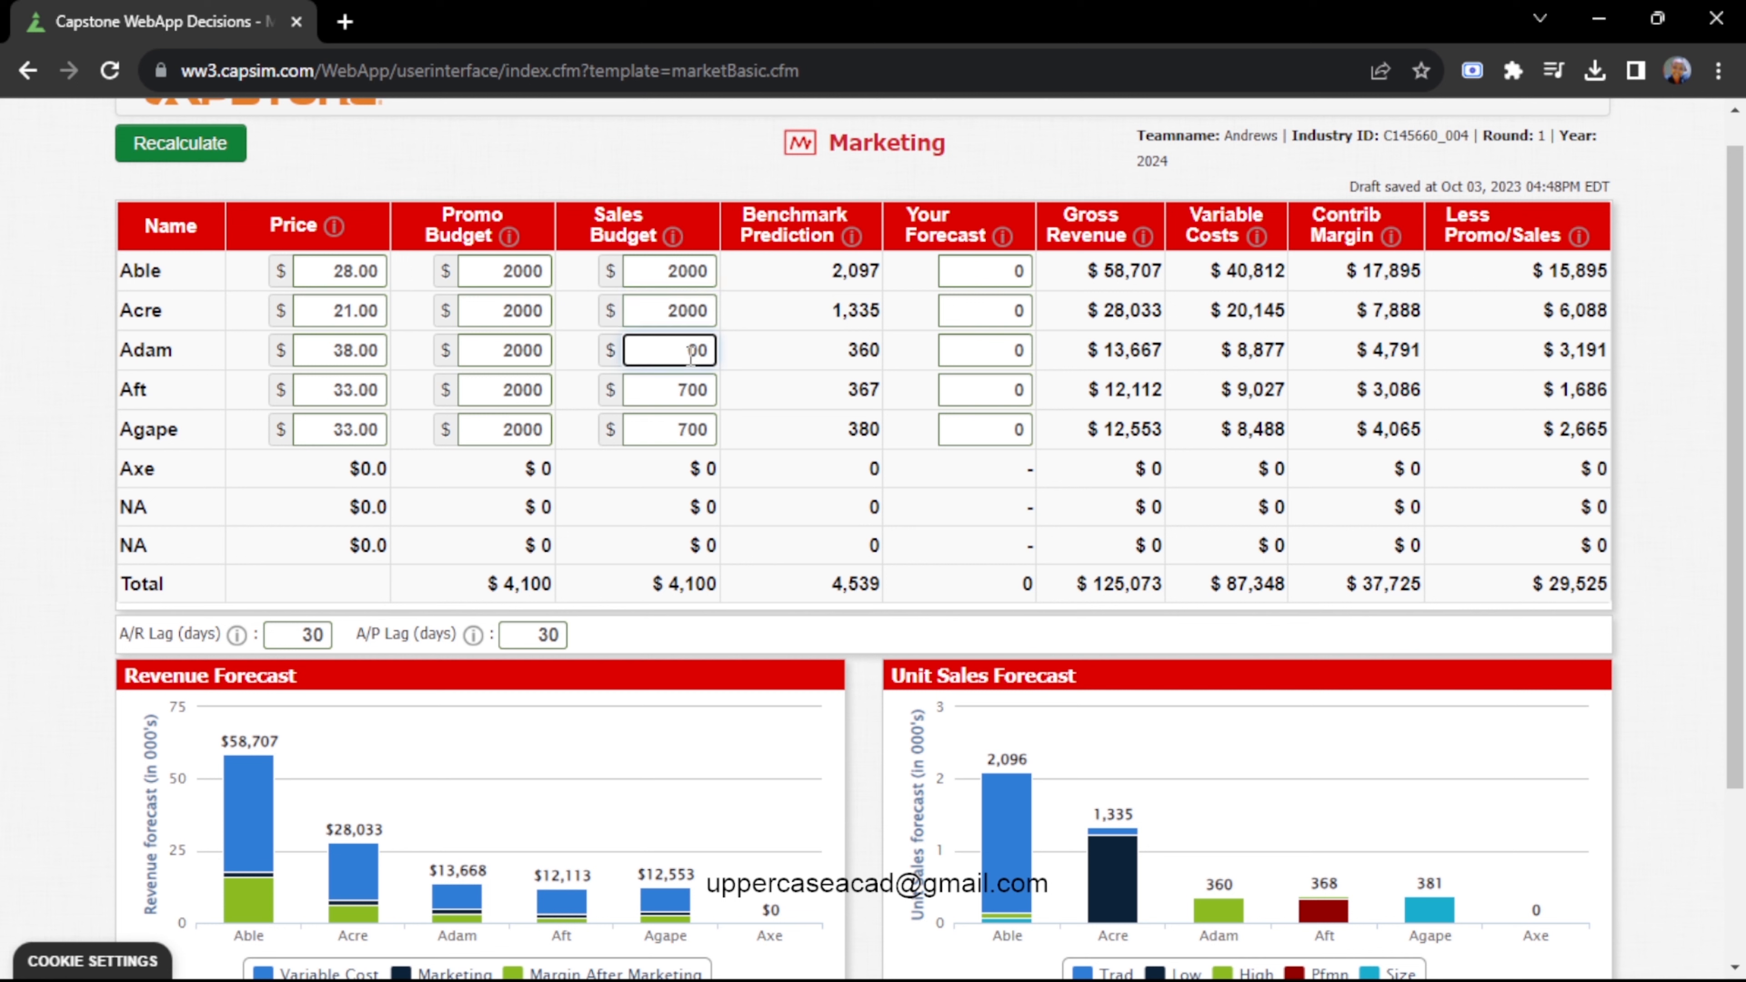
text(20)
Set the sales budgets of Aft and Agape to 2000 each and recalculate the Marketing decisions
click(689, 387)
key(BackSpace)
text(20)
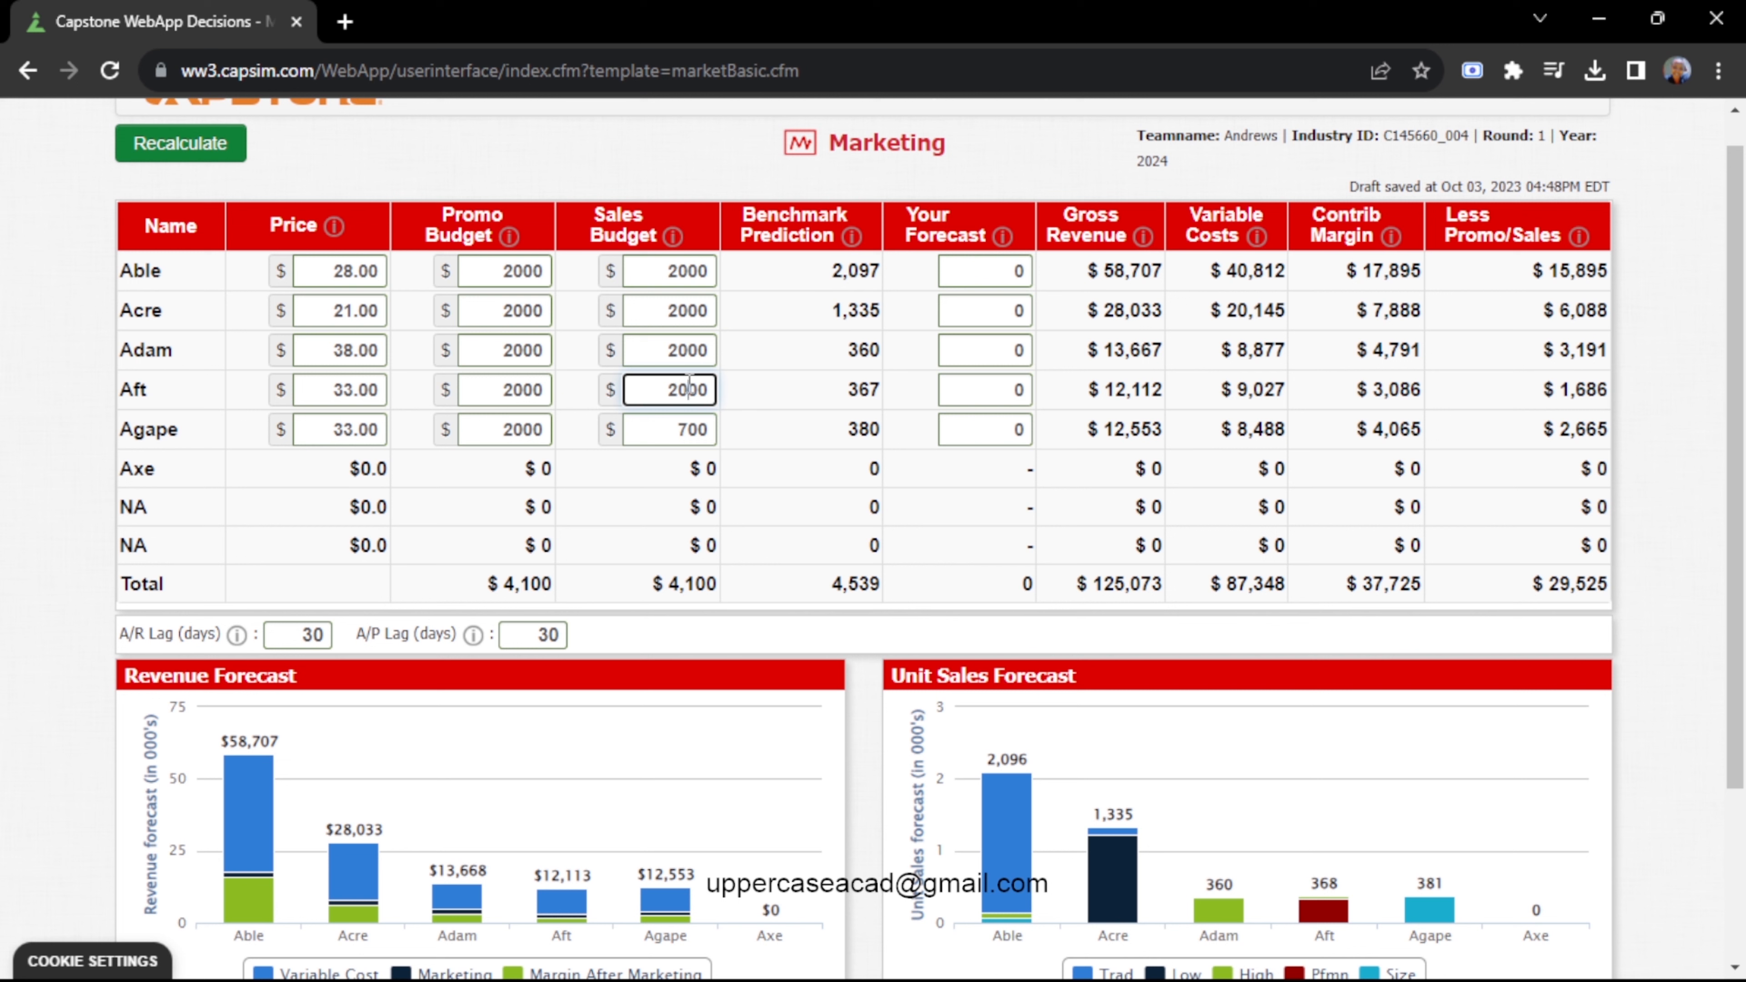
click(686, 428)
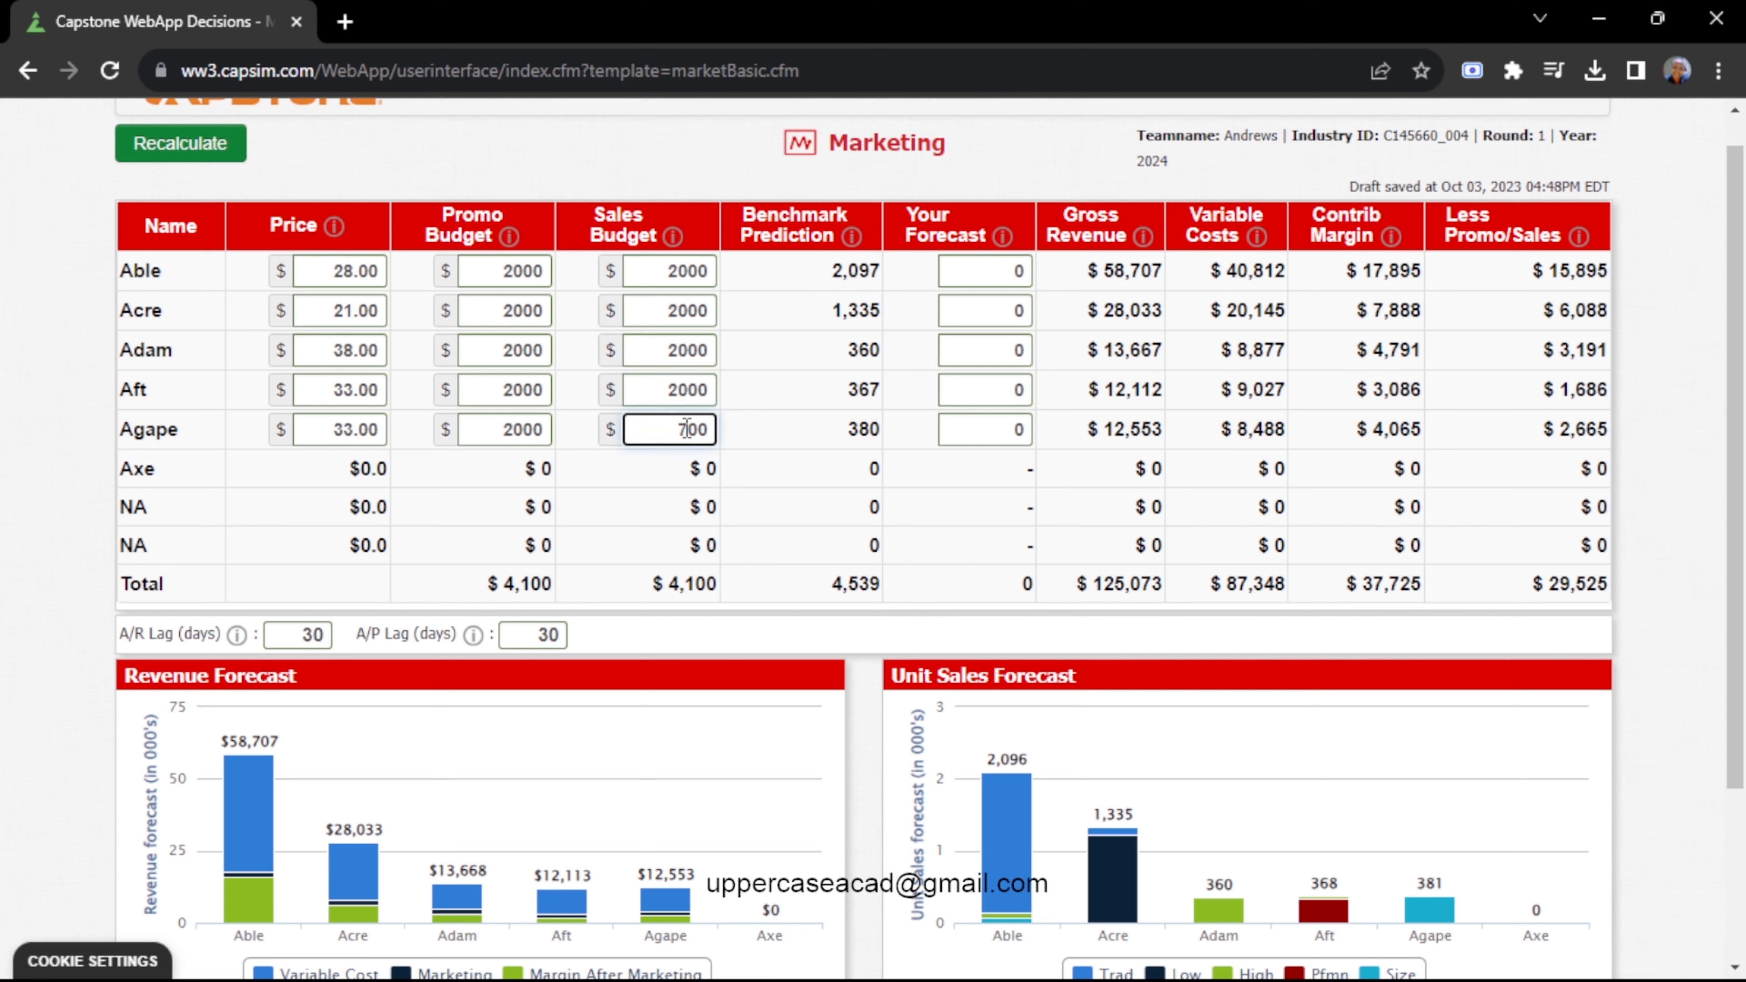
text(20)
click(220, 168)
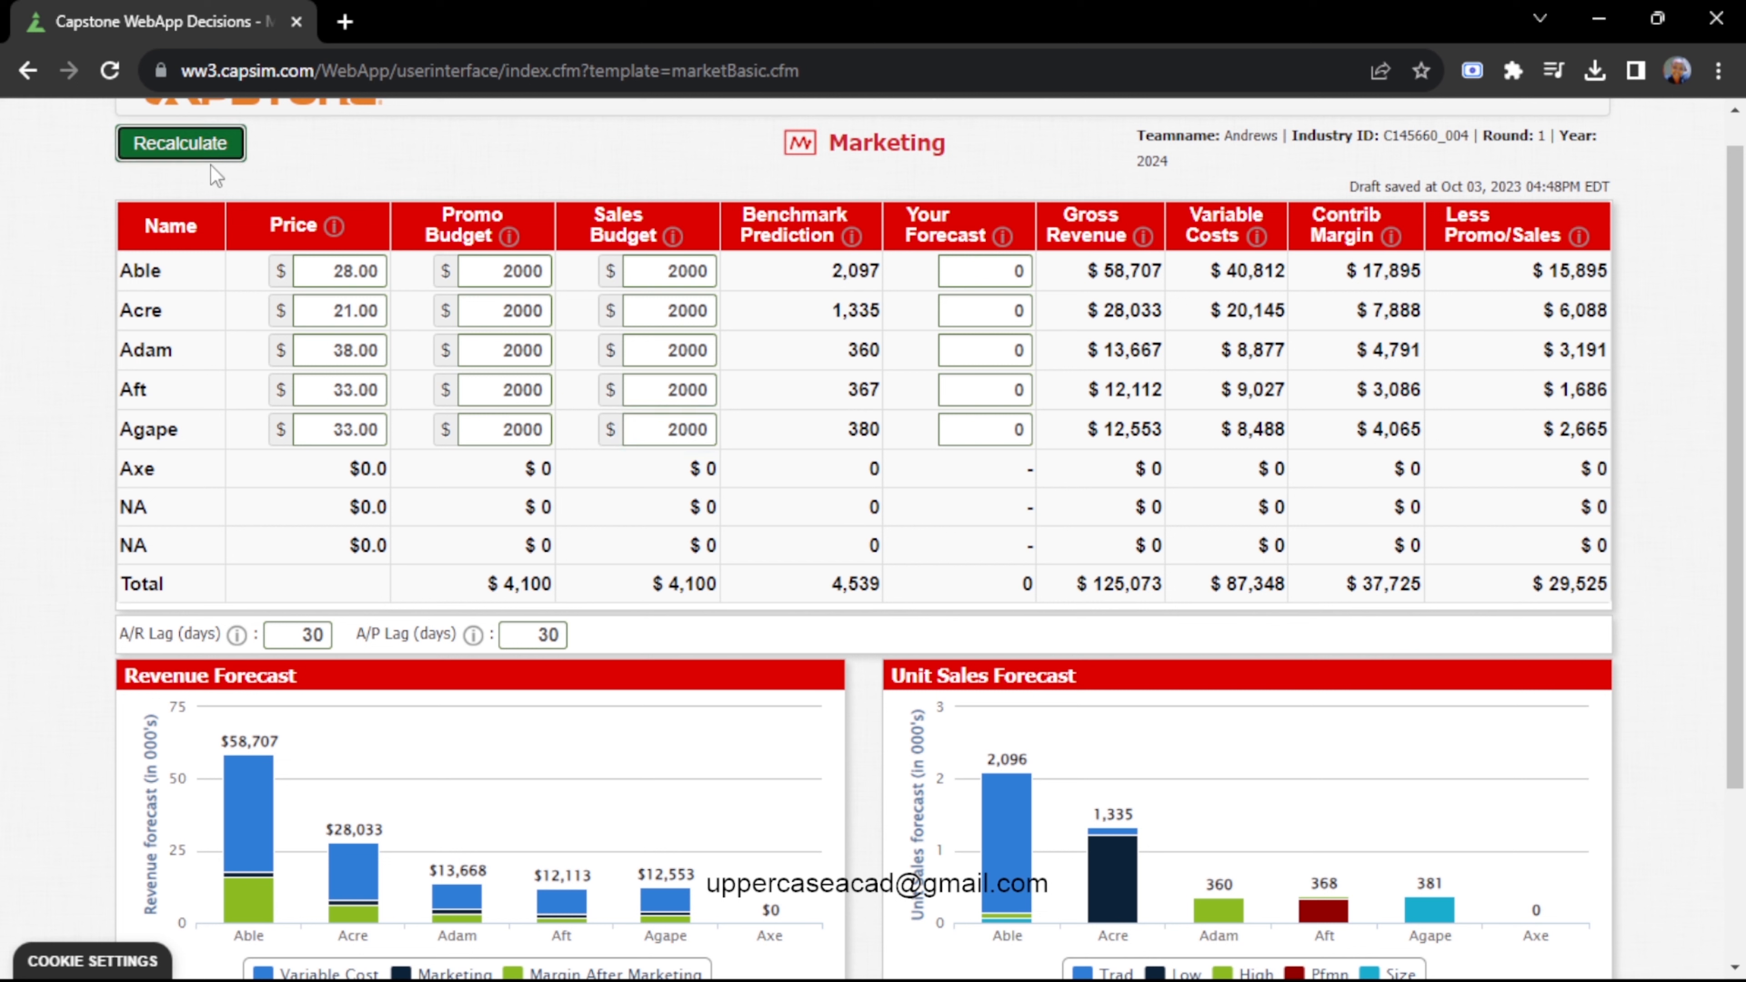
click(207, 163)
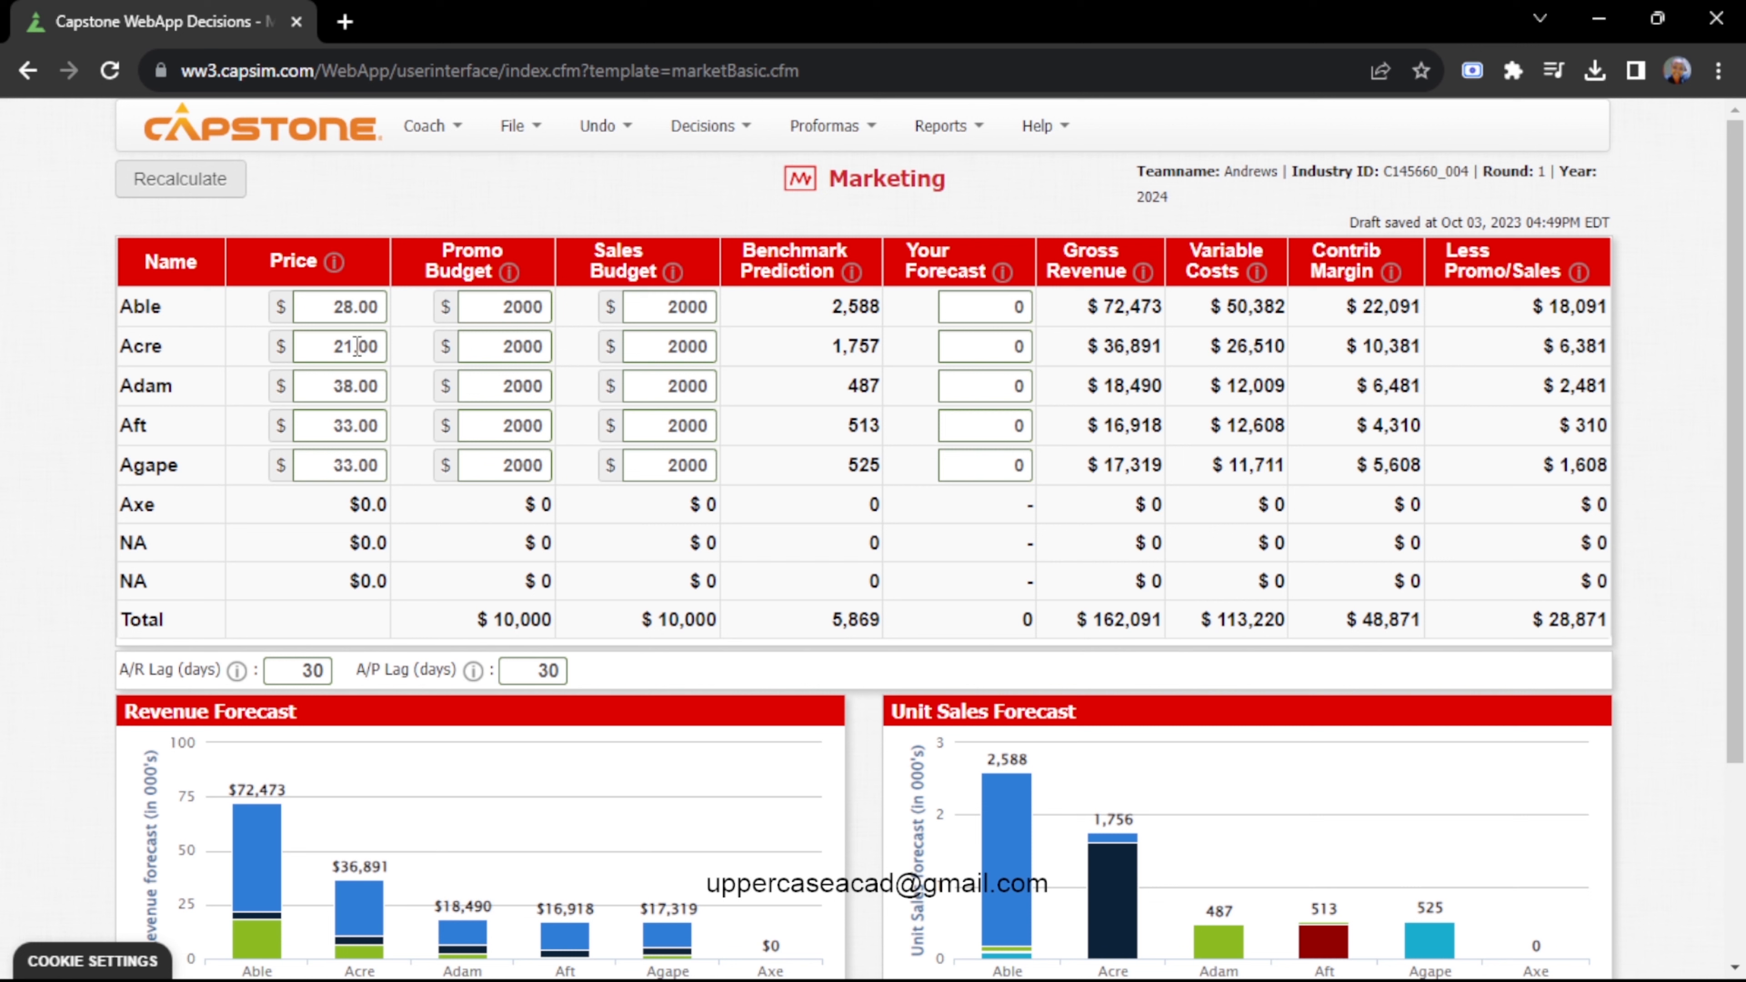
Set Aft's price to 34.50
click(355, 389)
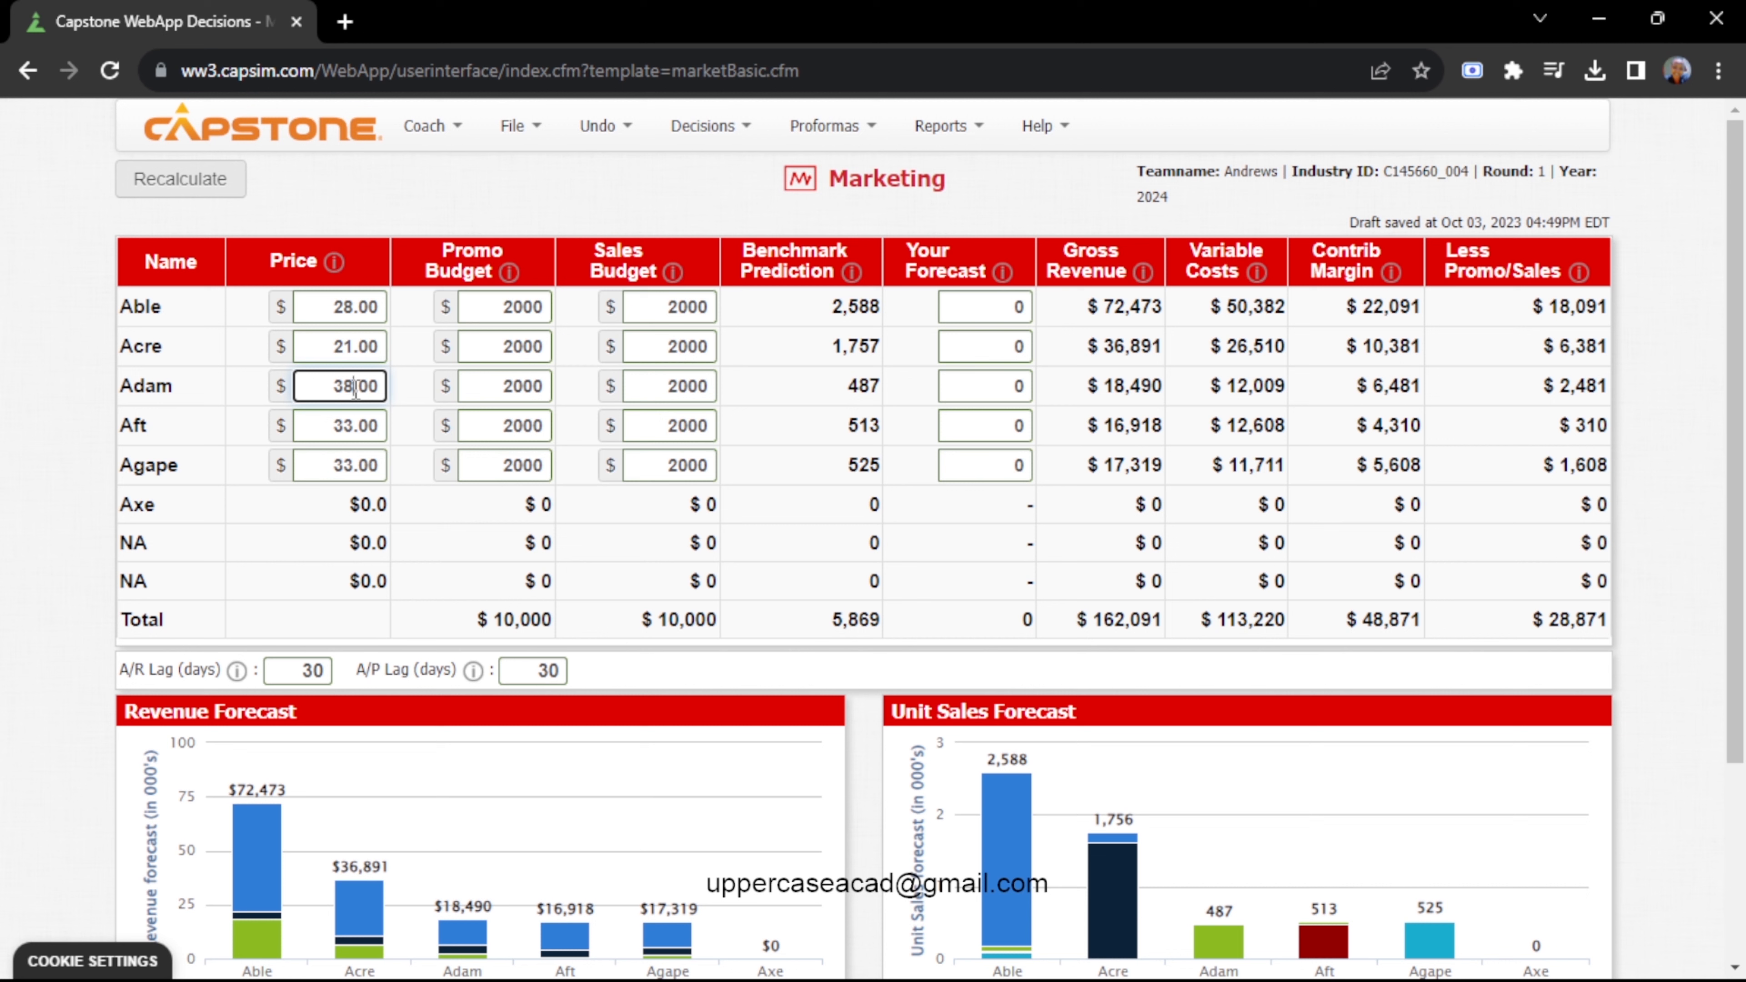
click(354, 428)
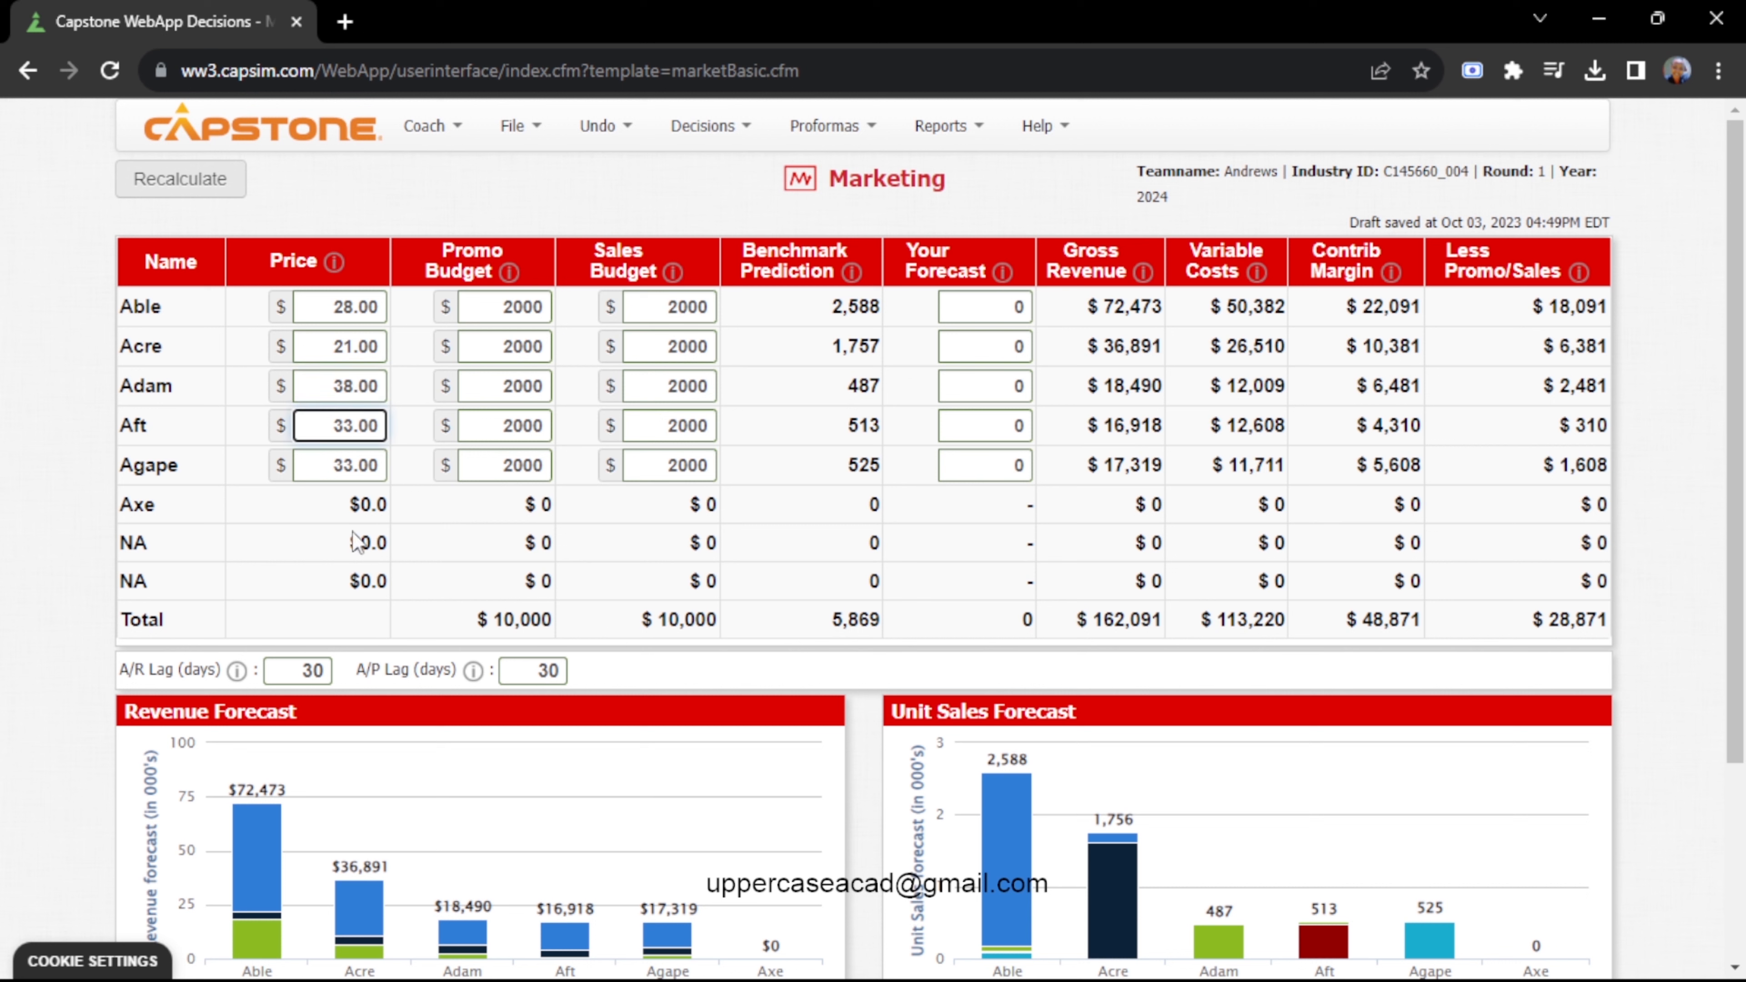
key(BackSpace)
key(BackSpace)
key(BackSpace)
key(BackSpace)
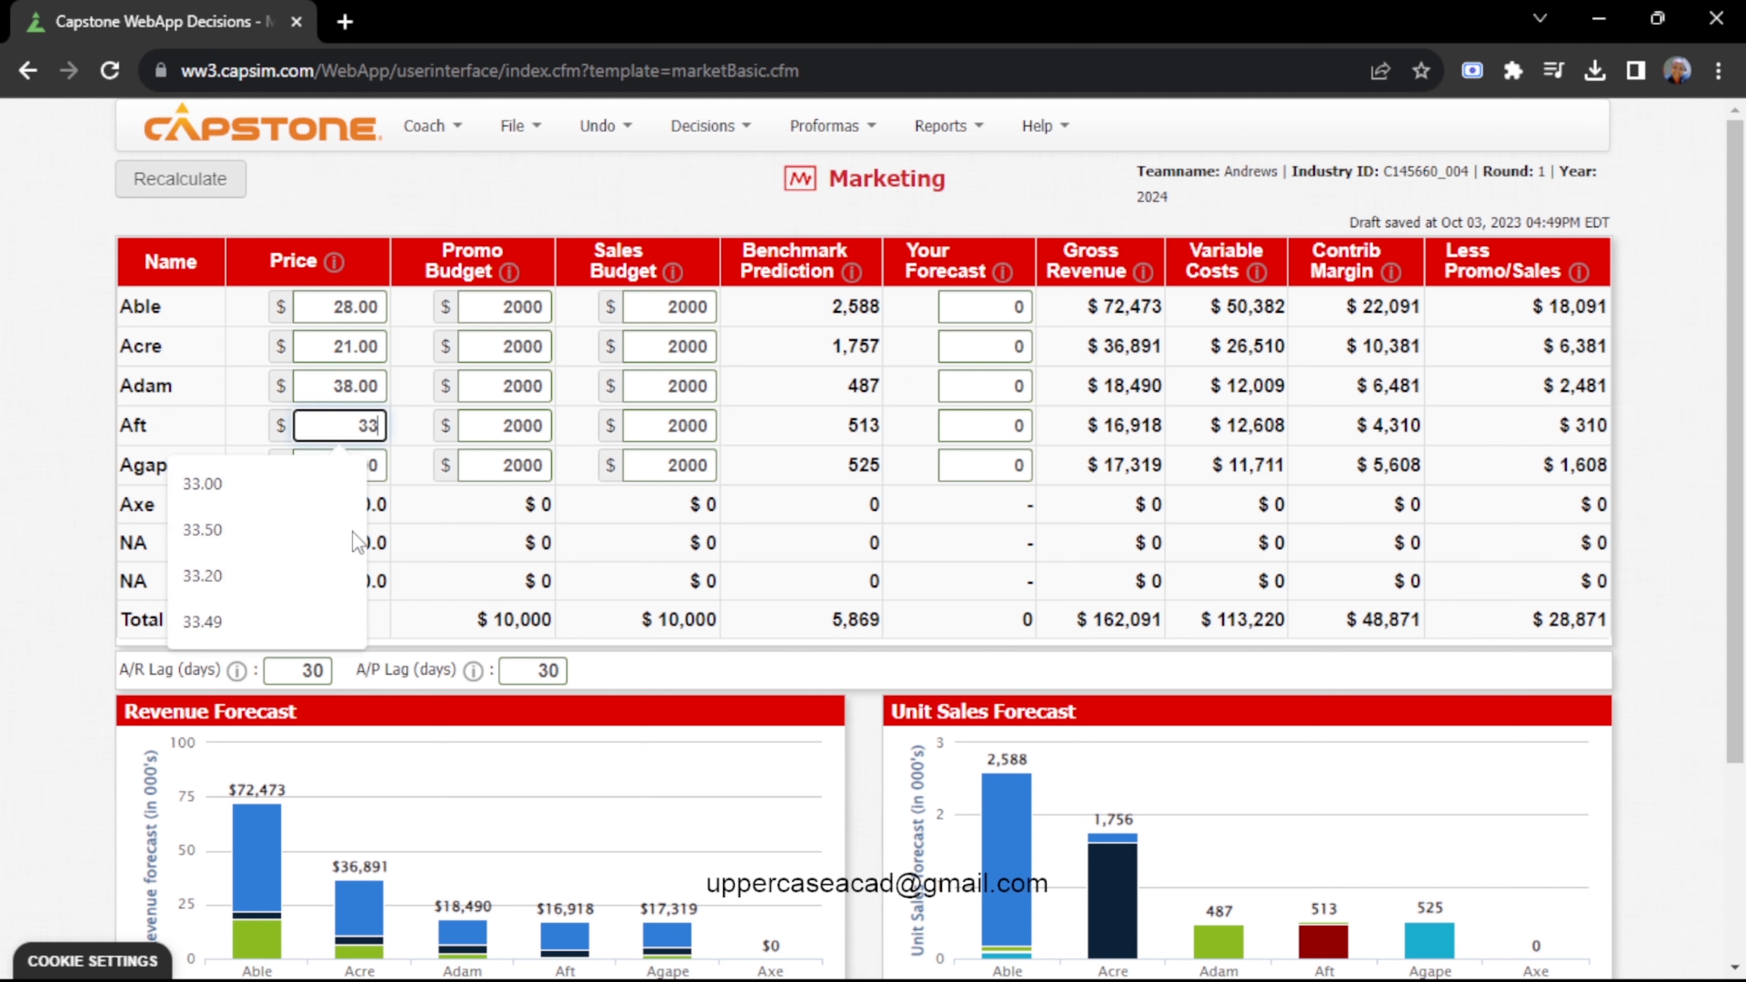
text(4.5)
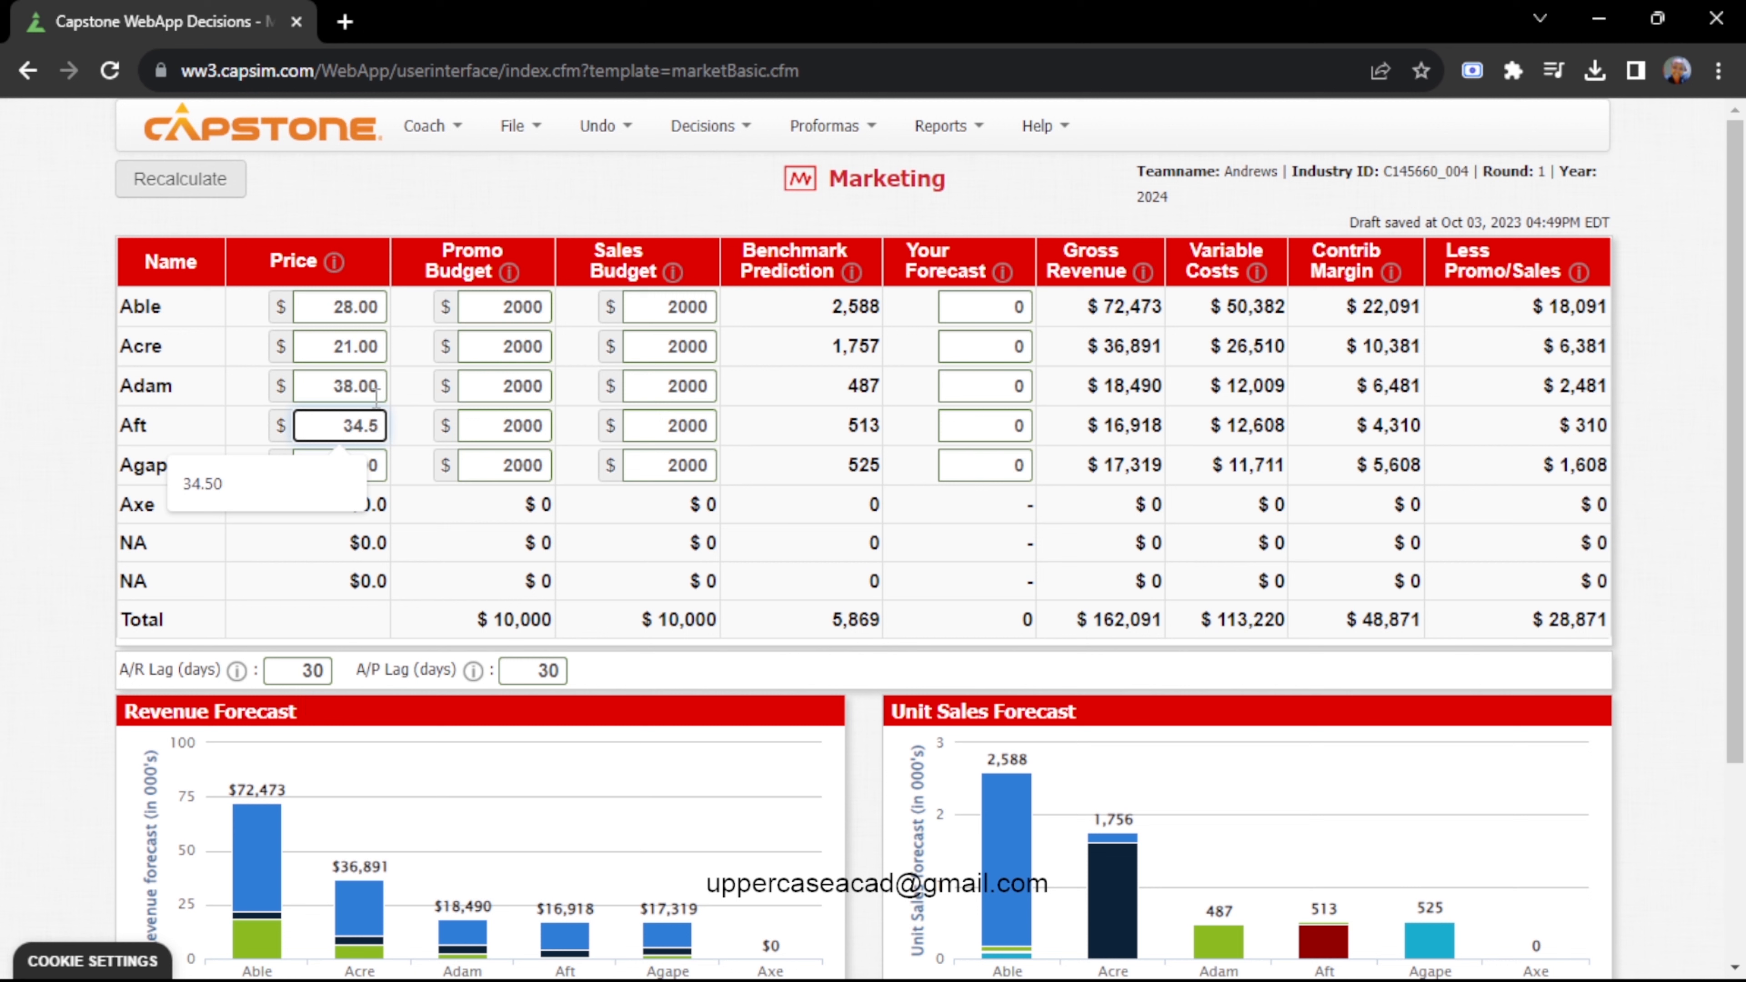
click(394, 479)
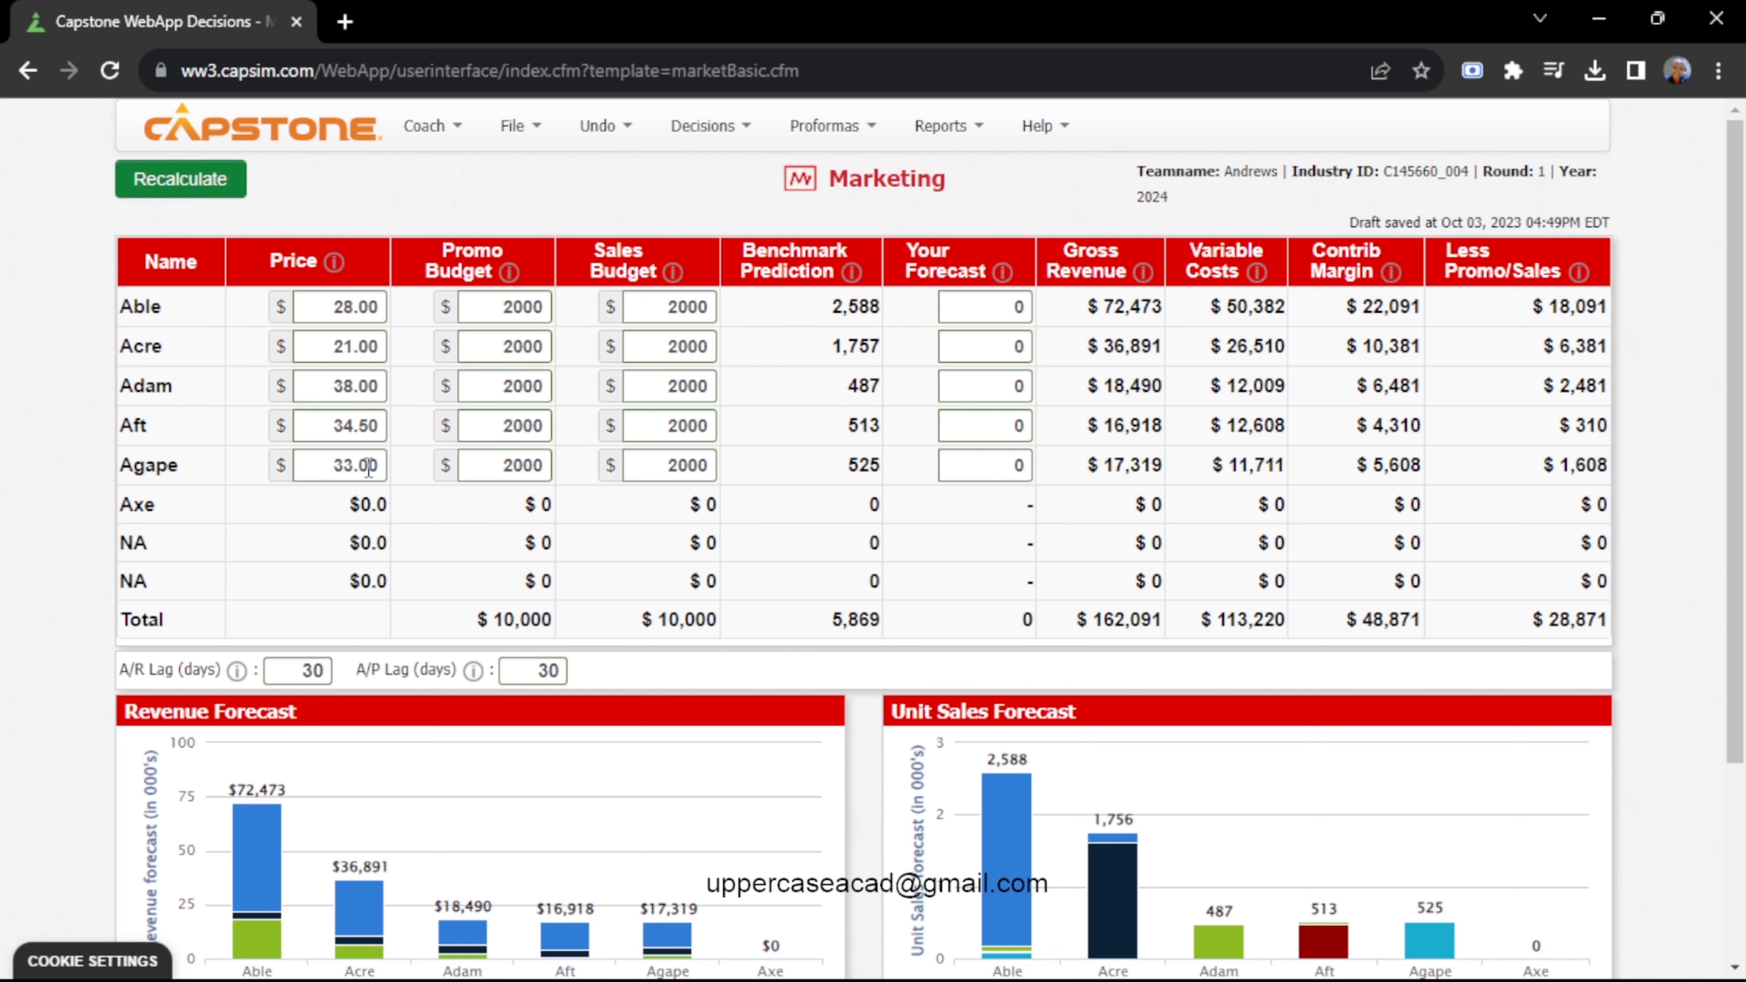
Set Agape's price to 34.50 and recalculate the Marketing decisions
click(371, 466)
key(BackSpace)
key(BackSpace)
key(BackSpace)
key(BackSpace)
key(BackSpace)
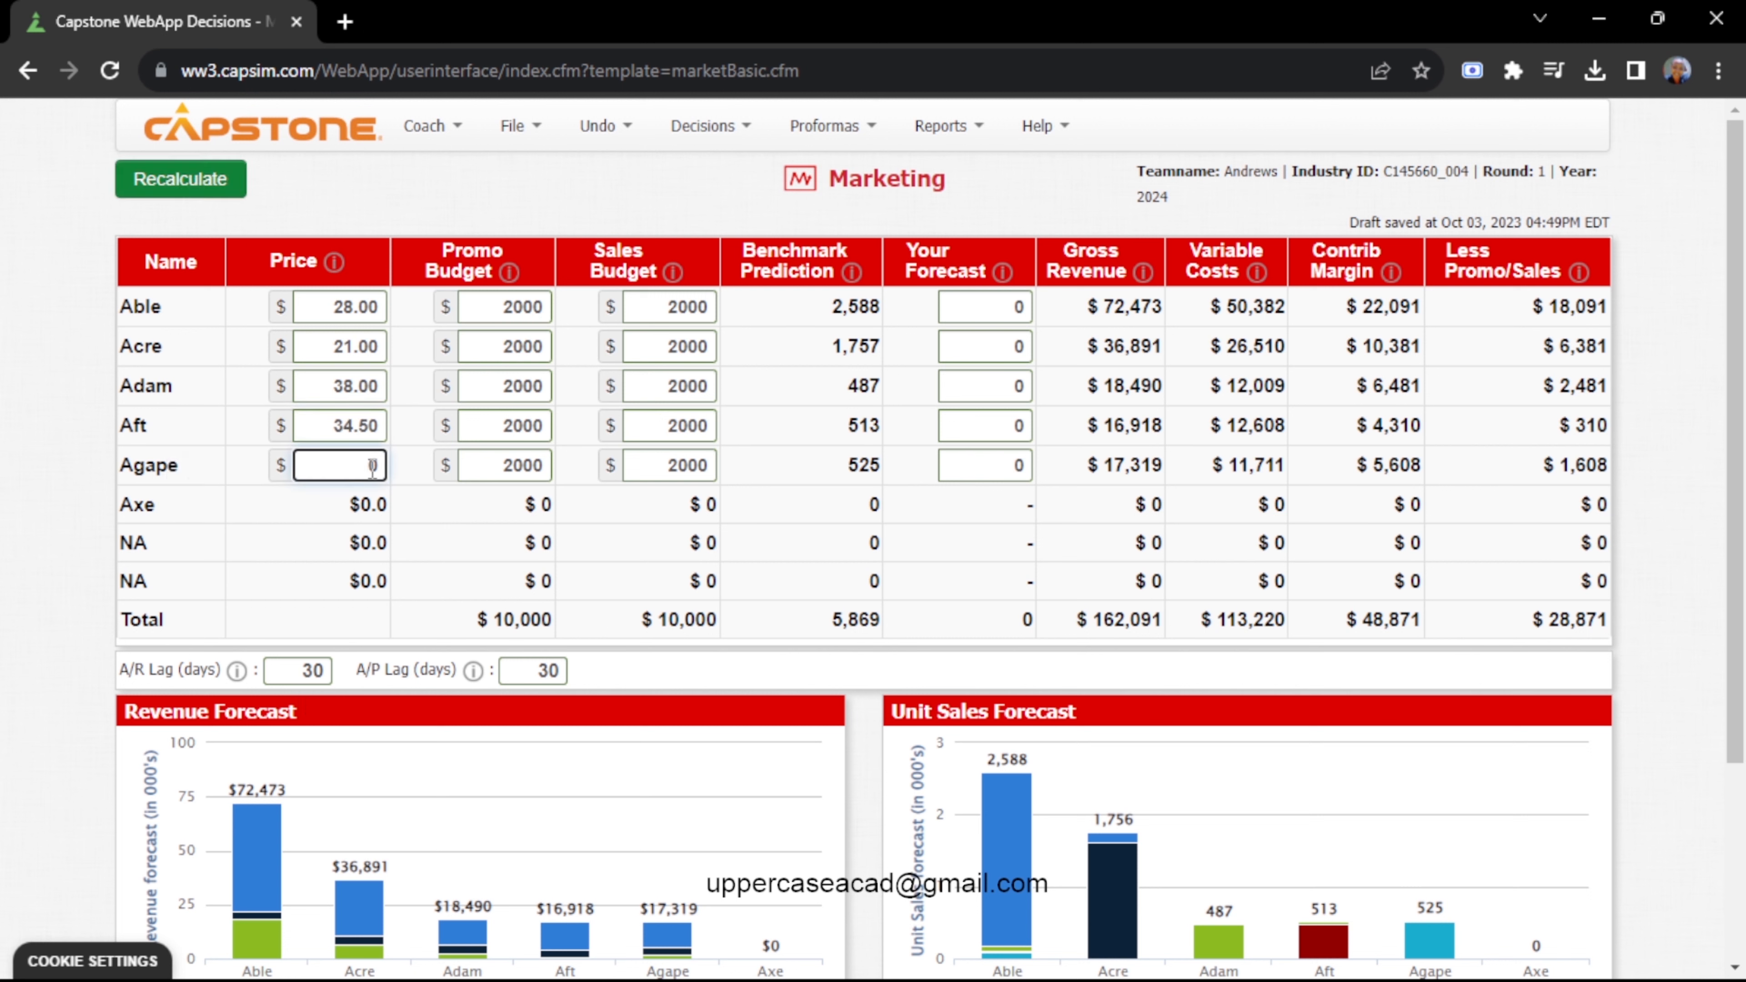
text(34.0)
text(5)
click(207, 184)
click(196, 182)
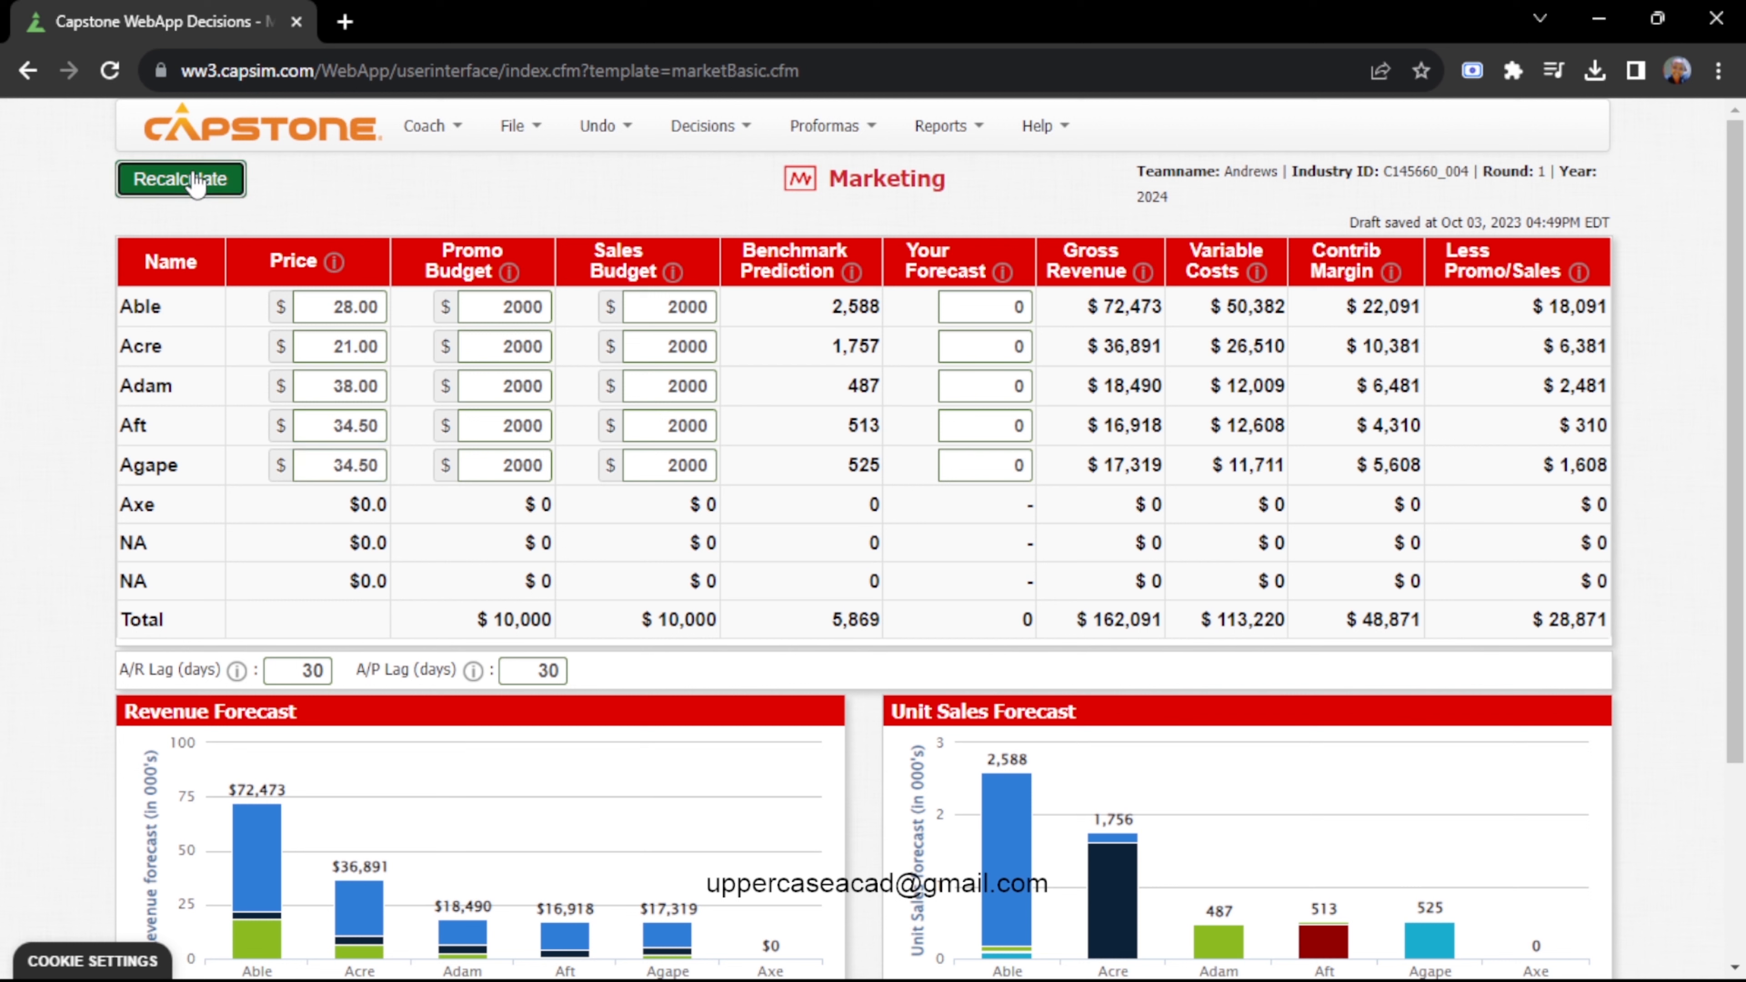
Enter your own sales forecasts of 1560 for Able and 2320 for Acre
click(982, 306)
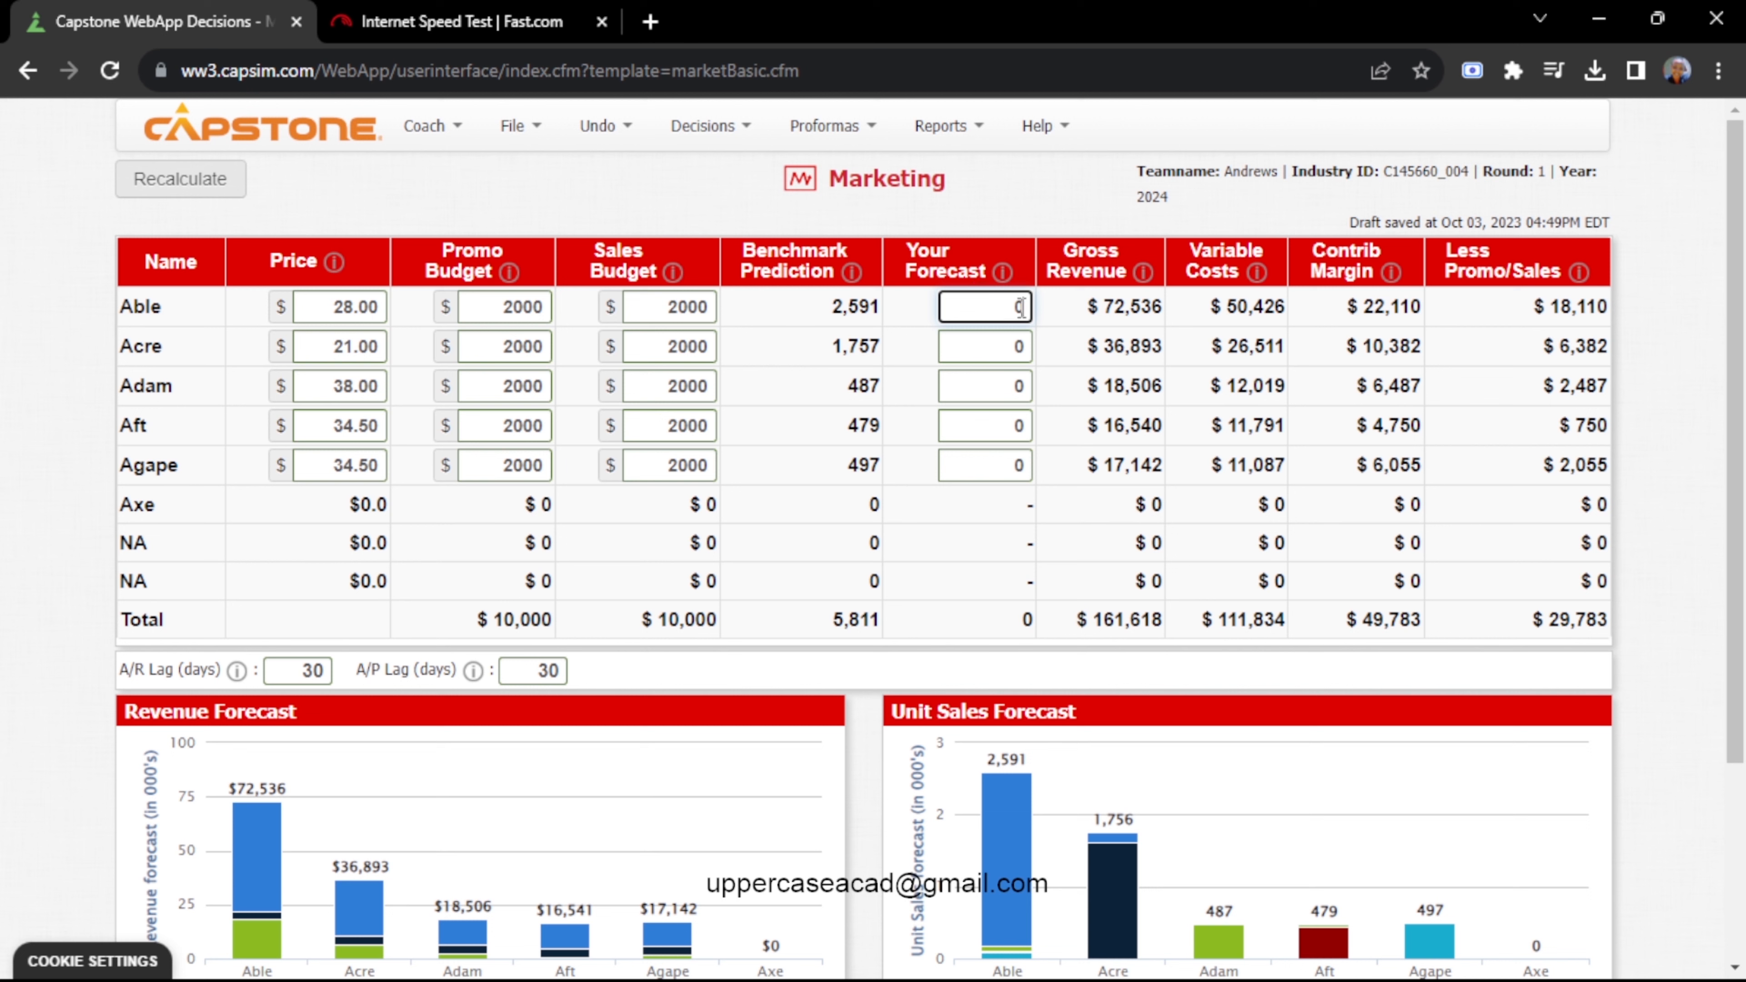
key(BackSpace)
text(1)
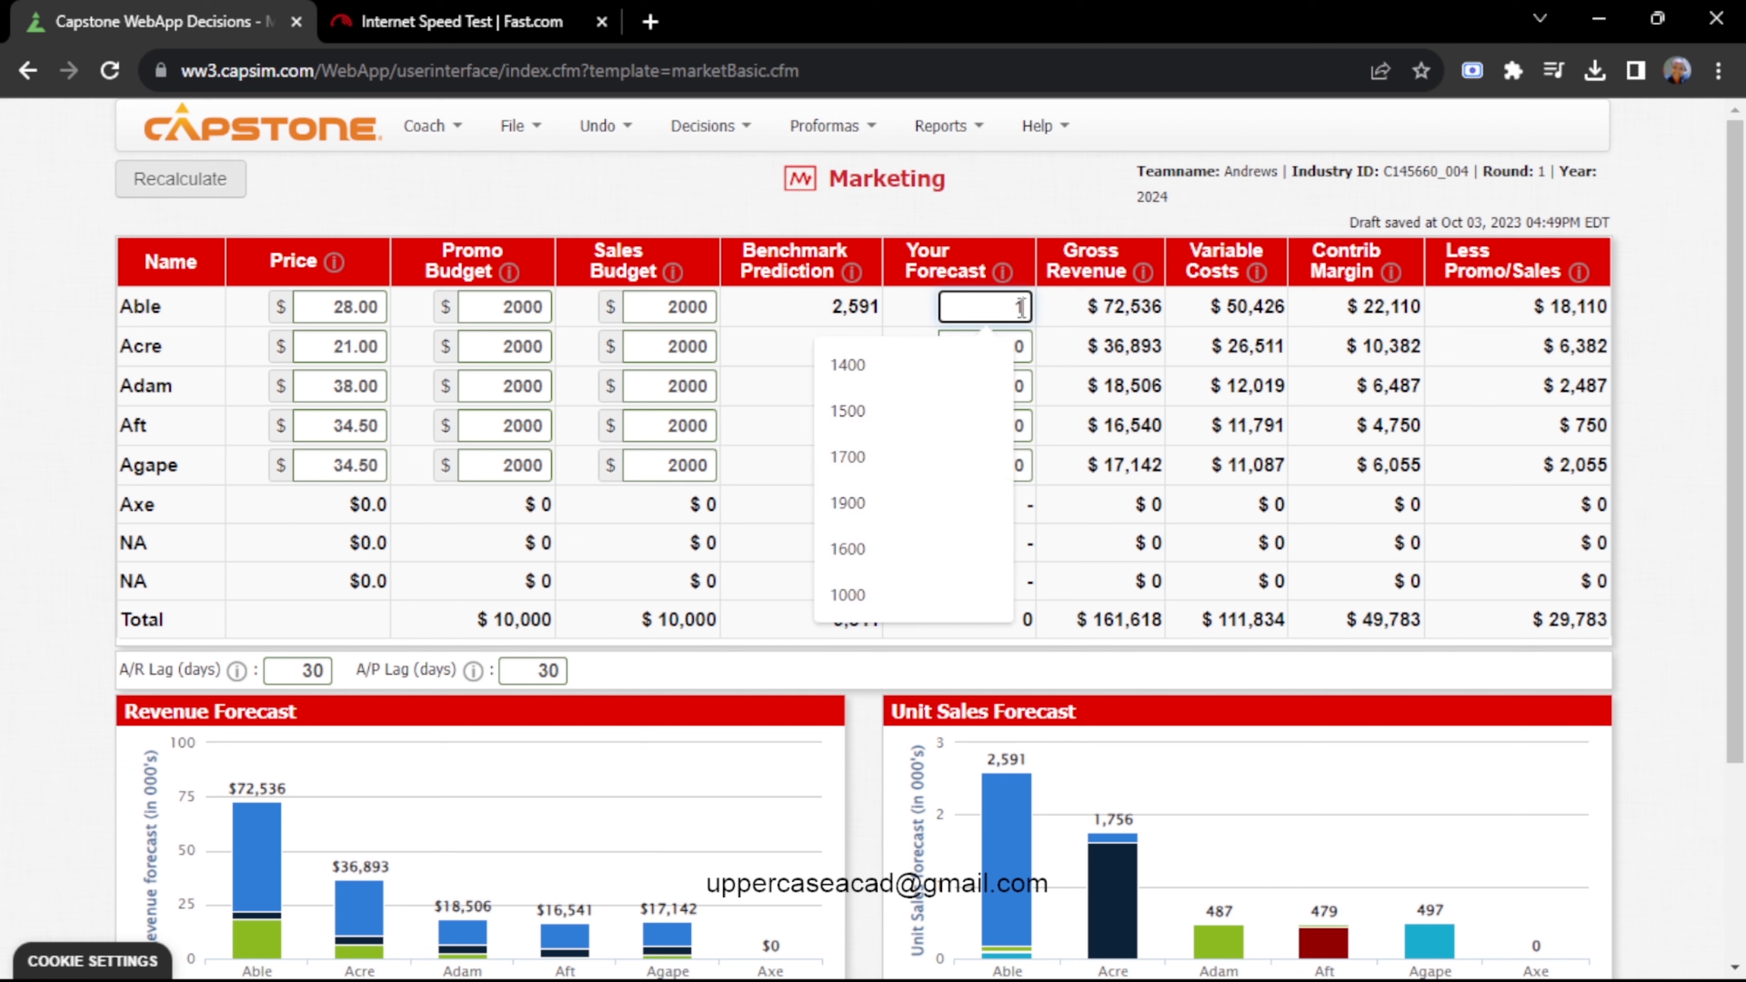
text(560)
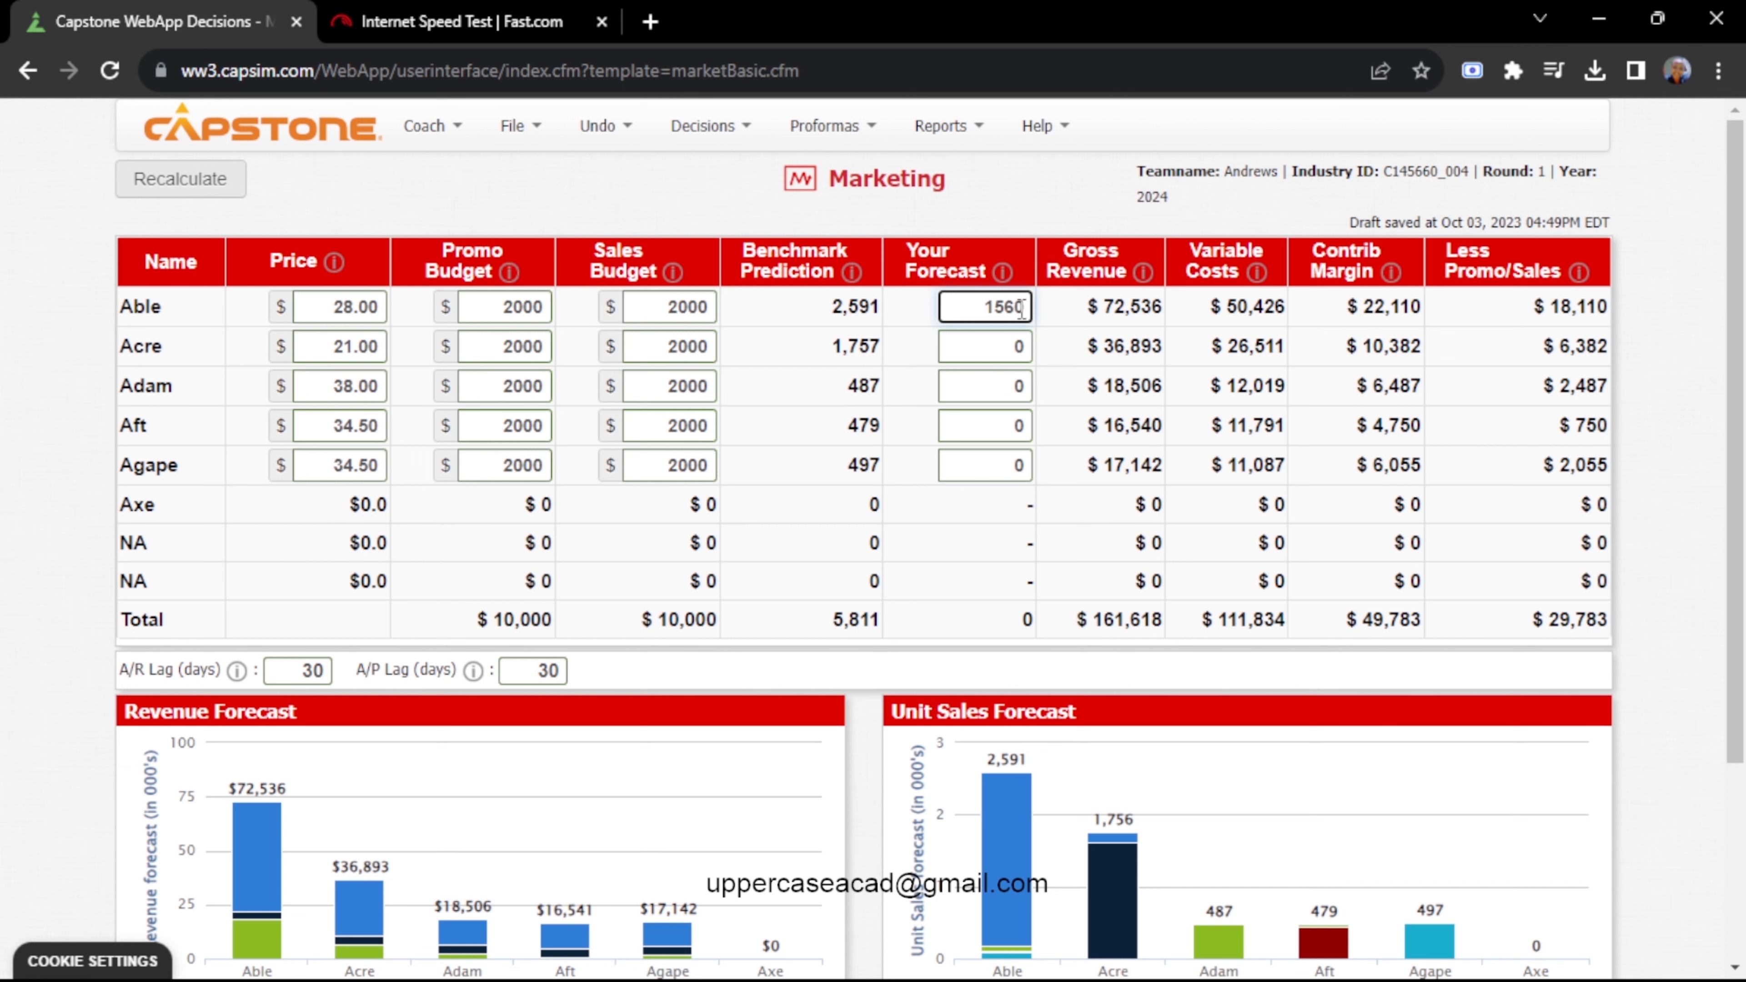
click(1031, 346)
key(BackSpace)
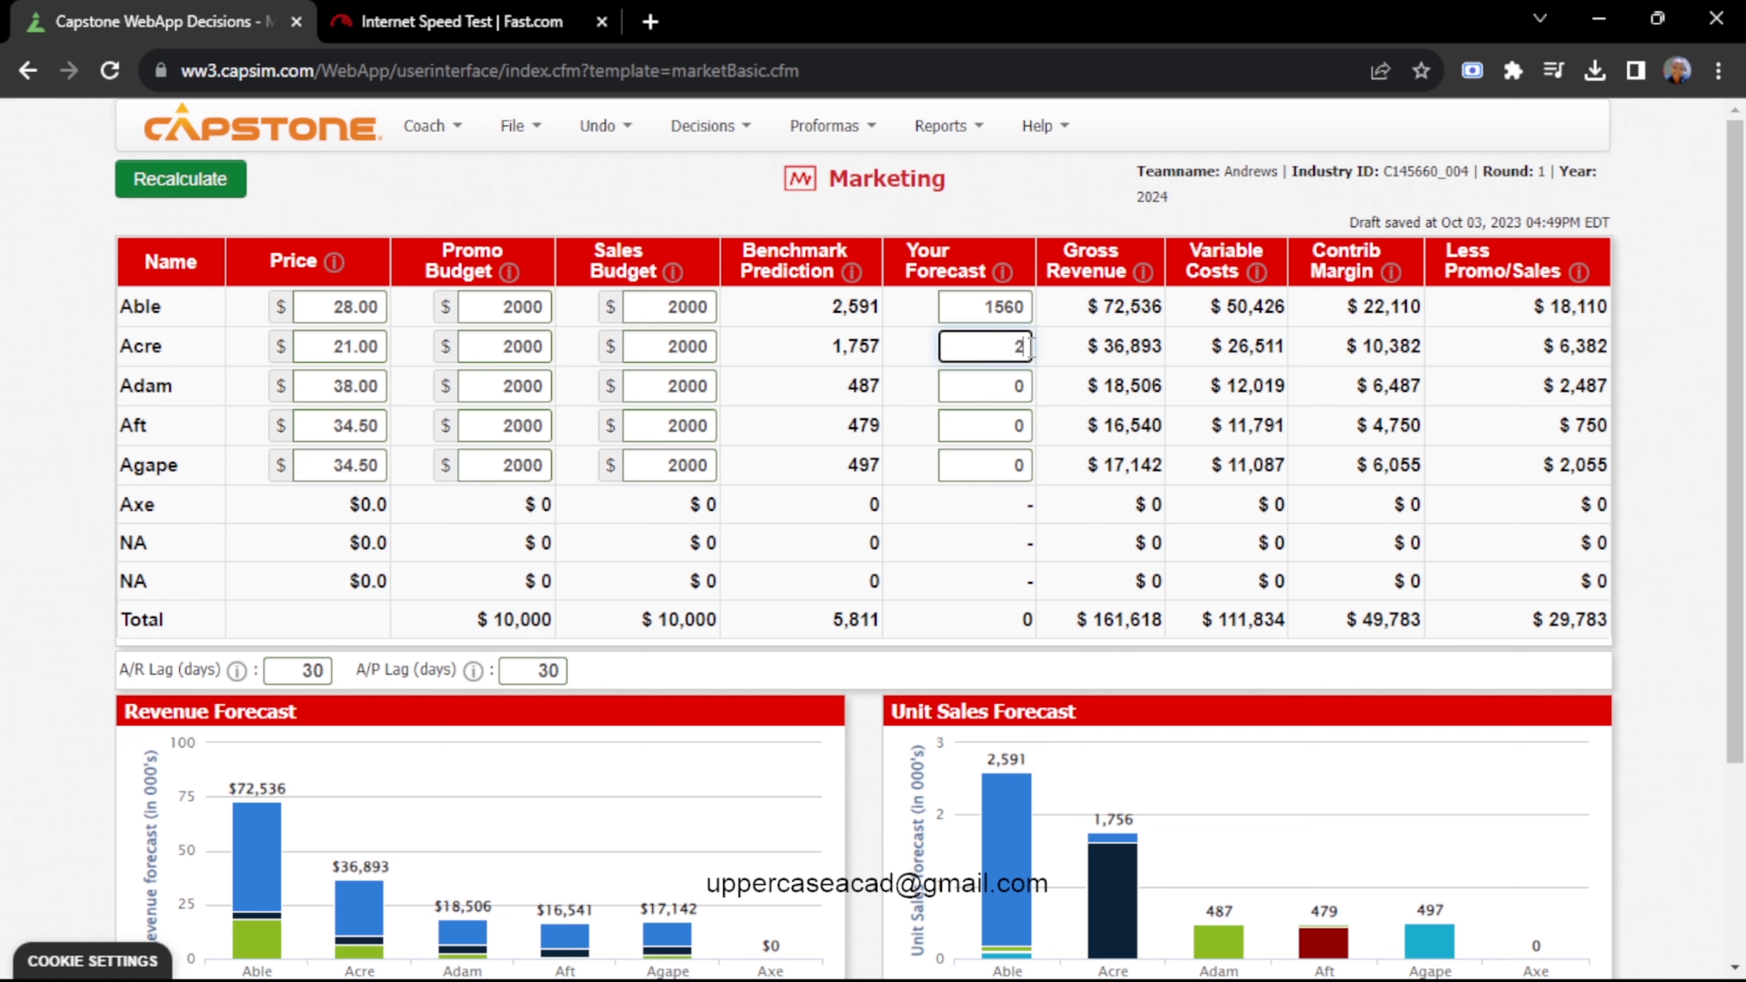
text(232)
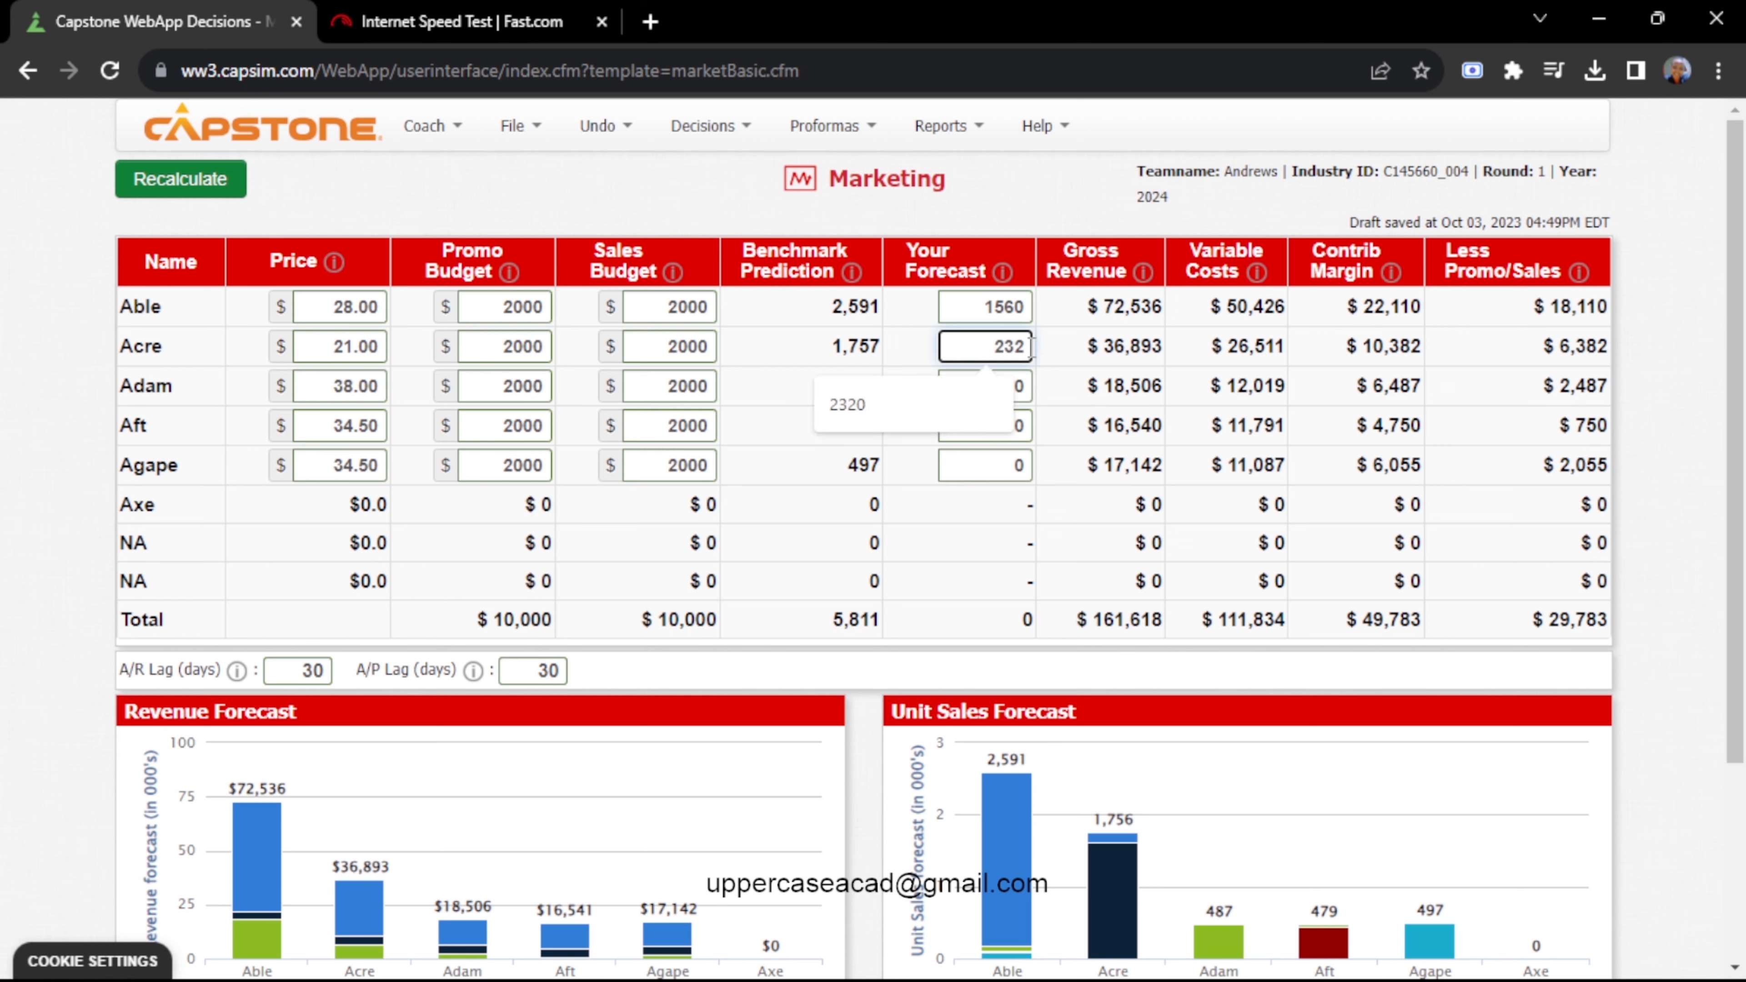
text(0)
Enter your own sales forecast of 680 for Adam
click(996, 389)
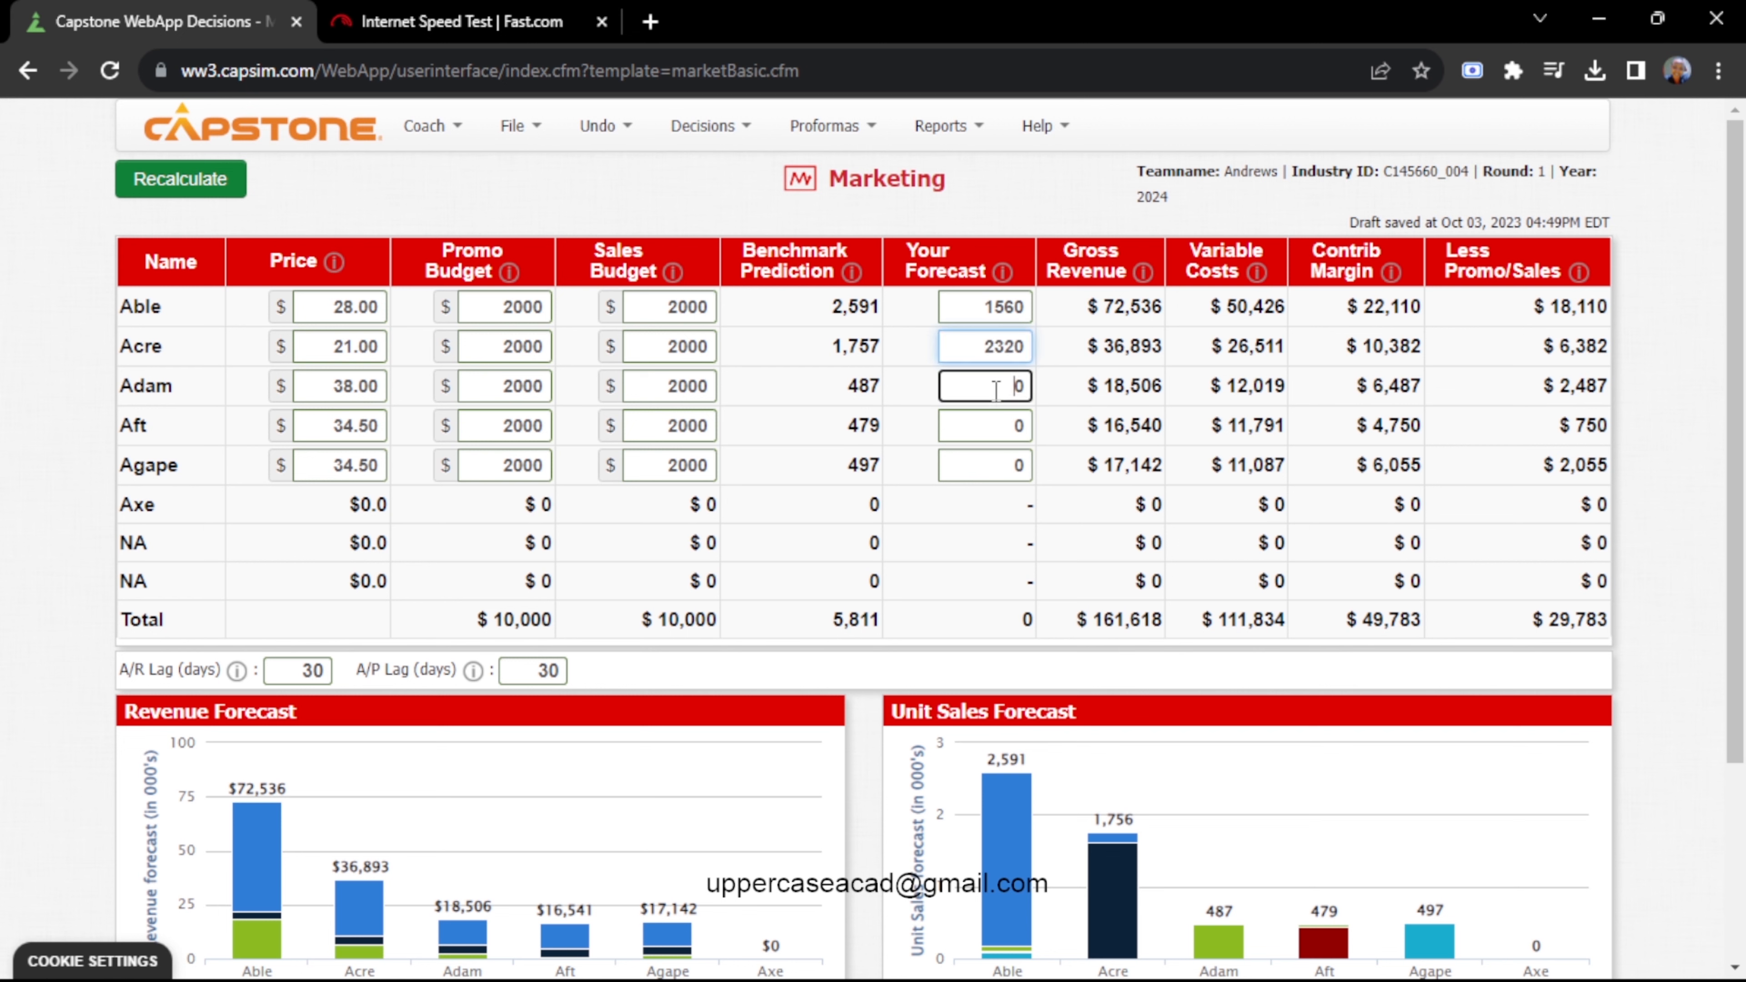
click(1030, 389)
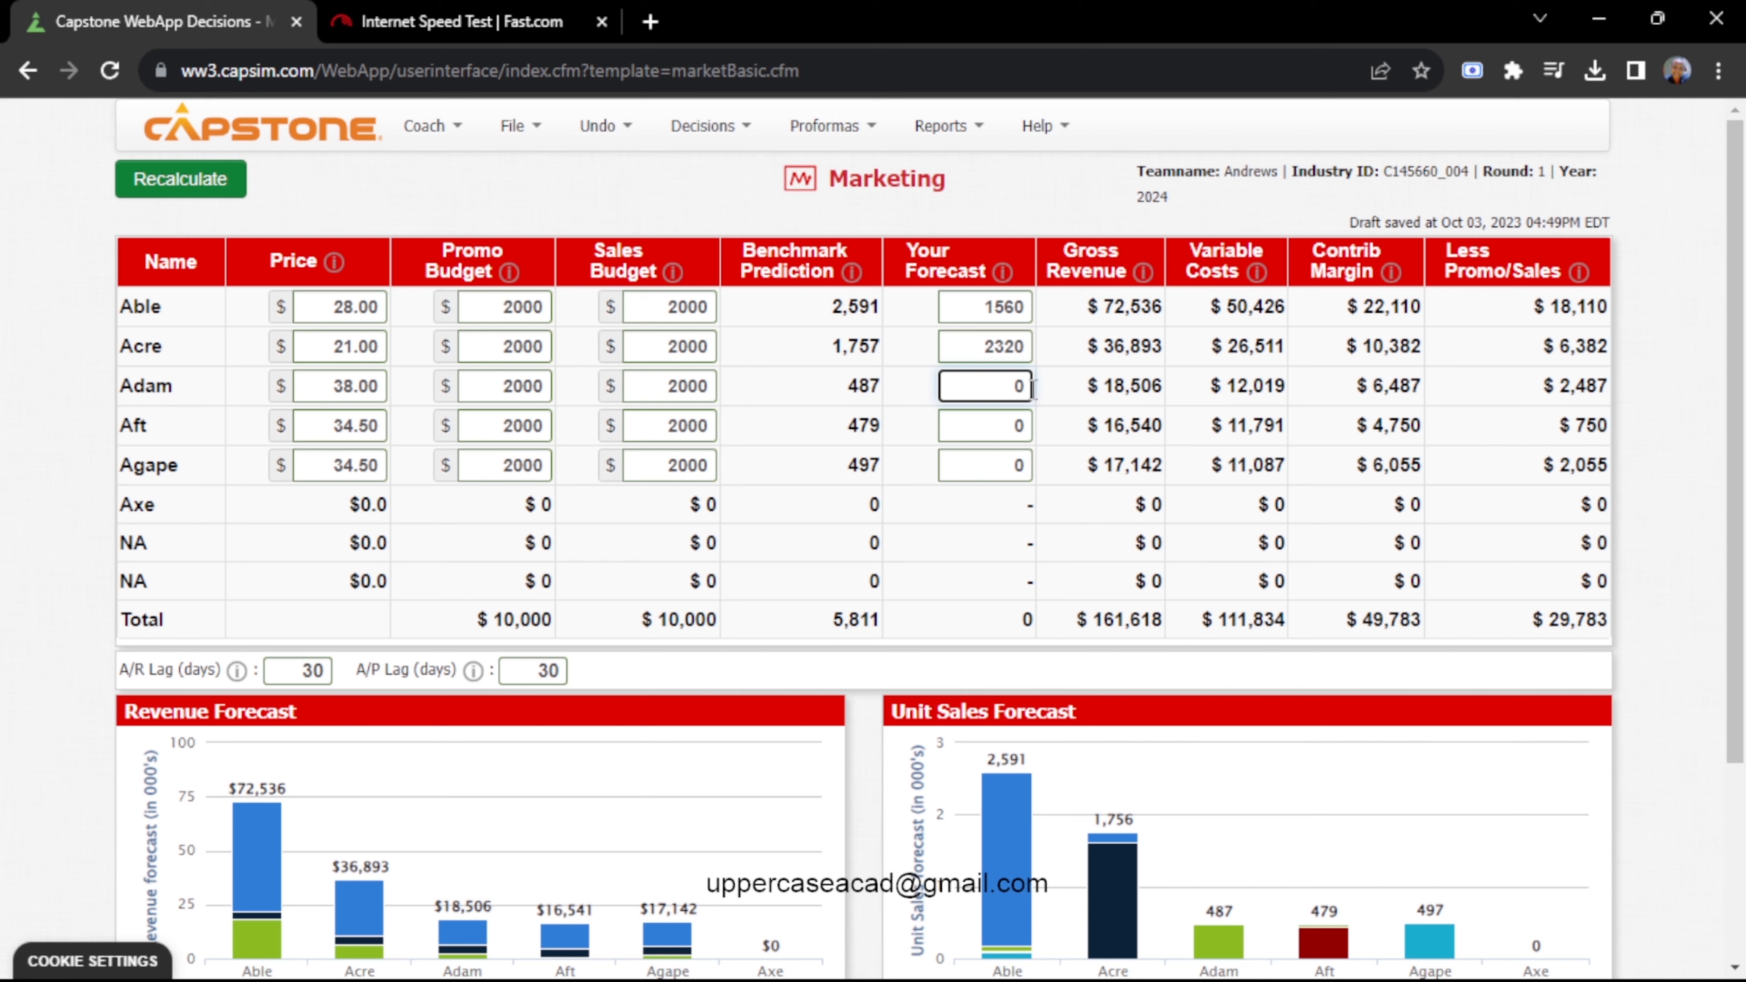
text(68)
key(BackSpace)
key(BackSpace)
key(BackSpace)
text(680)
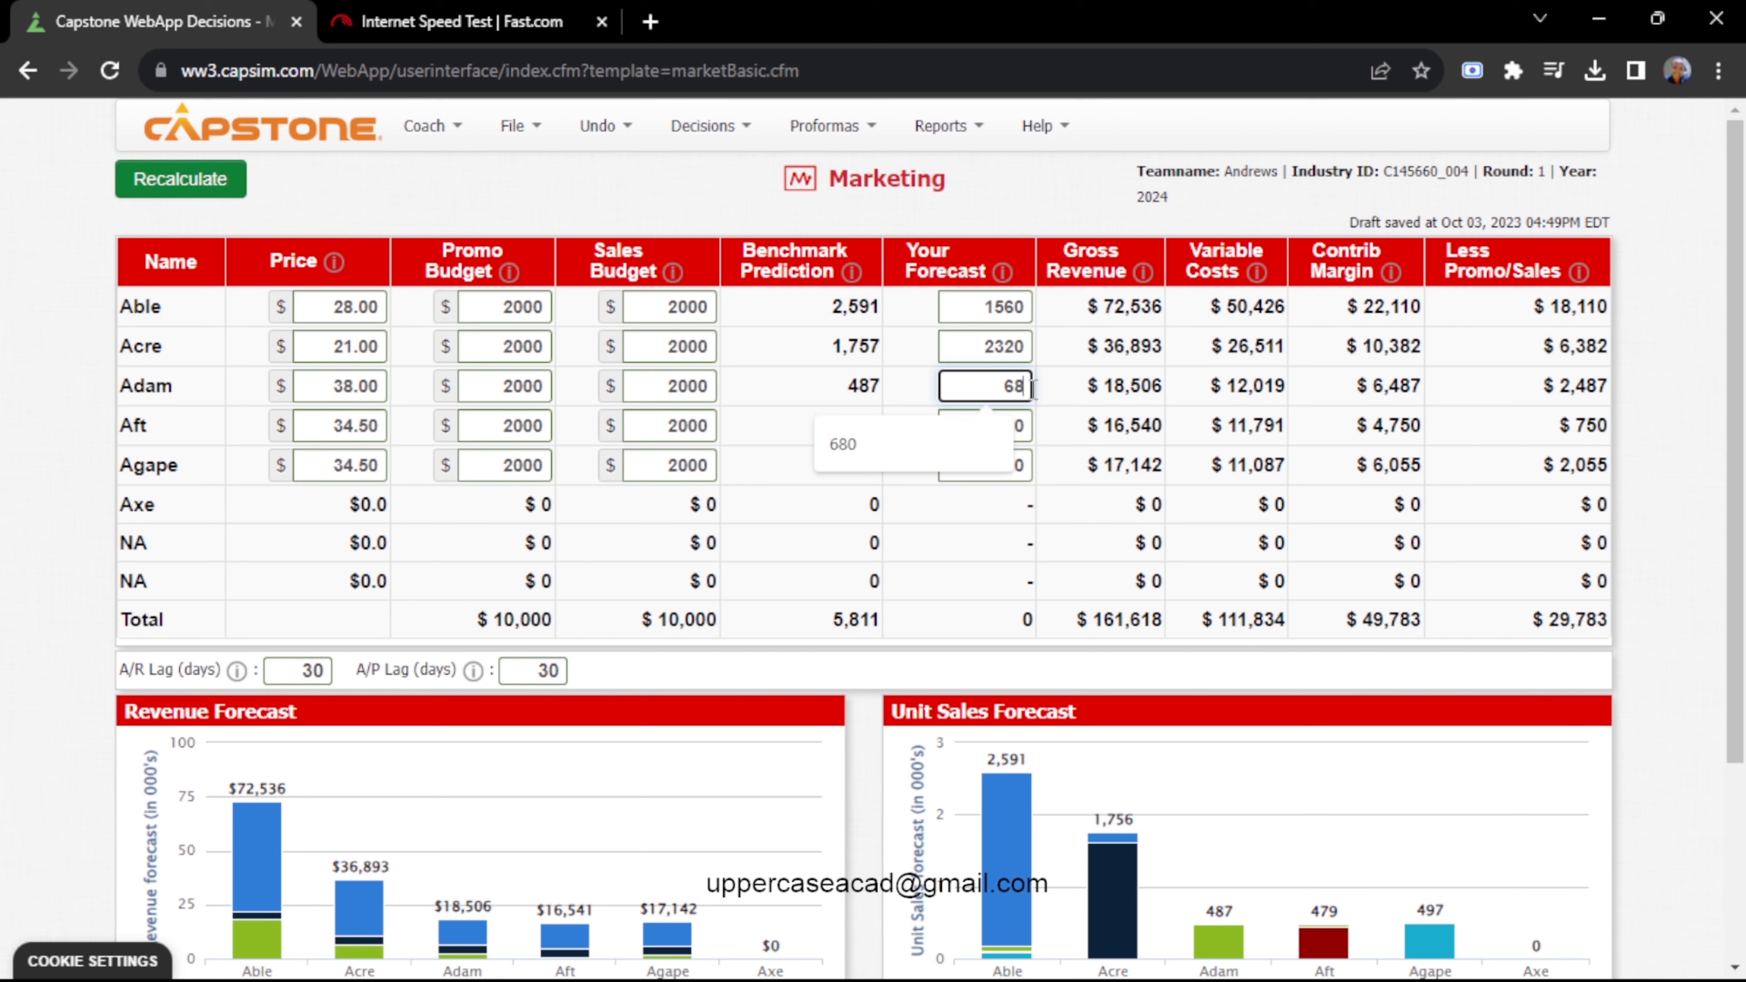
Enter your own sales forecasts of 600 for Aft and 550 for Agape and recalculate the Marketing decisions
click(1024, 428)
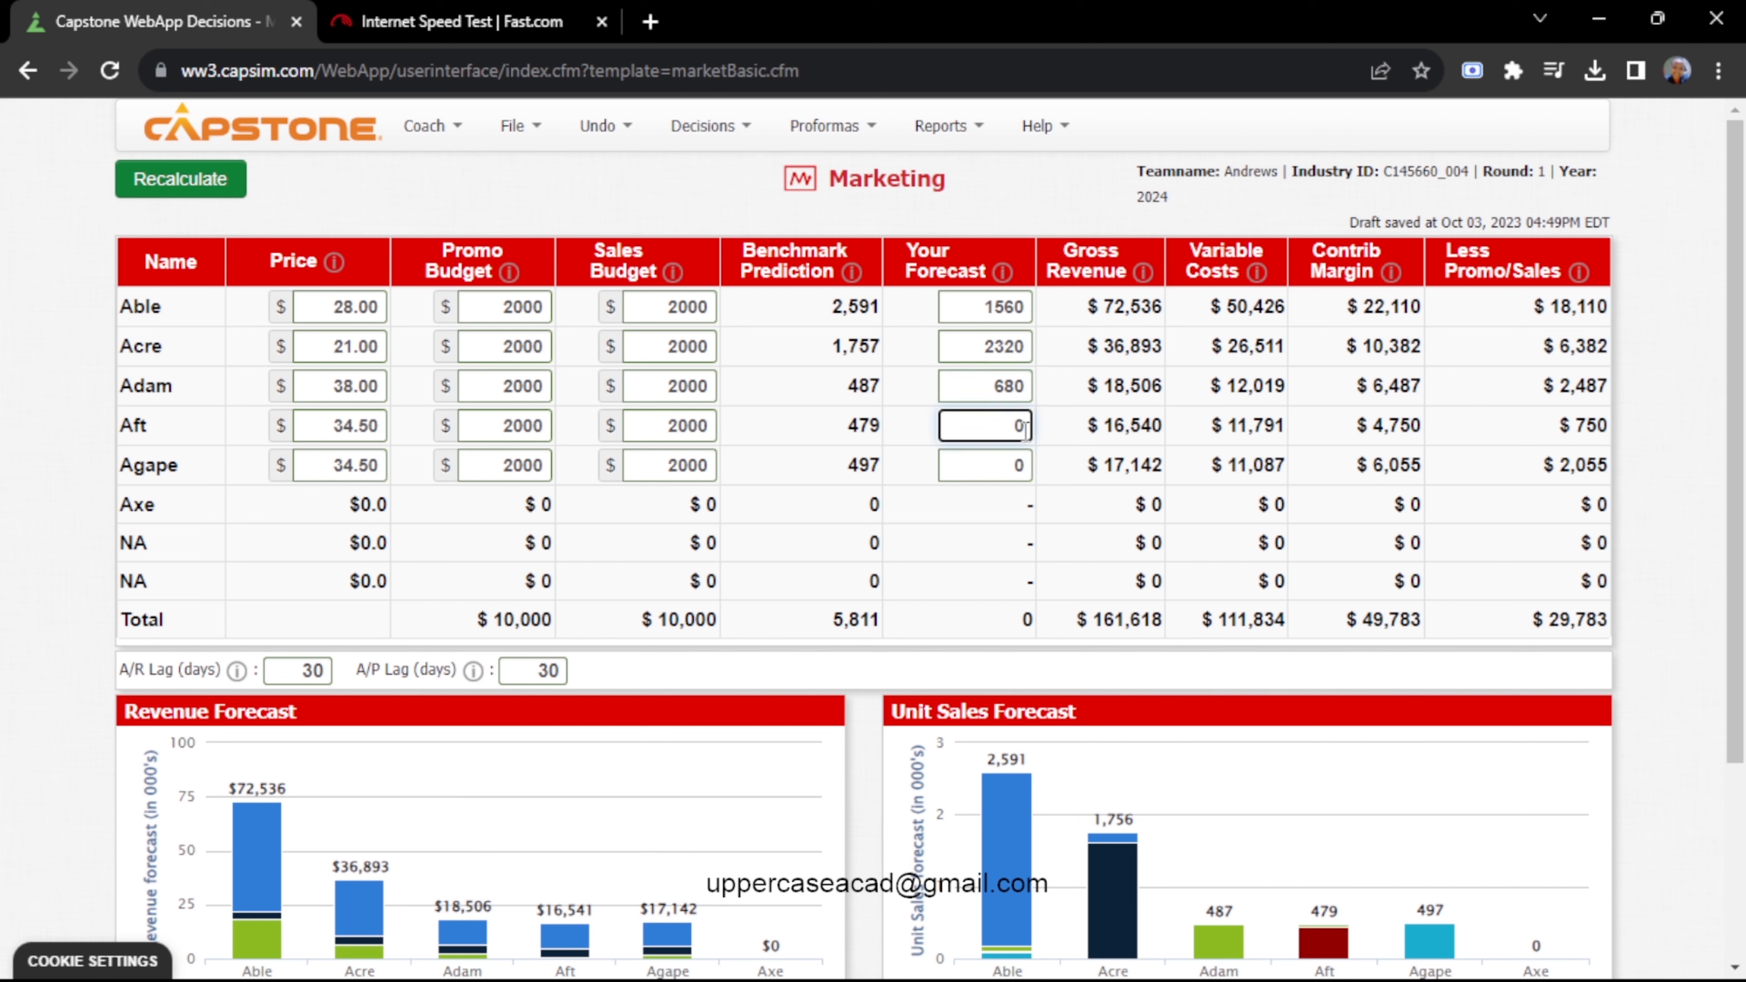
key(BackSpace)
text(60)
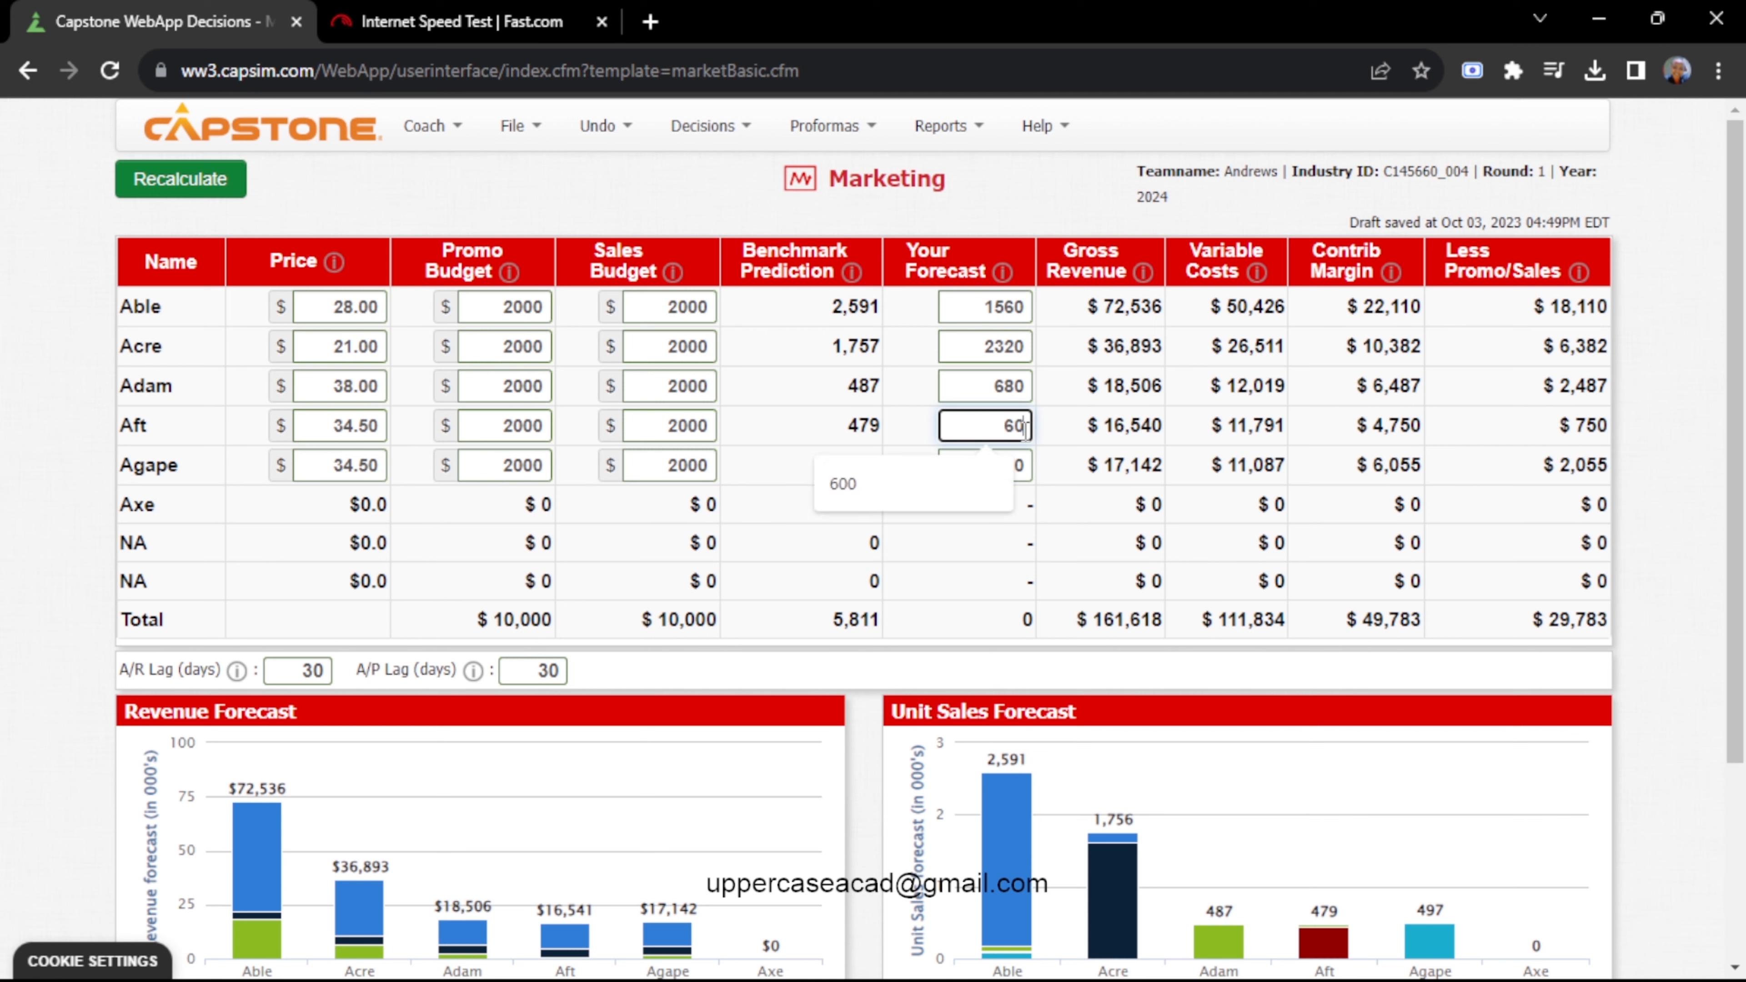
text(0)
click(1023, 467)
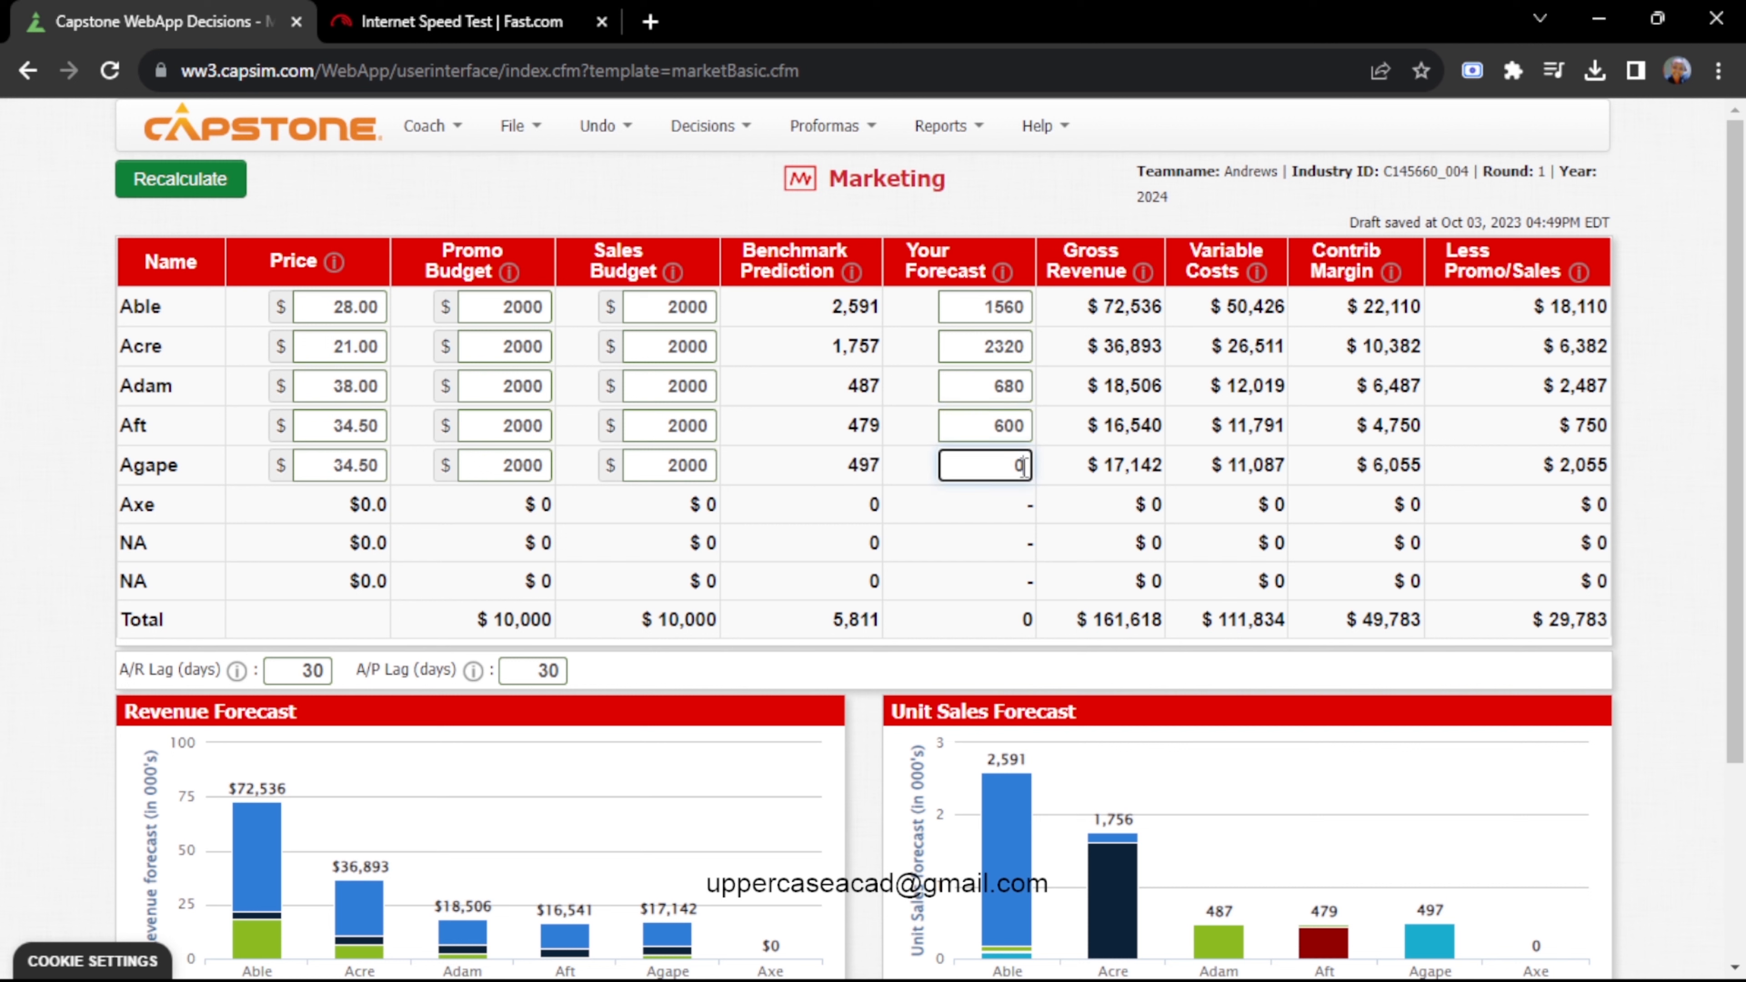
key(BackSpace)
text(55)
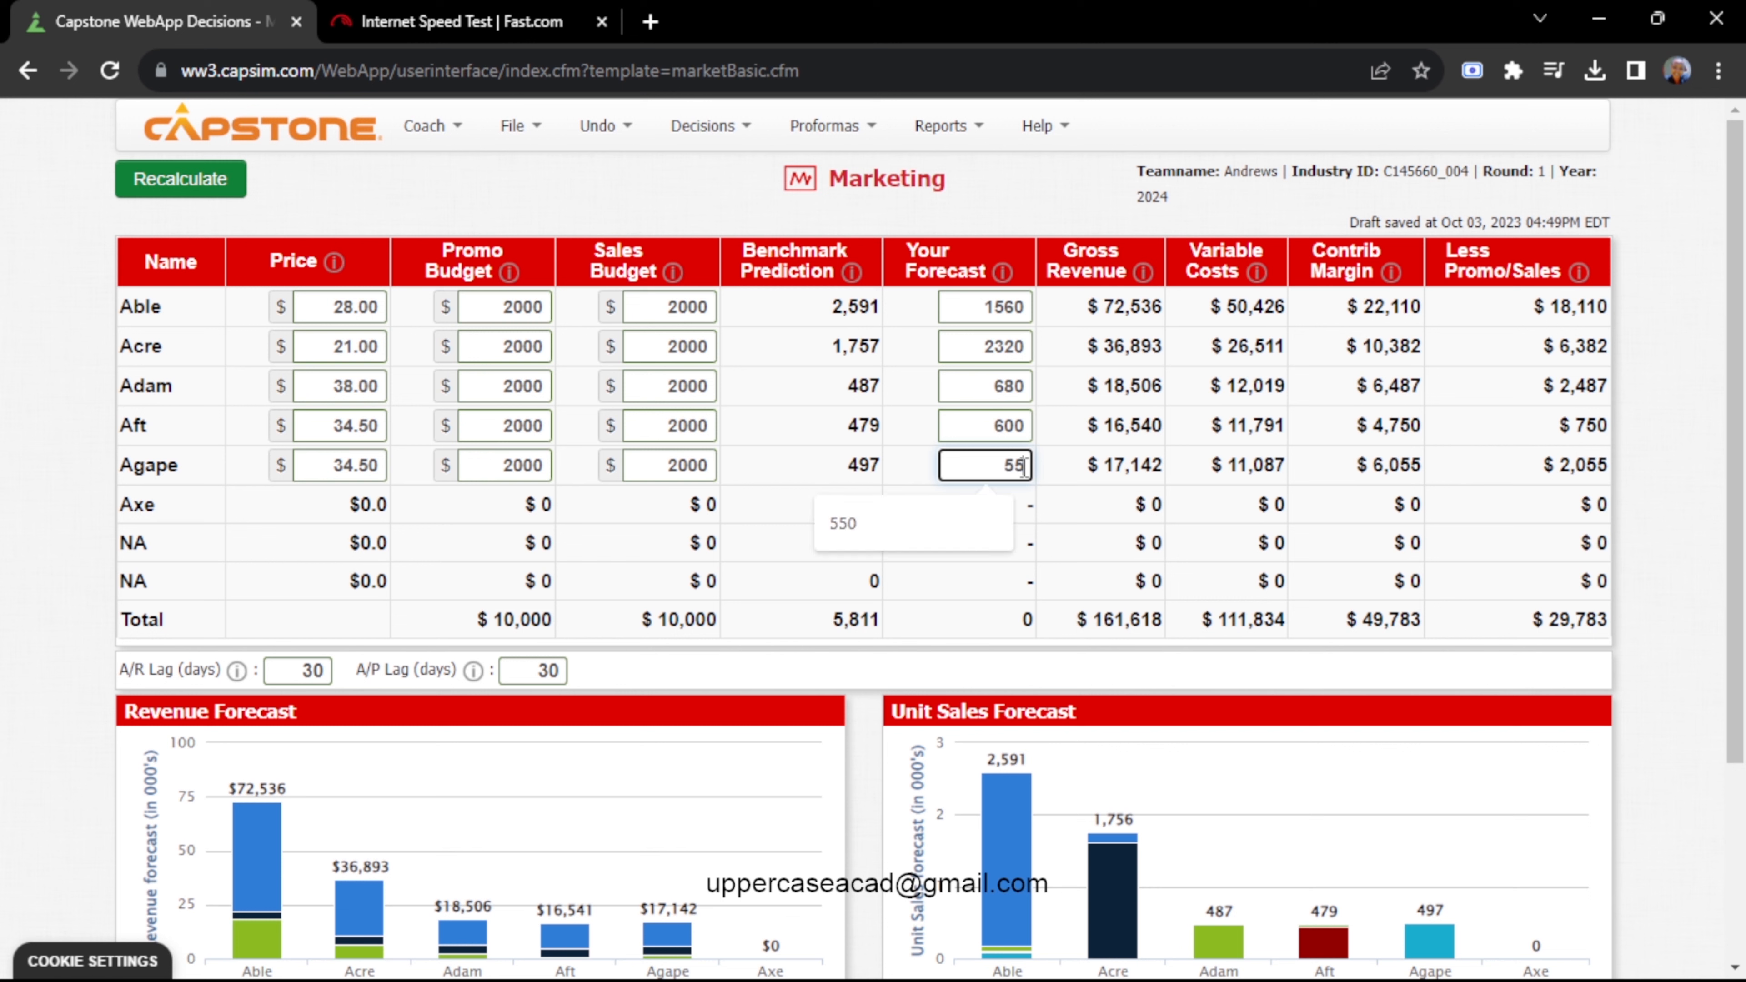
text(0)
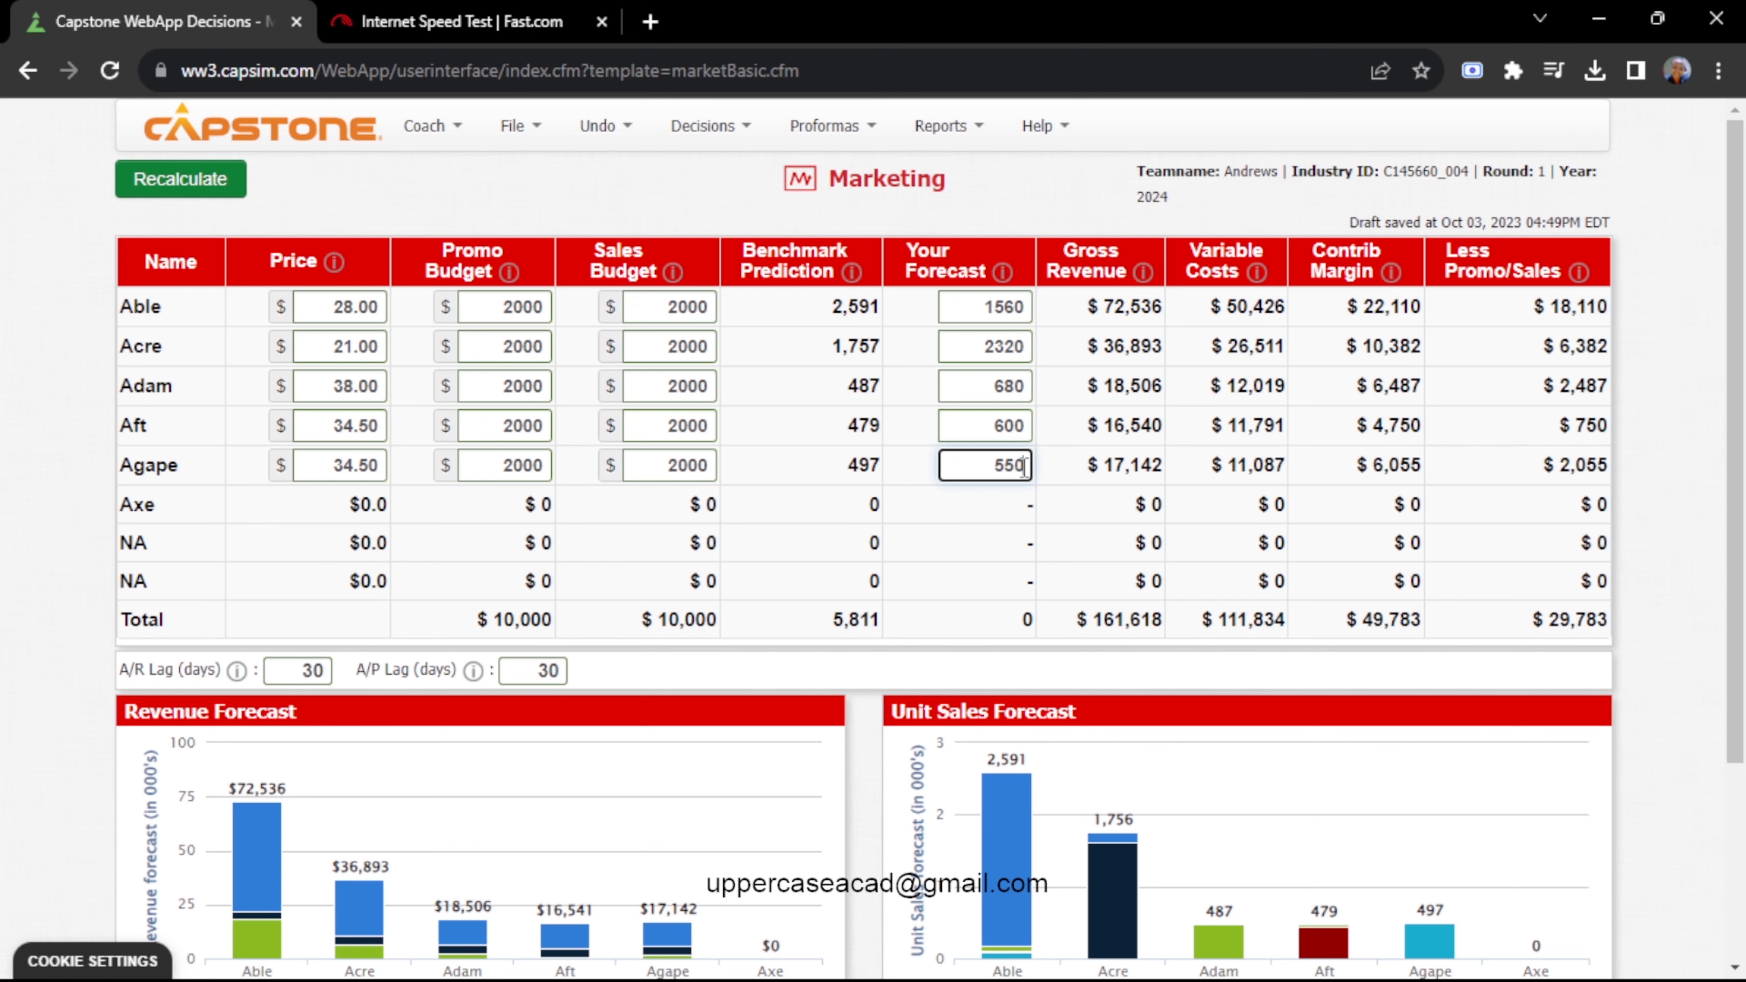
click(158, 194)
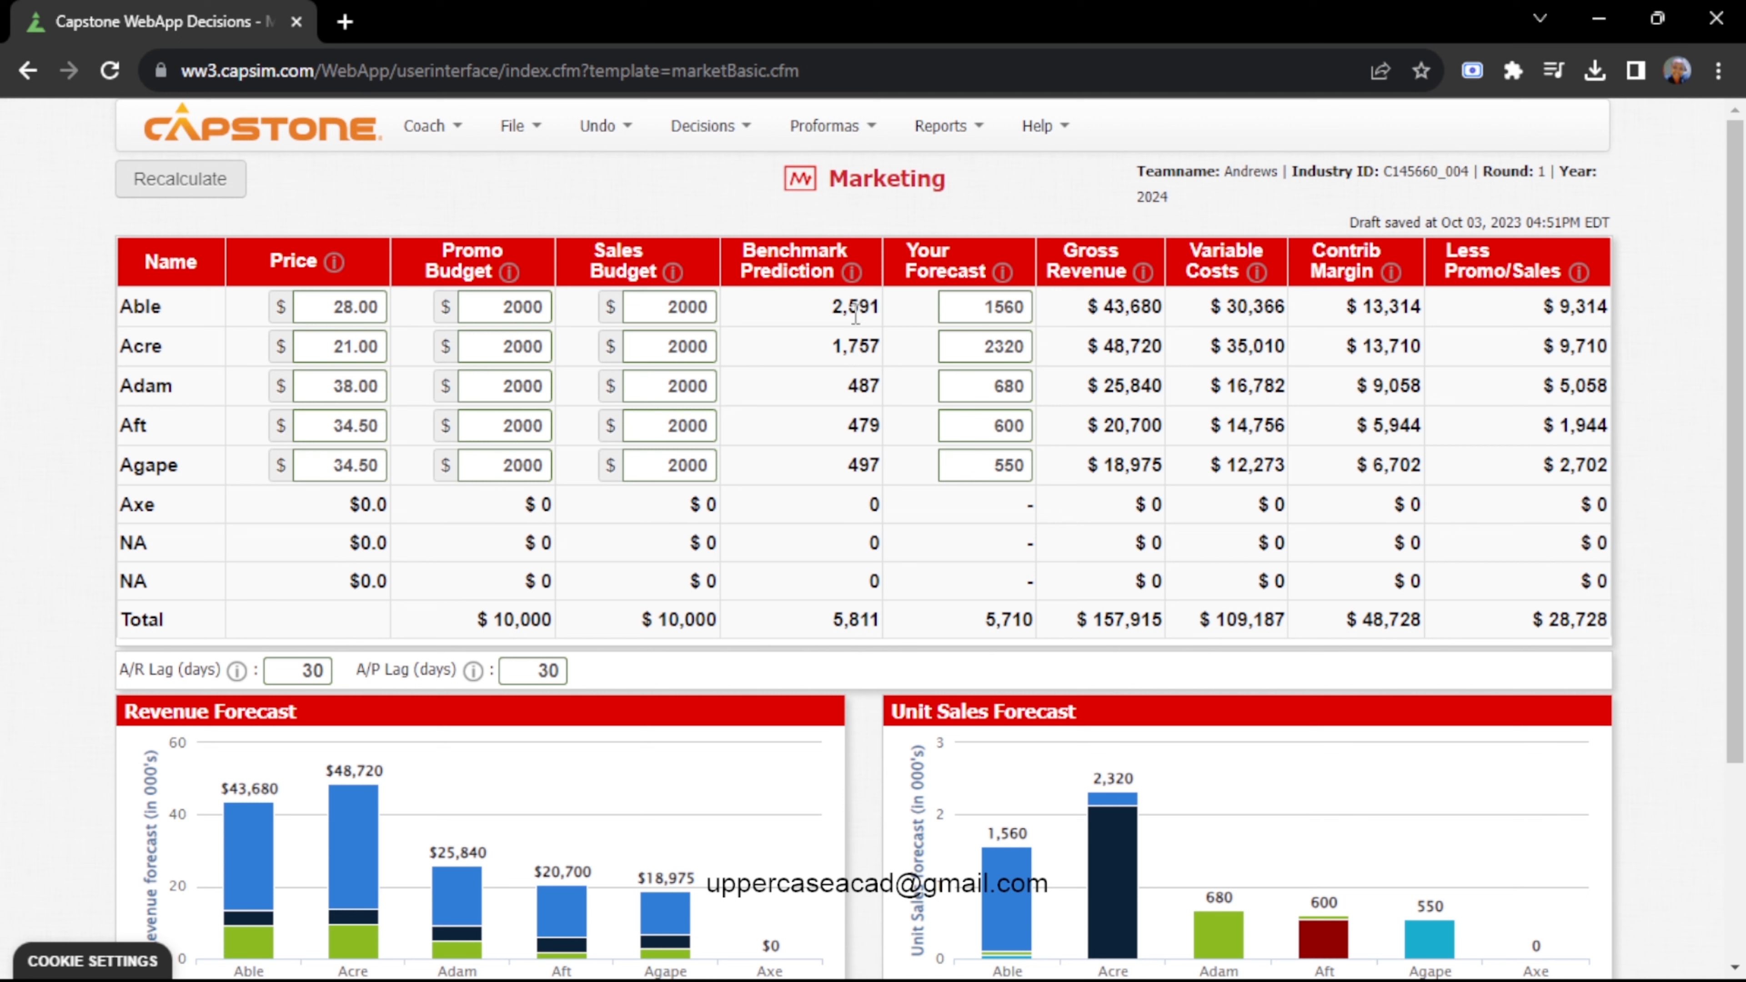
Open the Production decisions and set Able's production schedule to 1400
click(701, 145)
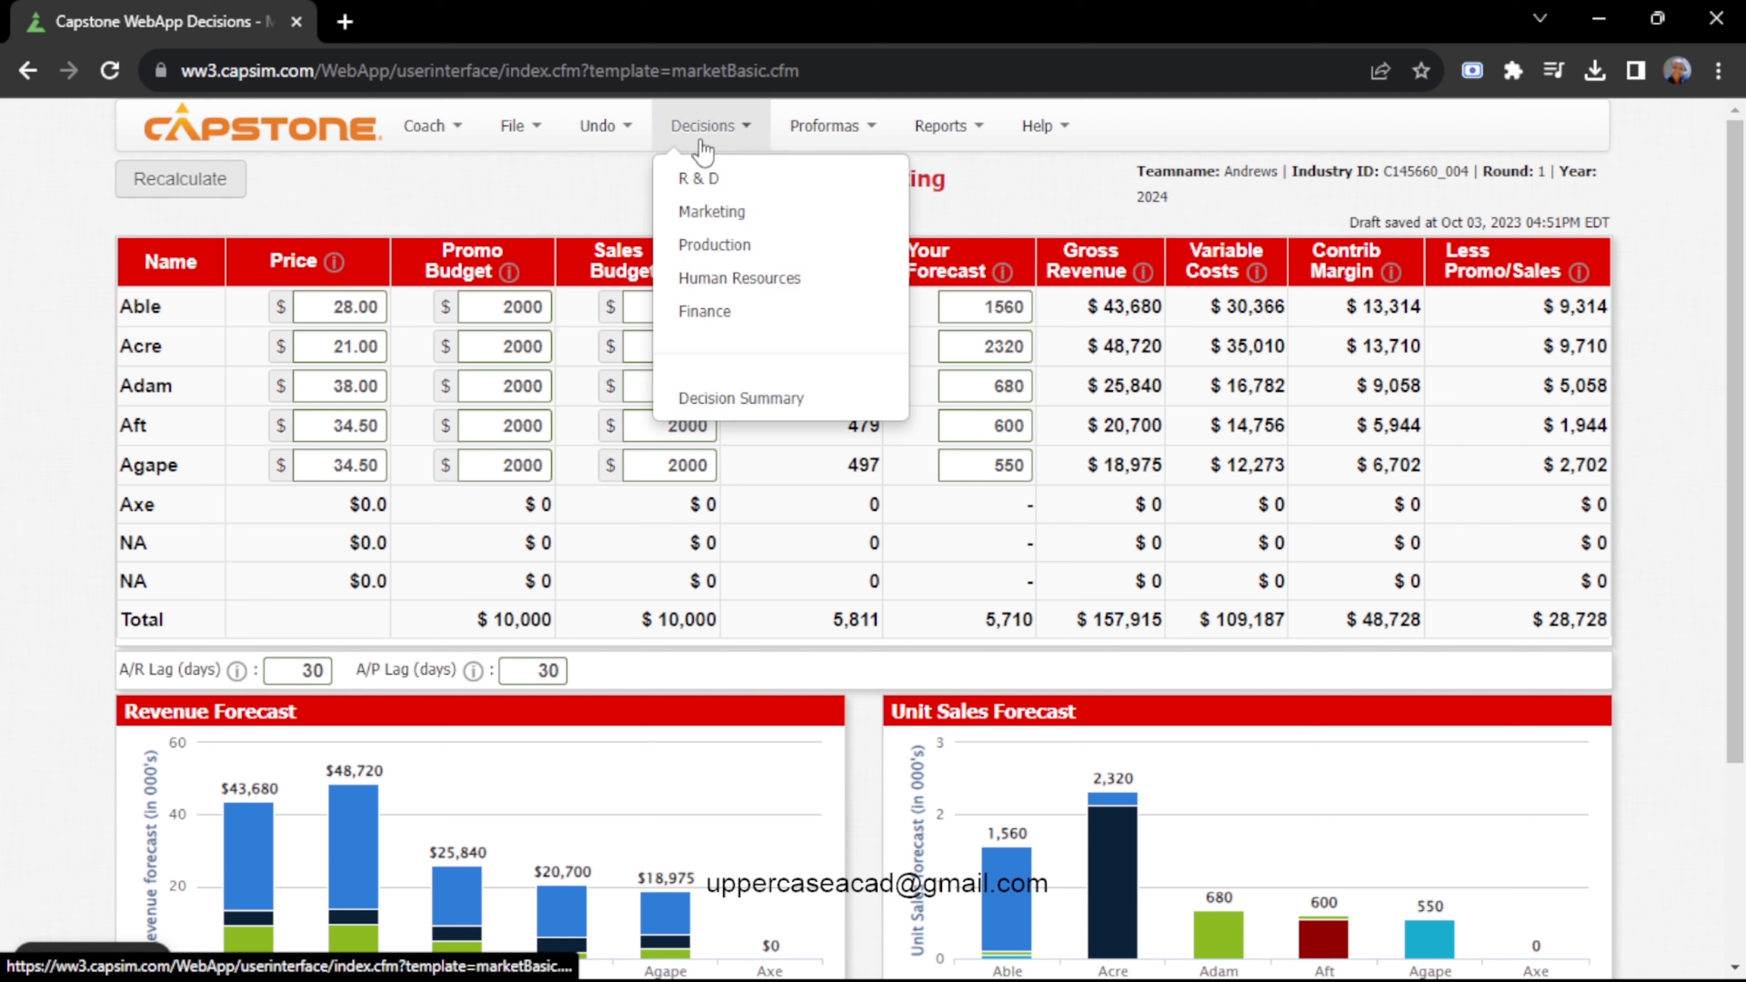
click(737, 248)
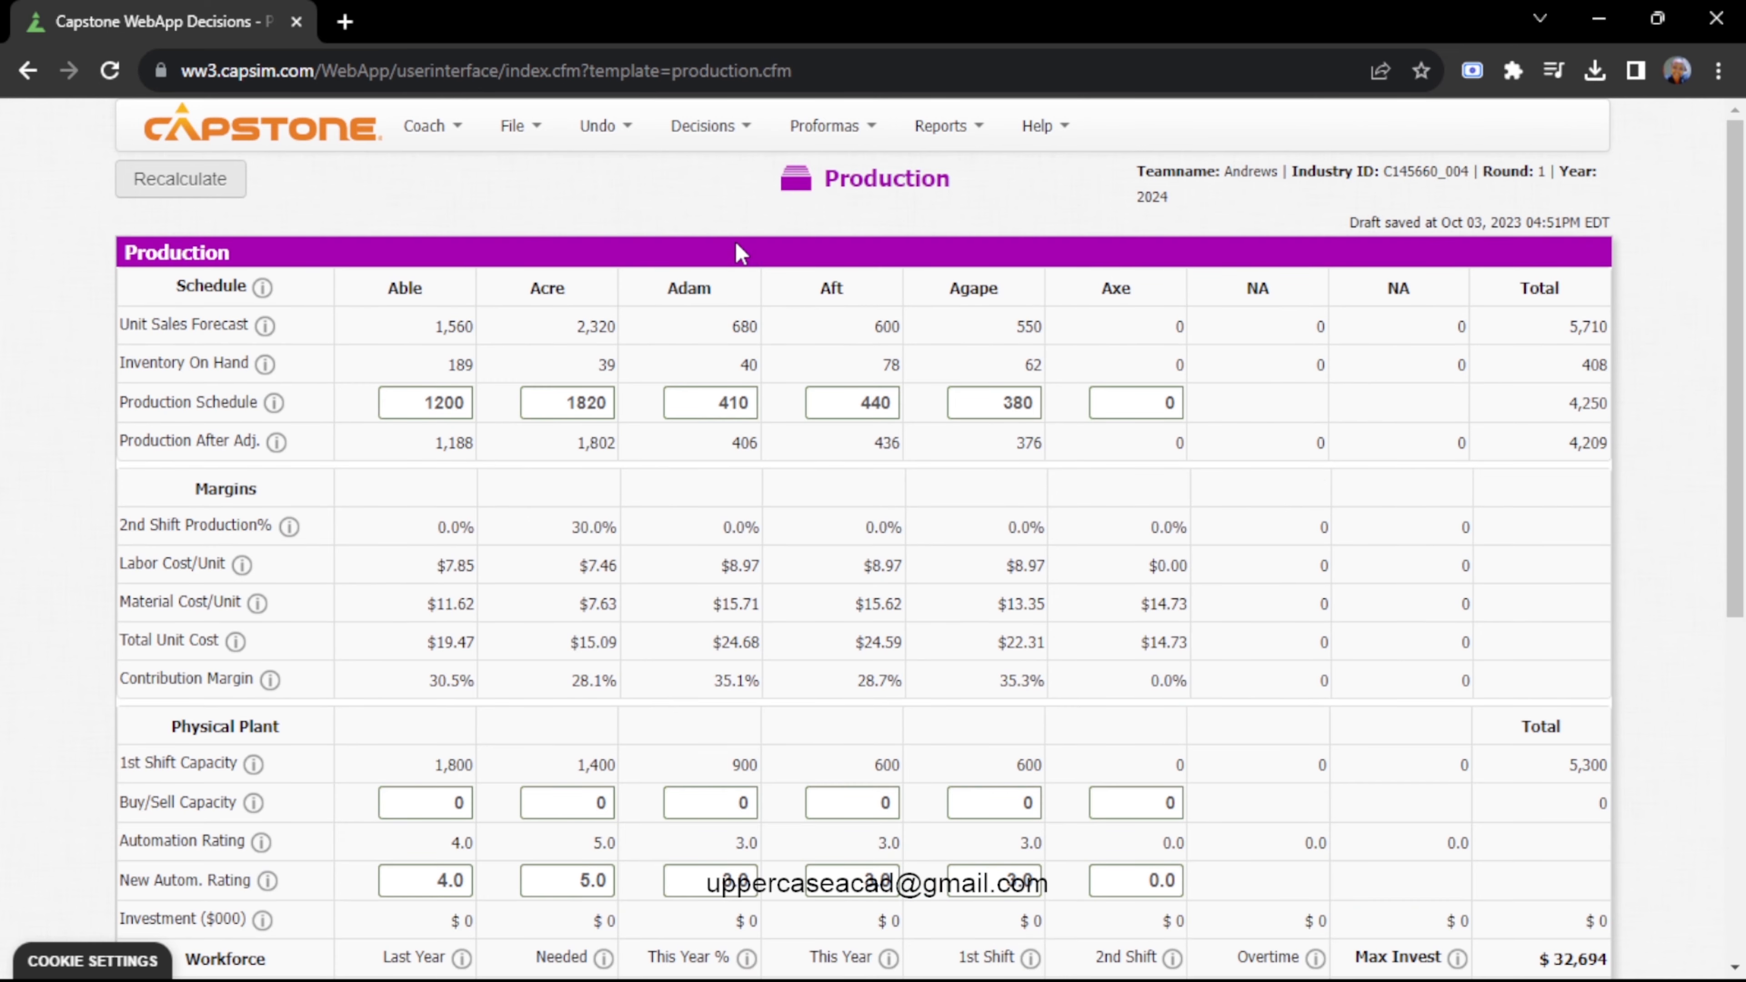
drag(1738, 217, 1744, 287)
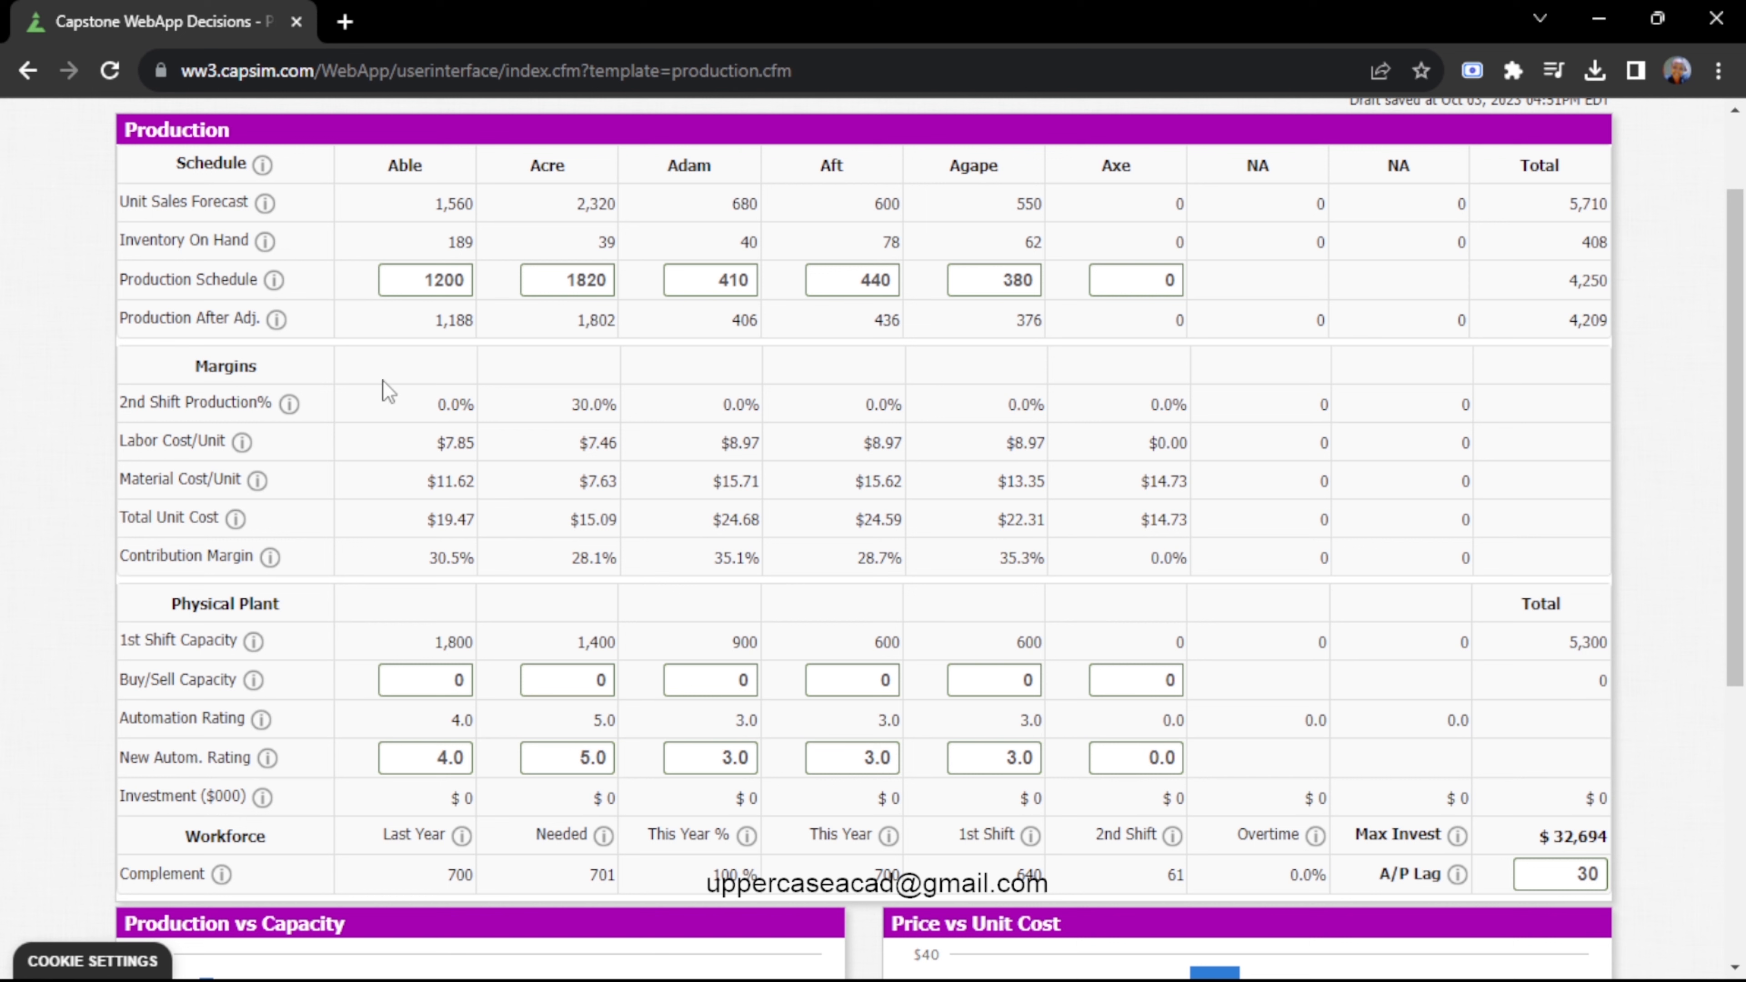
click(465, 278)
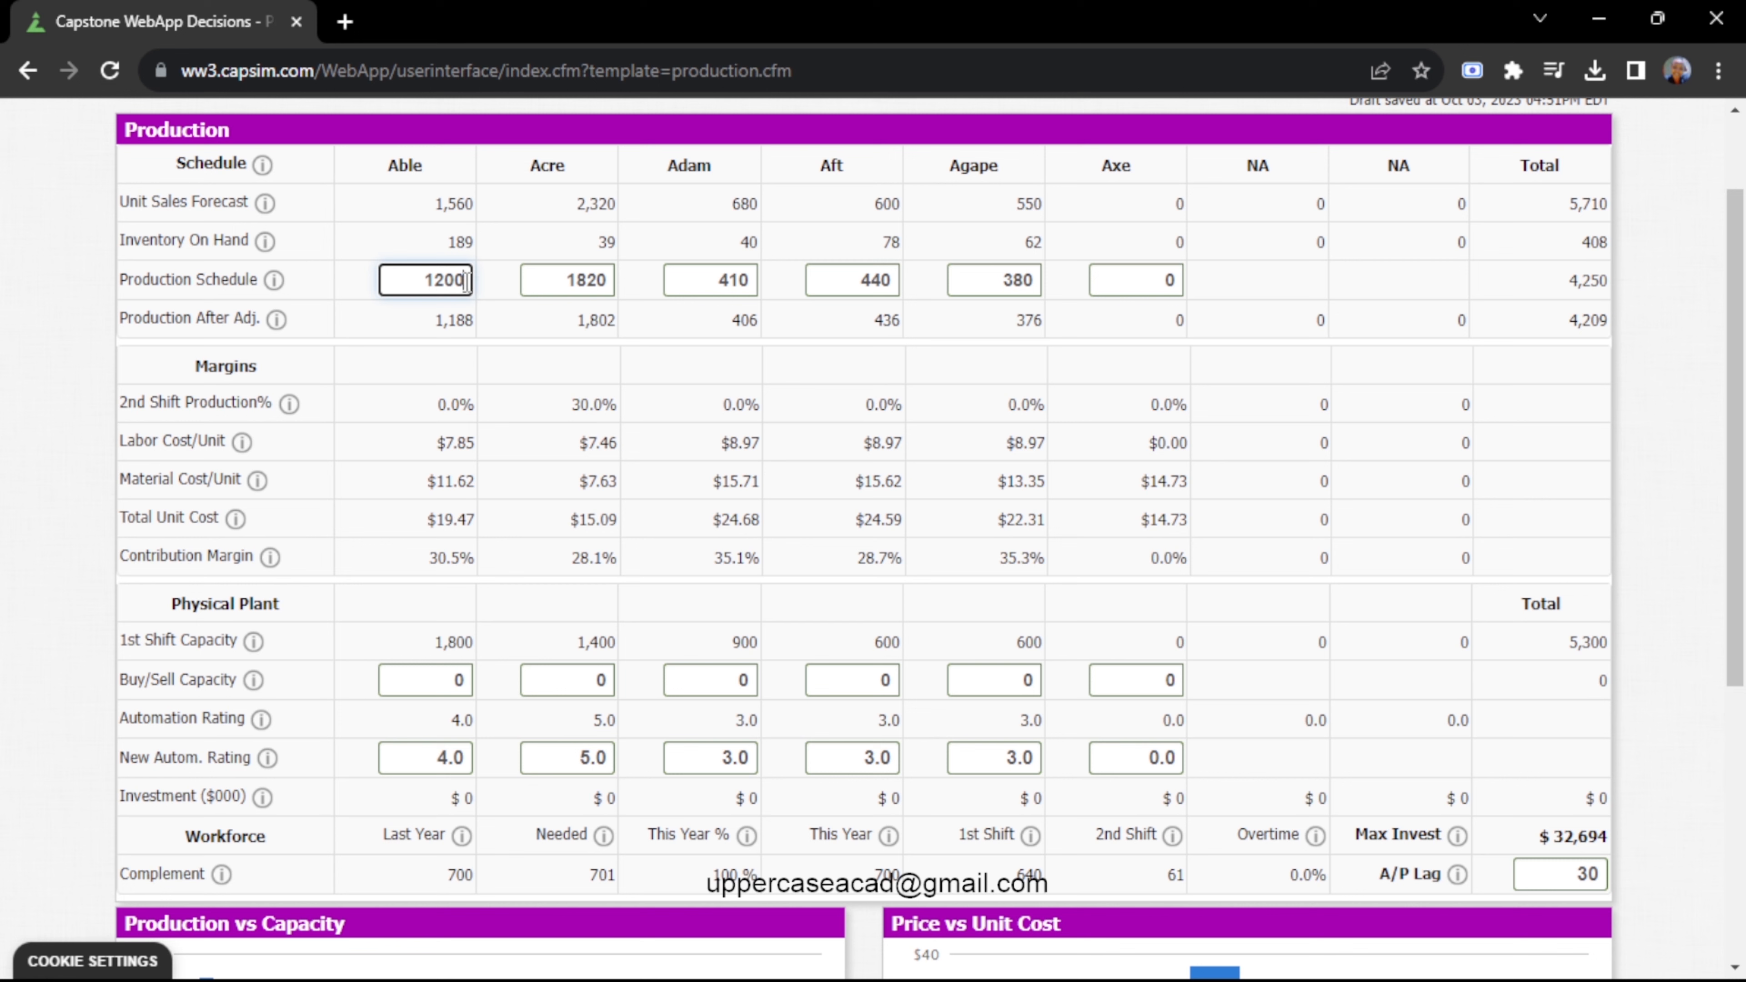
key(BackSpace)
key(BackSpace)
key(BackSpace)
key(BackSpace)
text(1)
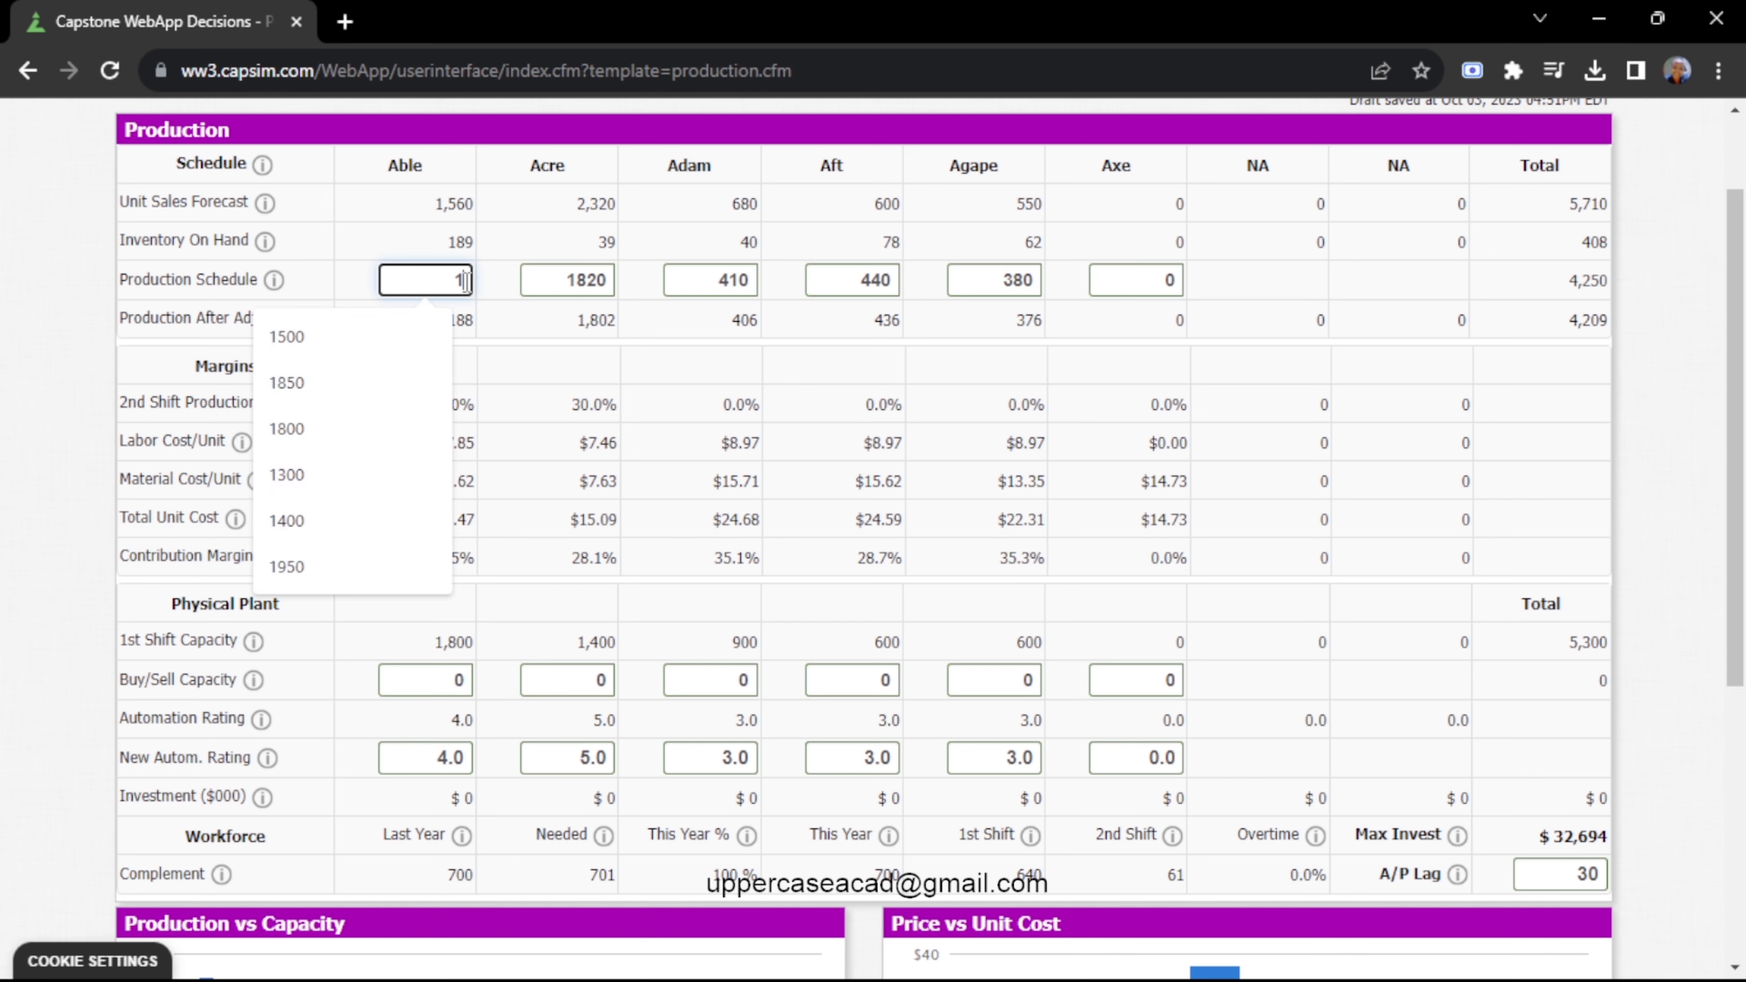
text(40)
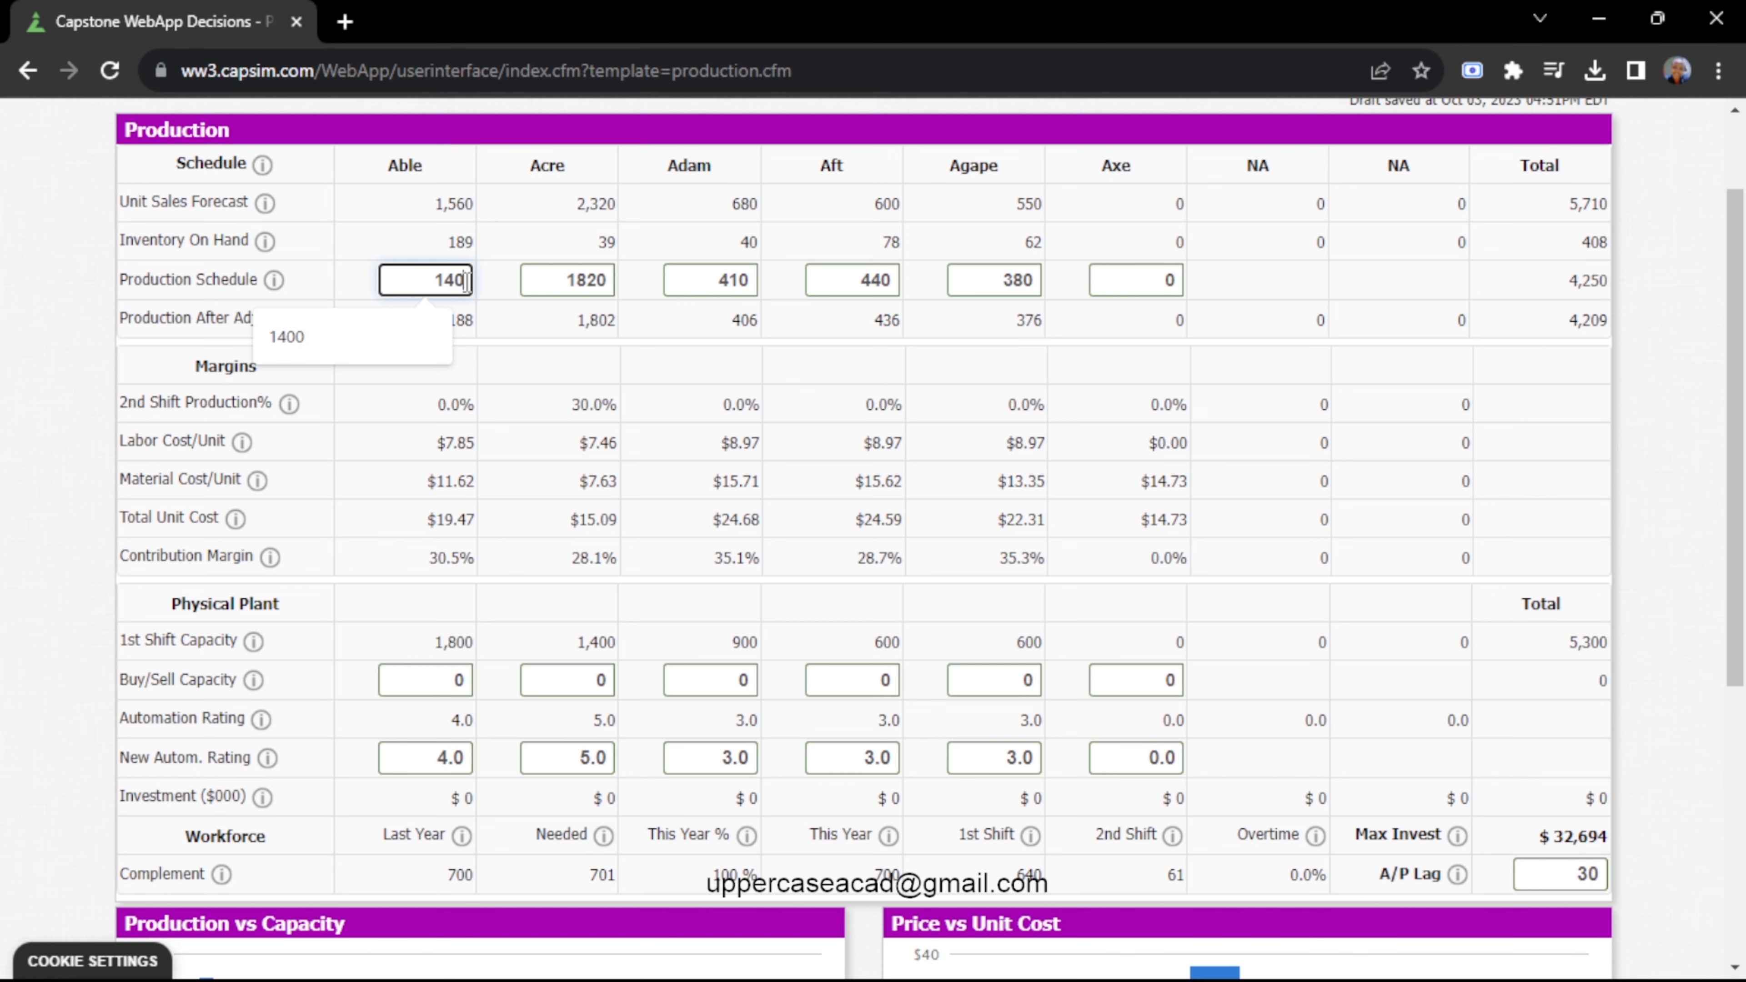
text(0)
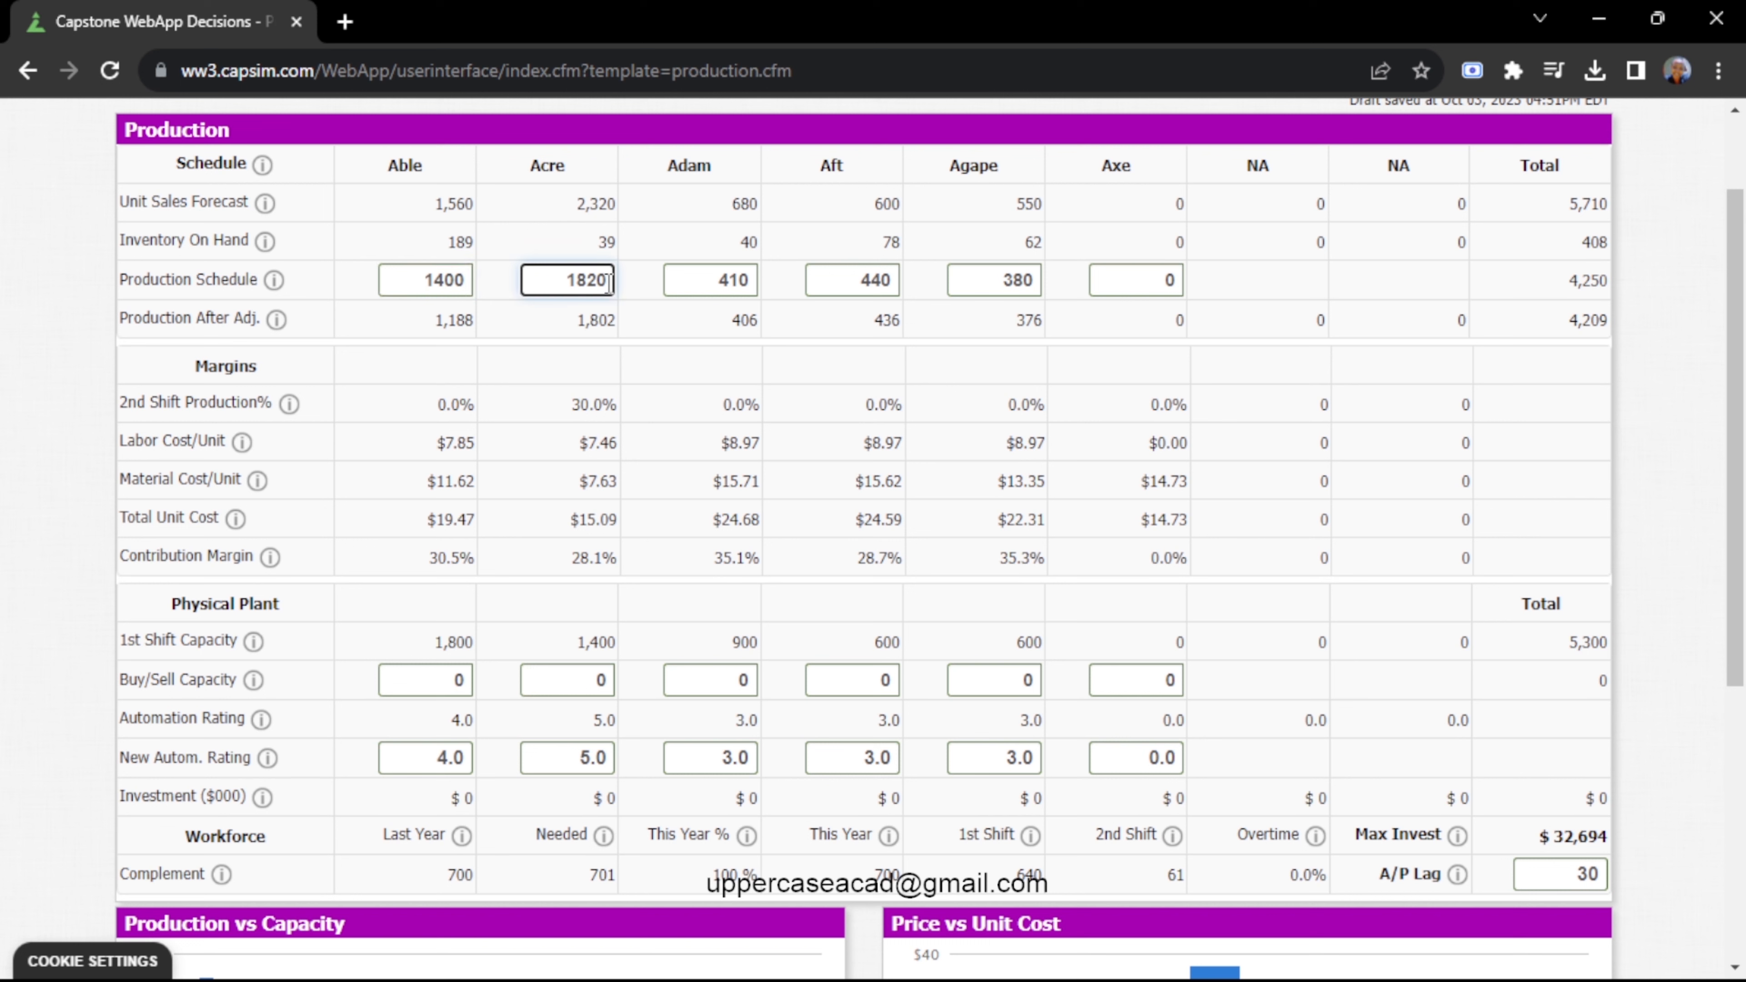
Set Acre's production schedule to 2310
key(BackSpace)
key(BackSpace)
key(BackSpace)
key(BackSpace)
text(2310)
Set Adam's production schedule to 650
click(749, 283)
key(BackSpace)
key(BackSpace)
key(BackSpace)
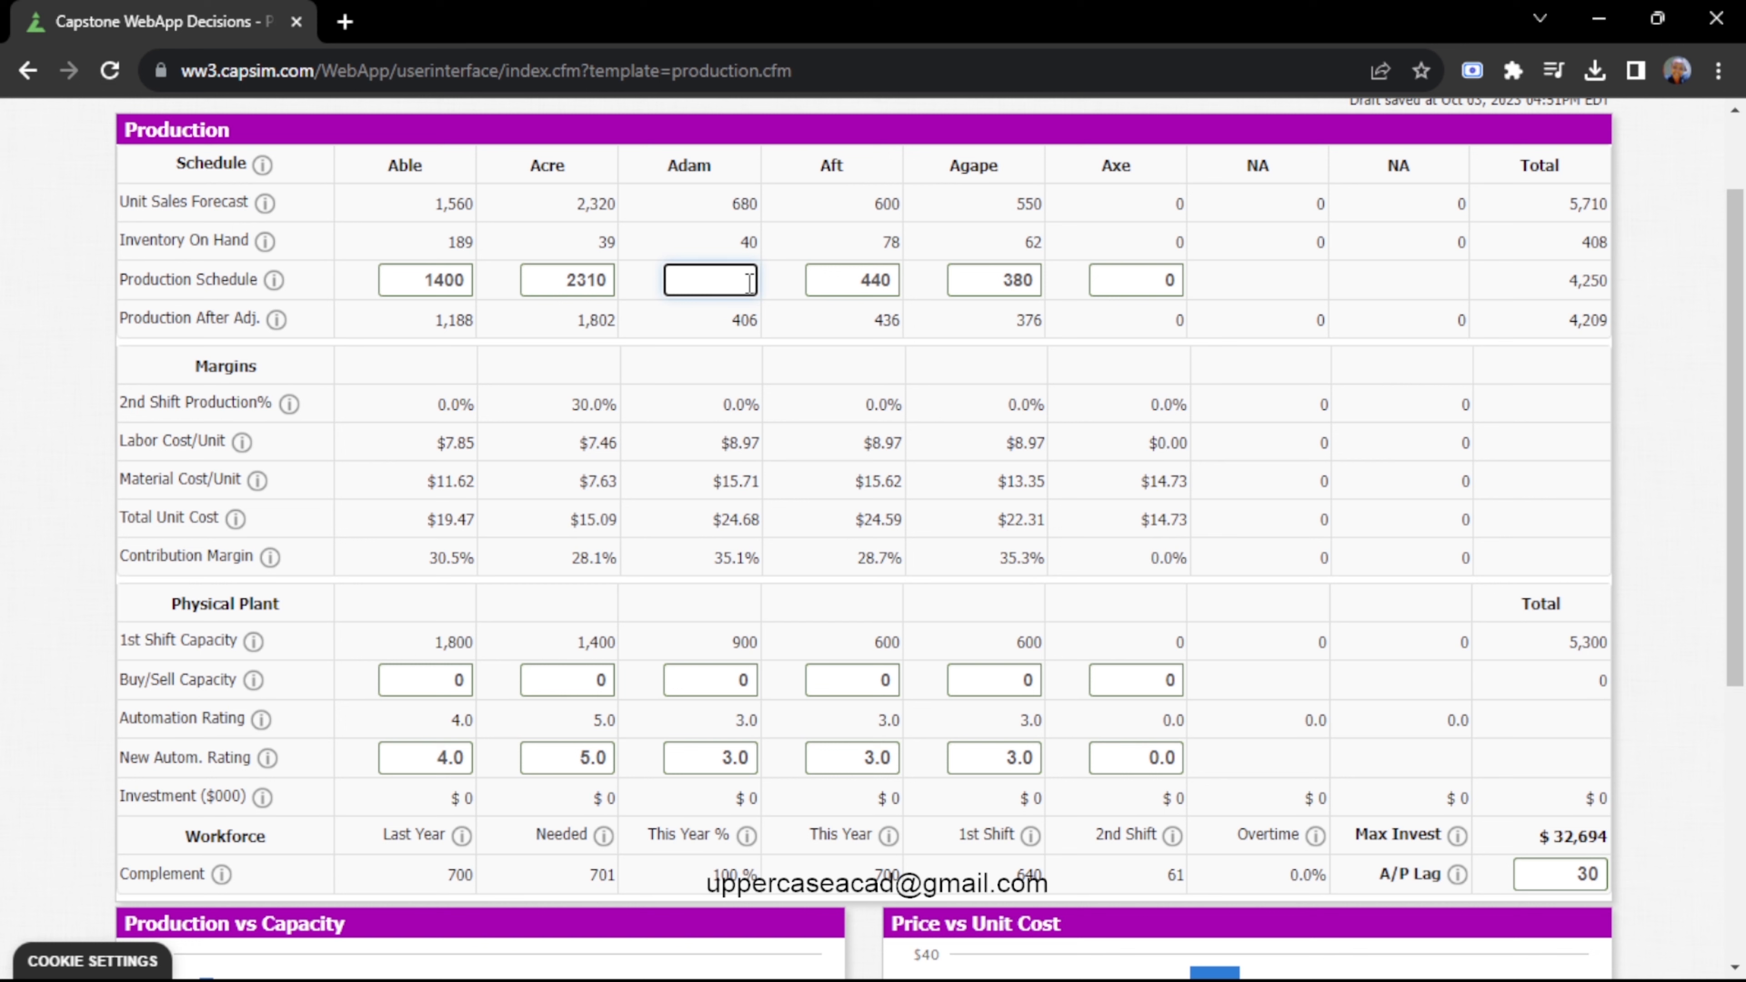
text(650)
Set Aft's production schedule to 550
click(895, 282)
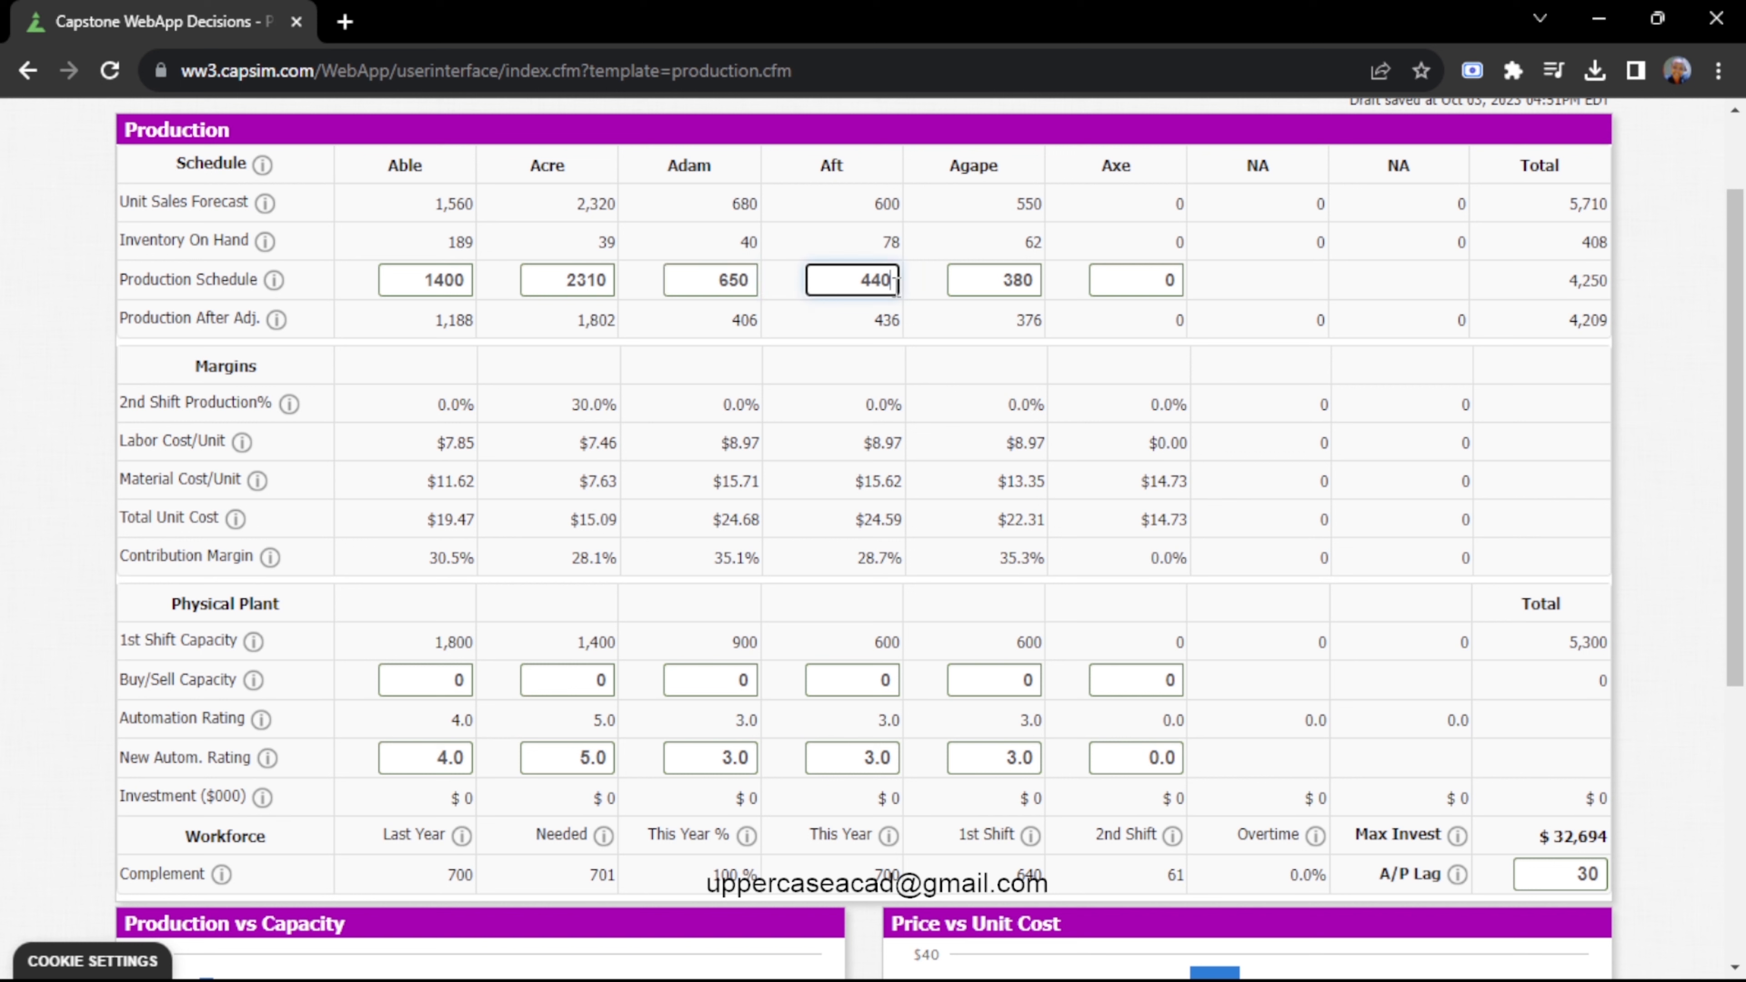
key(BackSpace)
key(BackSpace)
key(BackSpace)
text(550)
Set Agape's production schedule to 480 and recalculate the Production decisions
click(1036, 283)
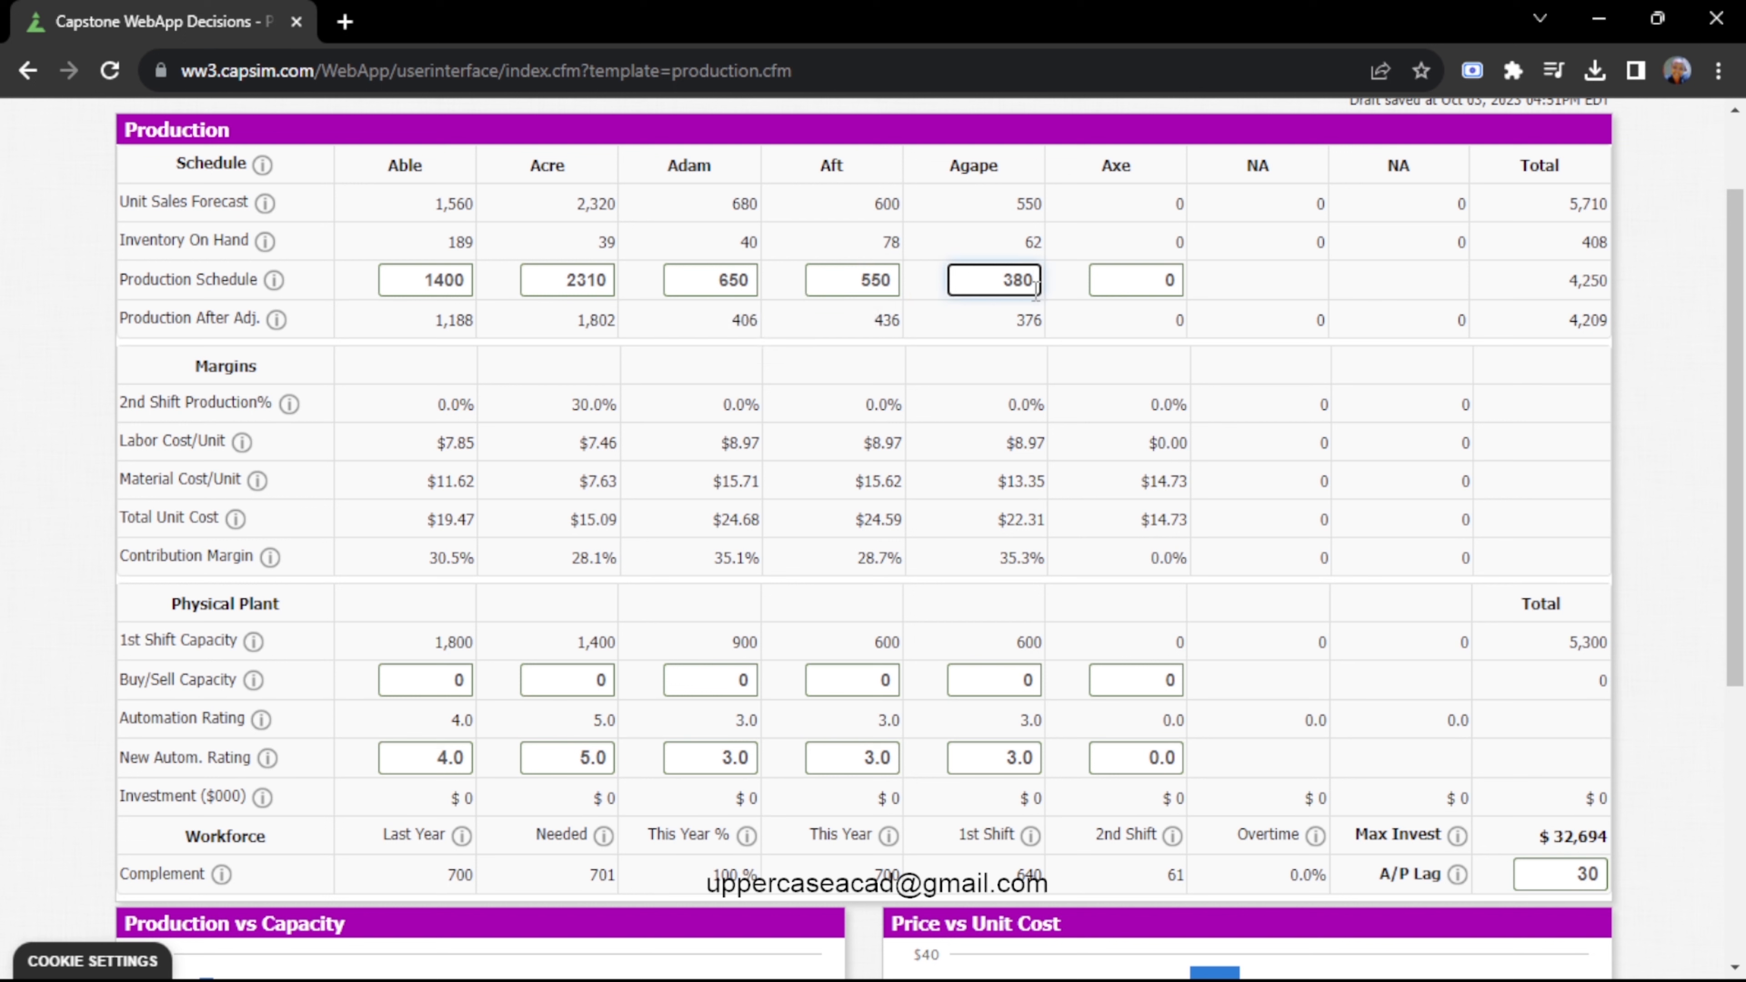
key(BackSpace)
key(BackSpace)
key(BackSpace)
text(480)
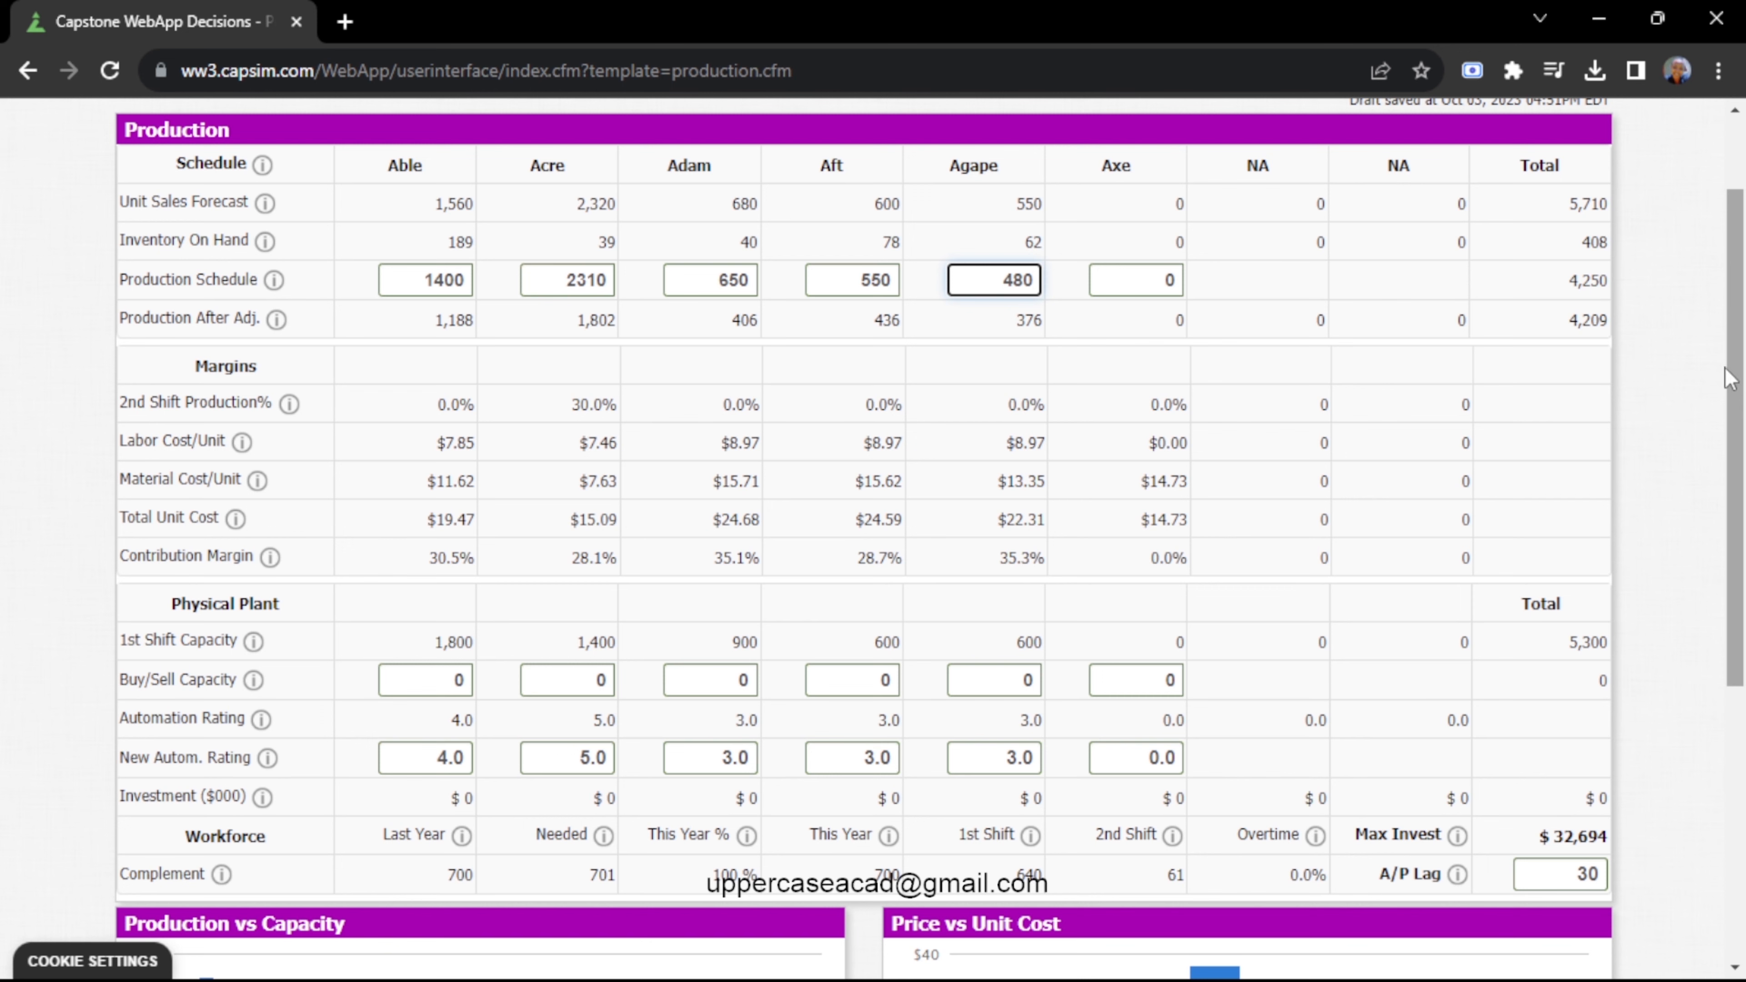
scroll(1742, 331, up, 1)
scroll(1743, 329, up, 1)
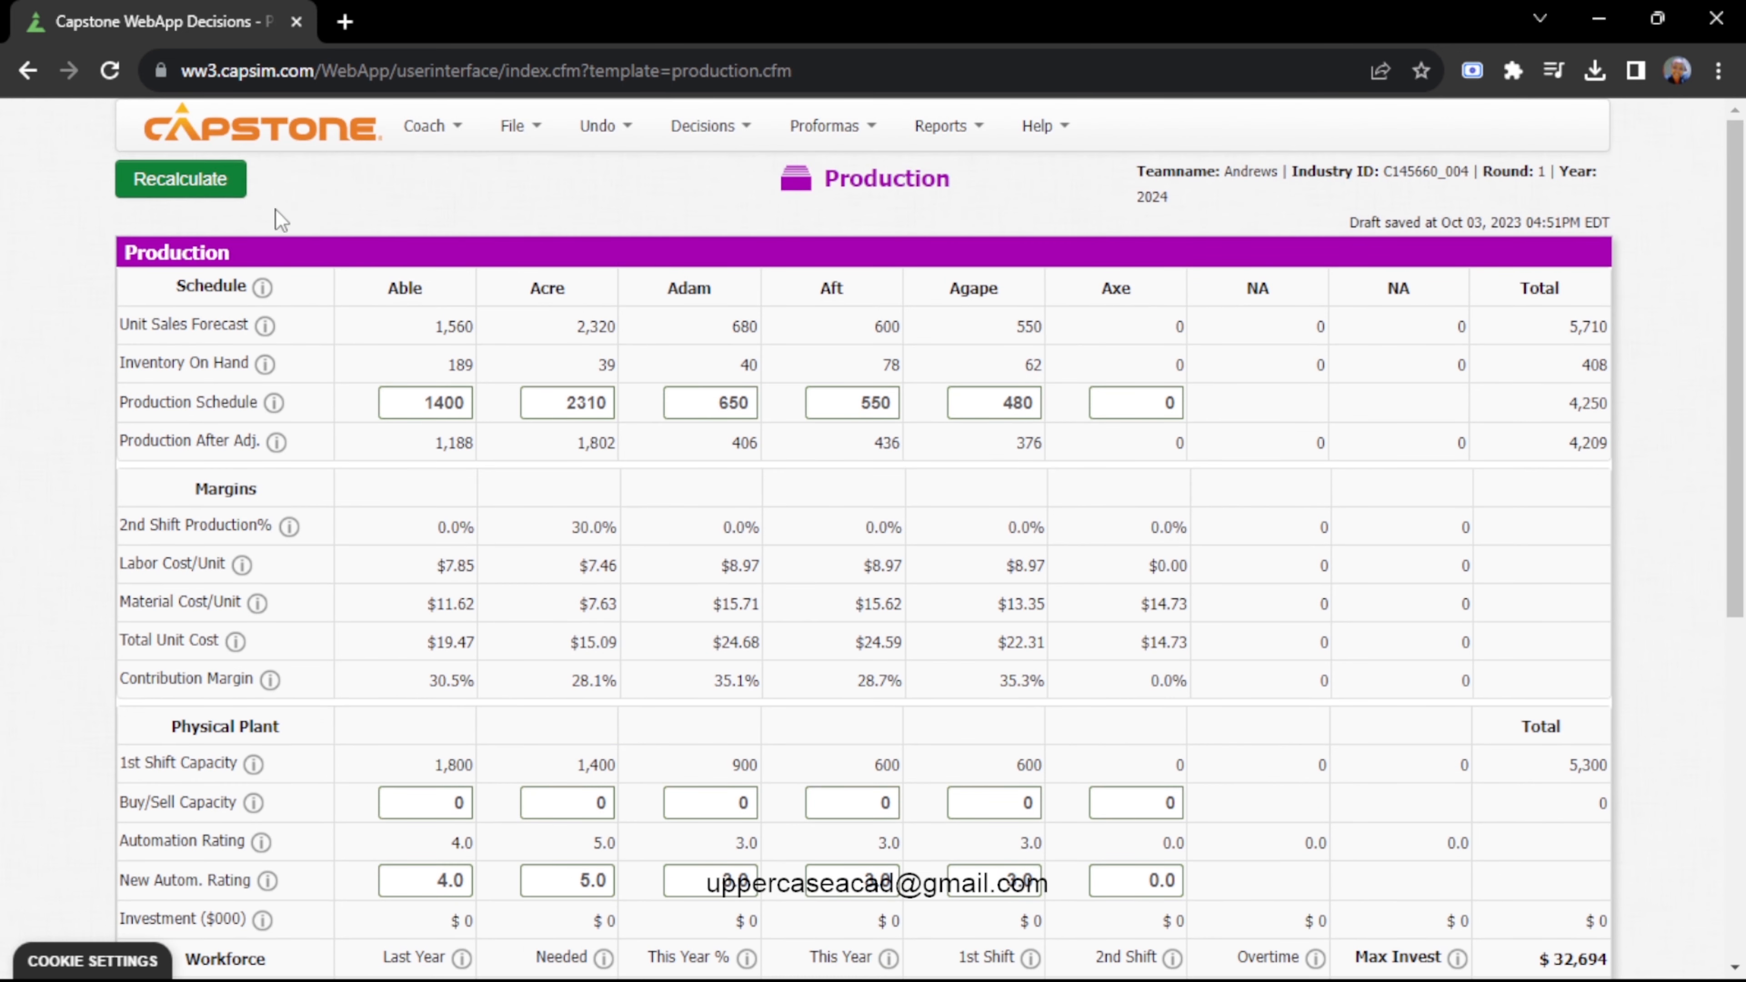
click(235, 185)
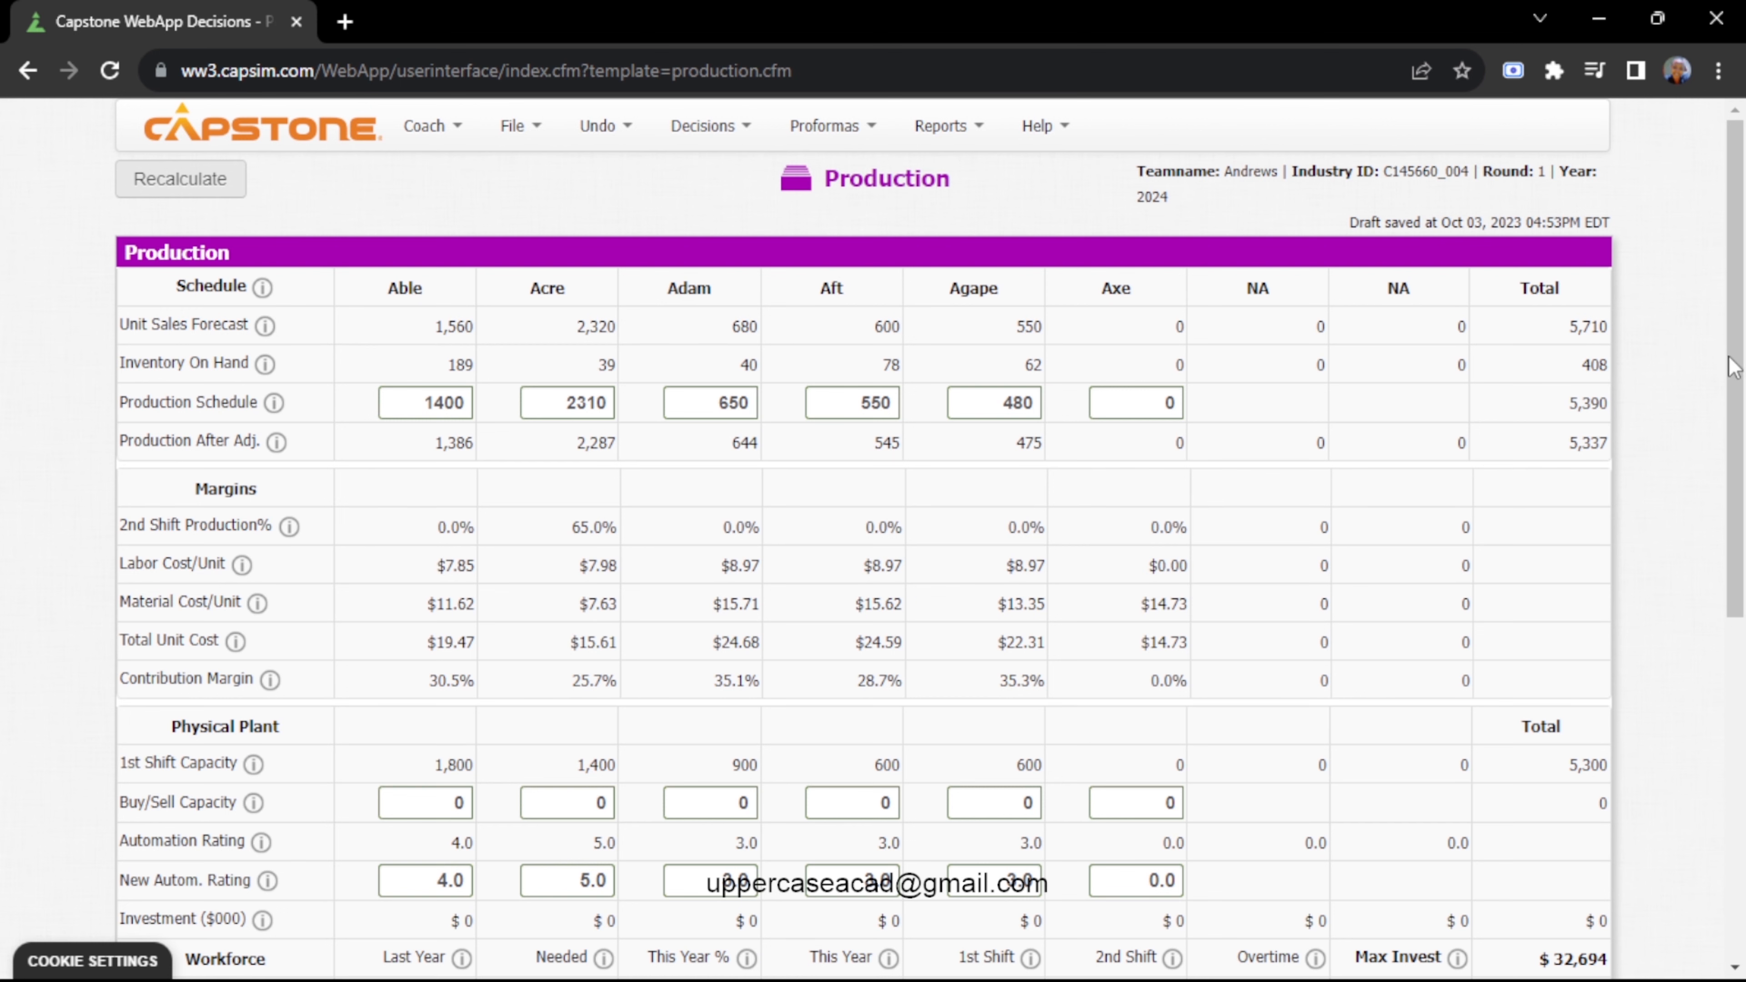
Sell 300 units of Able's plant capacity by entering -300 as its buy/sell capacity
drag(1735, 372, 1742, 437)
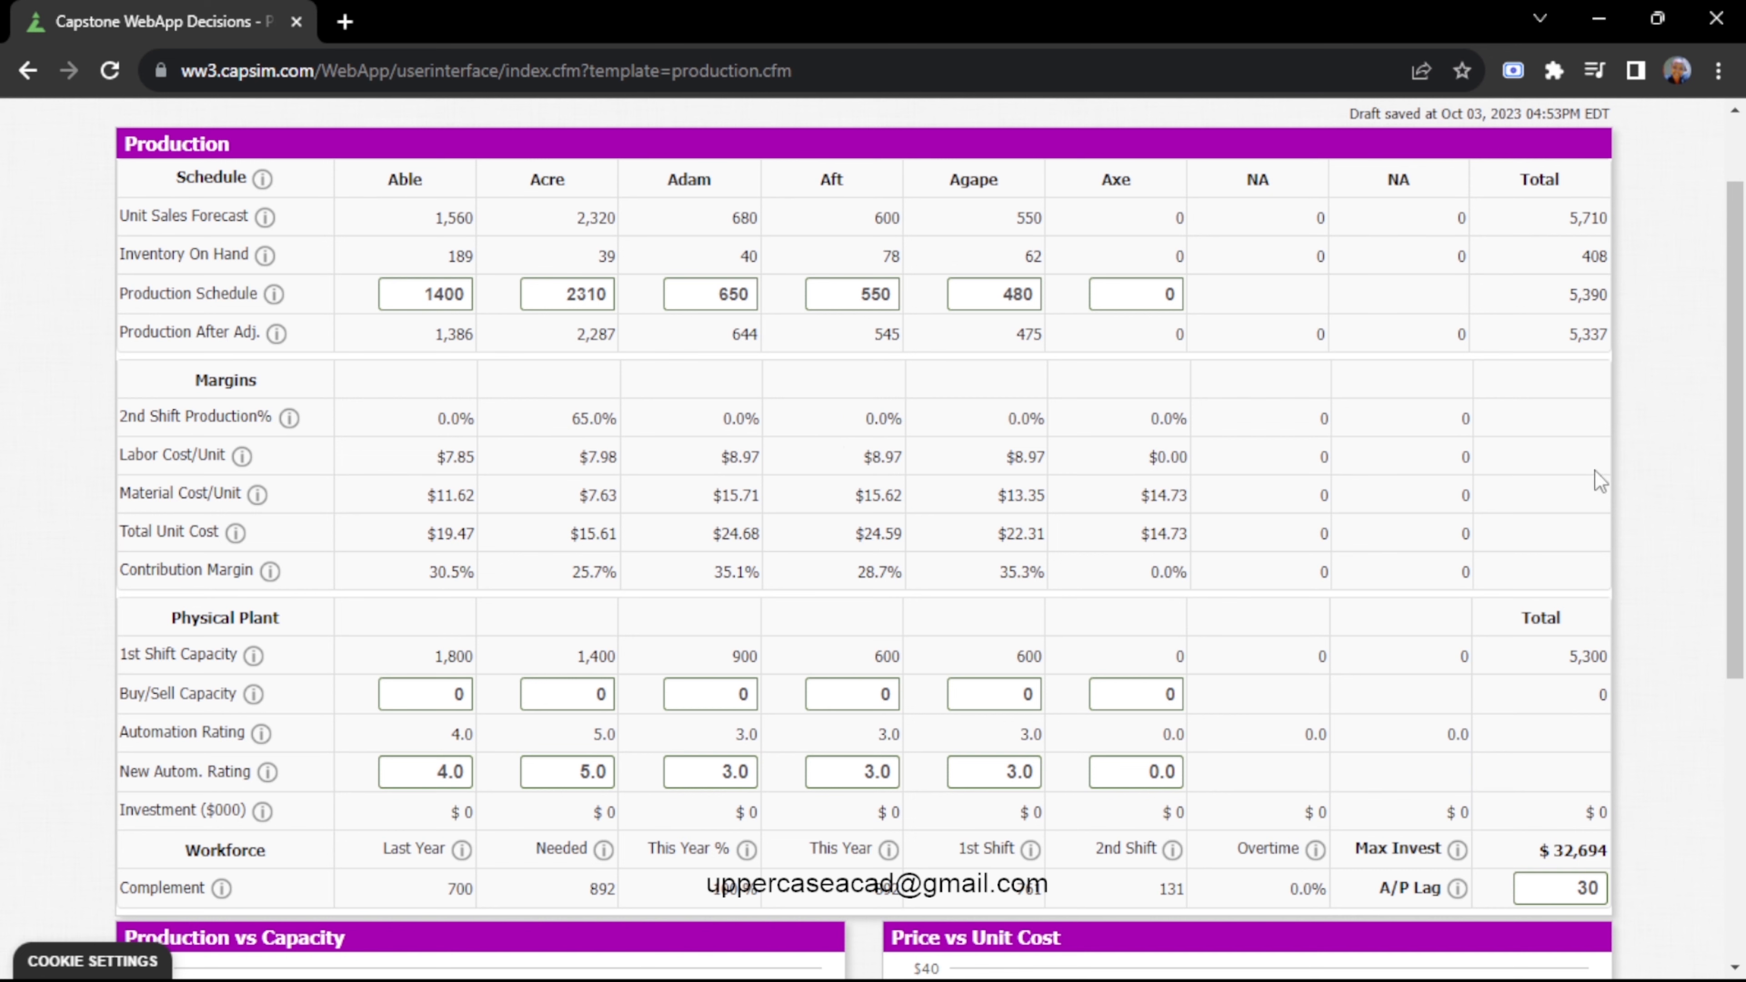
scroll(1596, 471, down, 1)
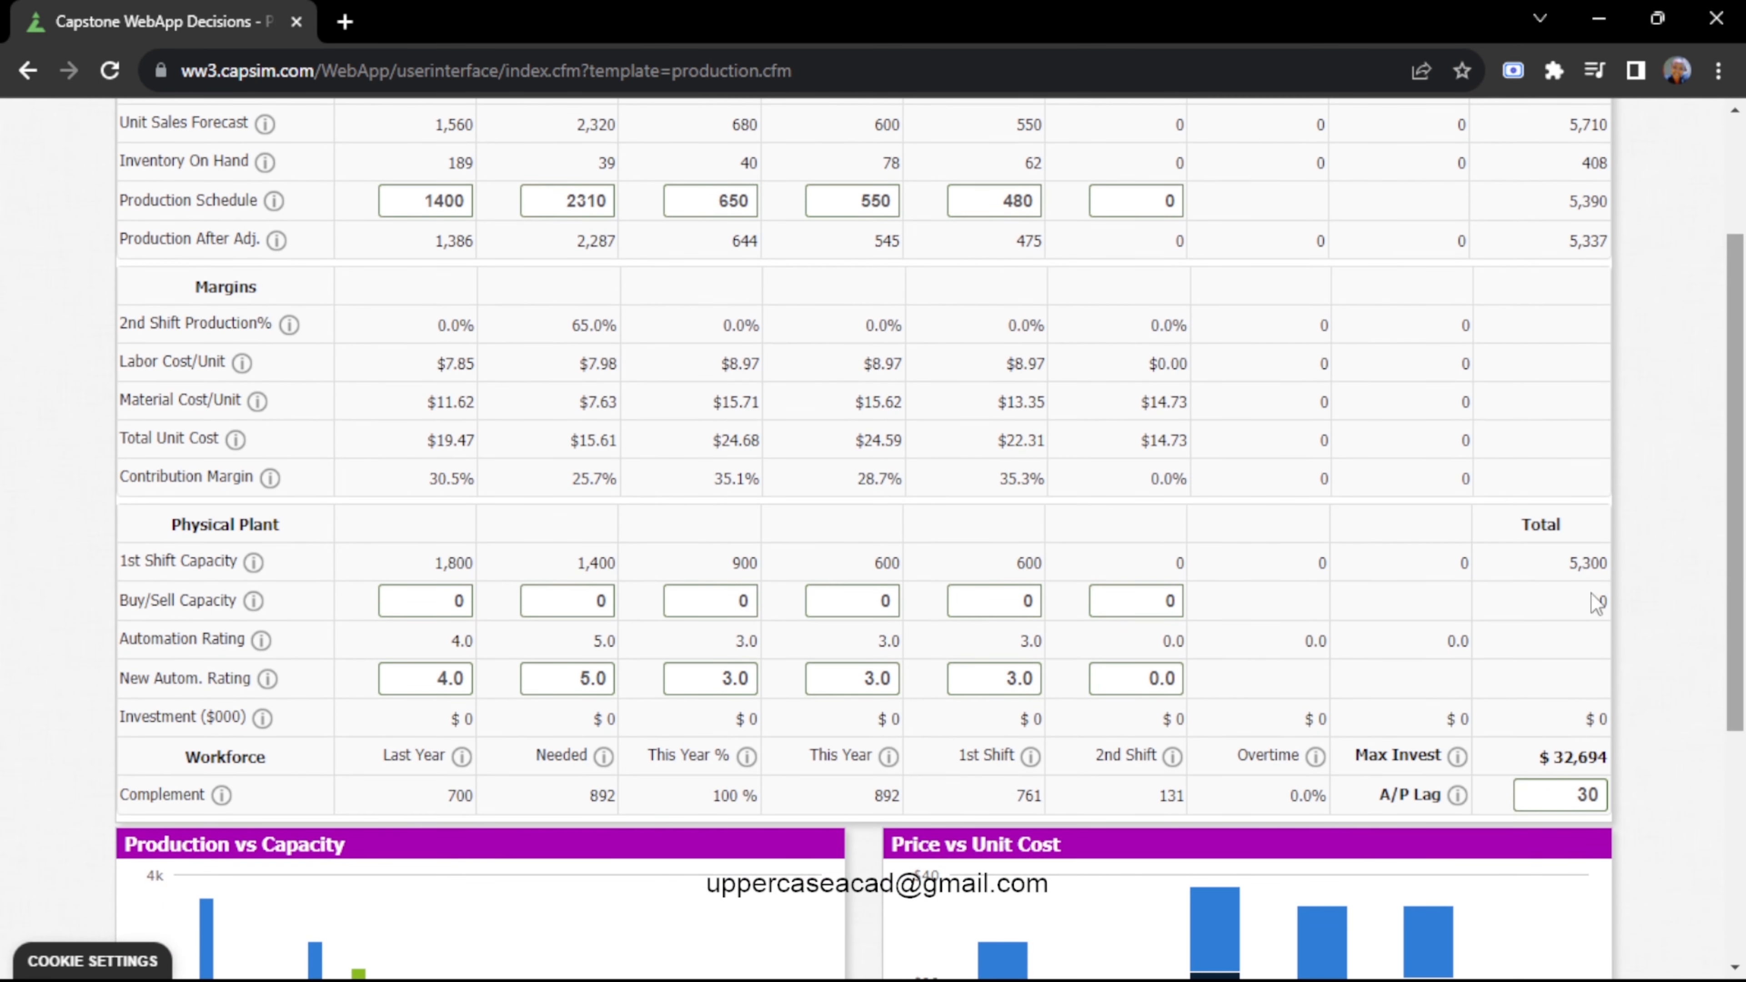
click(461, 605)
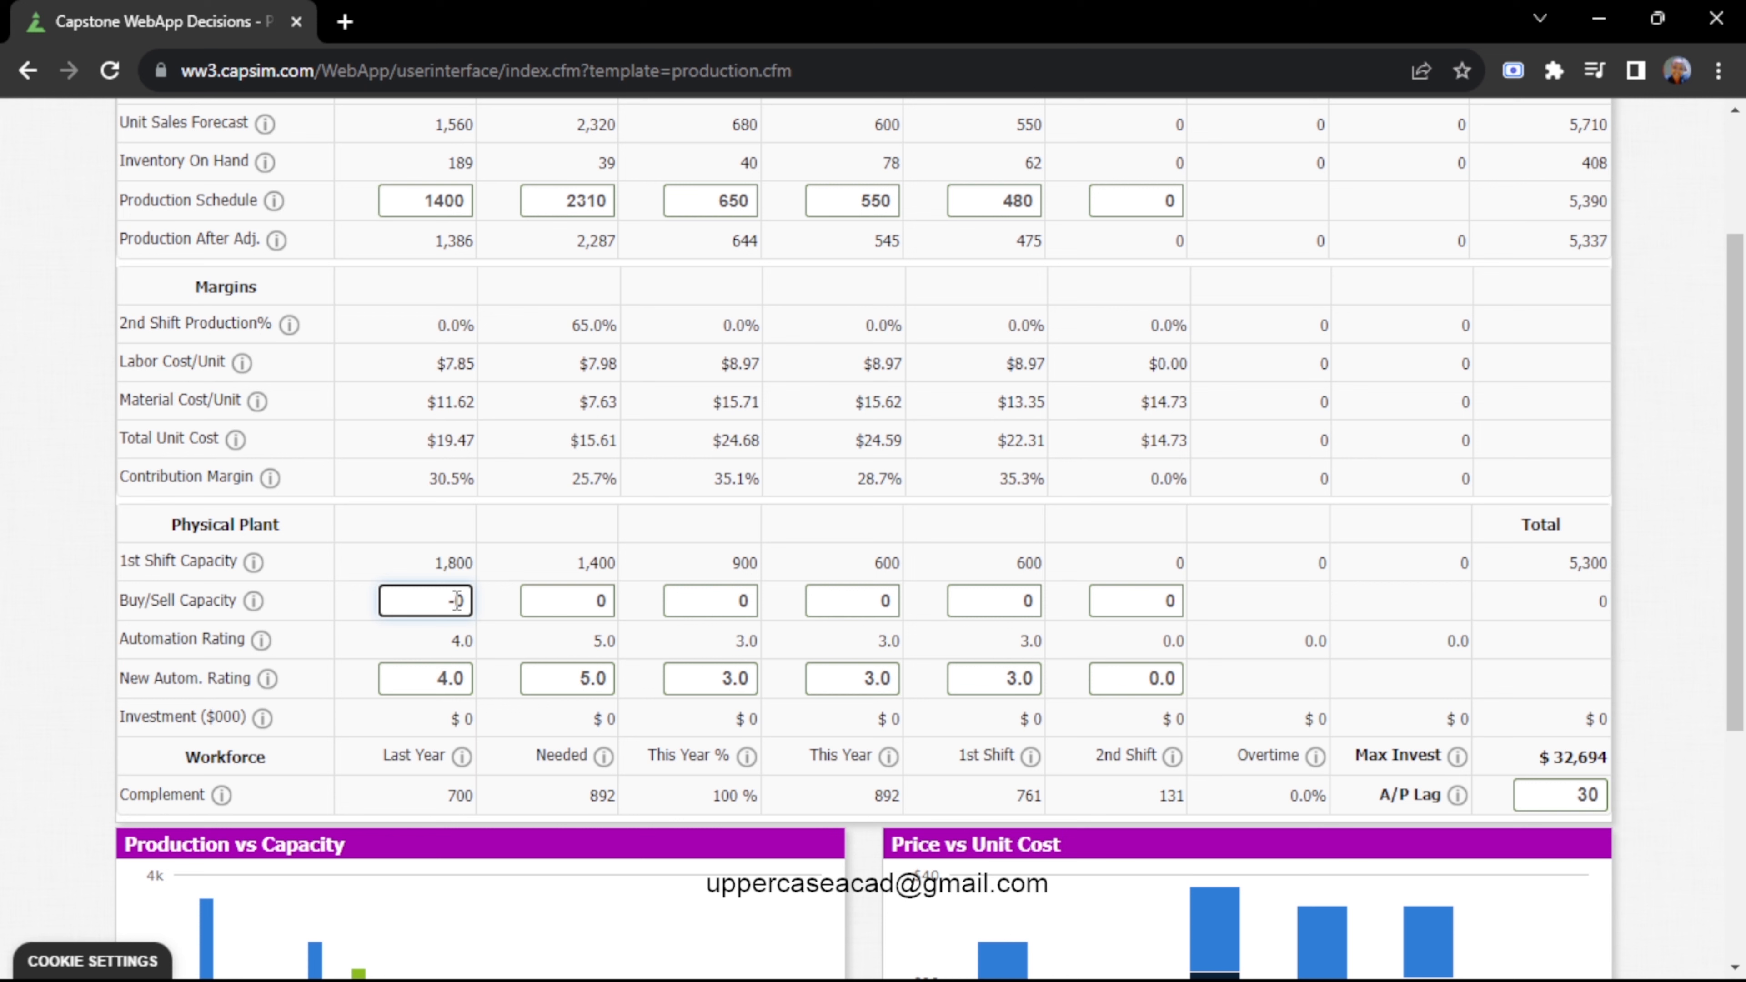
text(1)
key(BackSpace)
text(300)
Buy 100 units of capacity for Acre and 300 for Axe, and recalculate the Production decisions
click(580, 605)
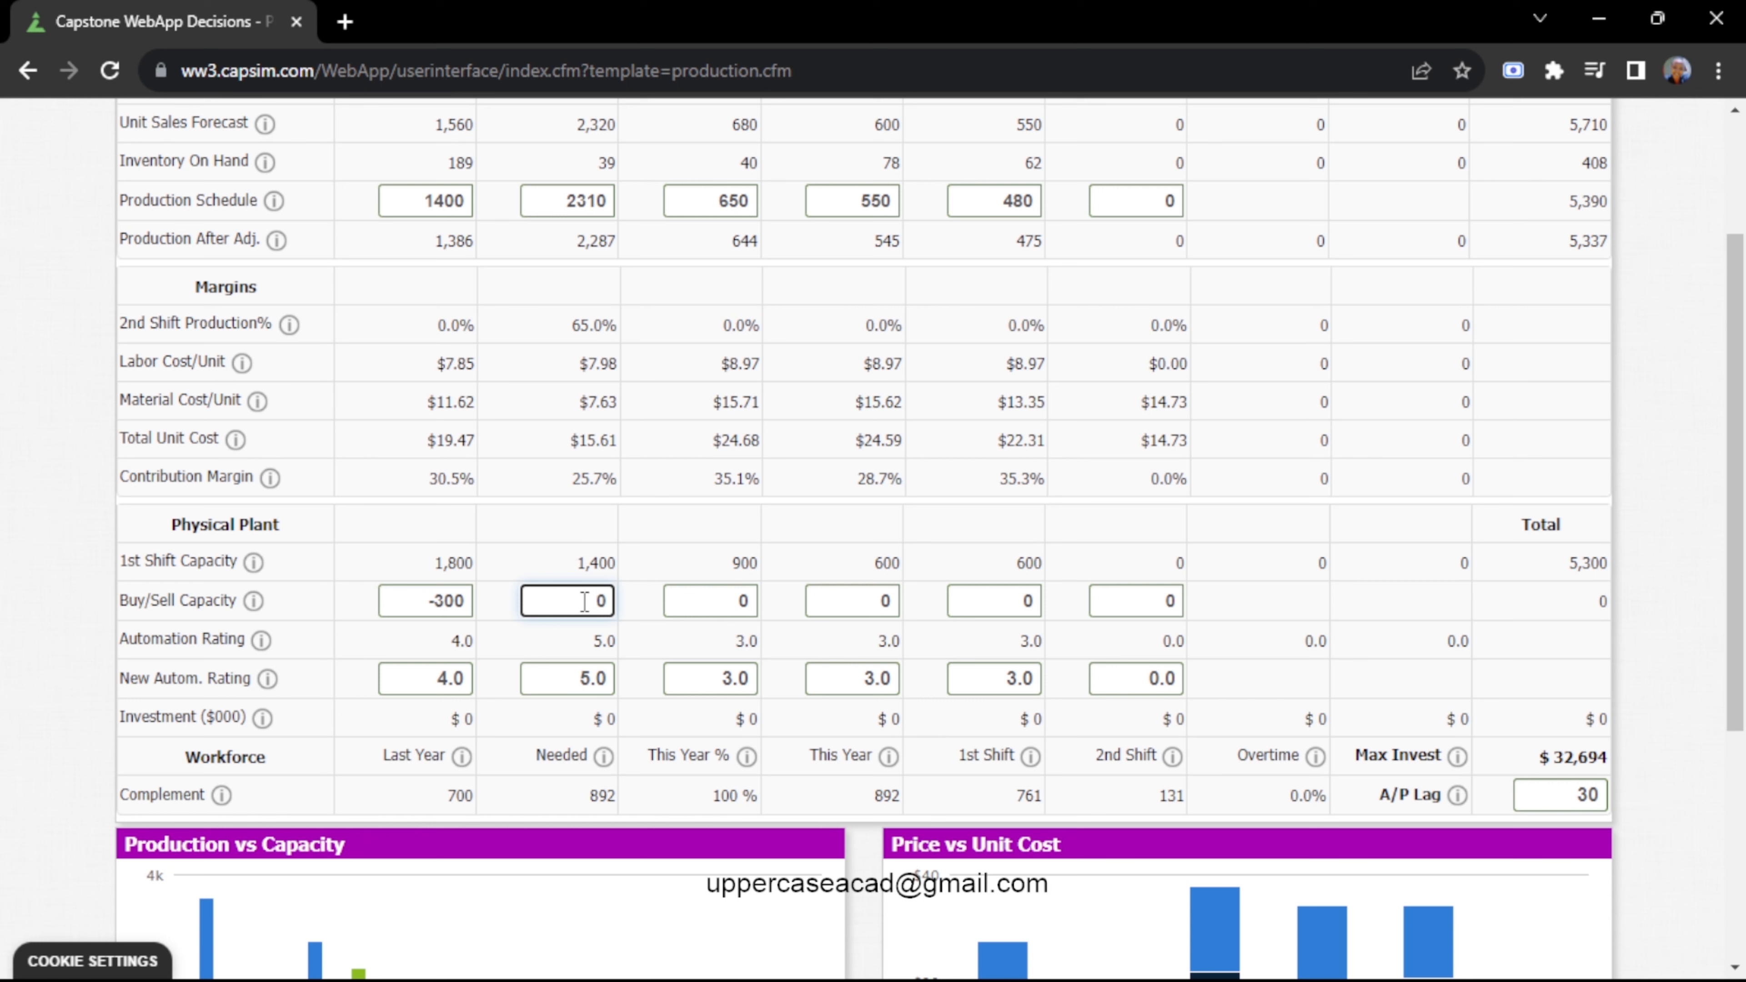
text(100)
click(1142, 598)
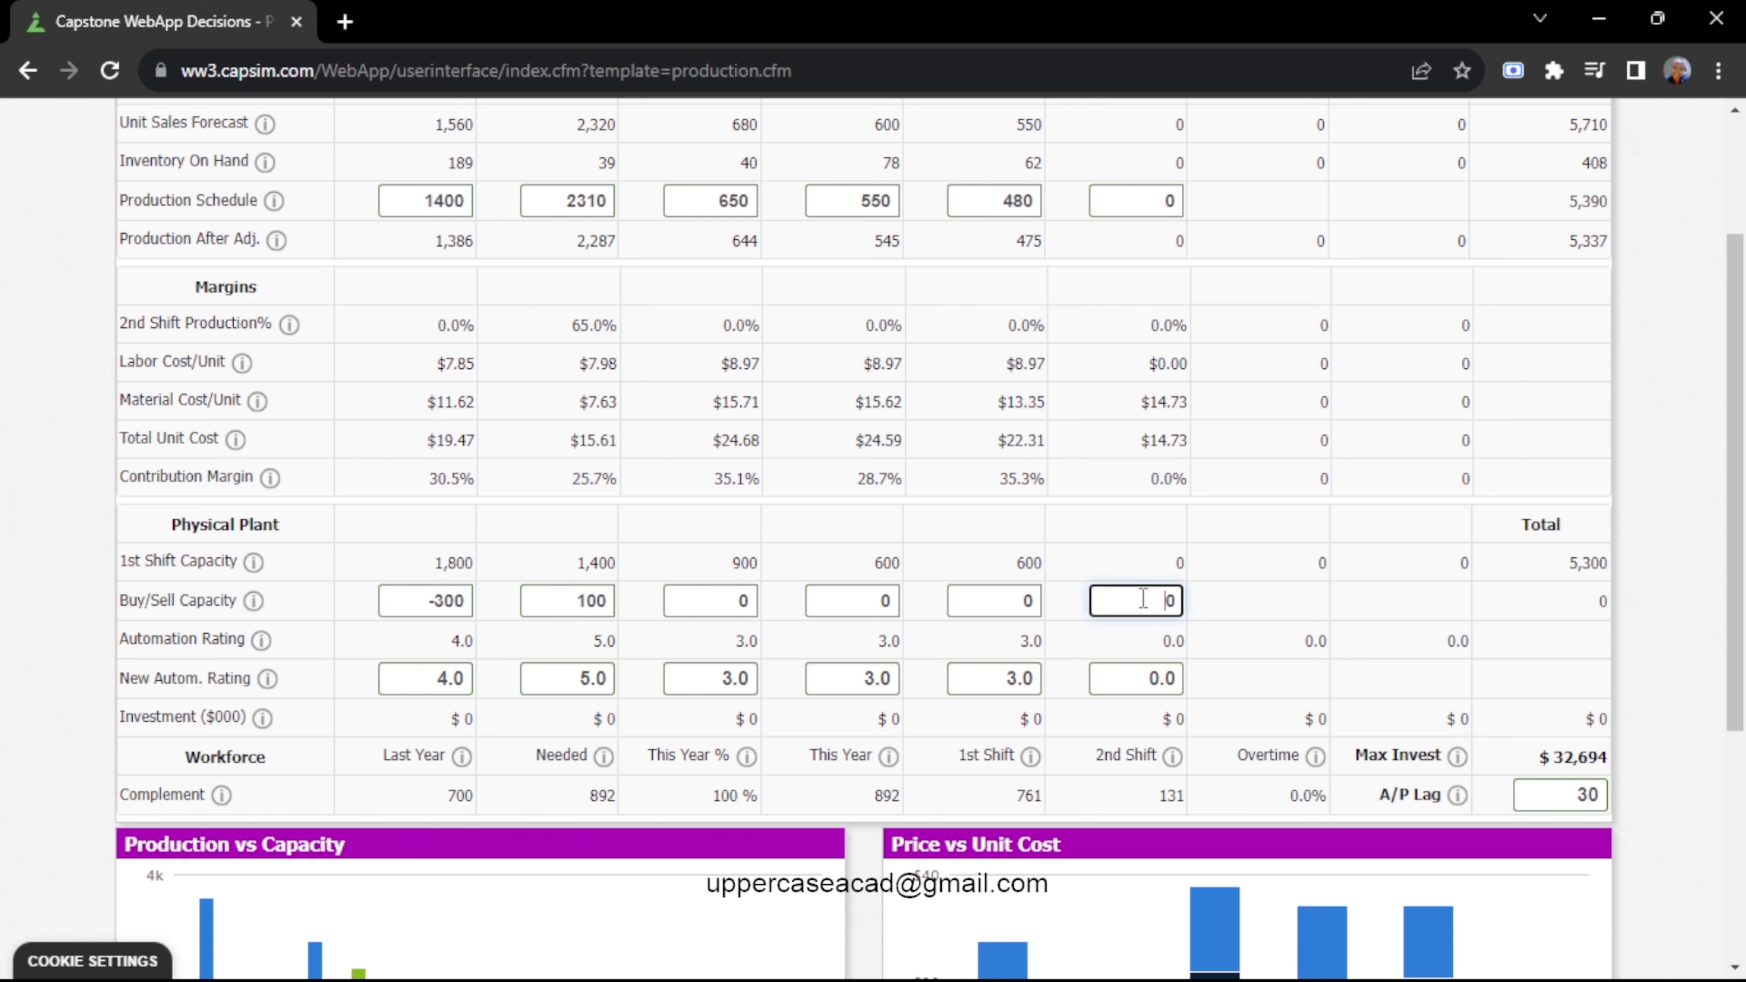
text(300)
scroll(1660, 607, up, 3)
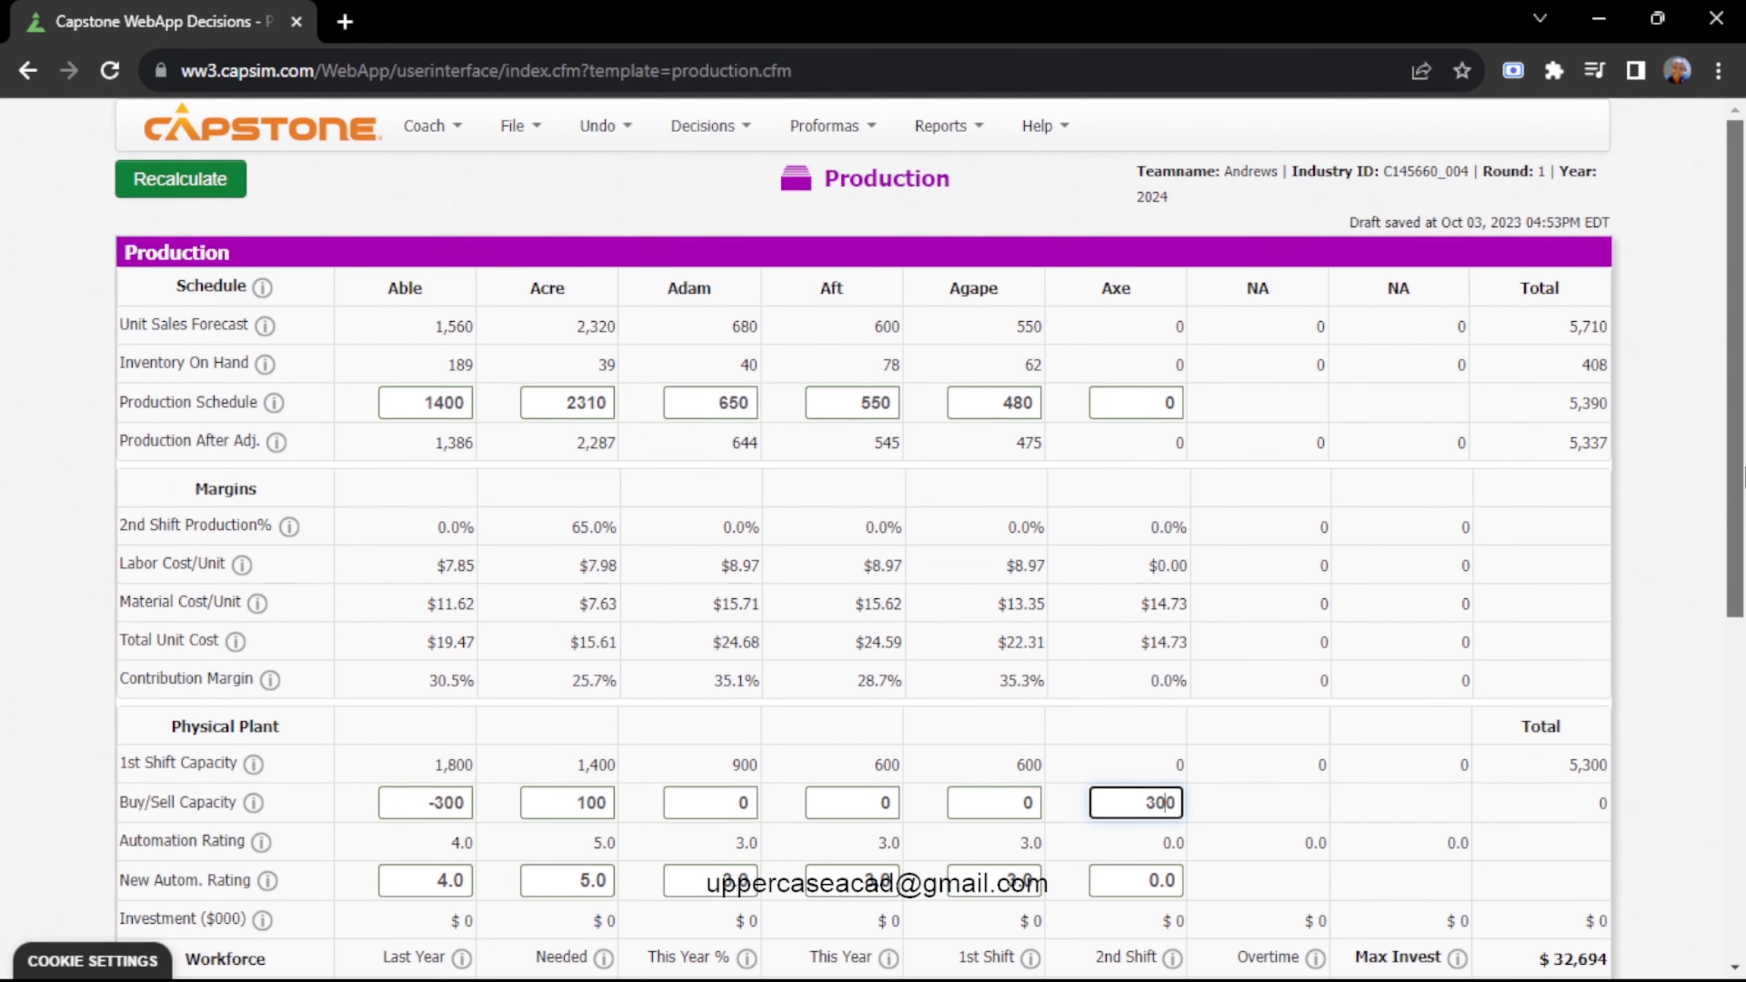
click(236, 192)
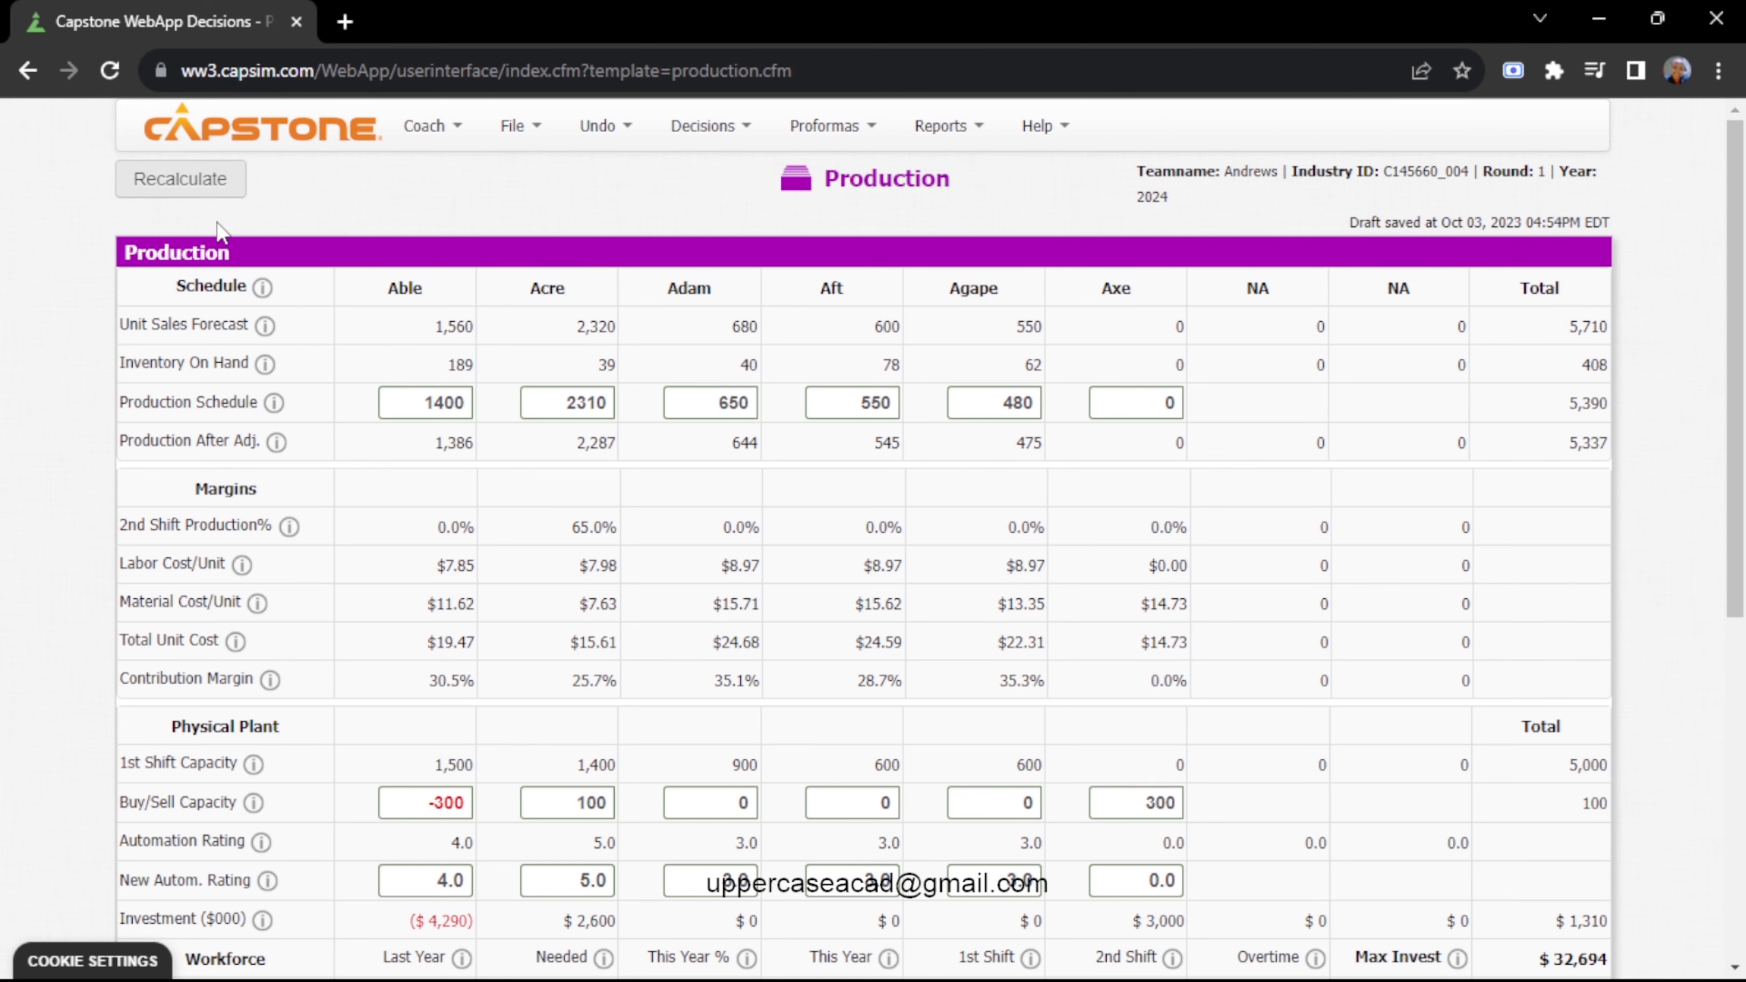
Compare the total plant investment with the maximum investment and set Able's new automation rating to 6.0
scroll(1738, 316, down, 2)
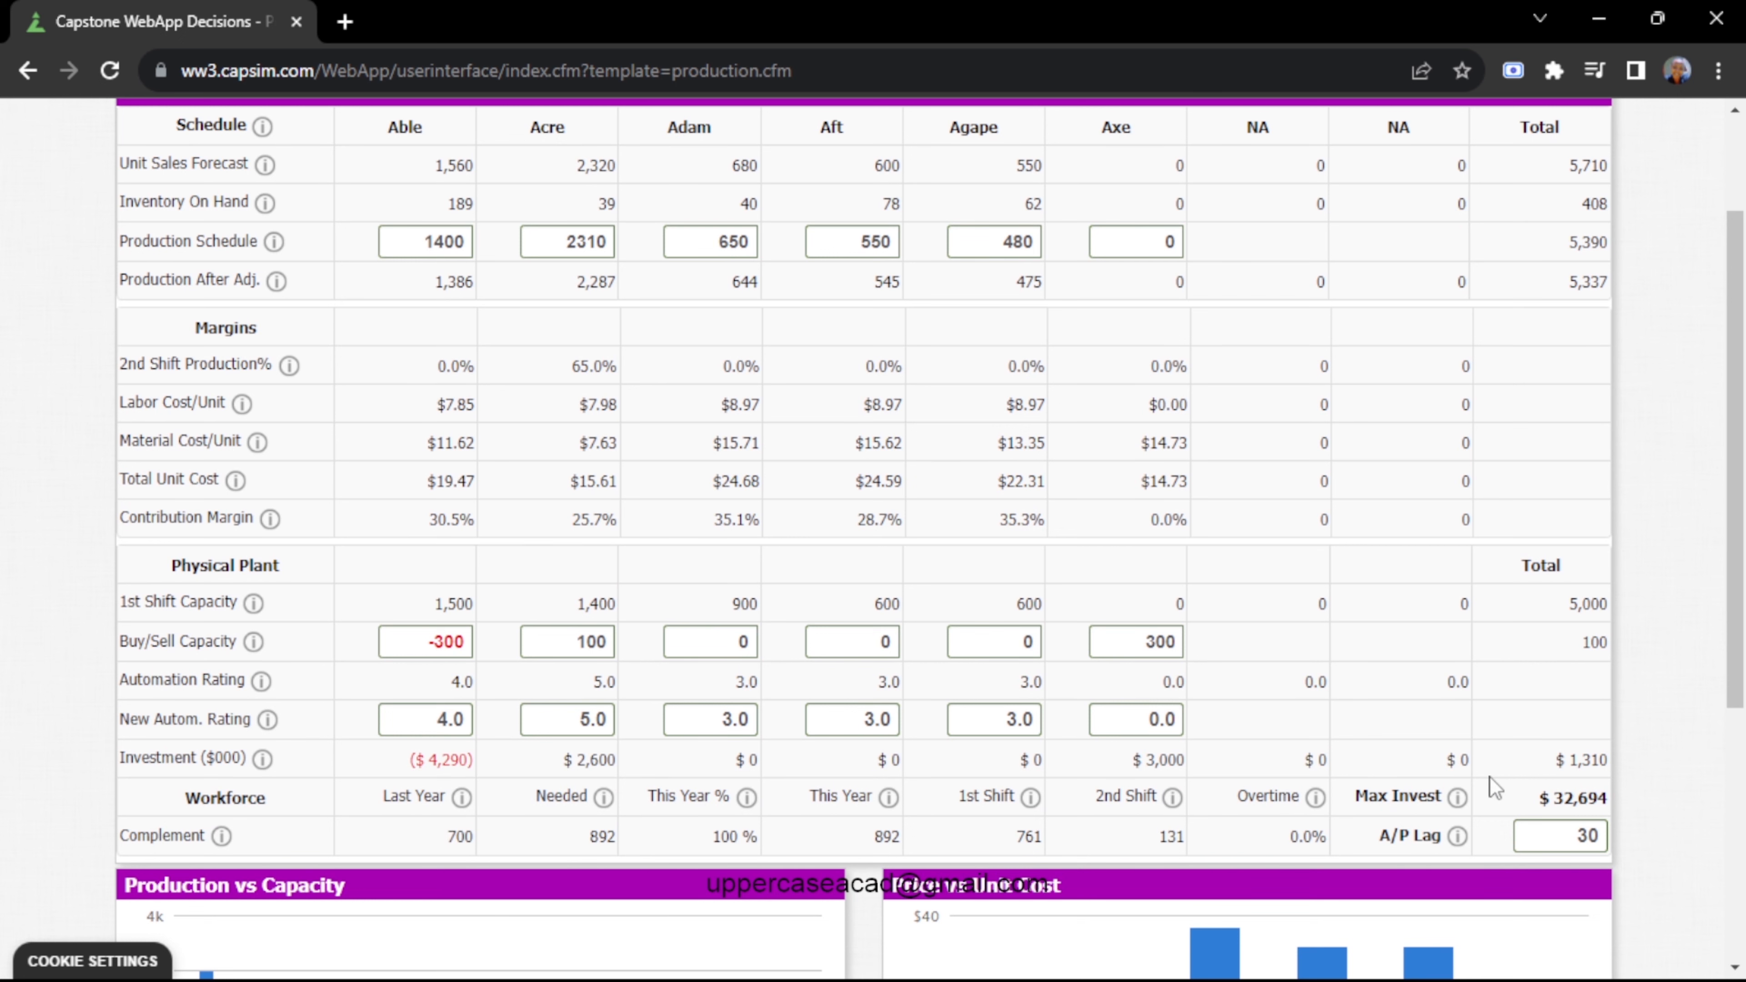
drag(1539, 801, 1610, 782)
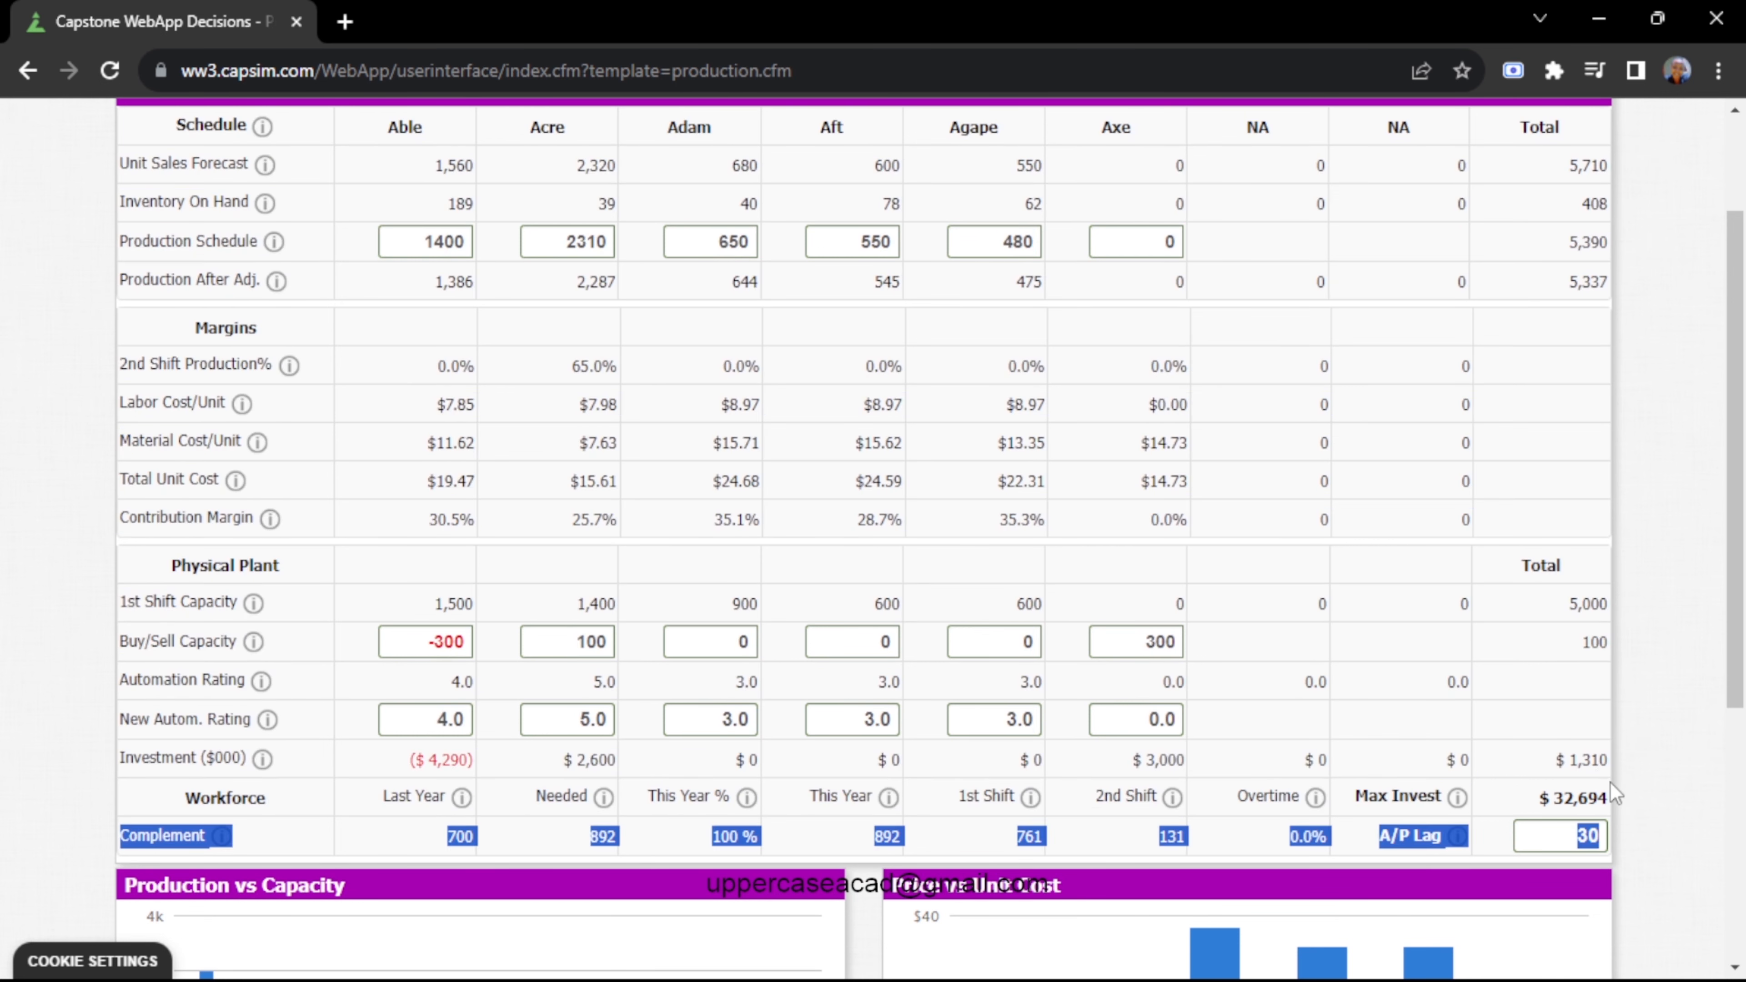
click(1563, 759)
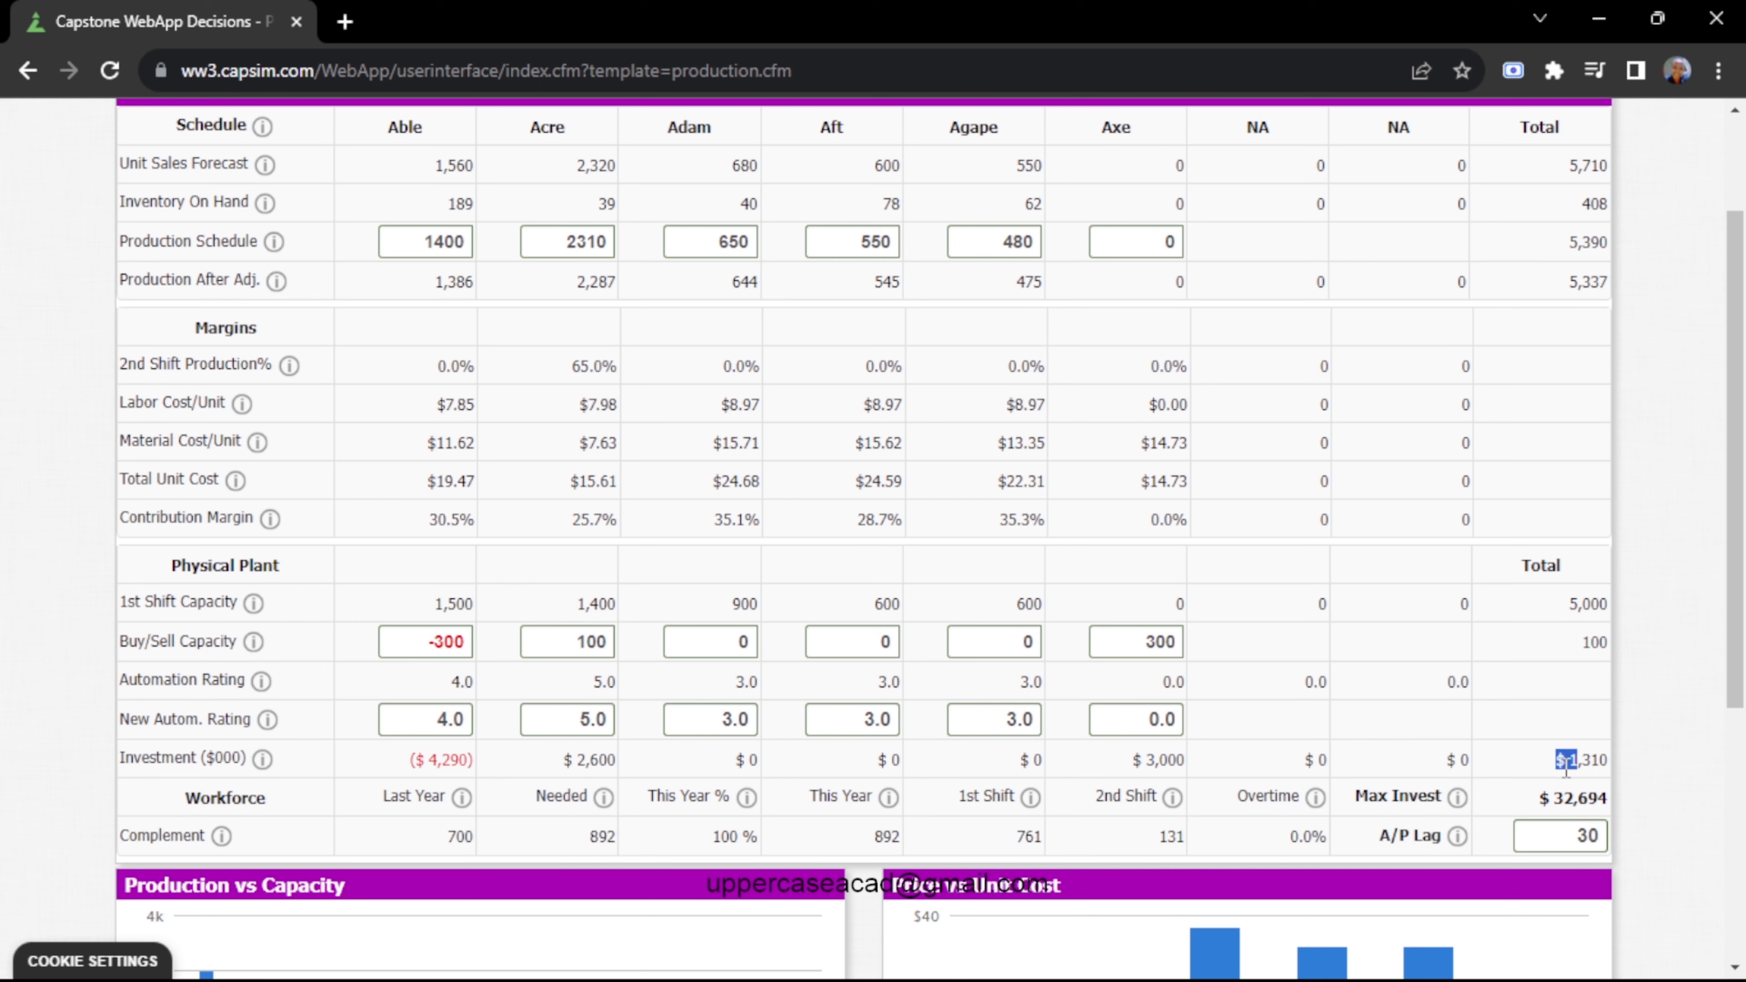
drag(1539, 797, 1593, 798)
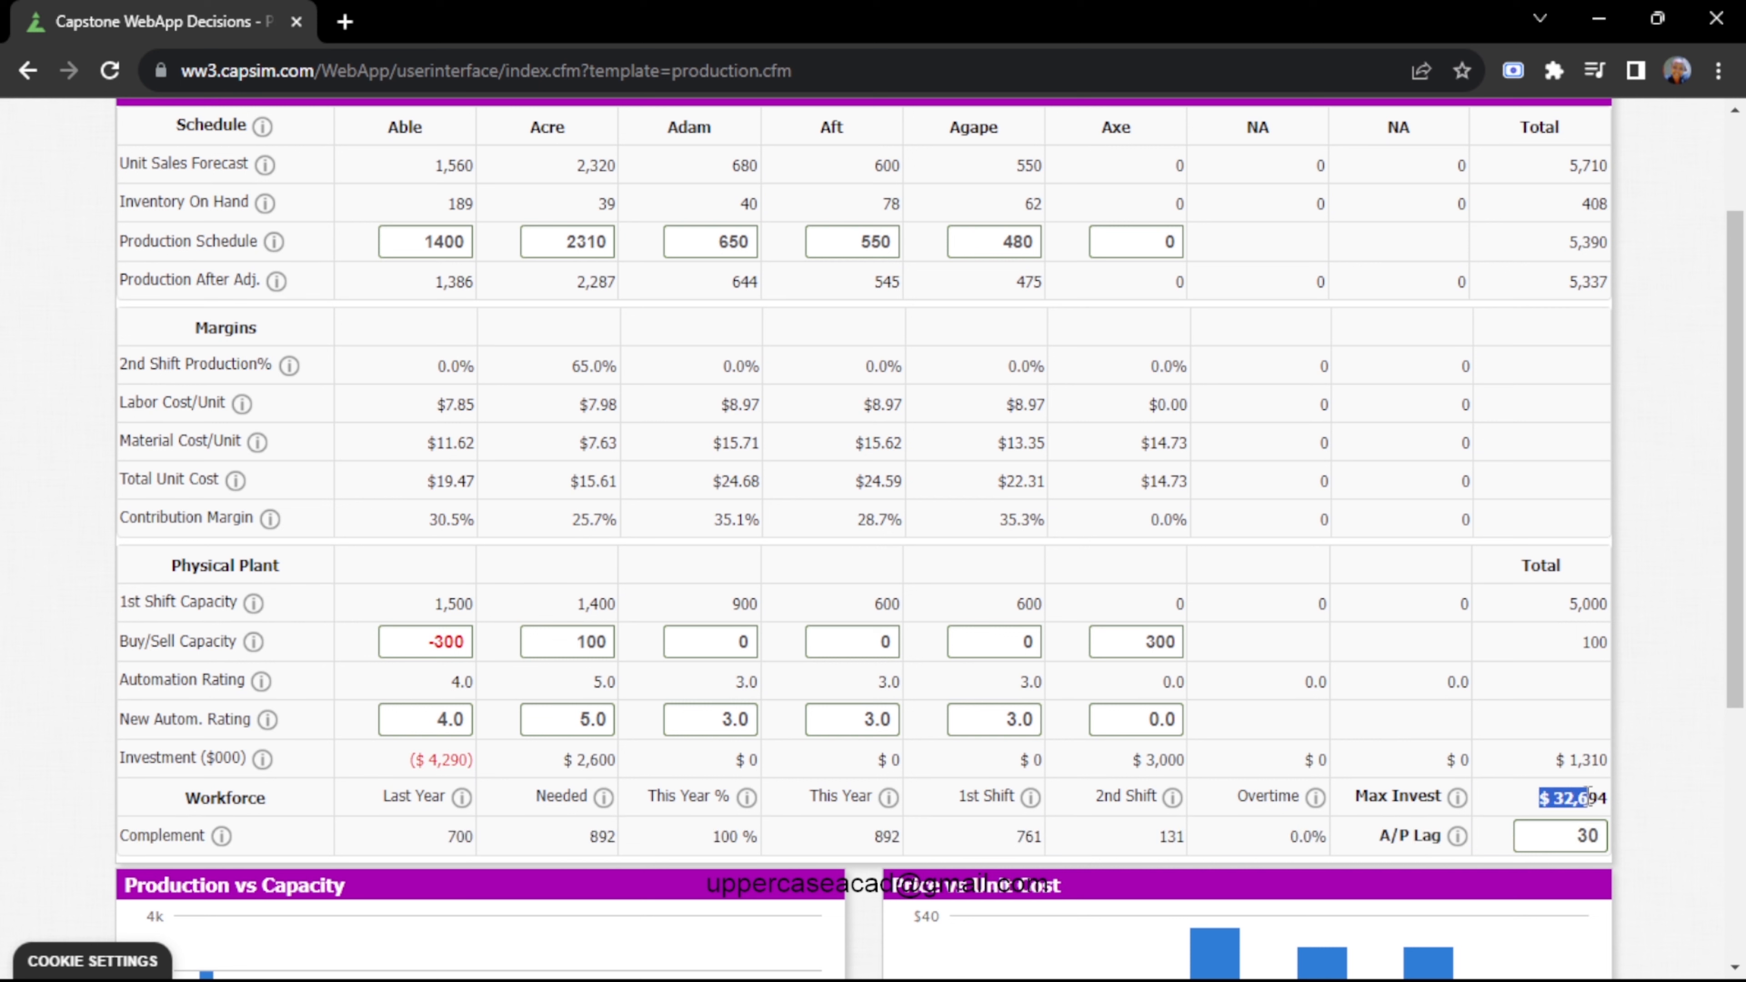
click(1521, 771)
click(450, 722)
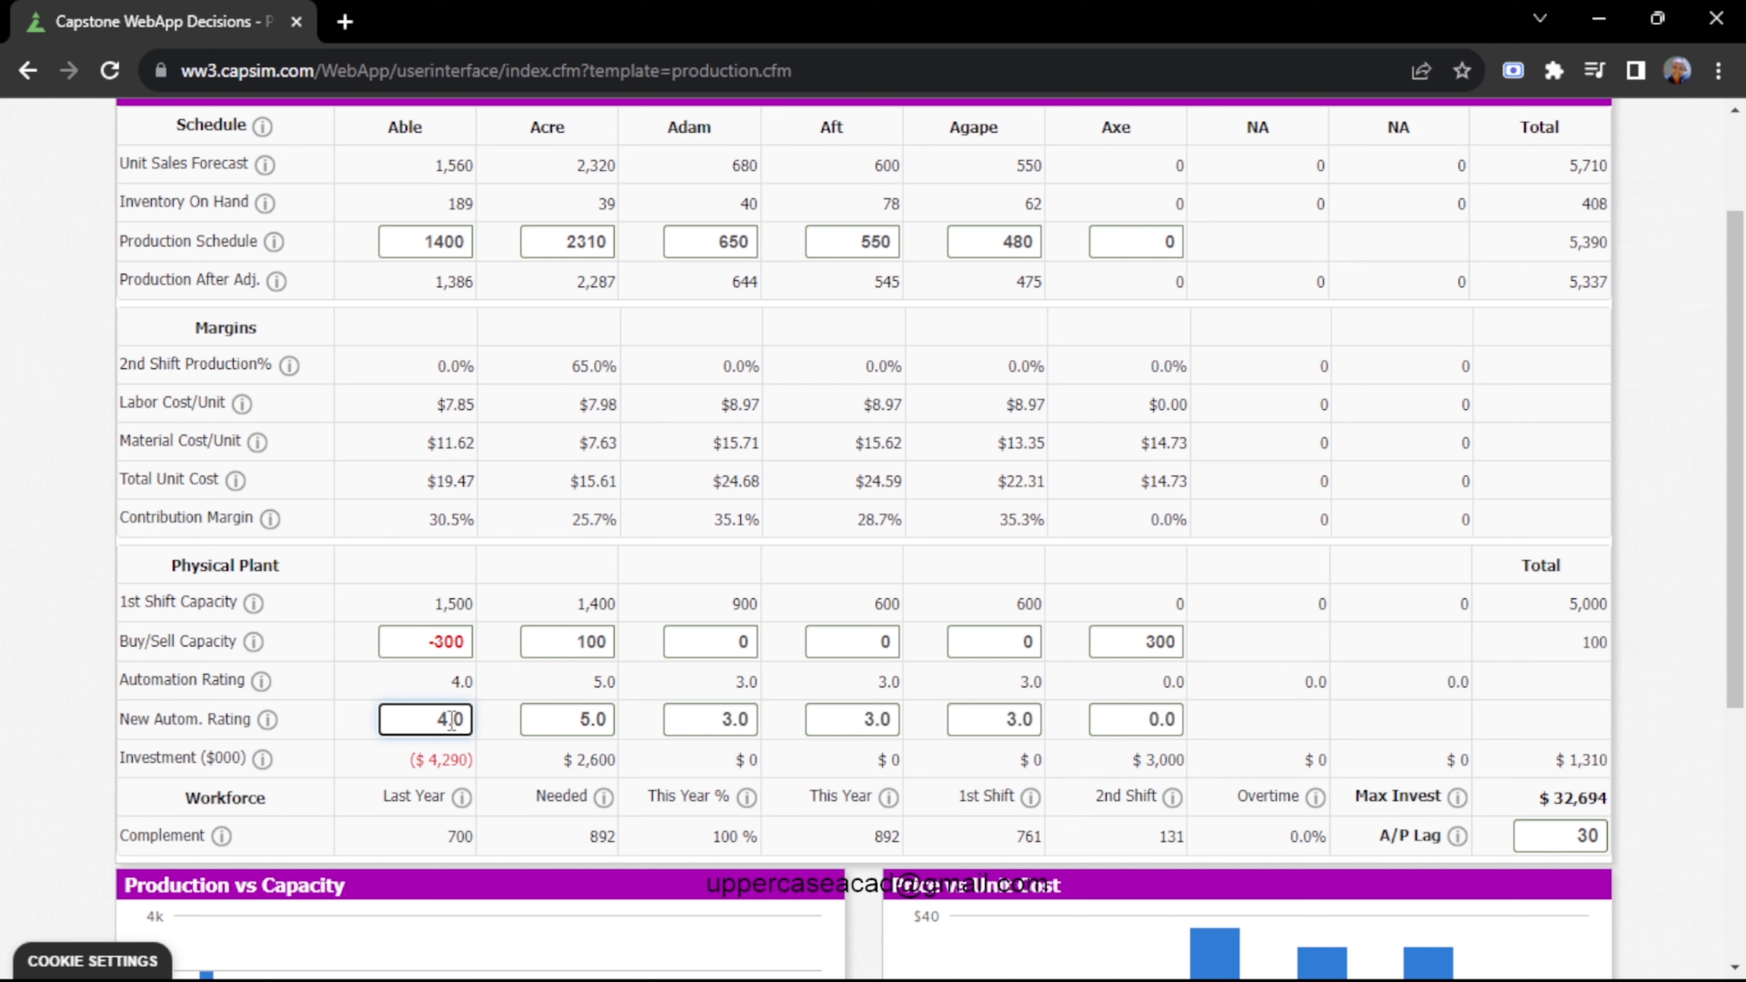
key(BackSpace)
key(BackSpace)
text(6.)
Set Acre's new automation rating to 7.0
click(595, 720)
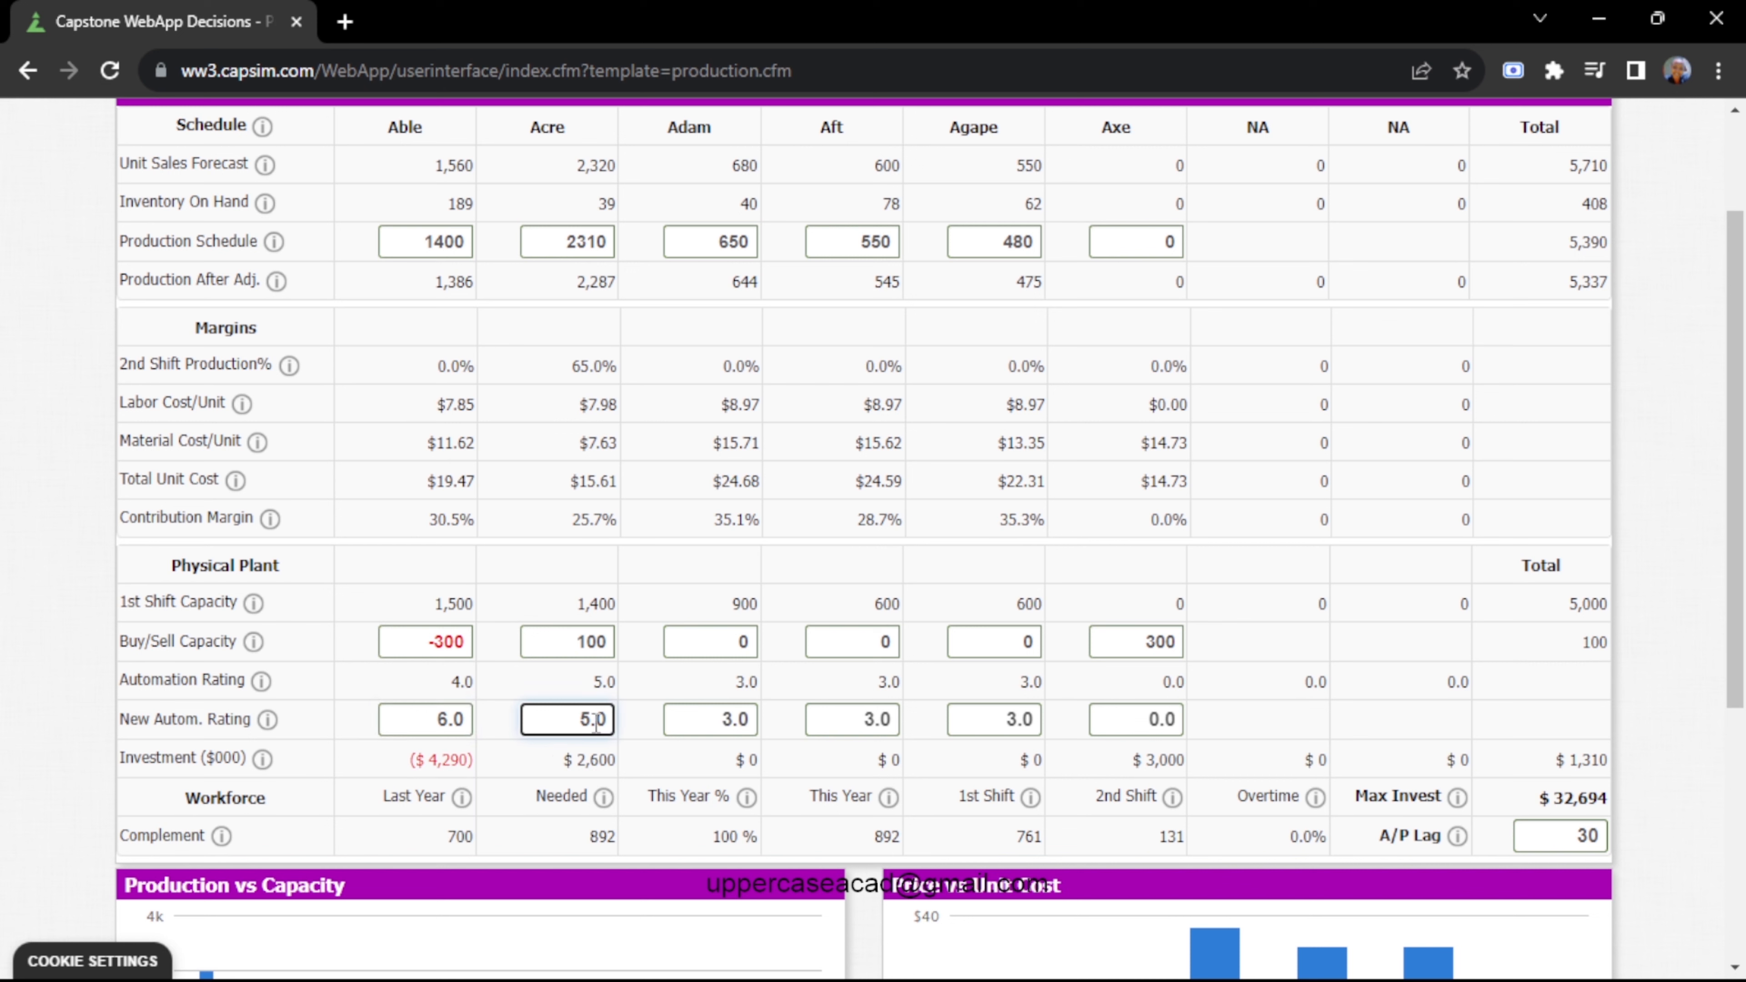
key(BackSpace)
text(7)
click(626, 714)
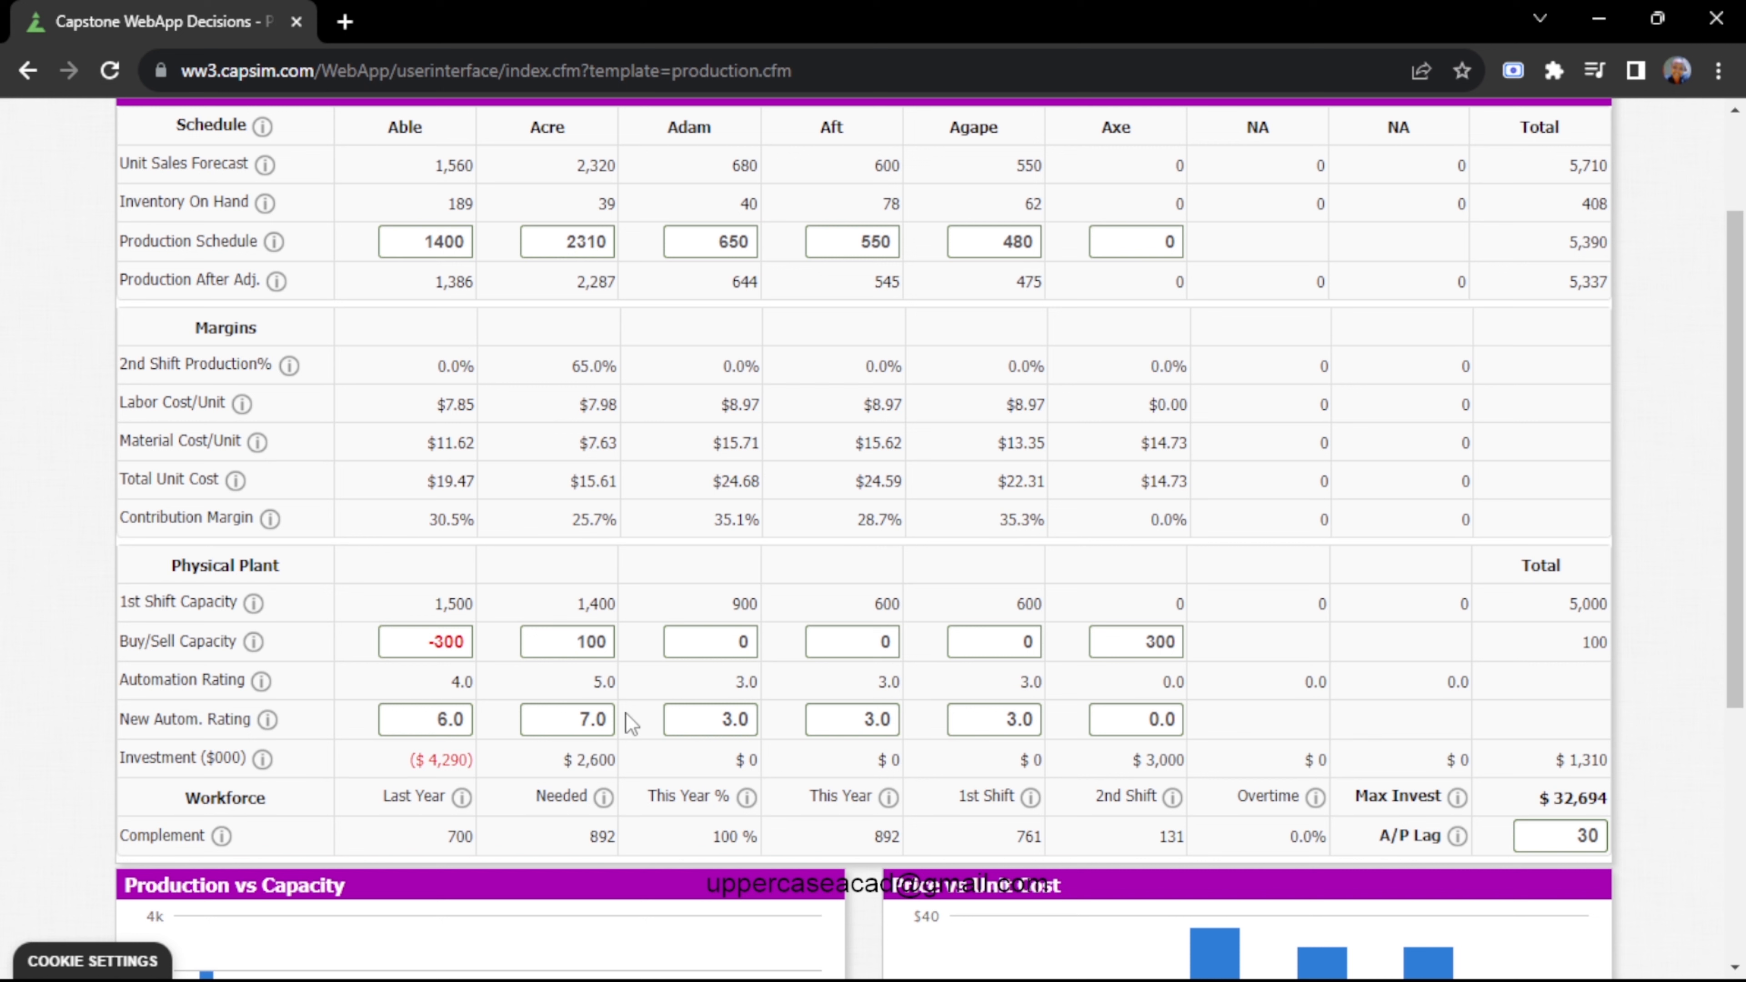
Set Aft's new automation rating to 4.0, recalculate the Production decisions and check the plant investment against the maximum
click(879, 719)
key(BackSpace)
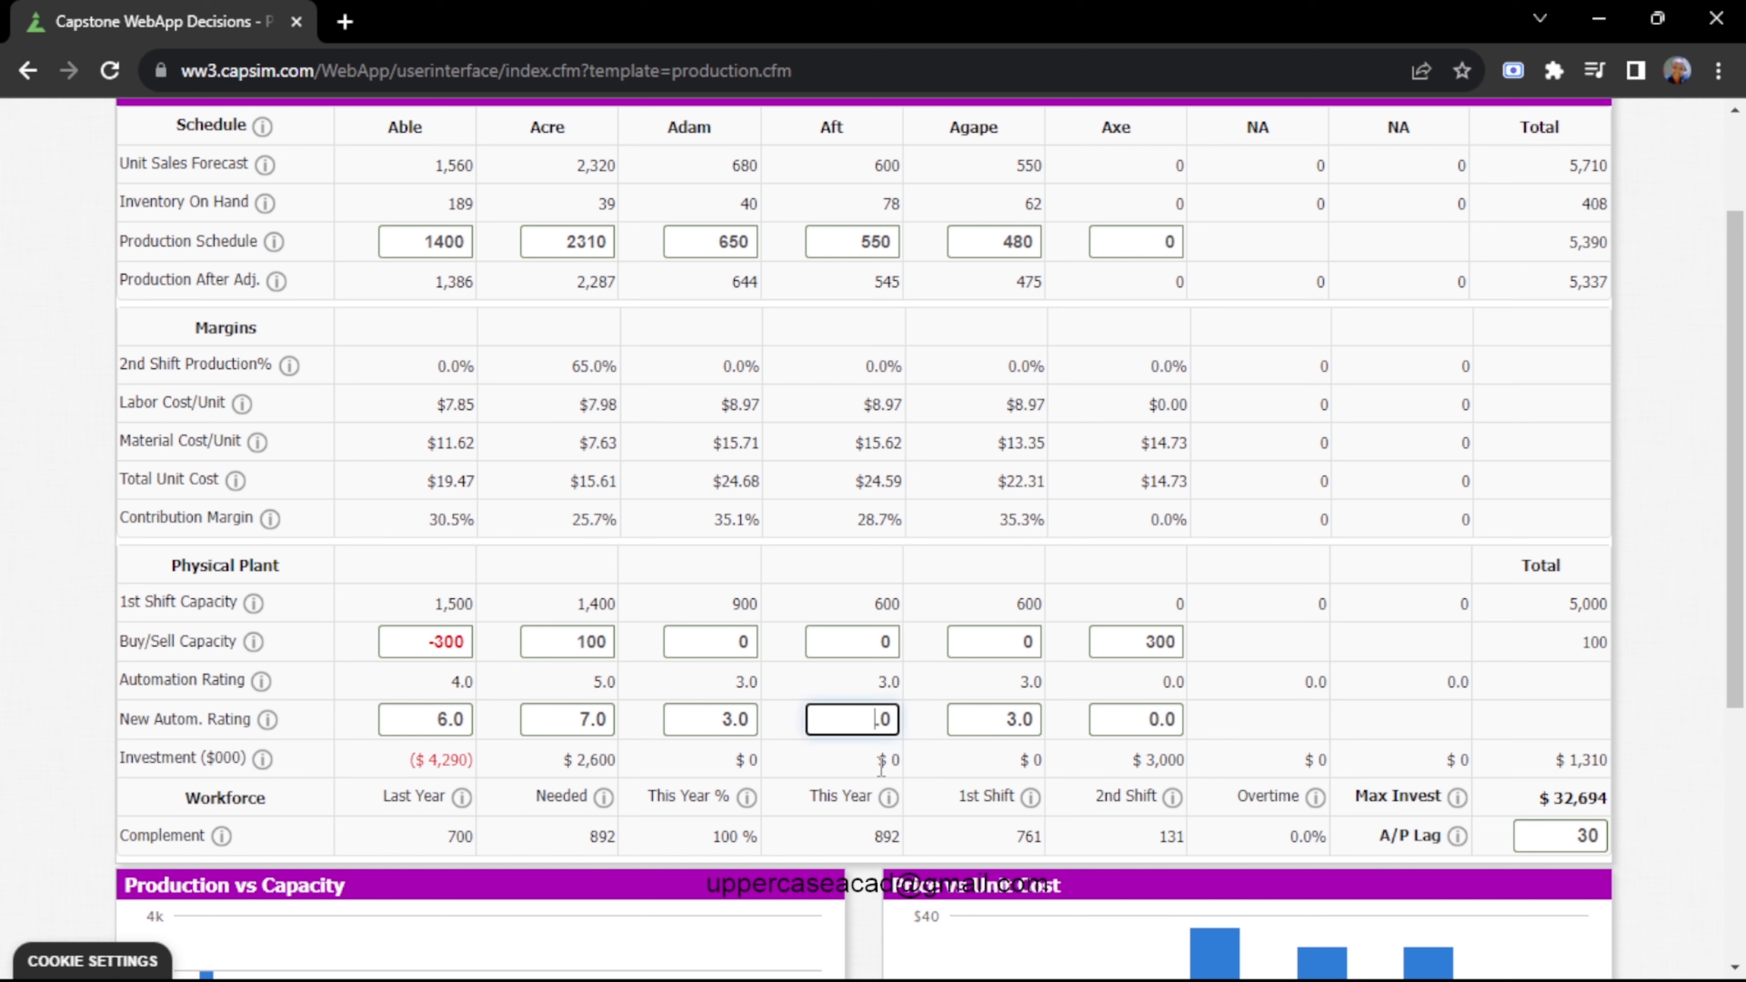
text(4)
scroll(1741, 663, up, 3)
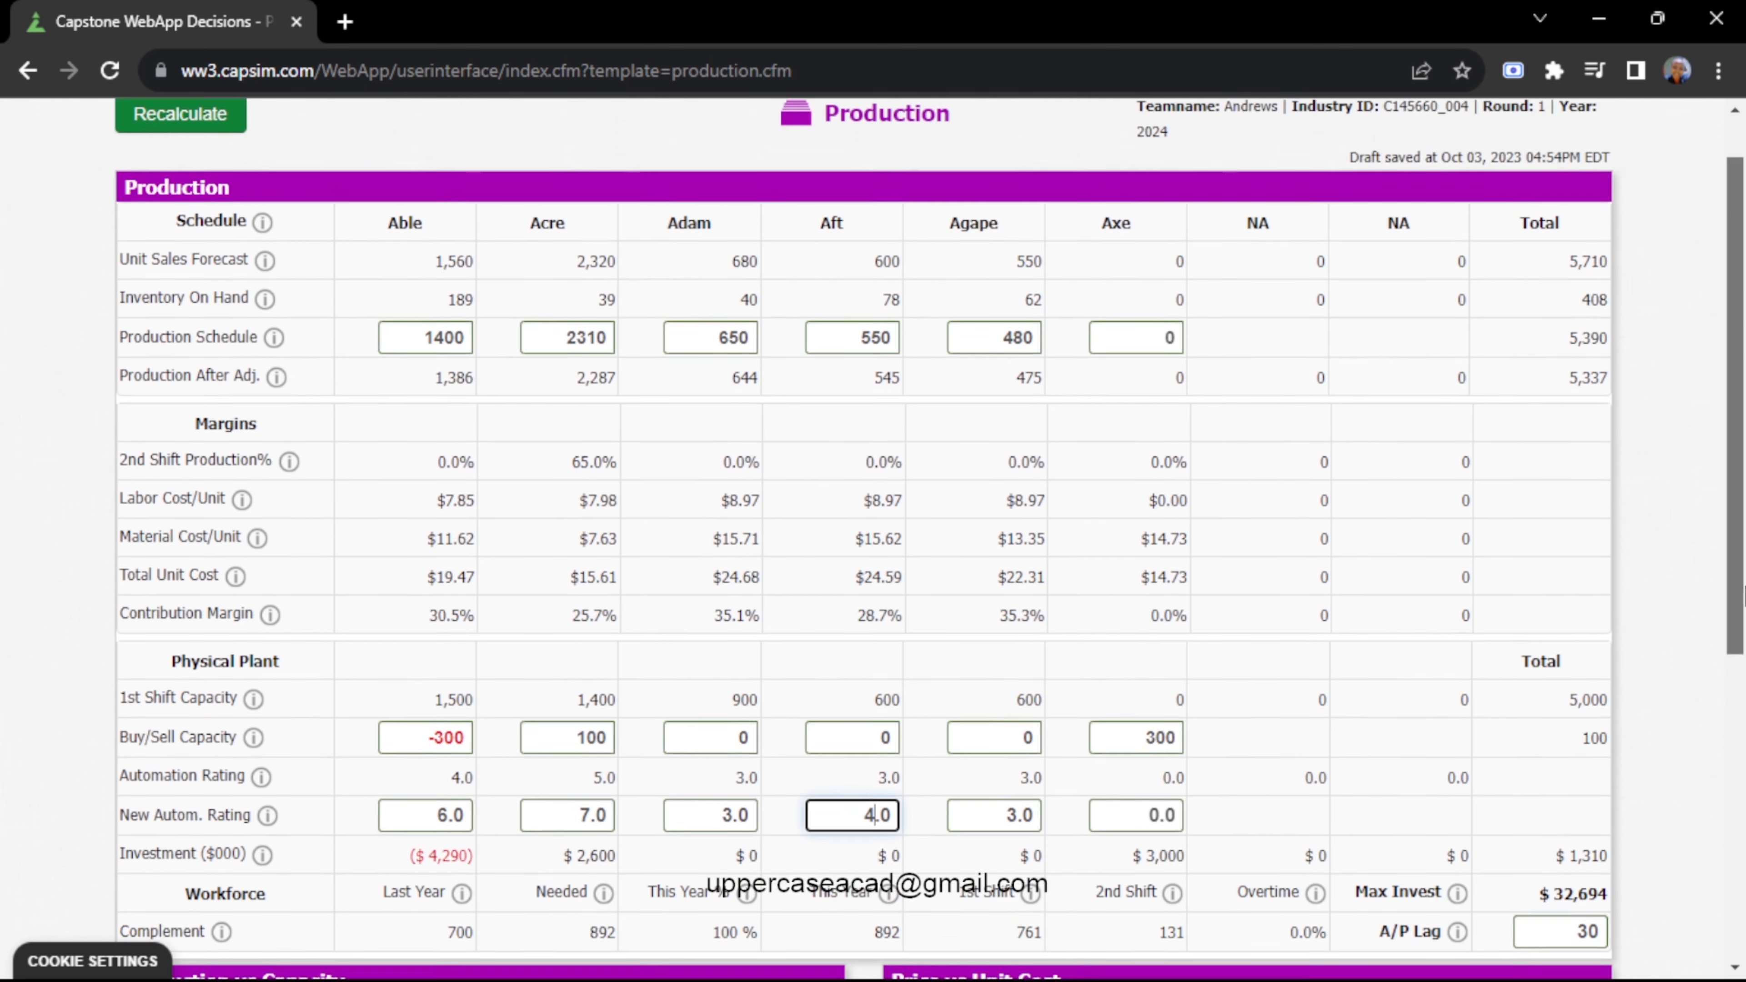
click(181, 154)
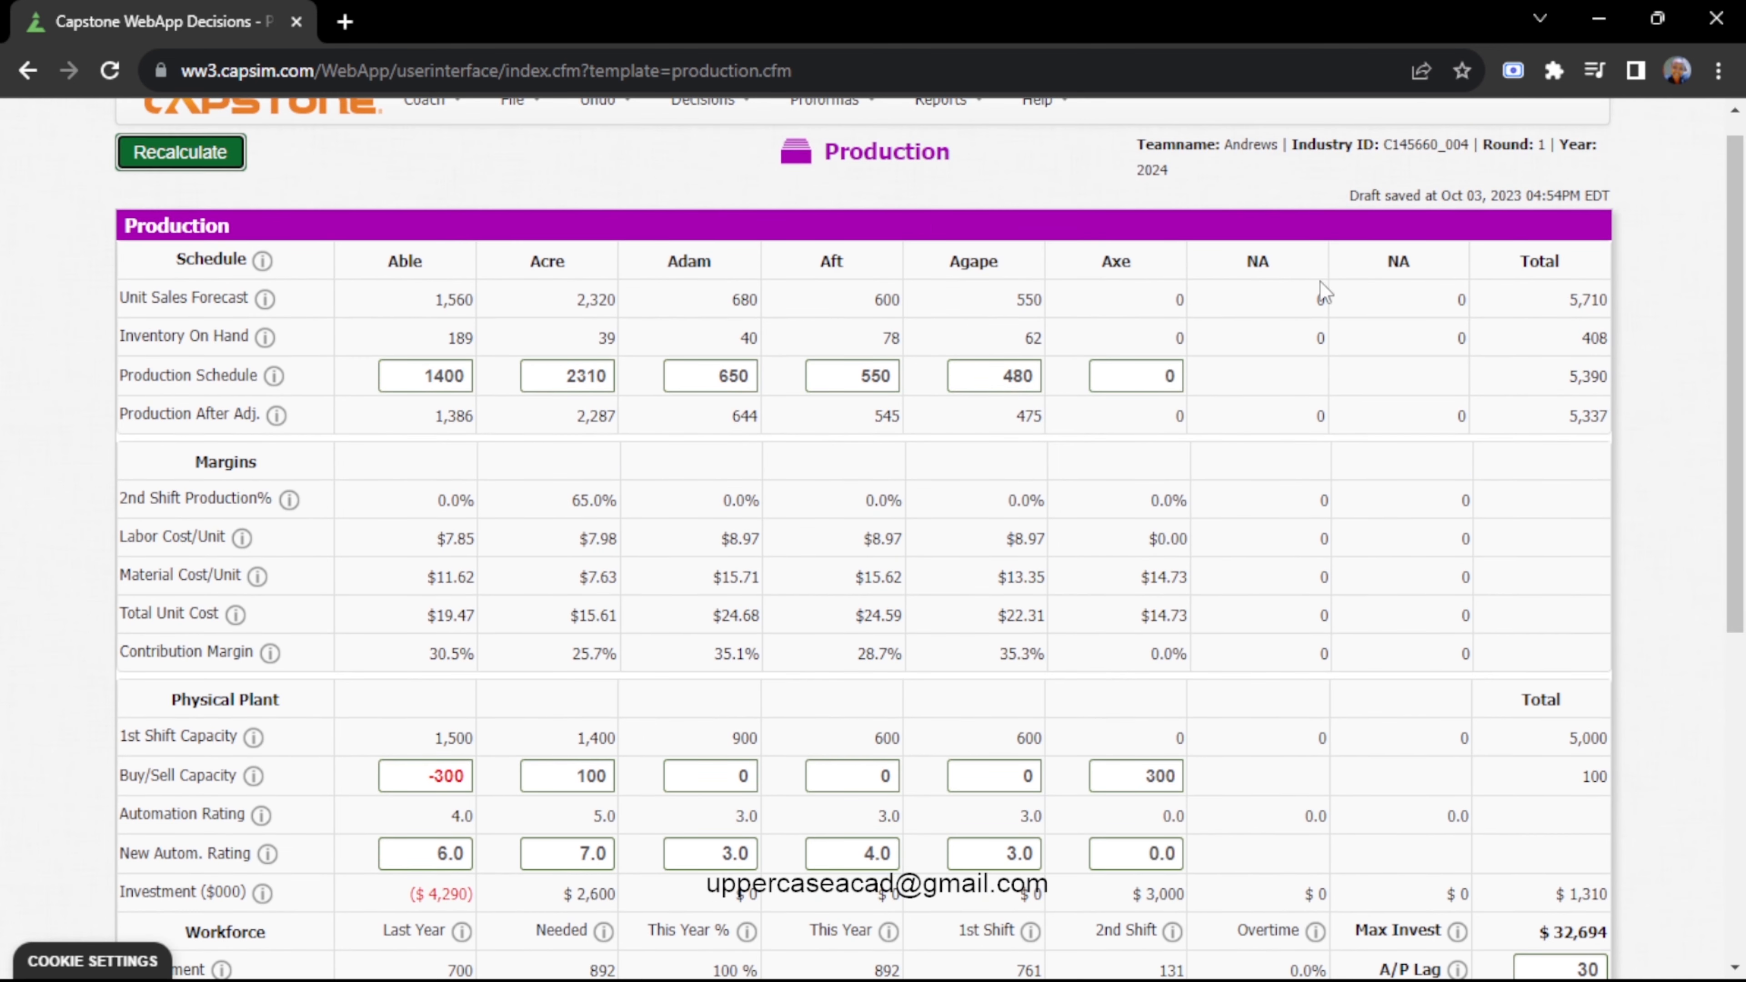
scroll(1742, 372, down, 3)
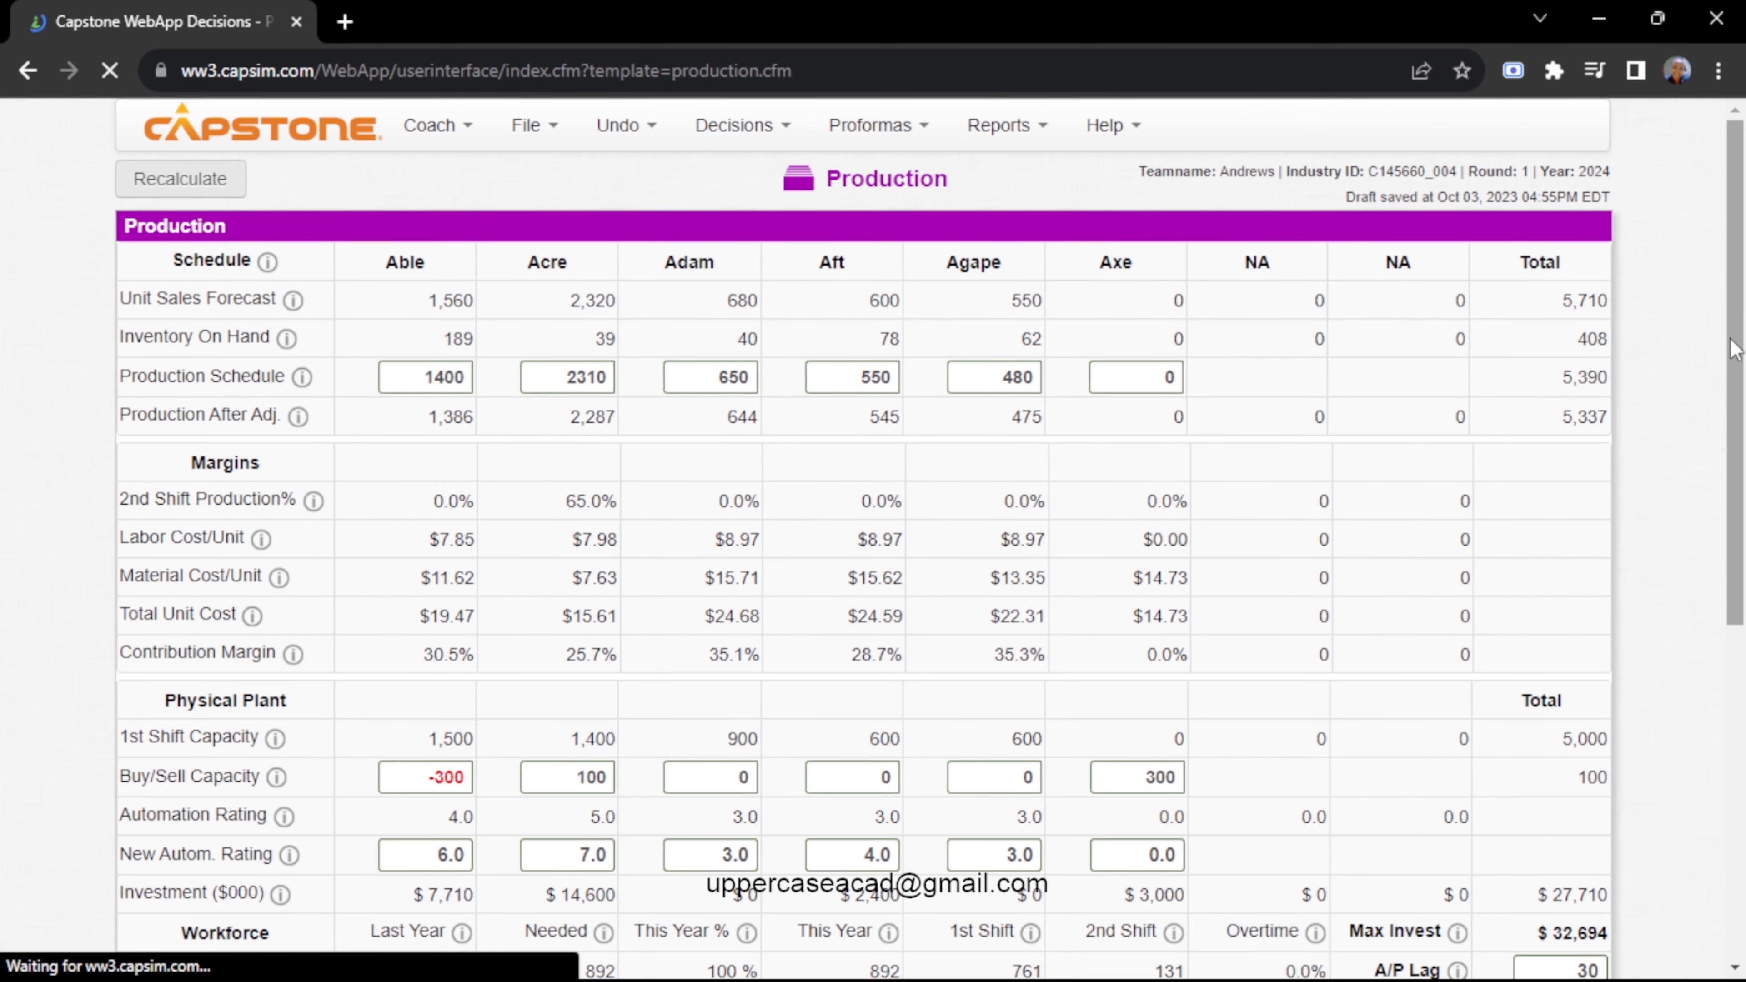
drag(1733, 349, 1742, 434)
scroll(1742, 433, up, 1)
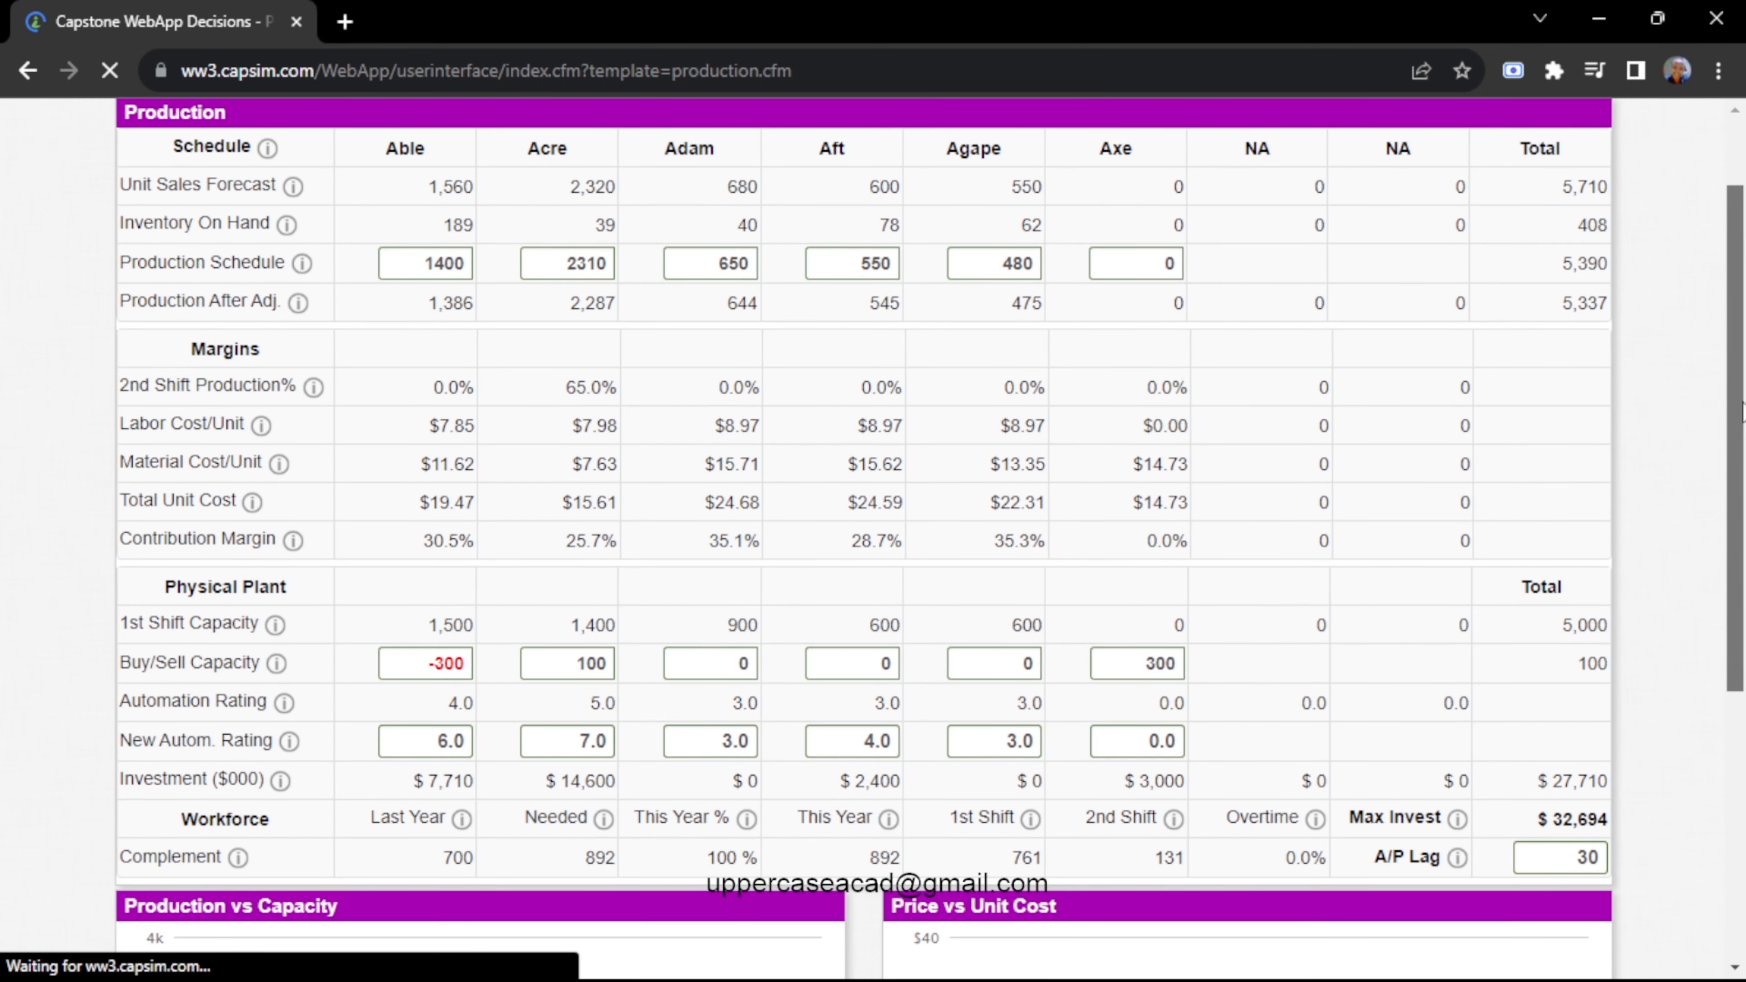
Review the round 1 projected results in the proforma Balanced Scorecard, from the financial criteria through the customer criteria
scroll(1742, 406, up, 3)
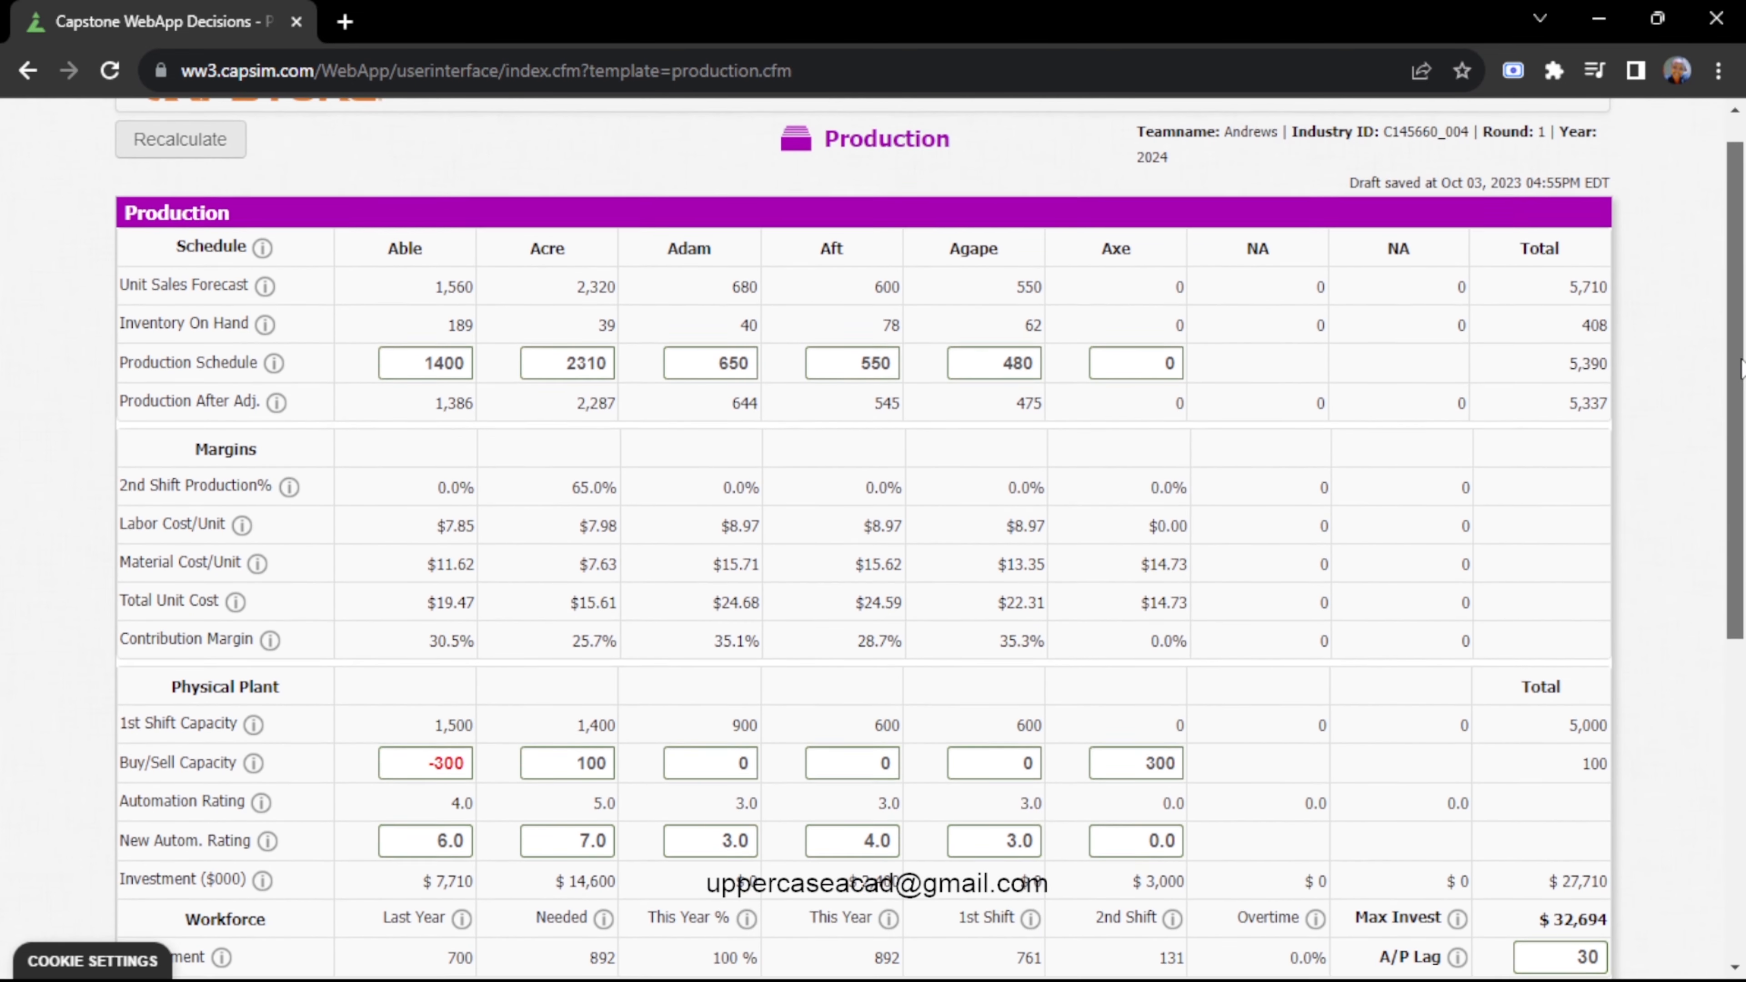
scroll(1742, 367, up, 1)
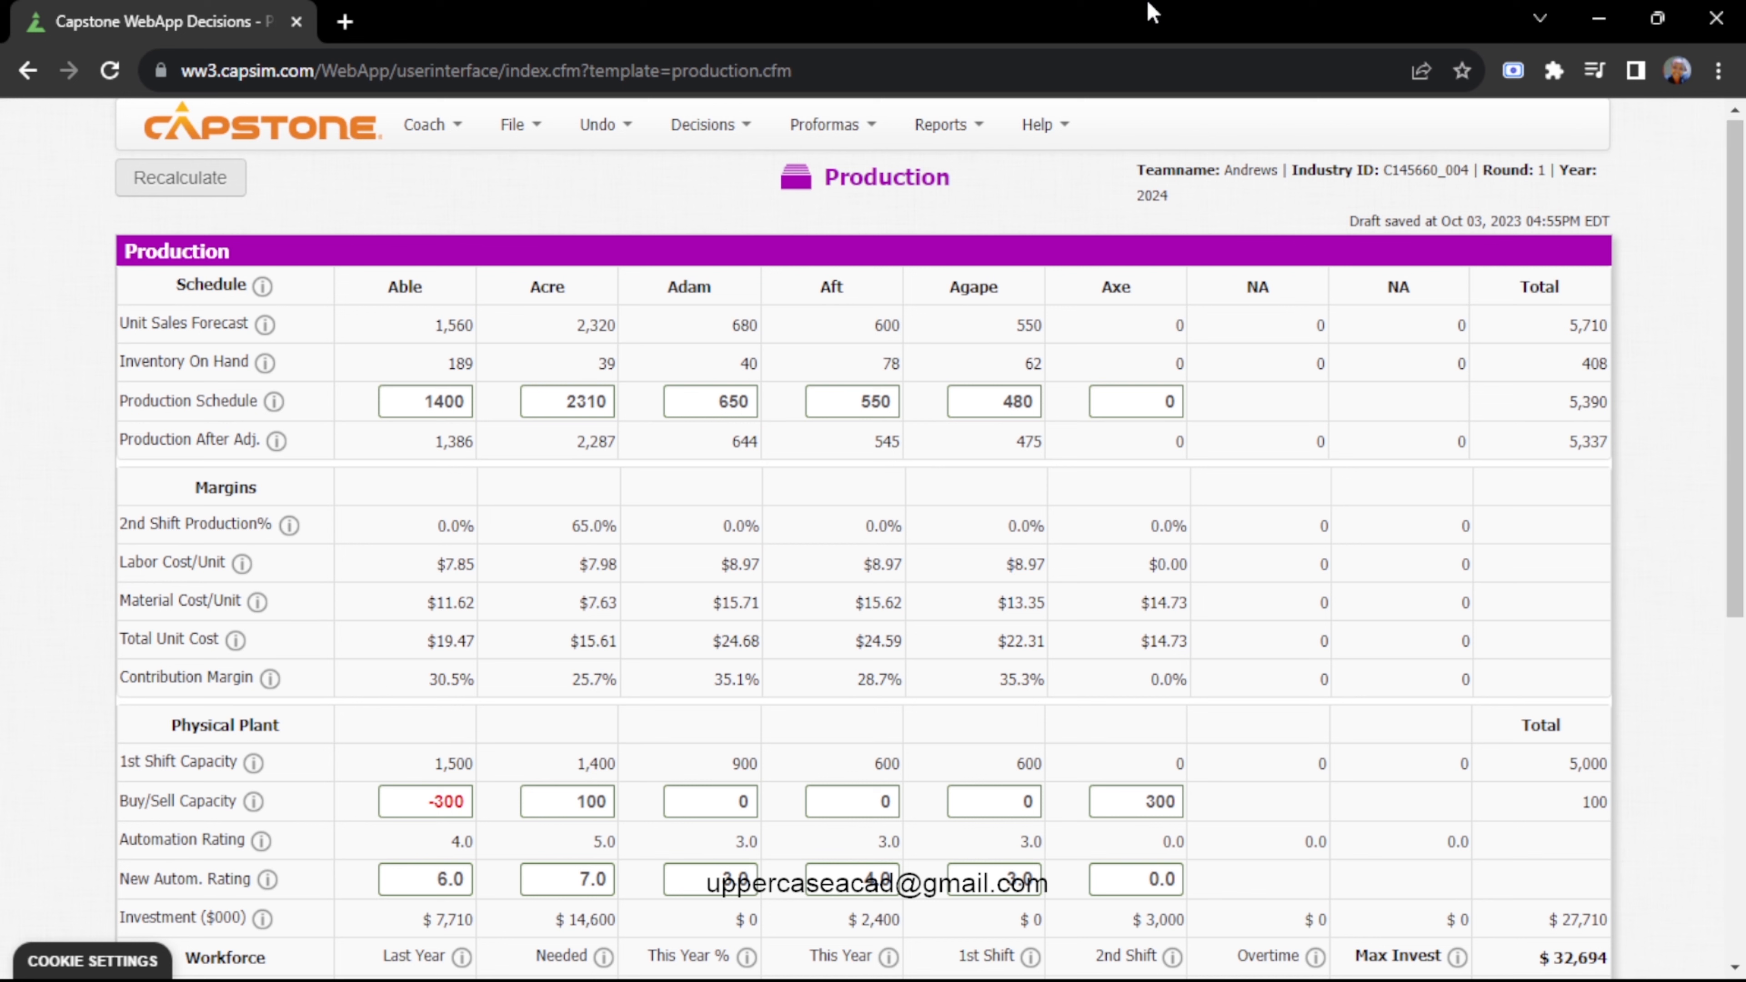
click(747, 139)
click(845, 146)
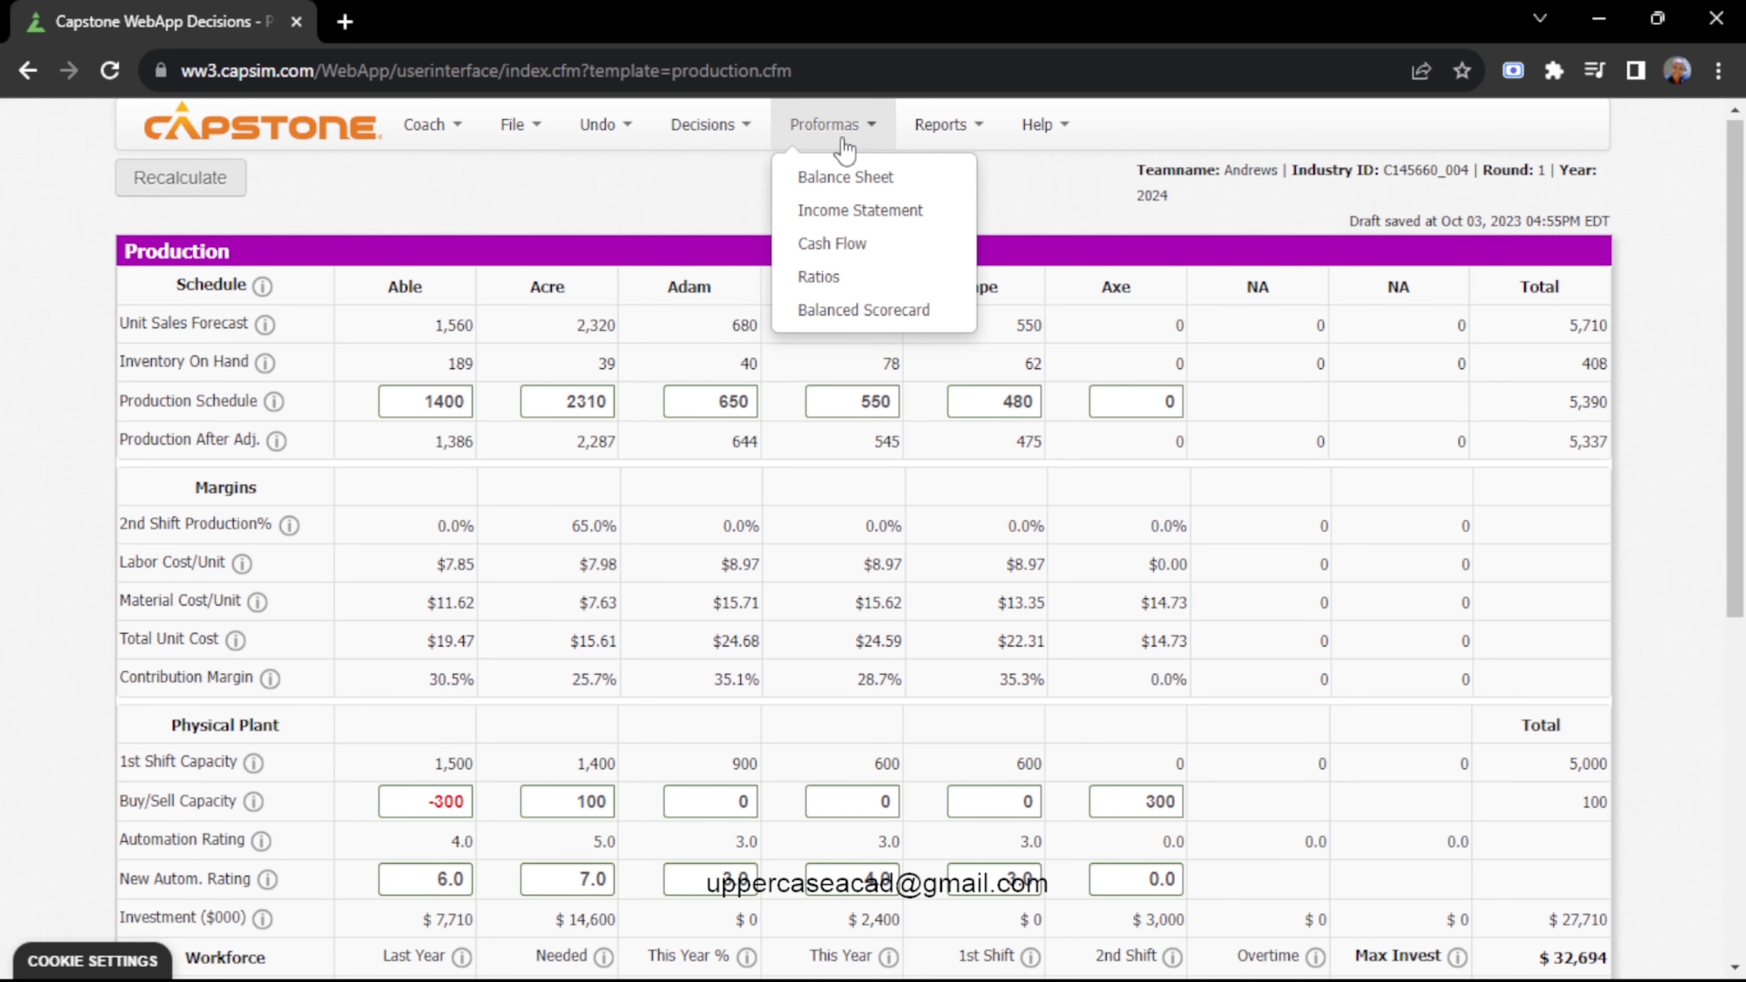
click(882, 310)
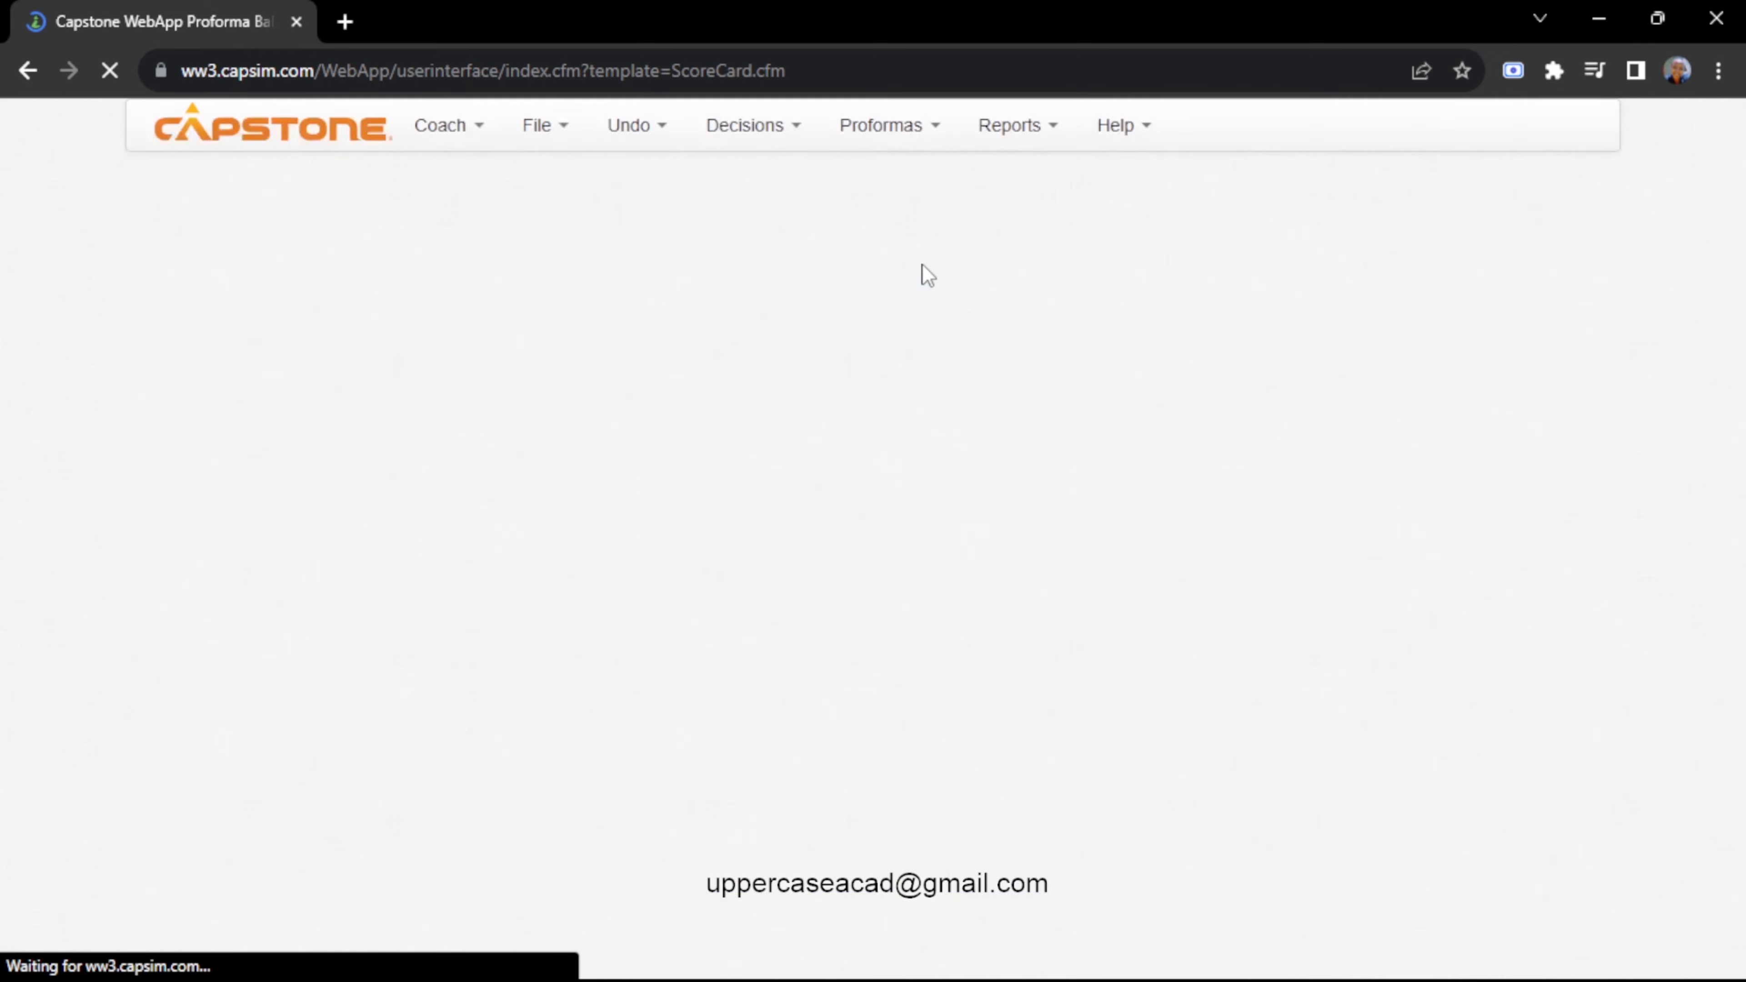
drag(1742, 273, 1744, 309)
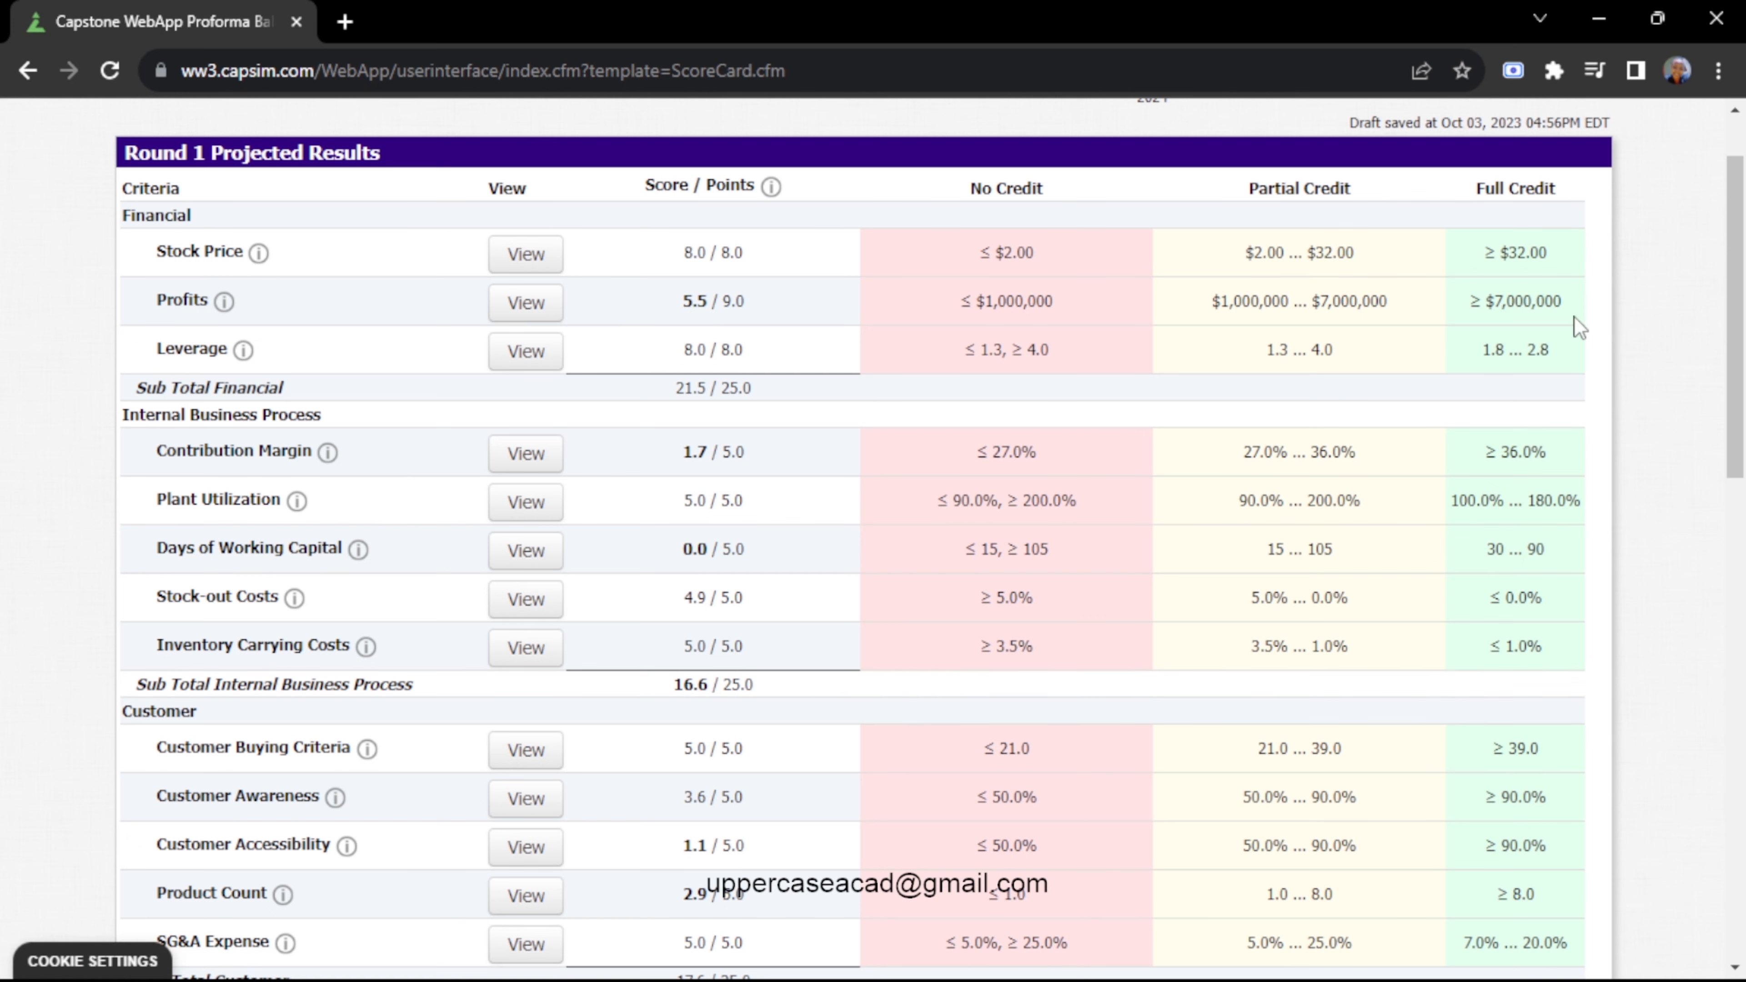
drag(1743, 301, 1743, 323)
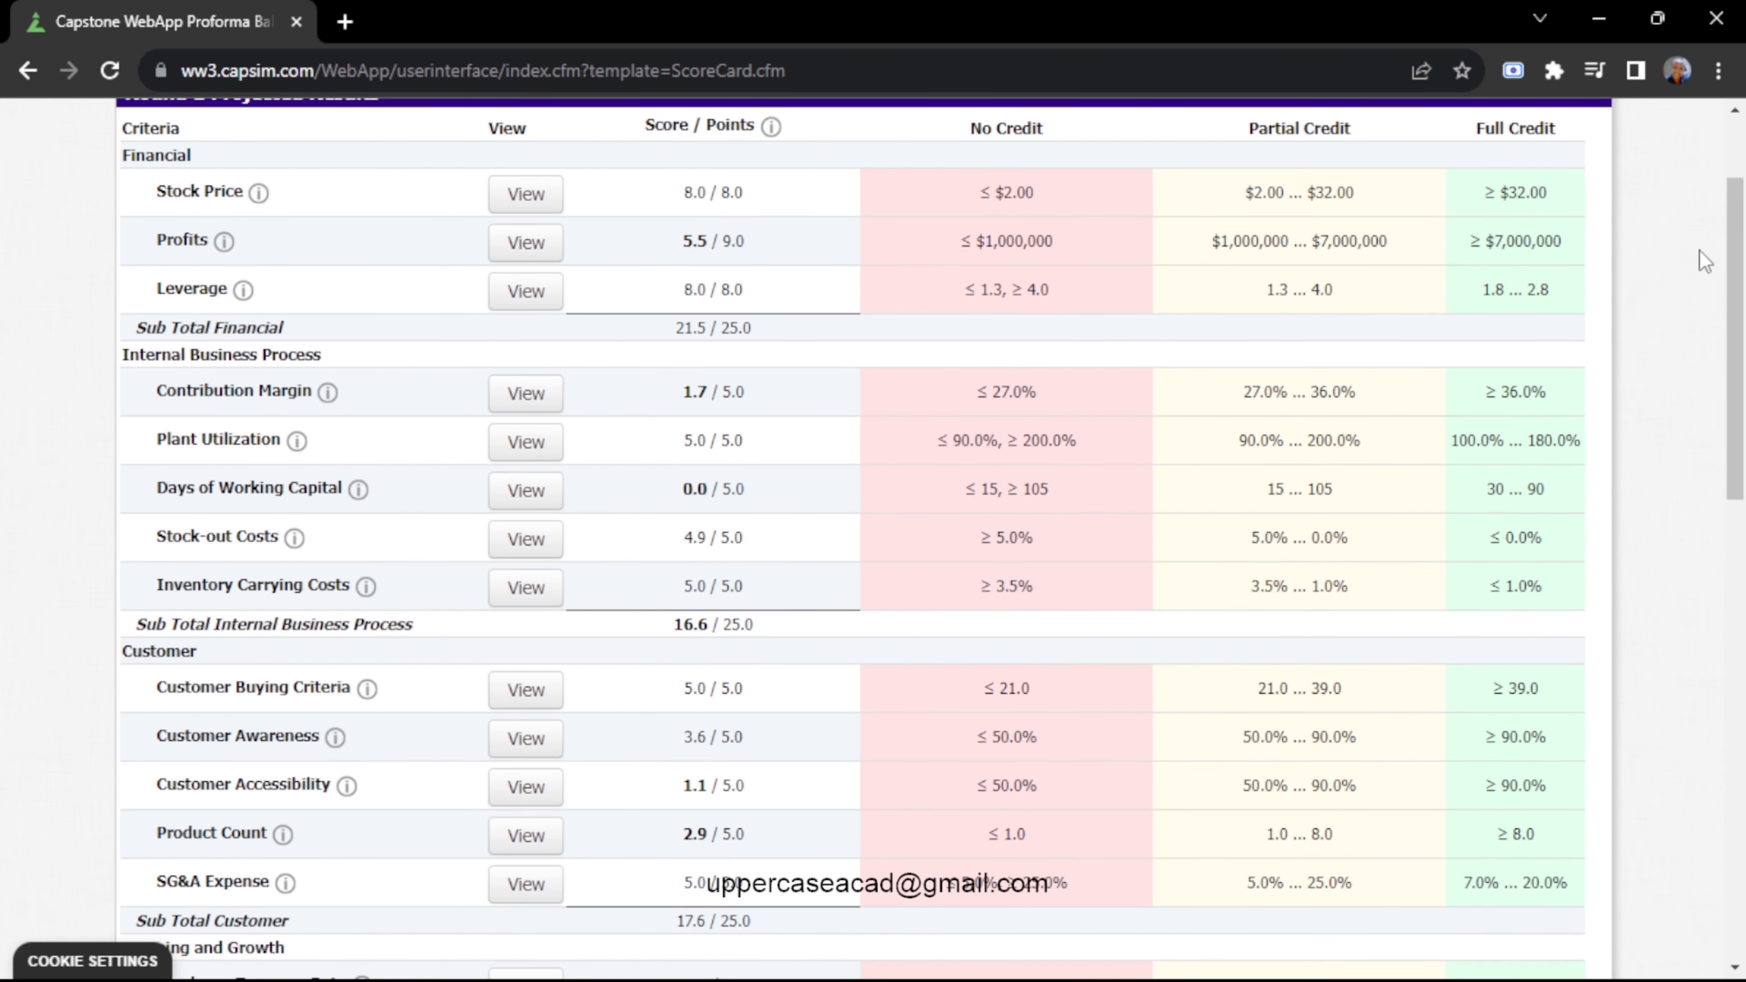
drag(1743, 282, 1743, 320)
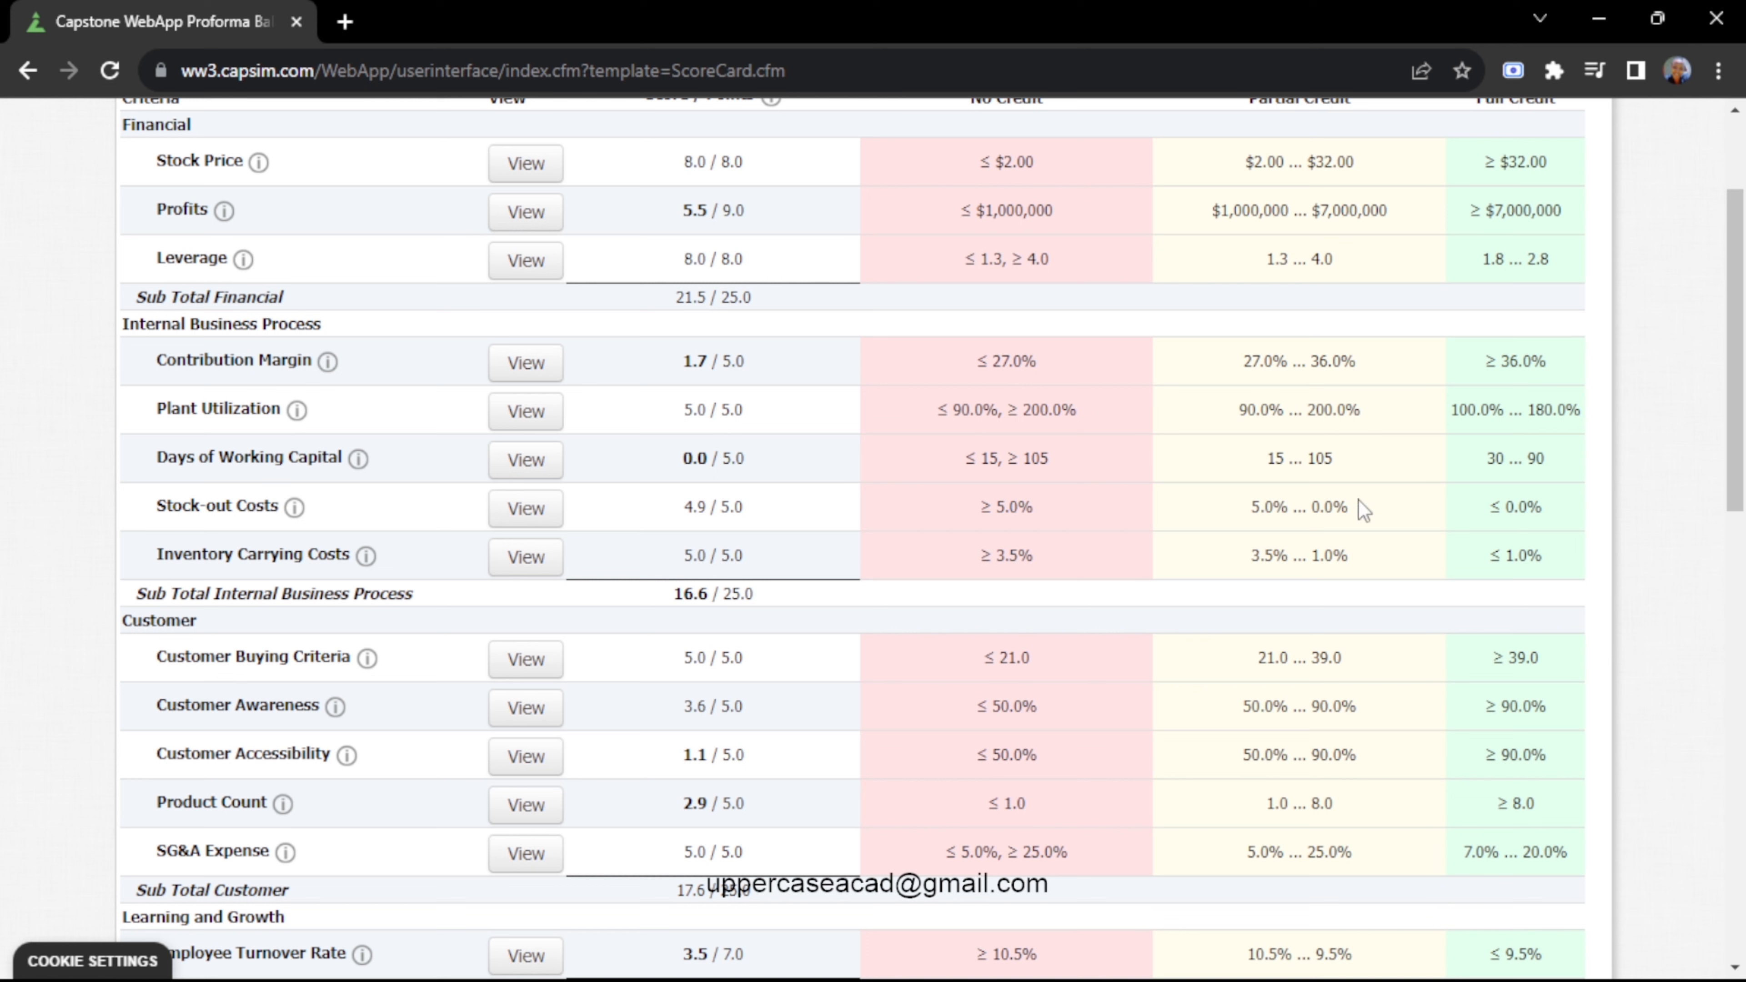
drag(1743, 440, 1740, 382)
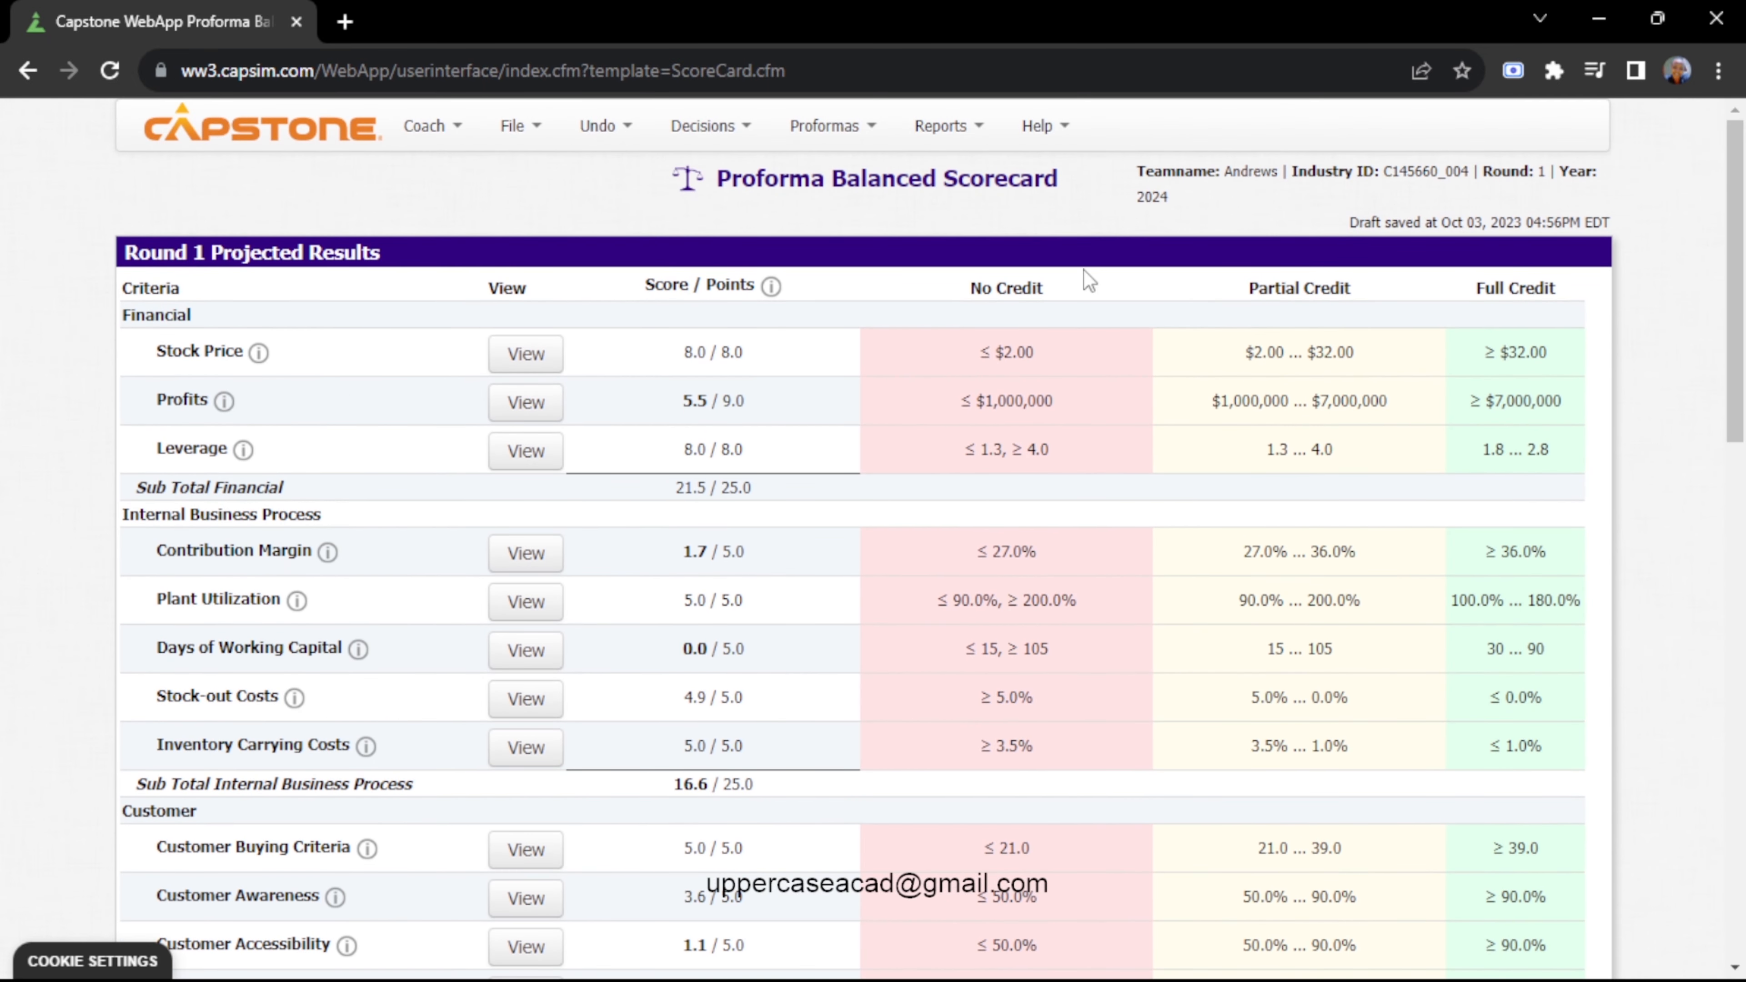
Review the proforma financial ratios and the staffing and labor negotiation figures in the Human Resources decisions
click(836, 141)
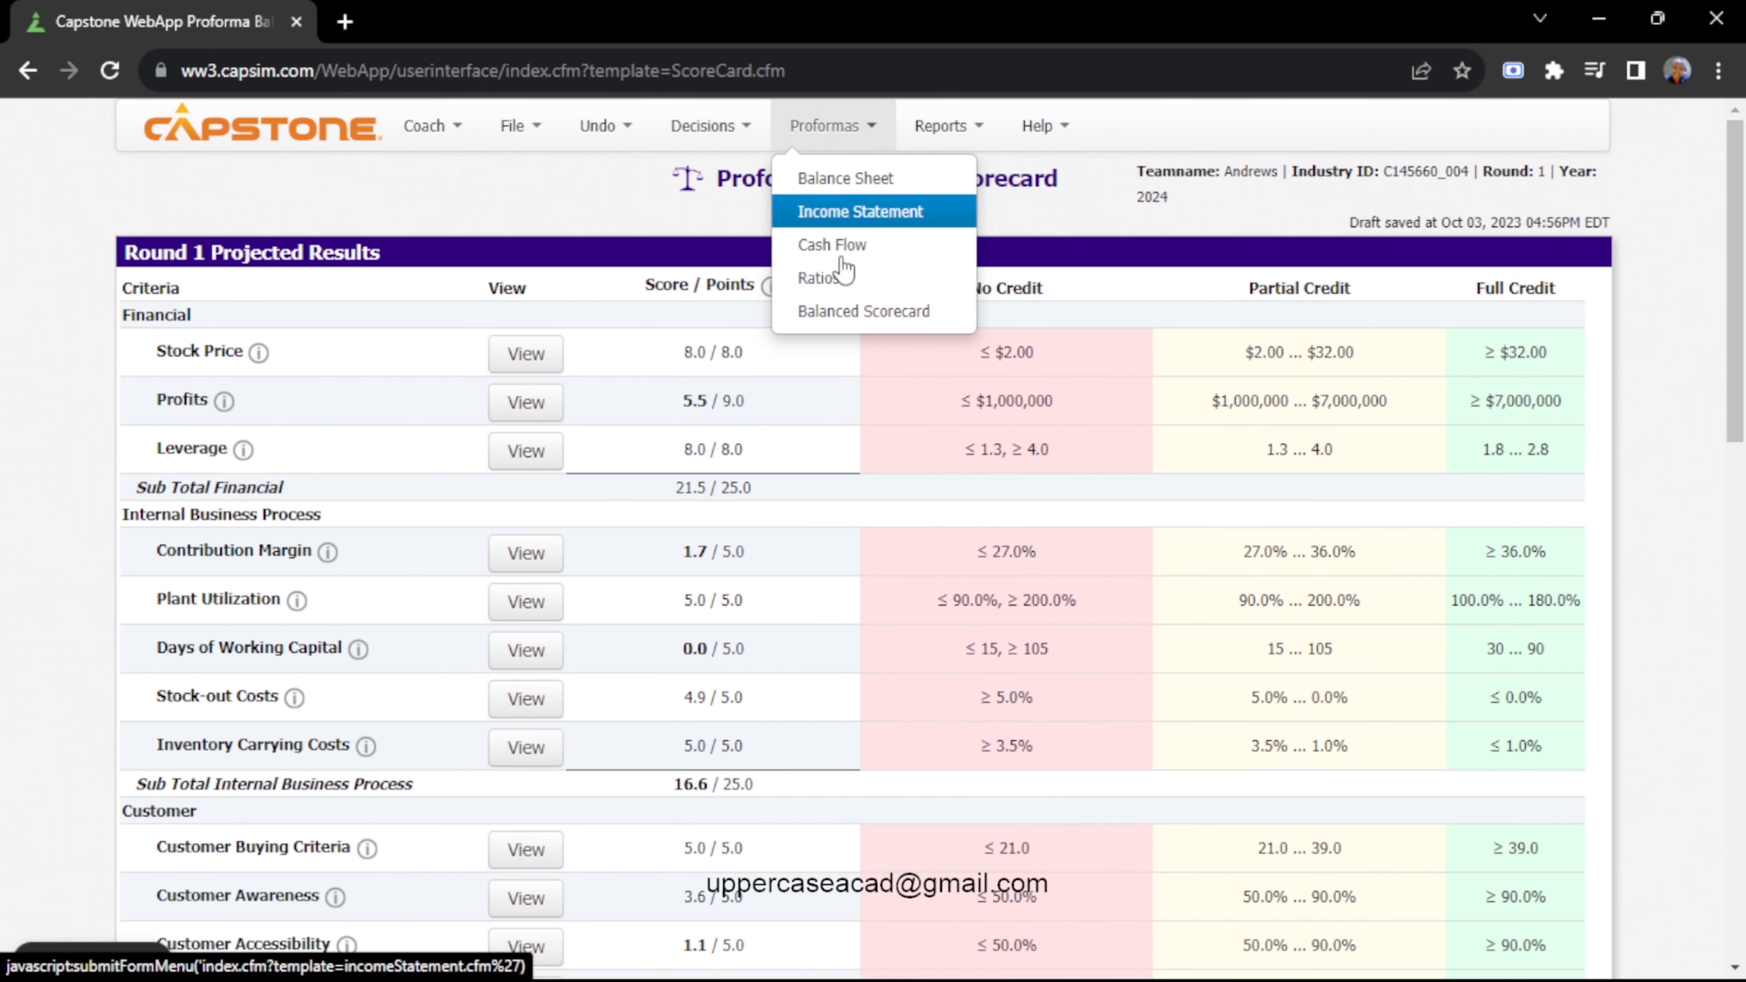
click(844, 277)
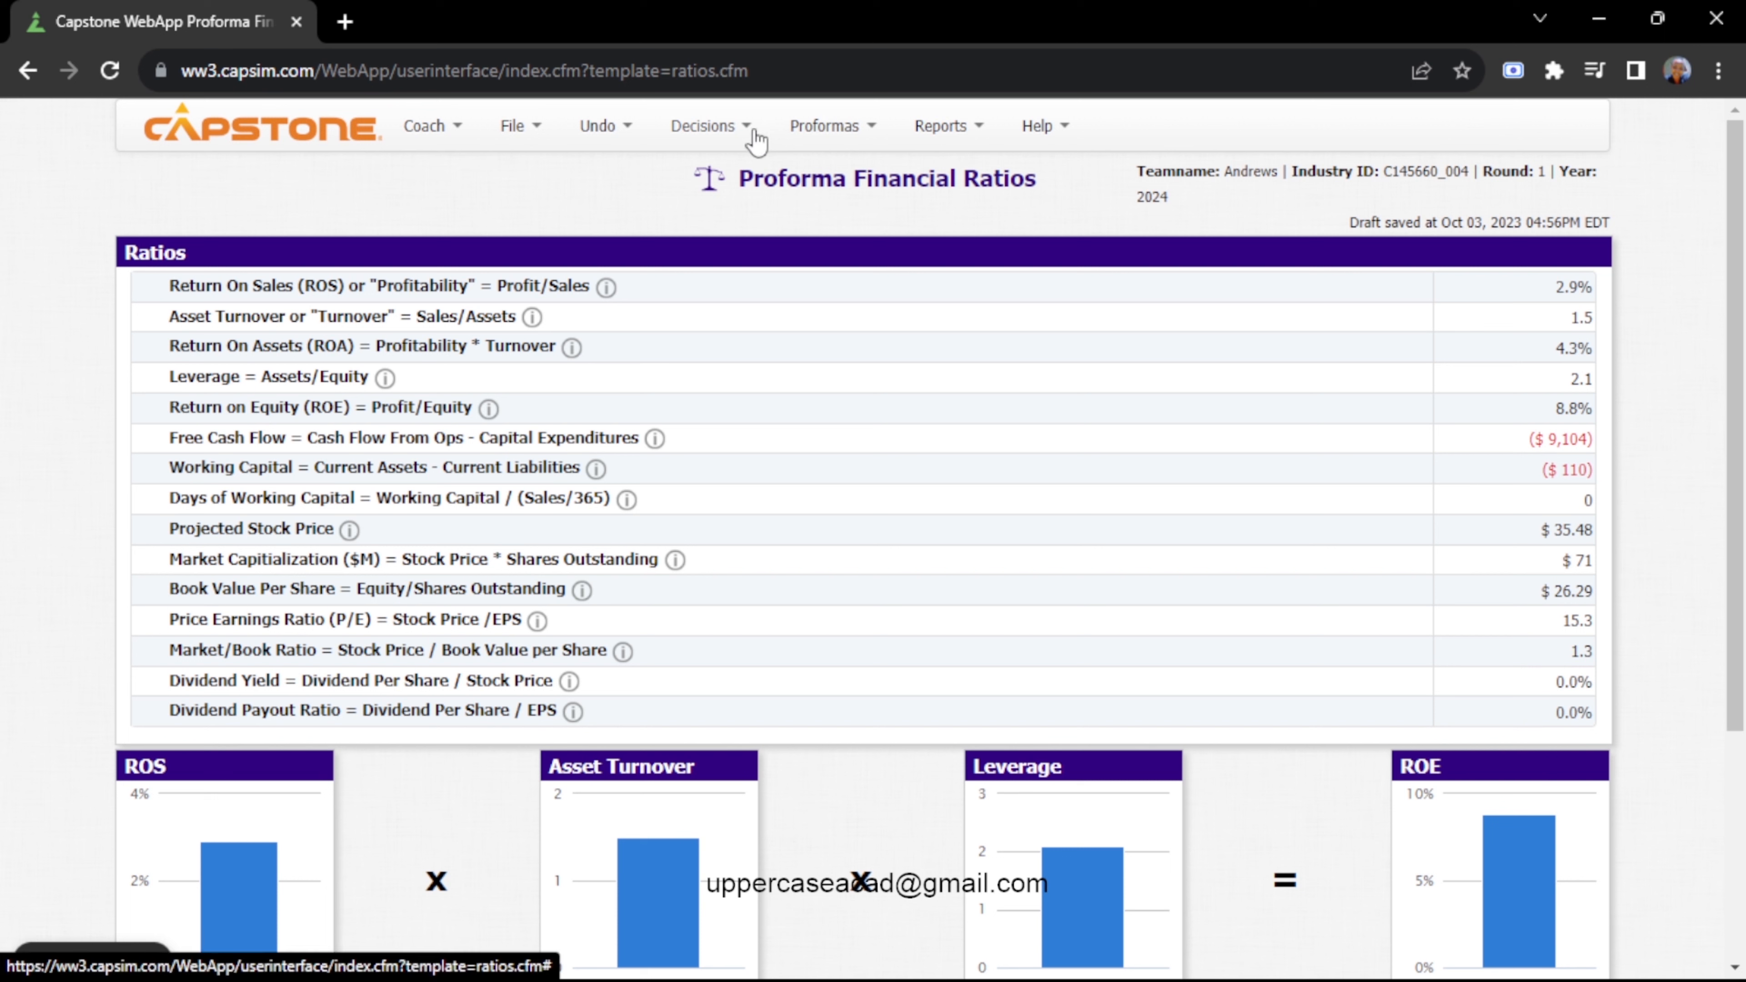
click(731, 143)
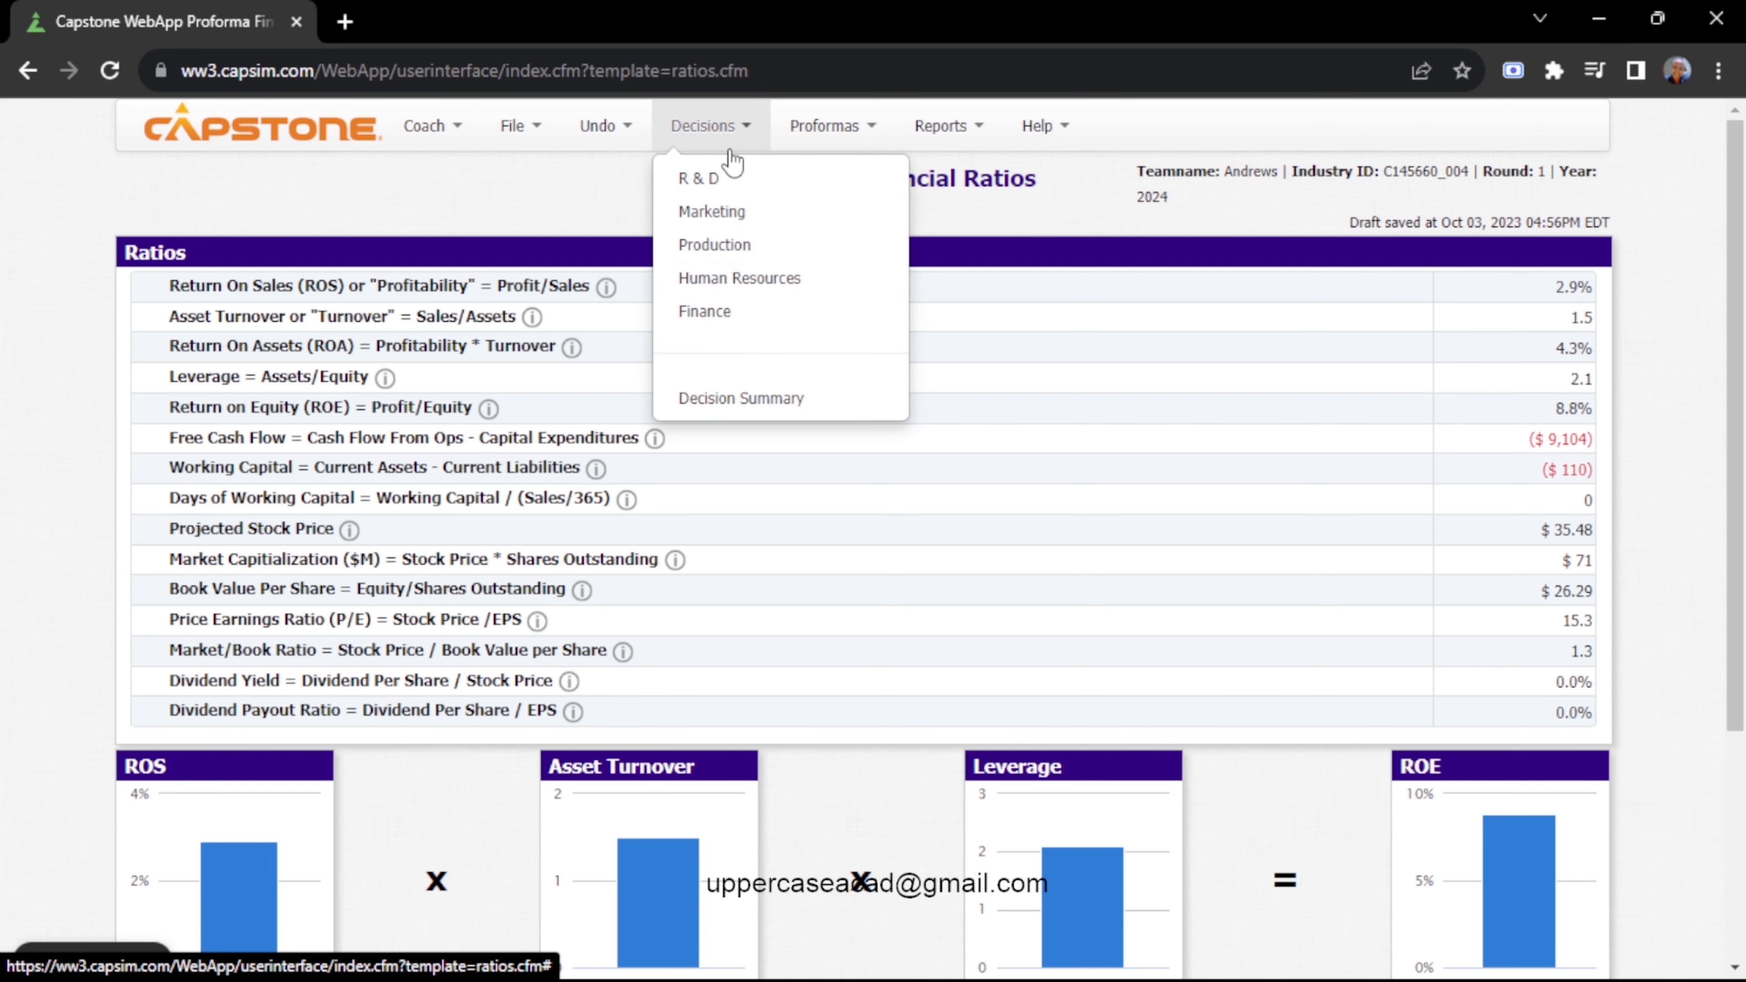
click(738, 292)
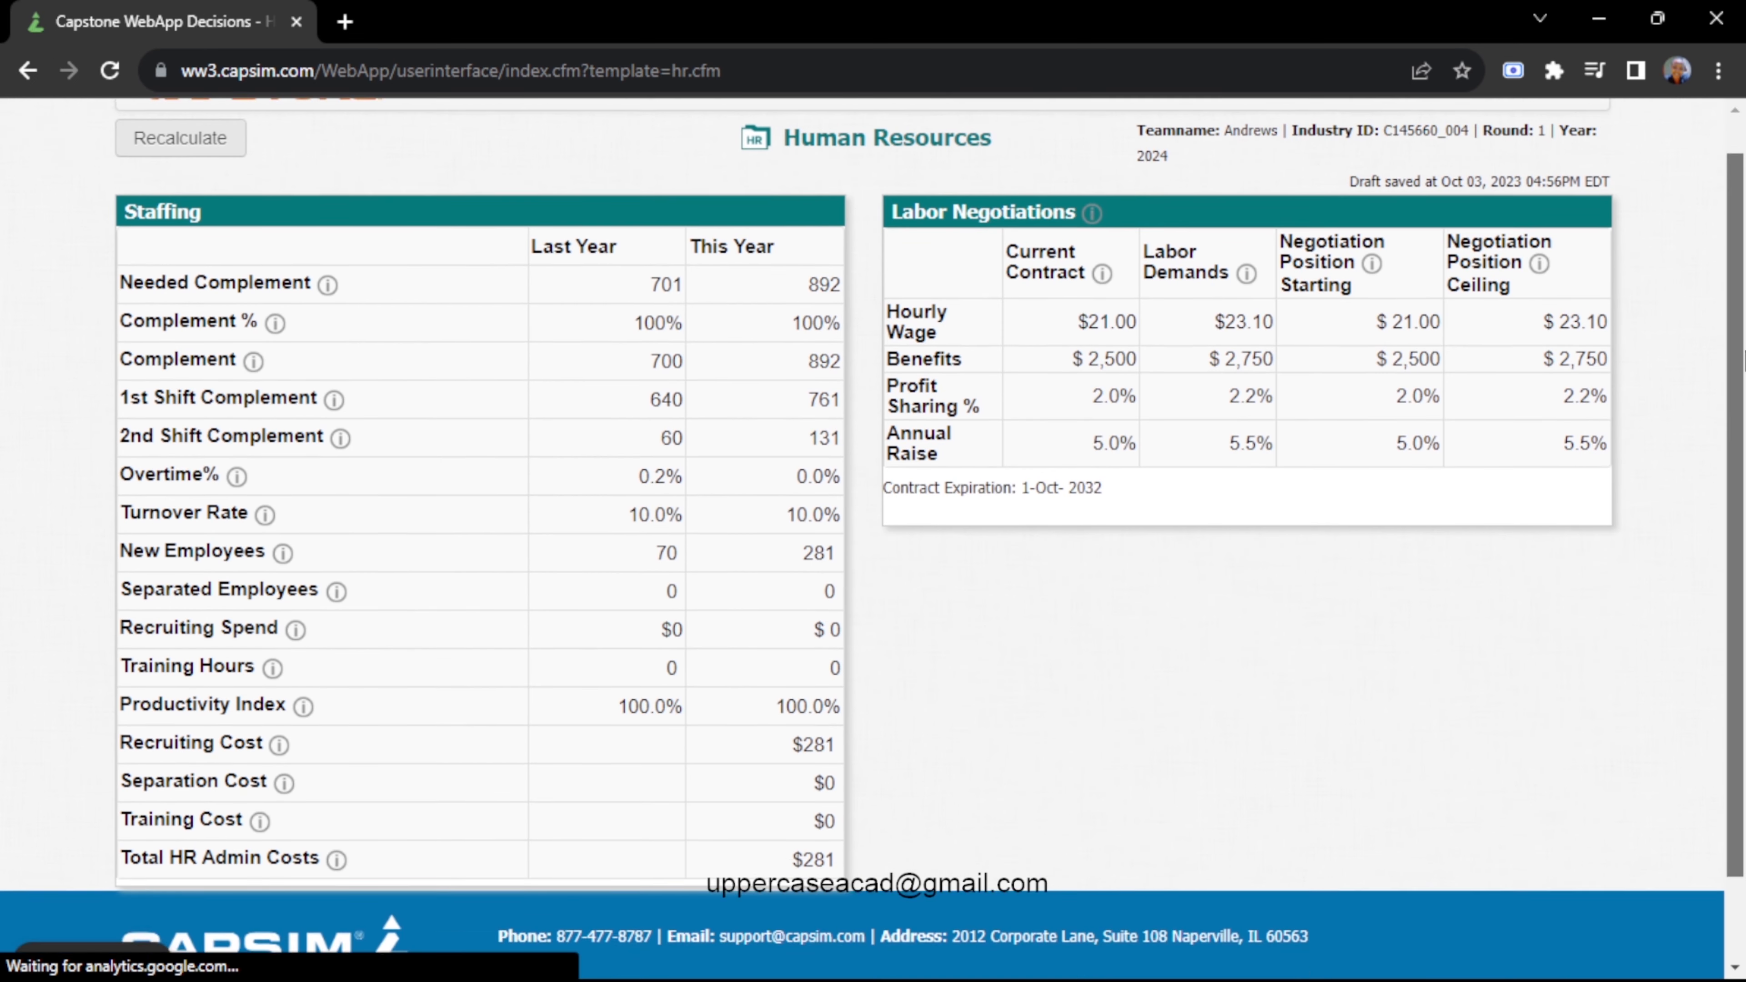
In the Finance decisions, enter a stock issue of 10000 and current debt borrowing of 10000 (both in $000)
click(762, 127)
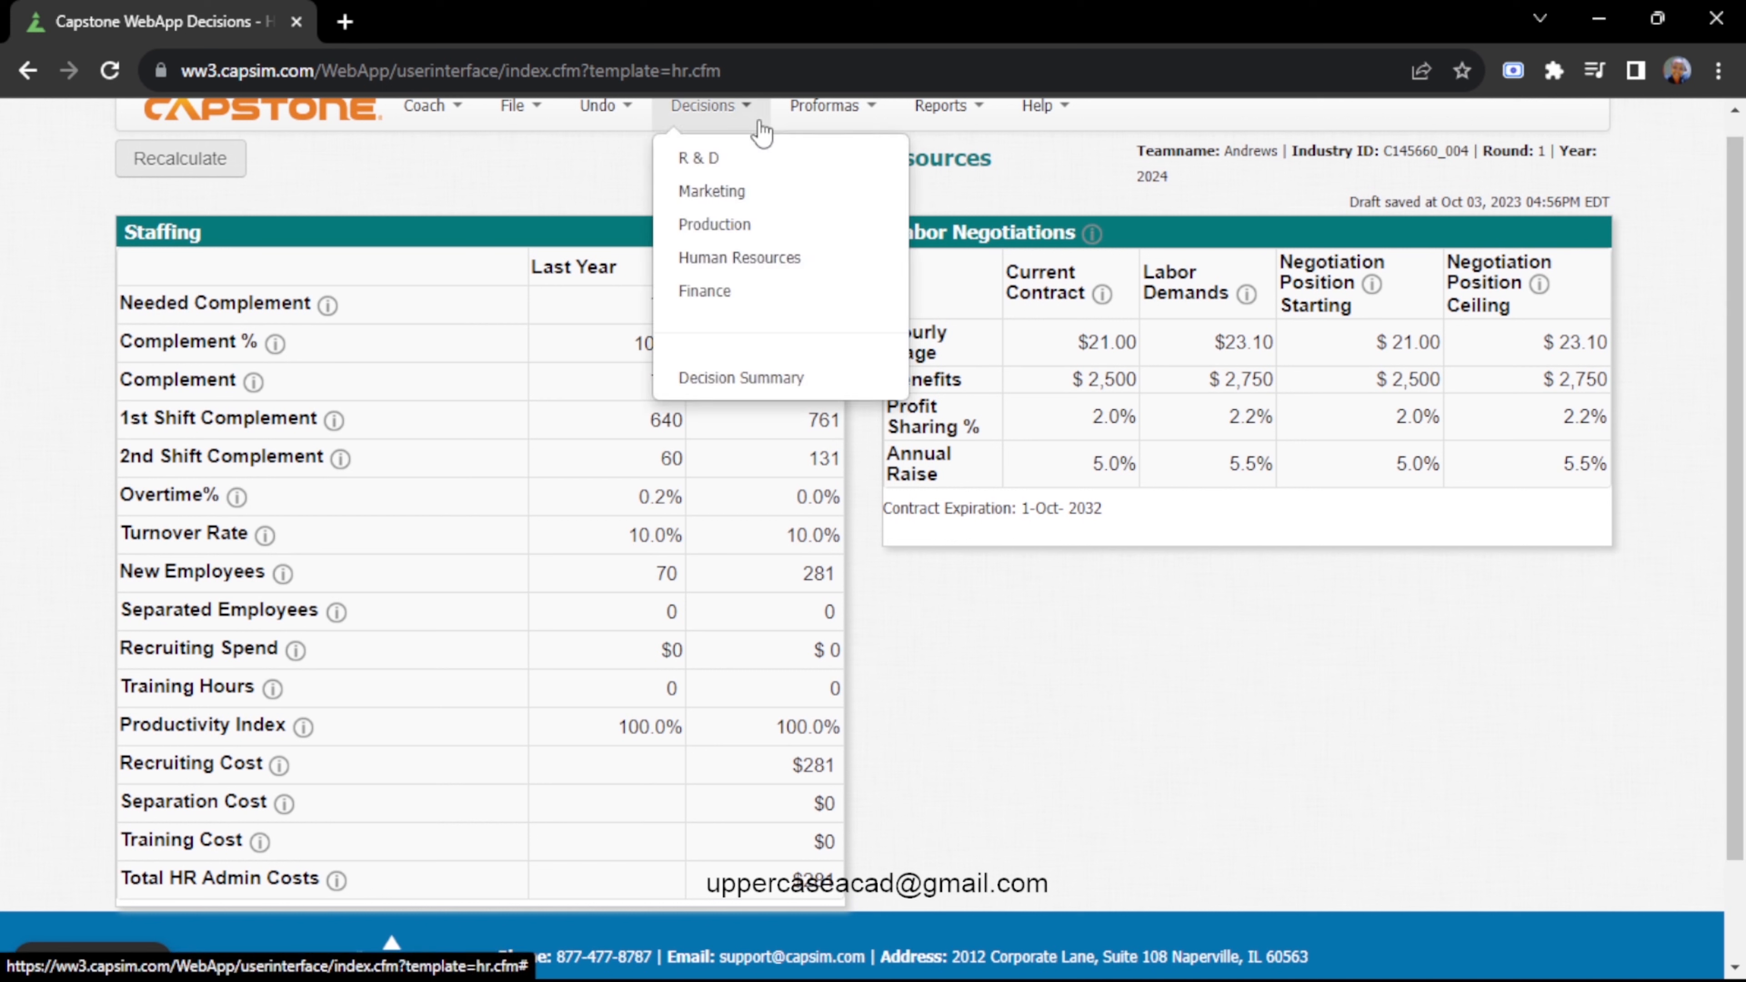
click(712, 297)
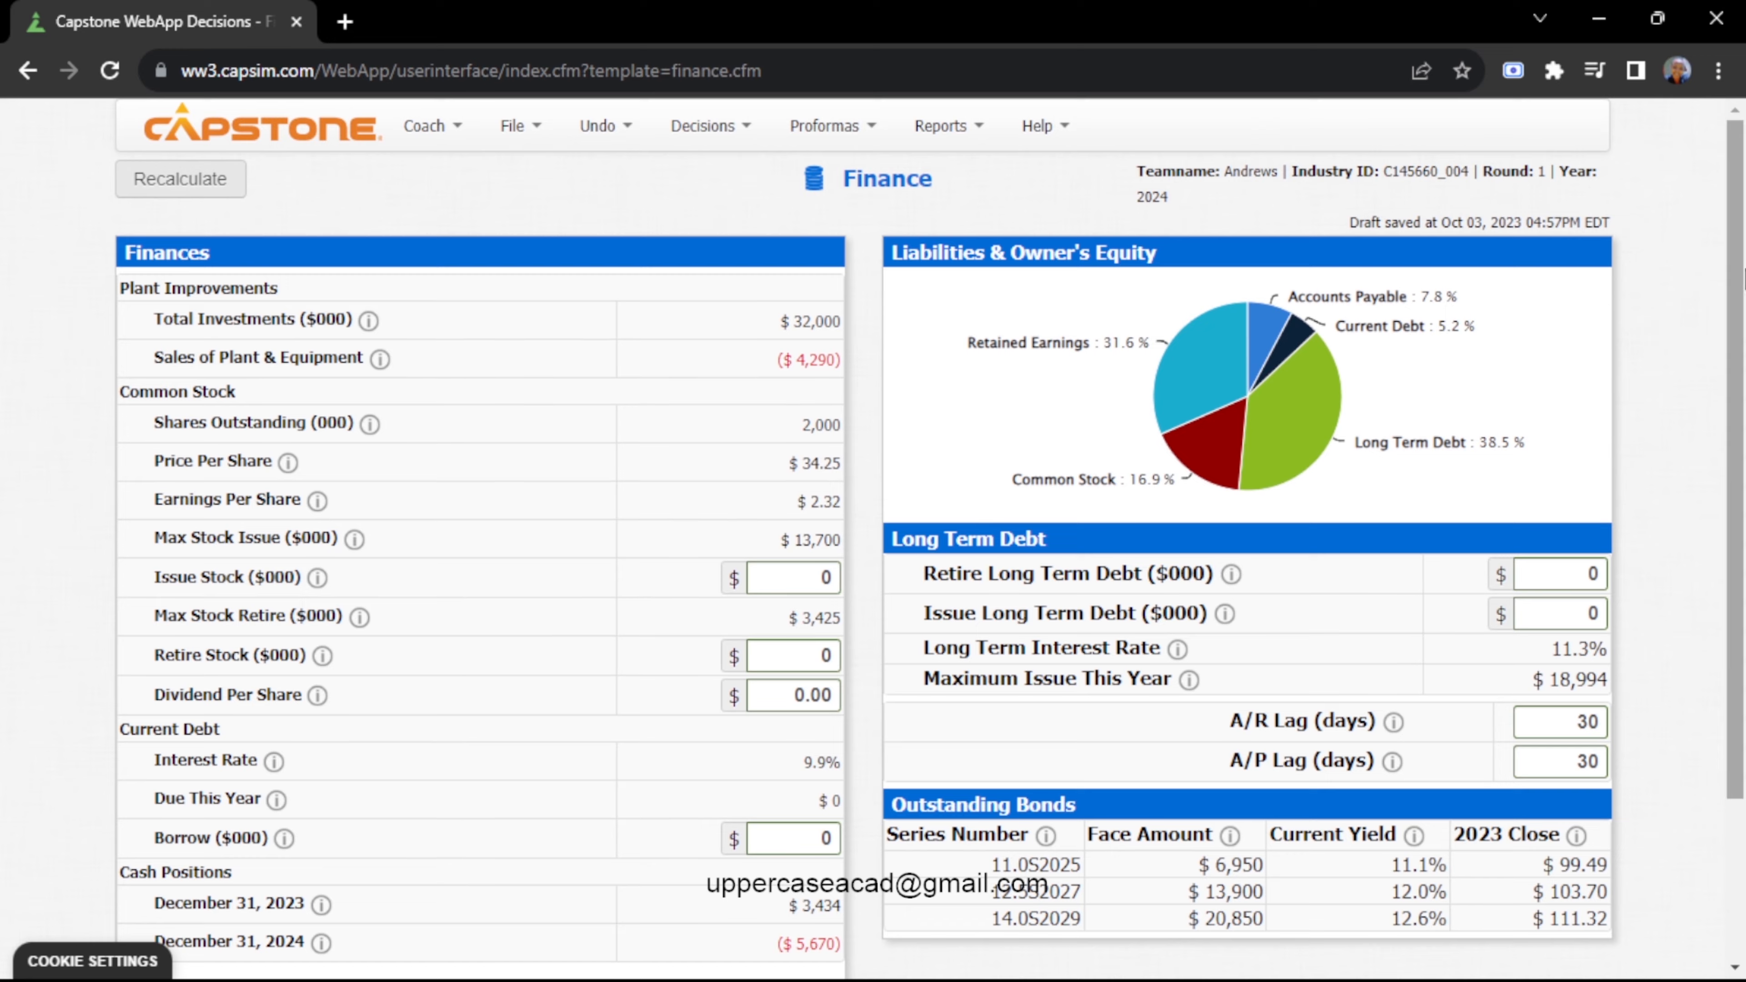
scroll(738, 824, down, 2)
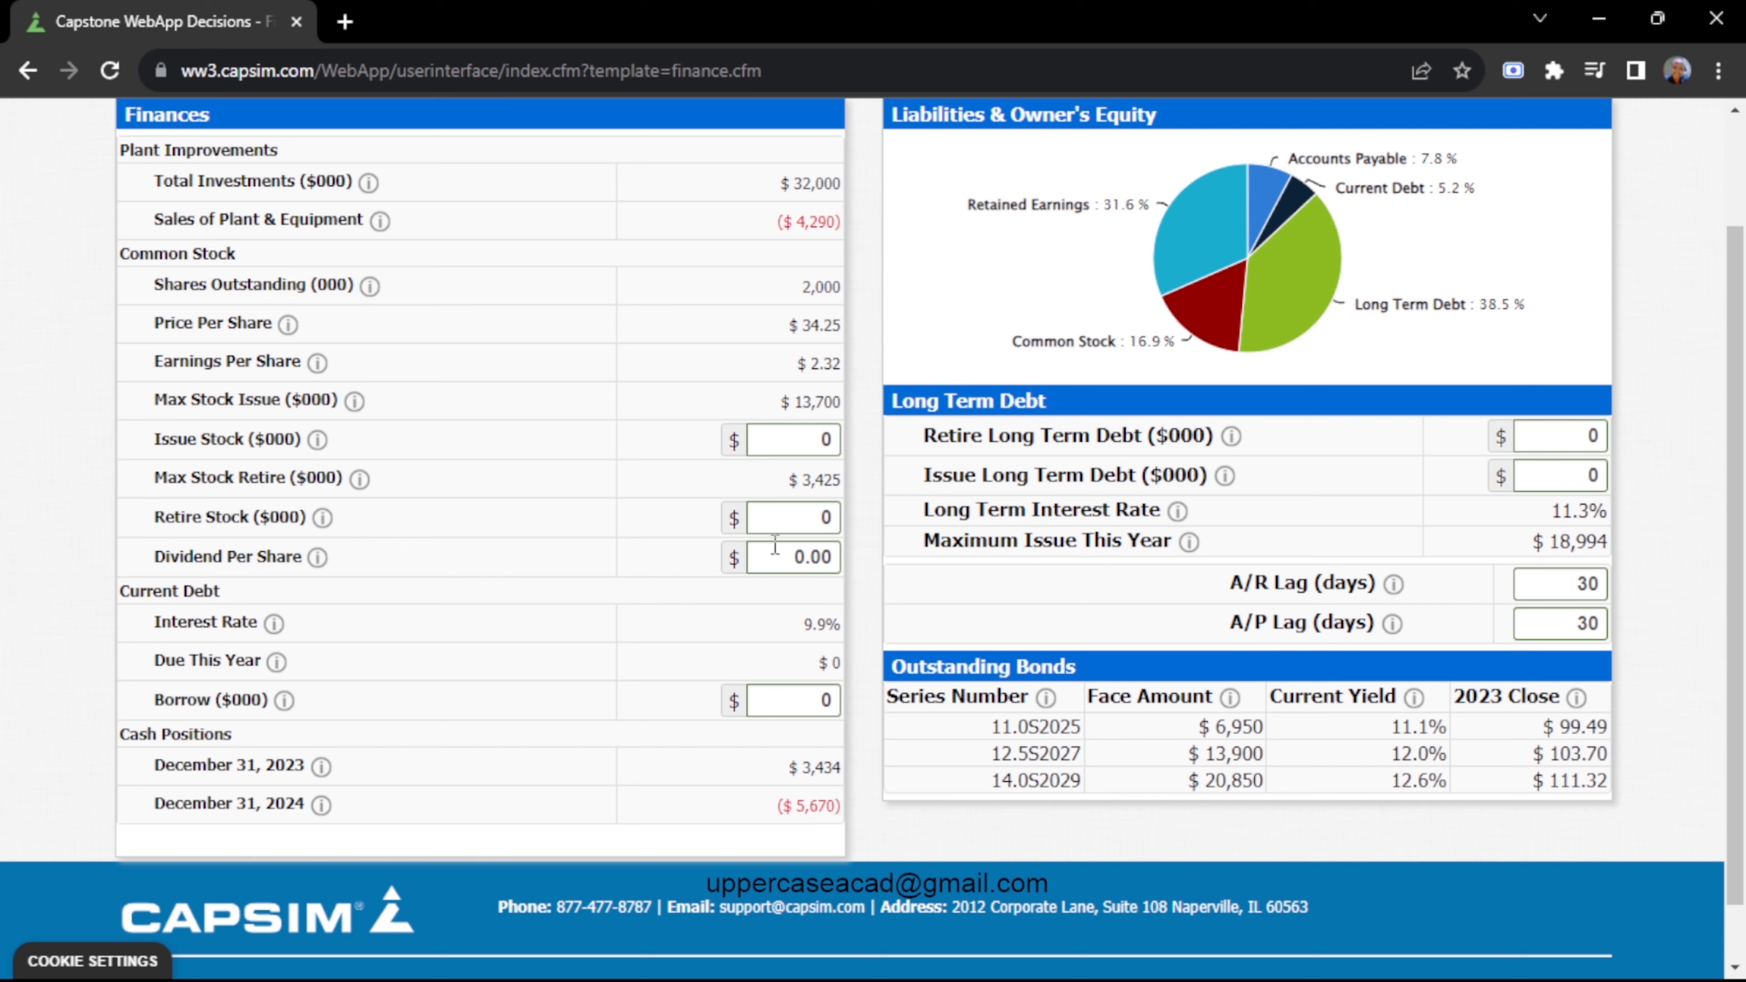
click(808, 445)
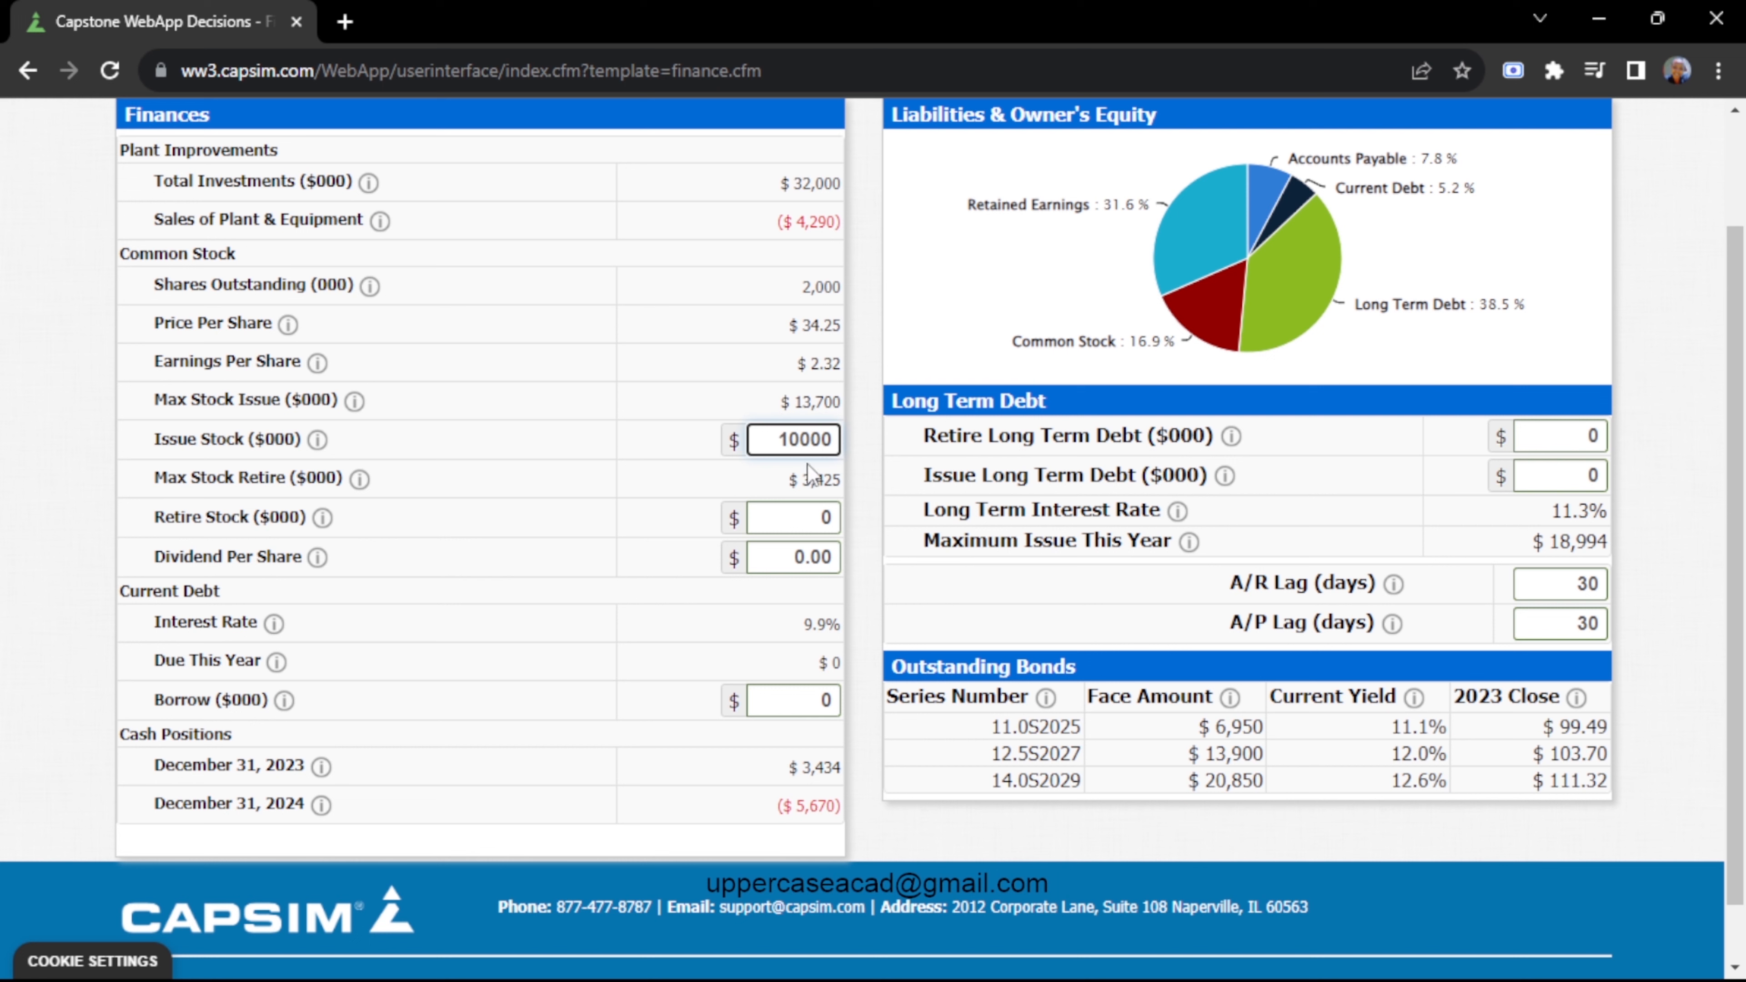
click(782, 703)
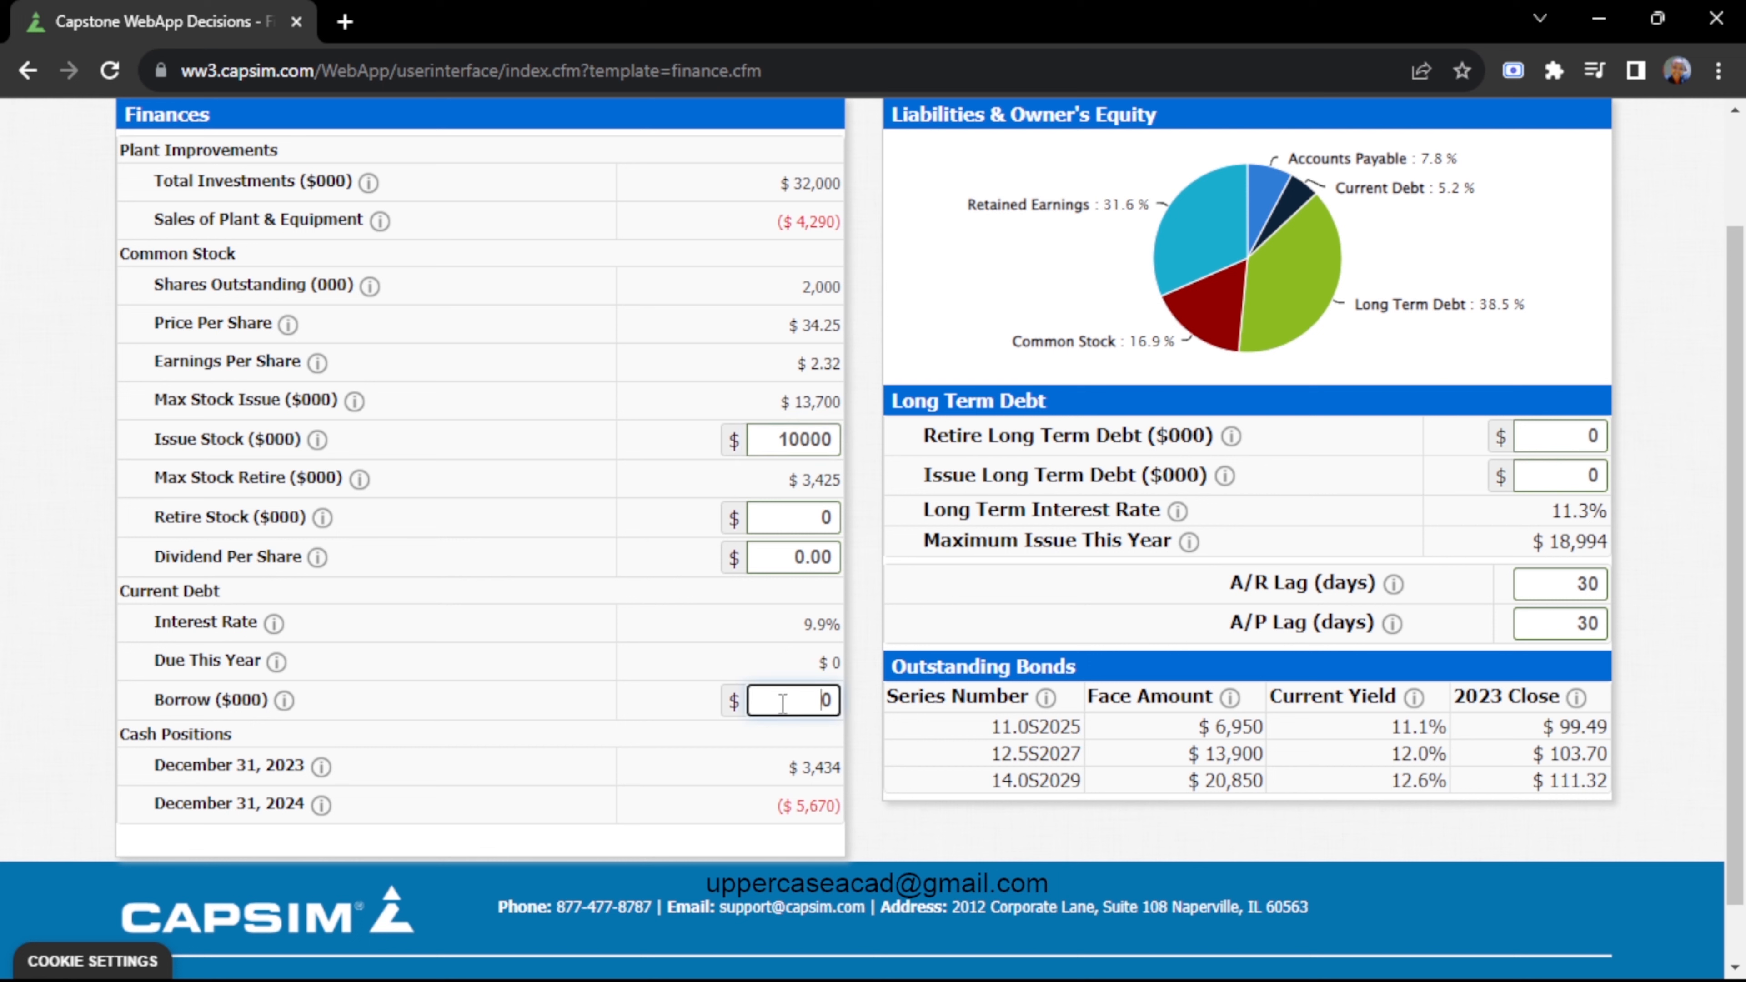
text(10000)
Issue 18994 ($000) of long term debt, the maximum for this year, and recalculate the Finance decisions
click(1604, 474)
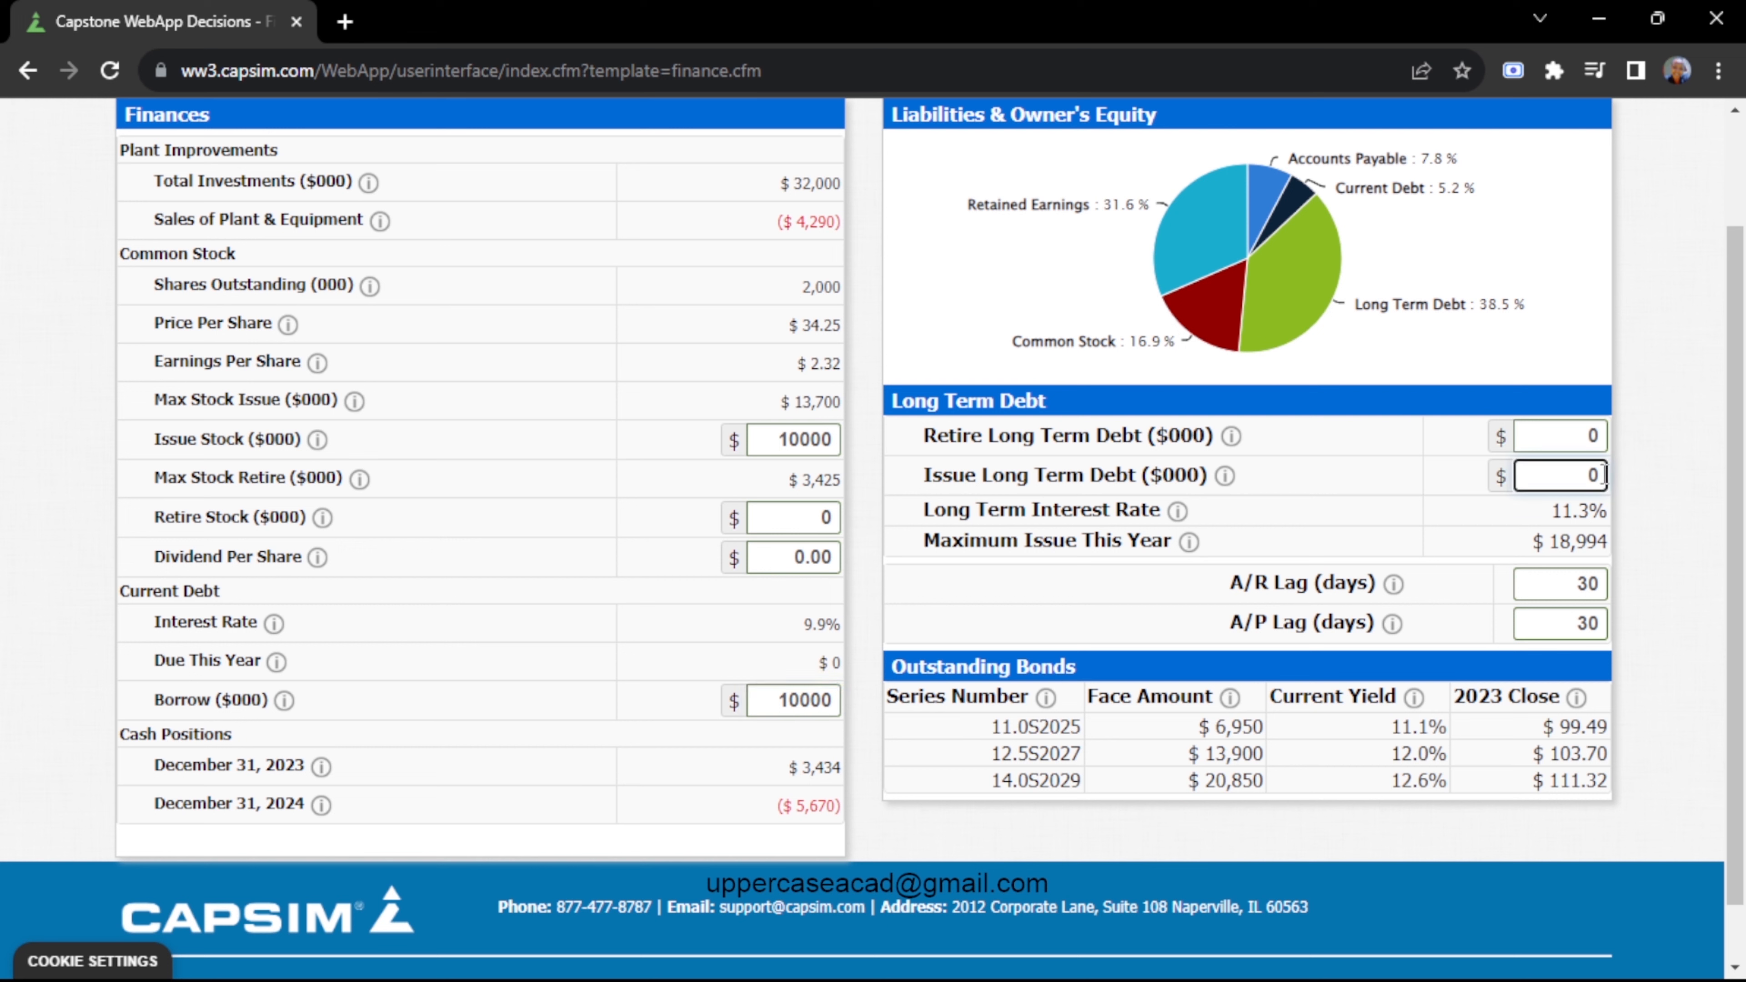
key(BackSpace)
text(1)
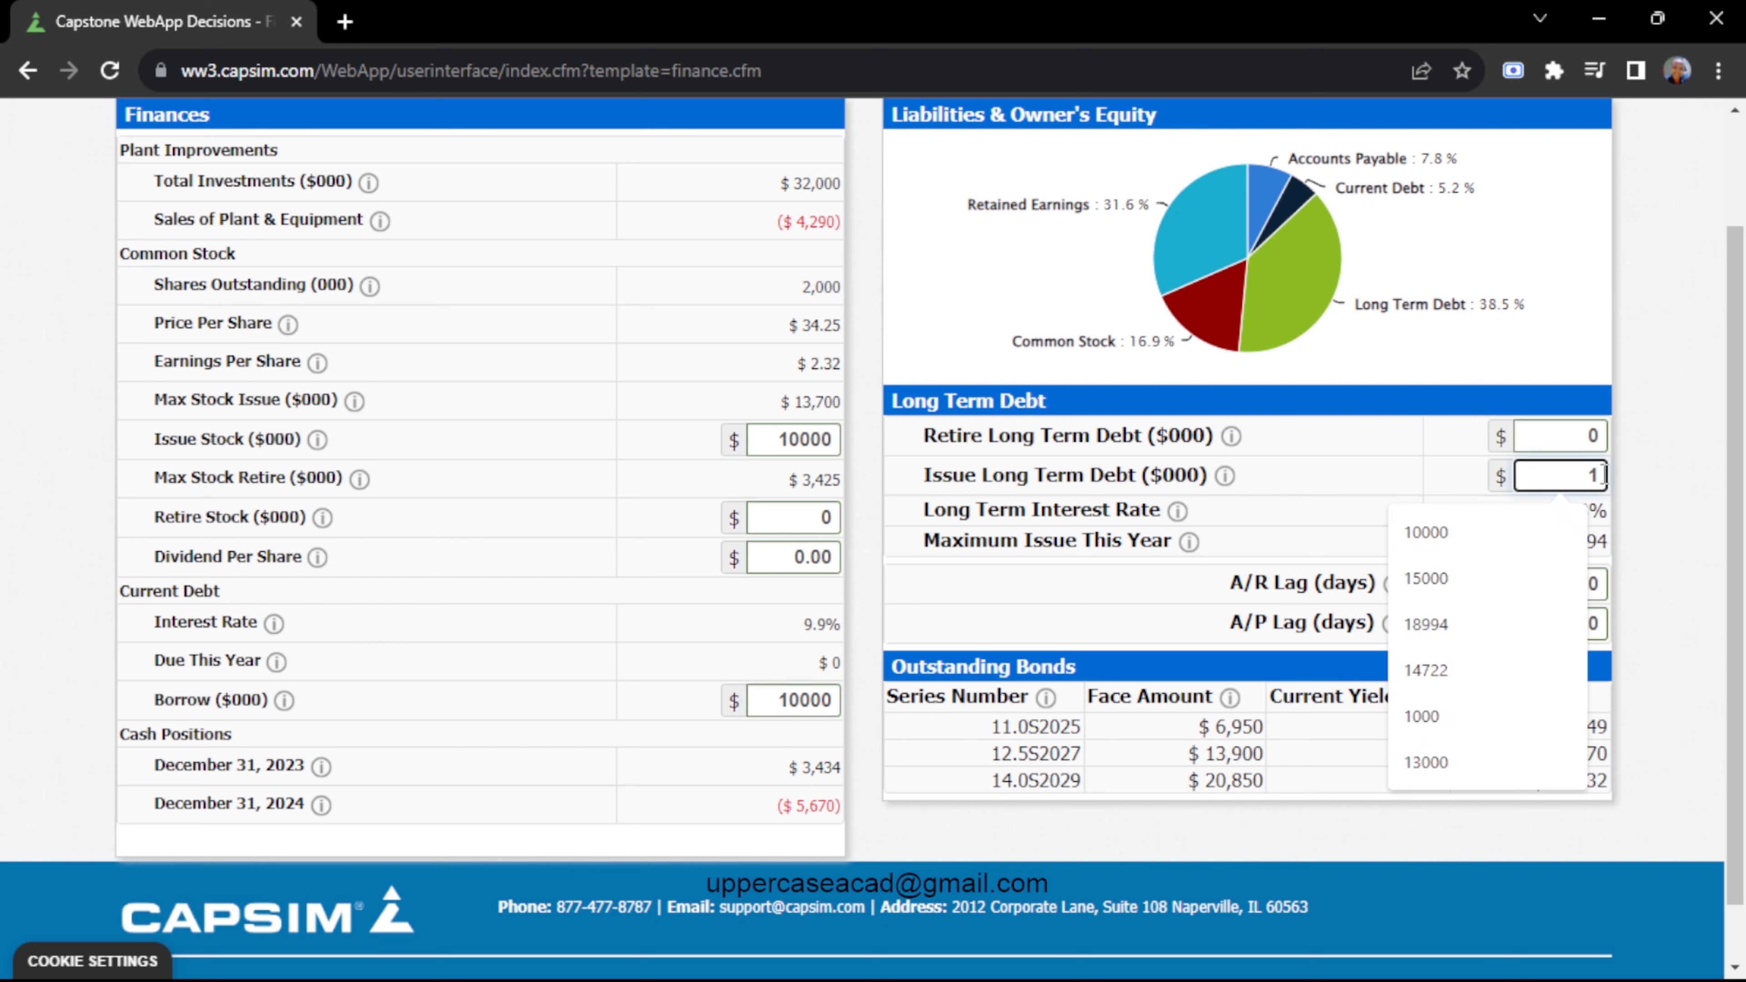
text(8994)
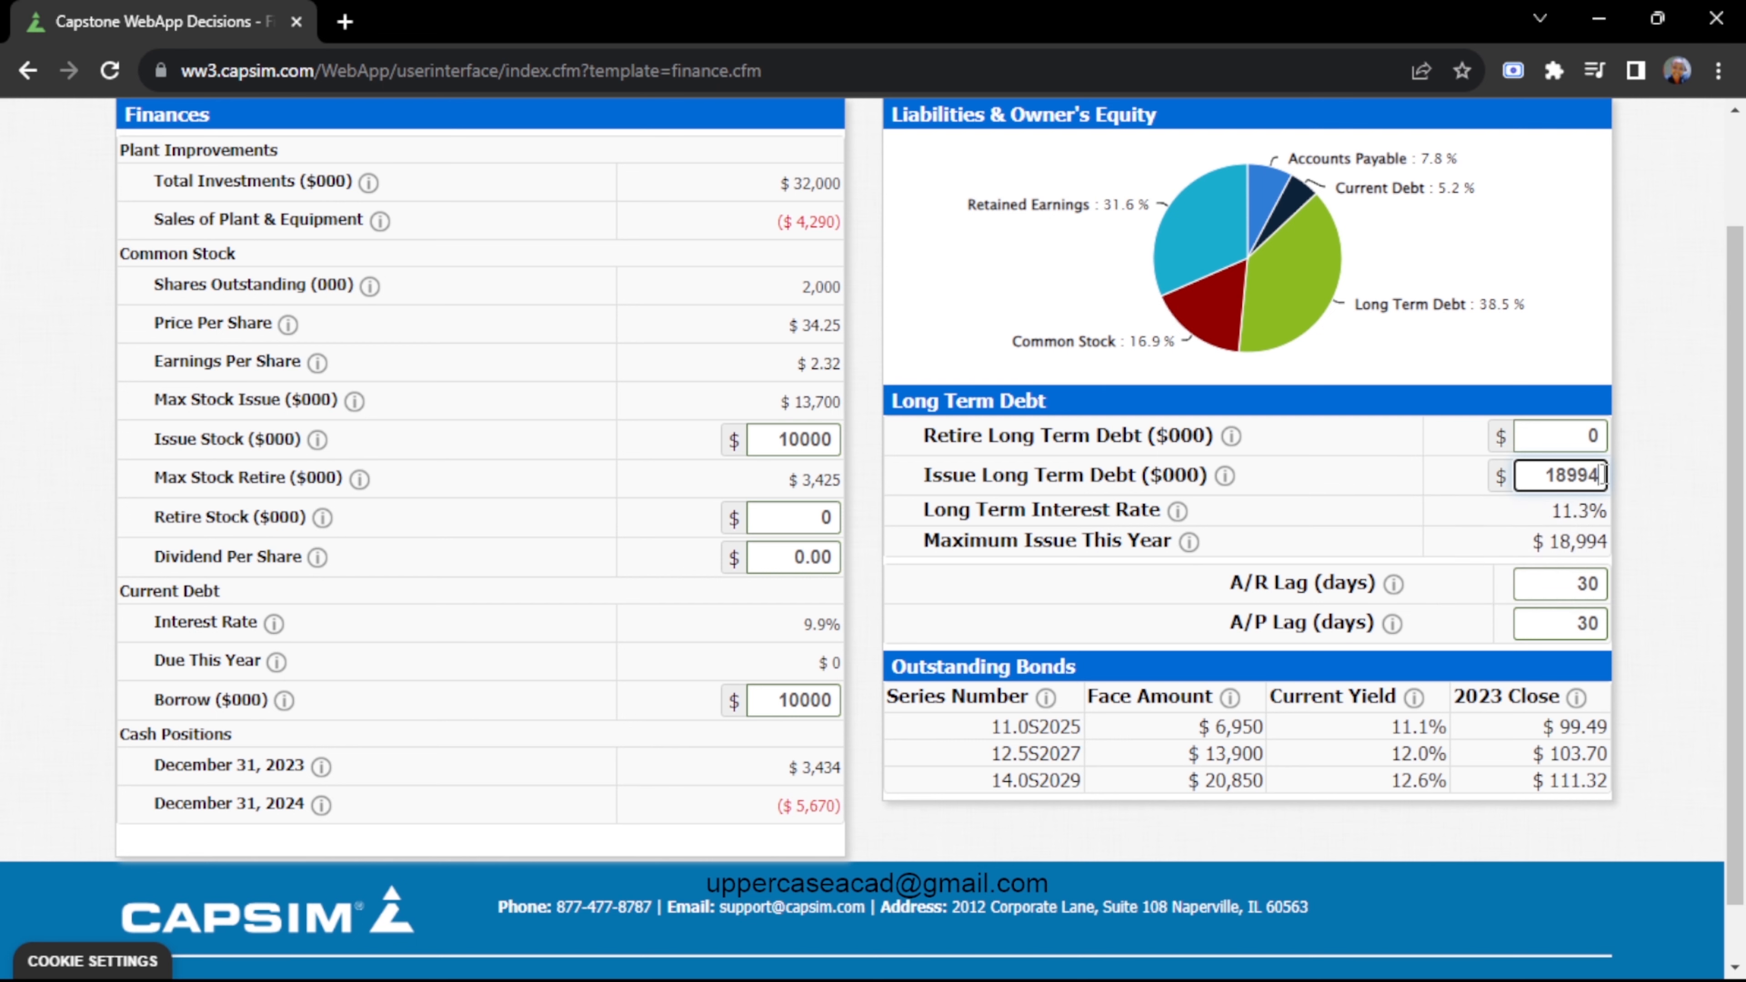
scroll(317, 333, up, 2)
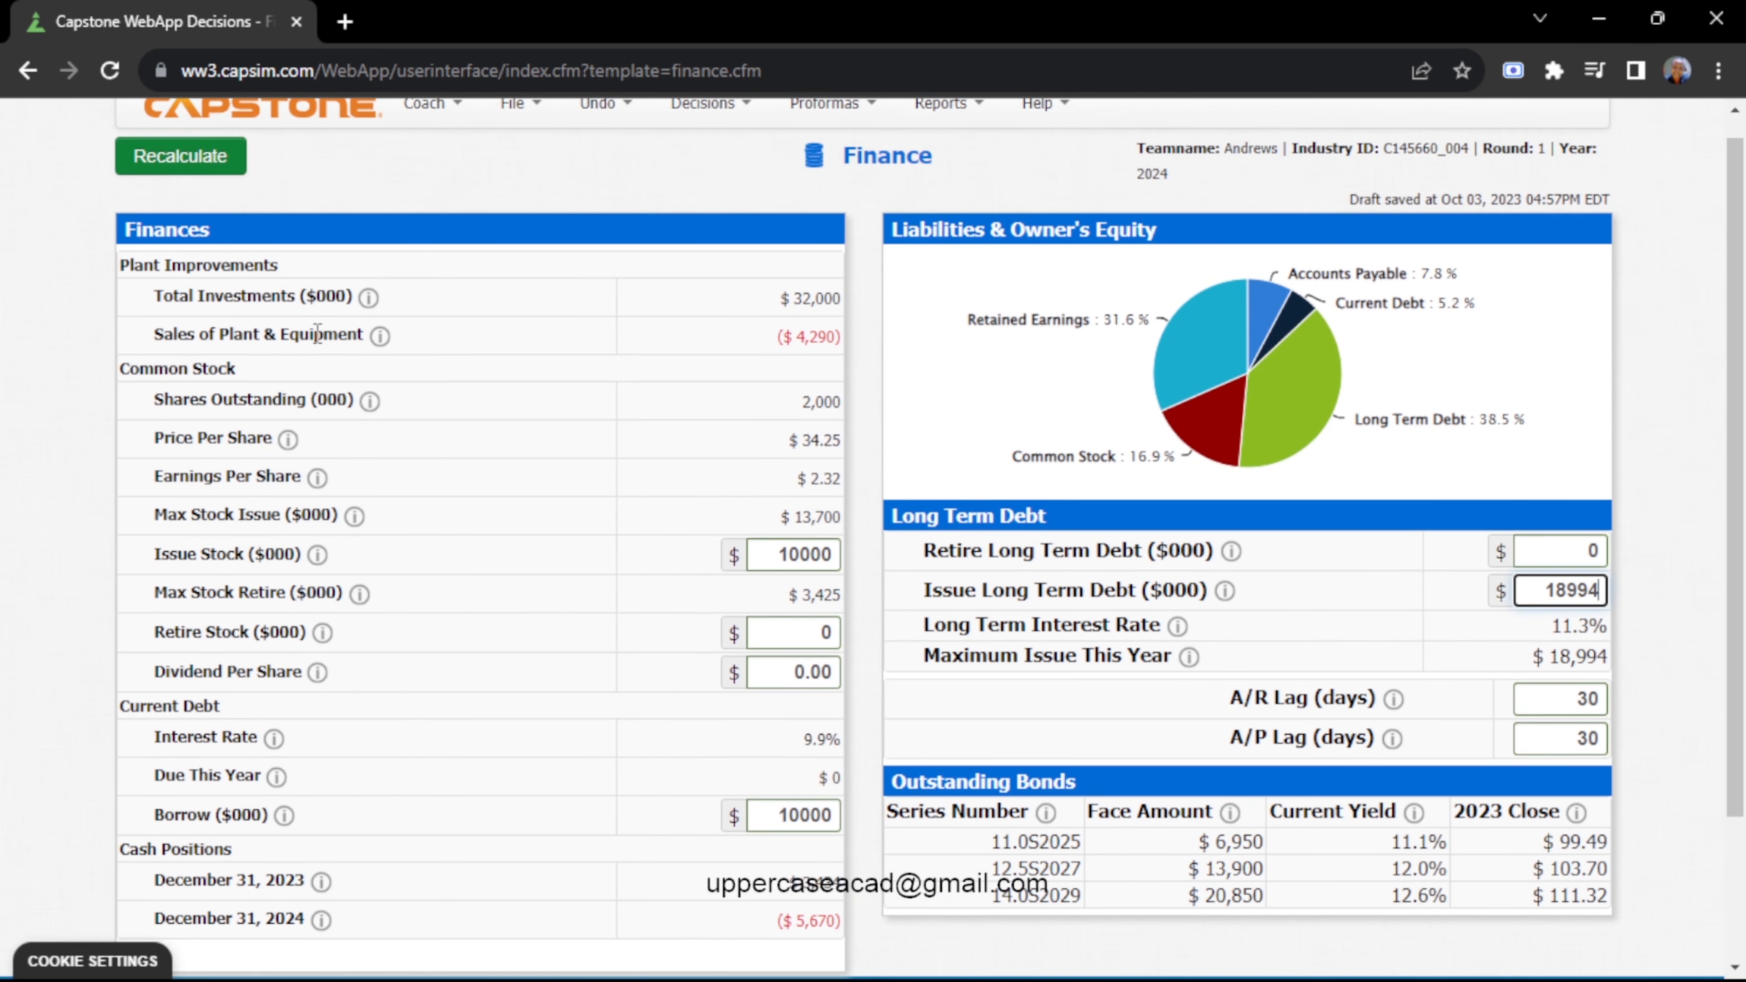
click(184, 160)
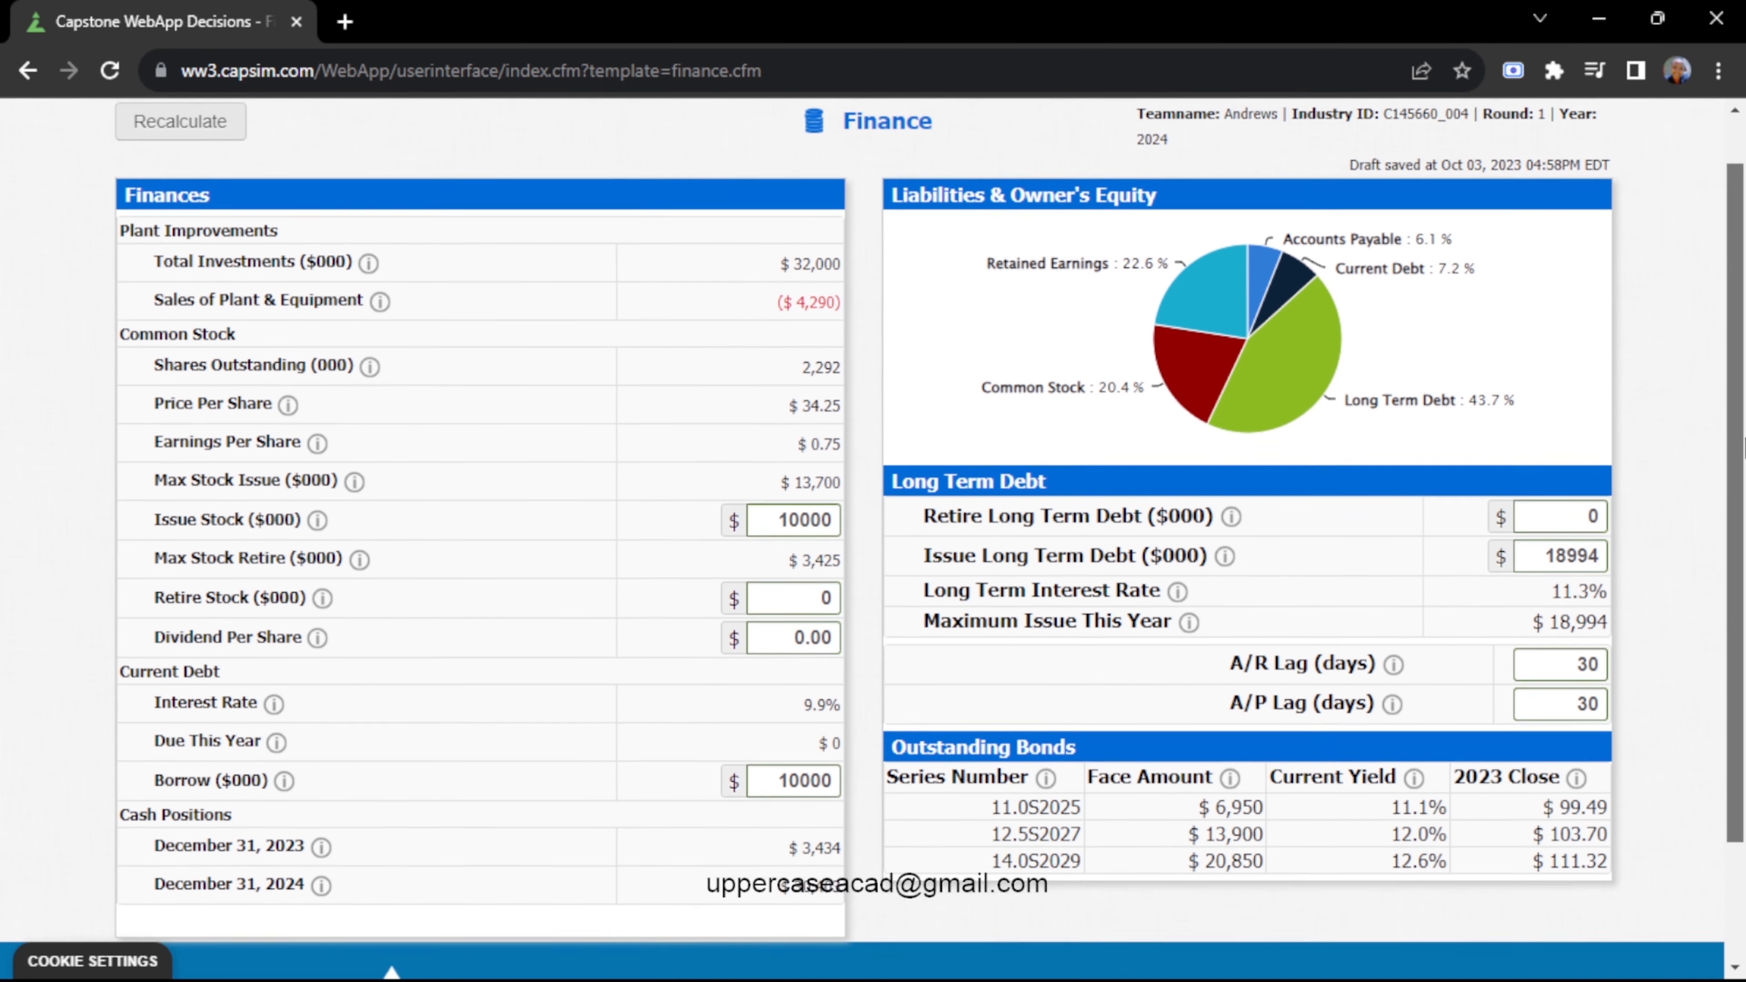
Check the December 31, 2024 cash position and the total score for round 1 in the proforma Balanced Scorecard
scroll(1649, 447, down, 1)
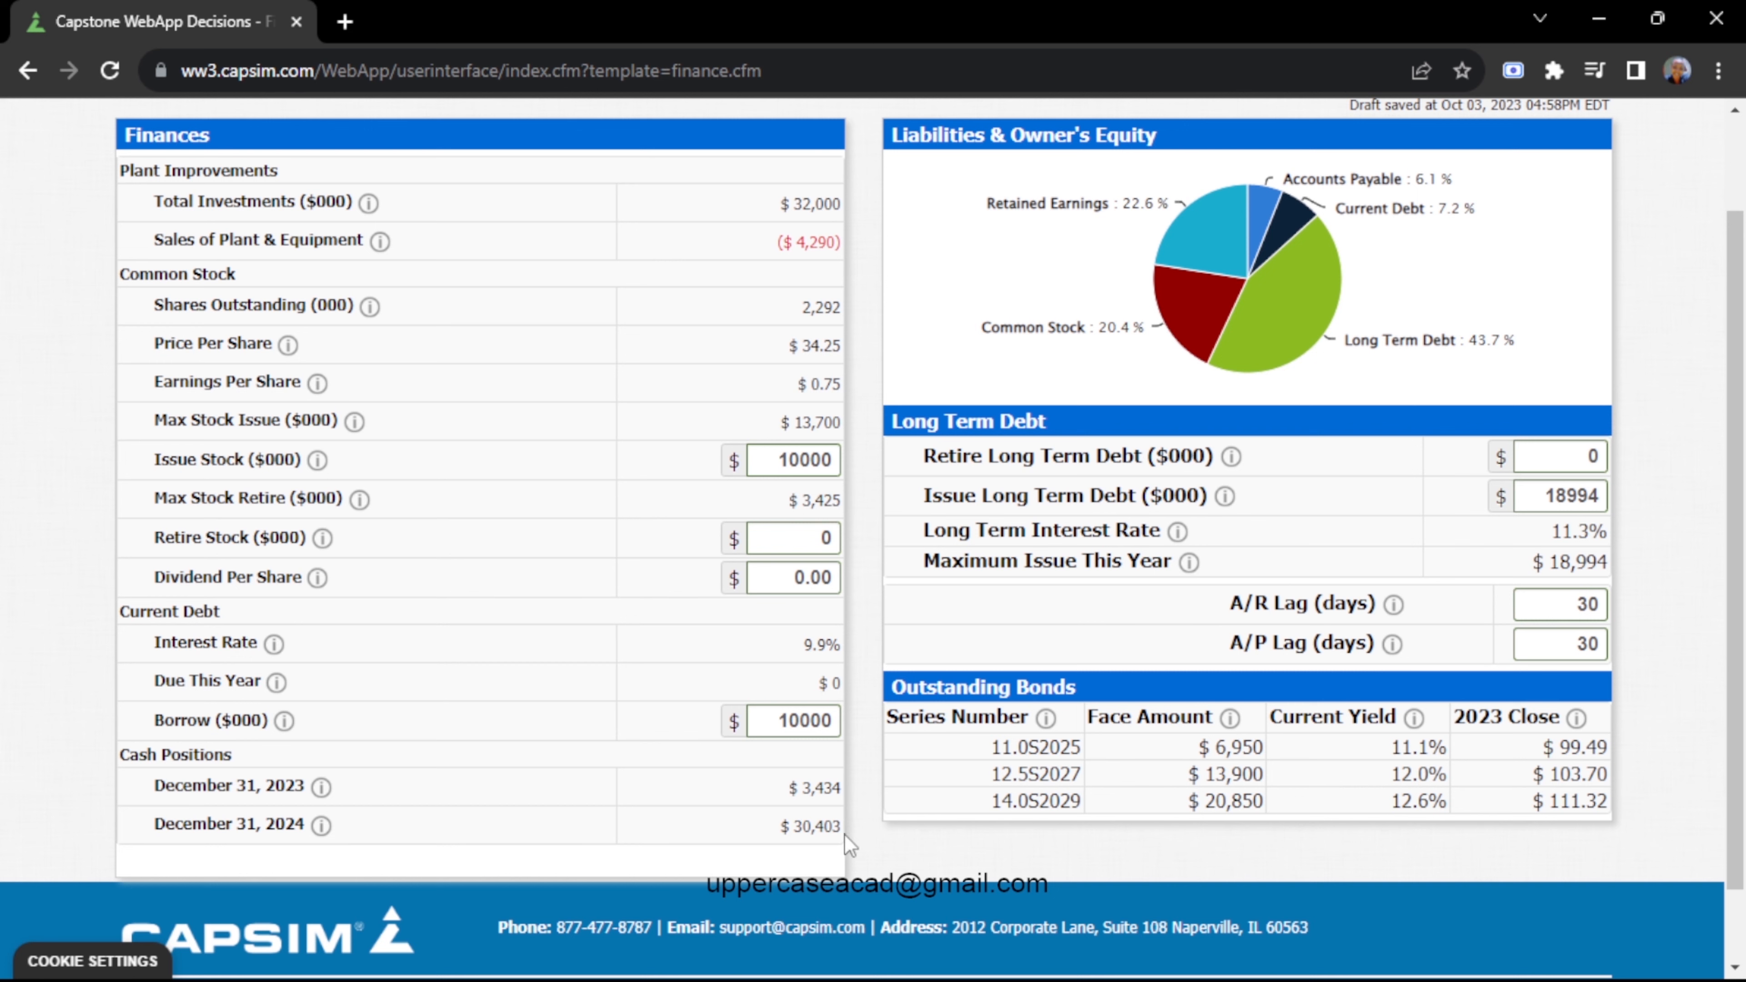
drag(1733, 654, 1734, 568)
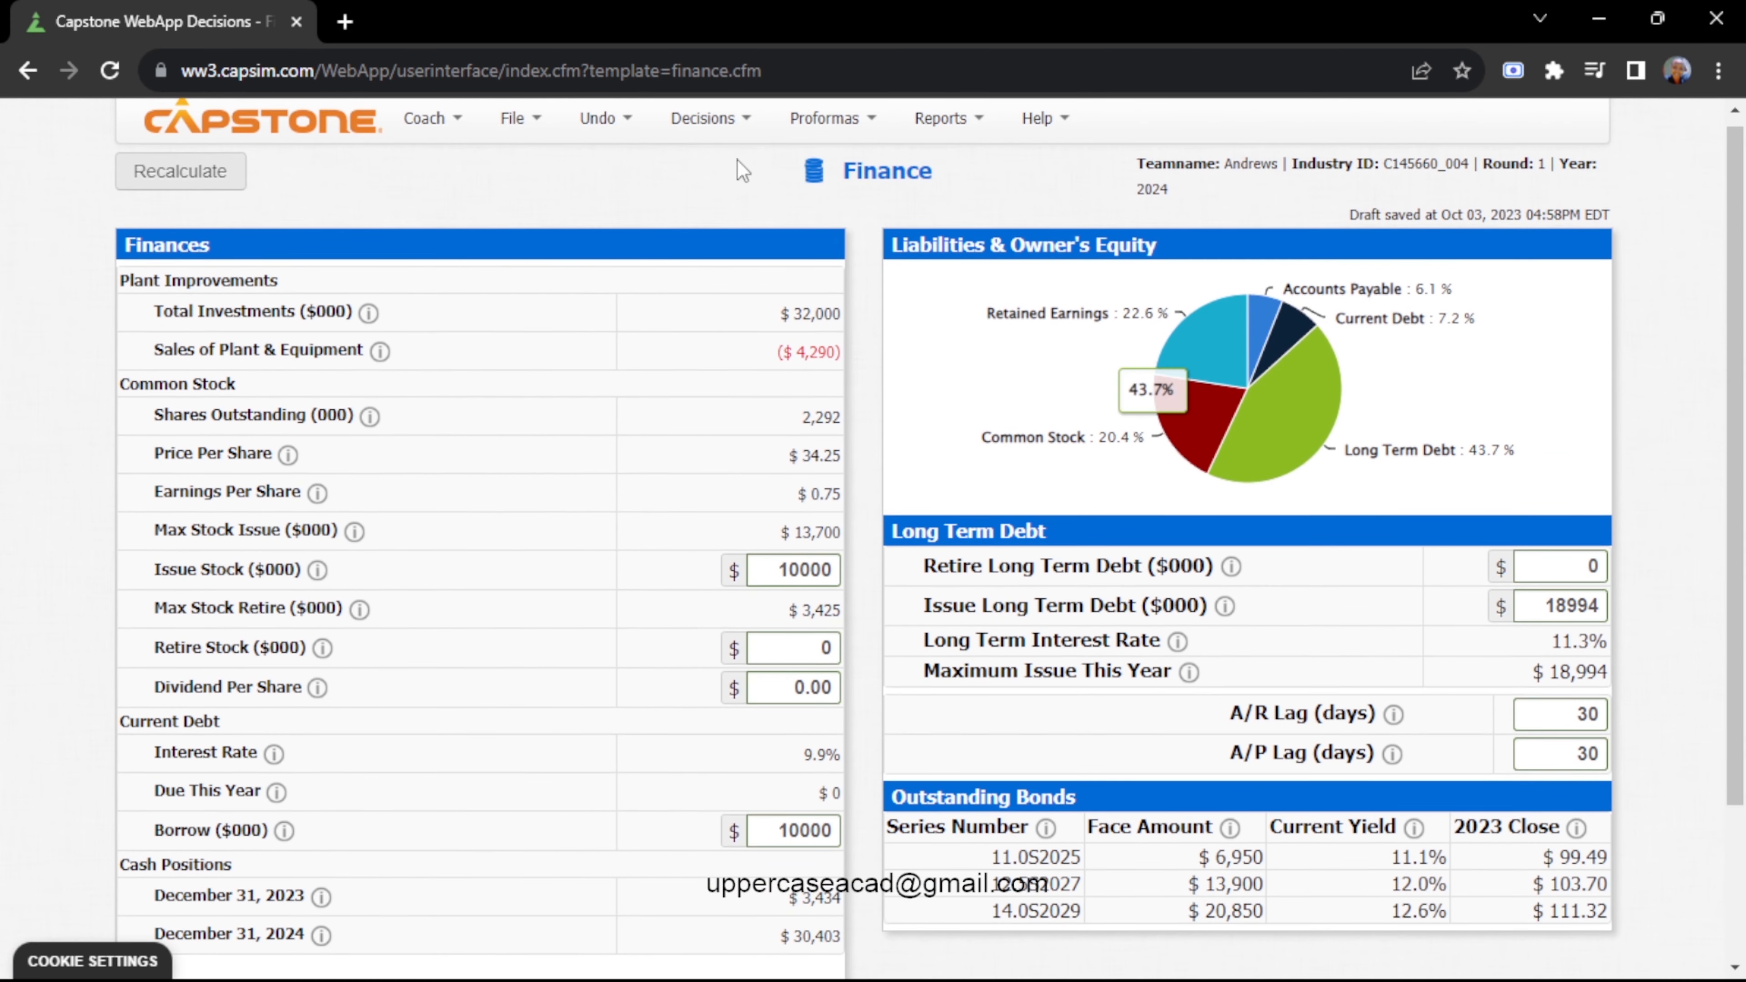
click(836, 120)
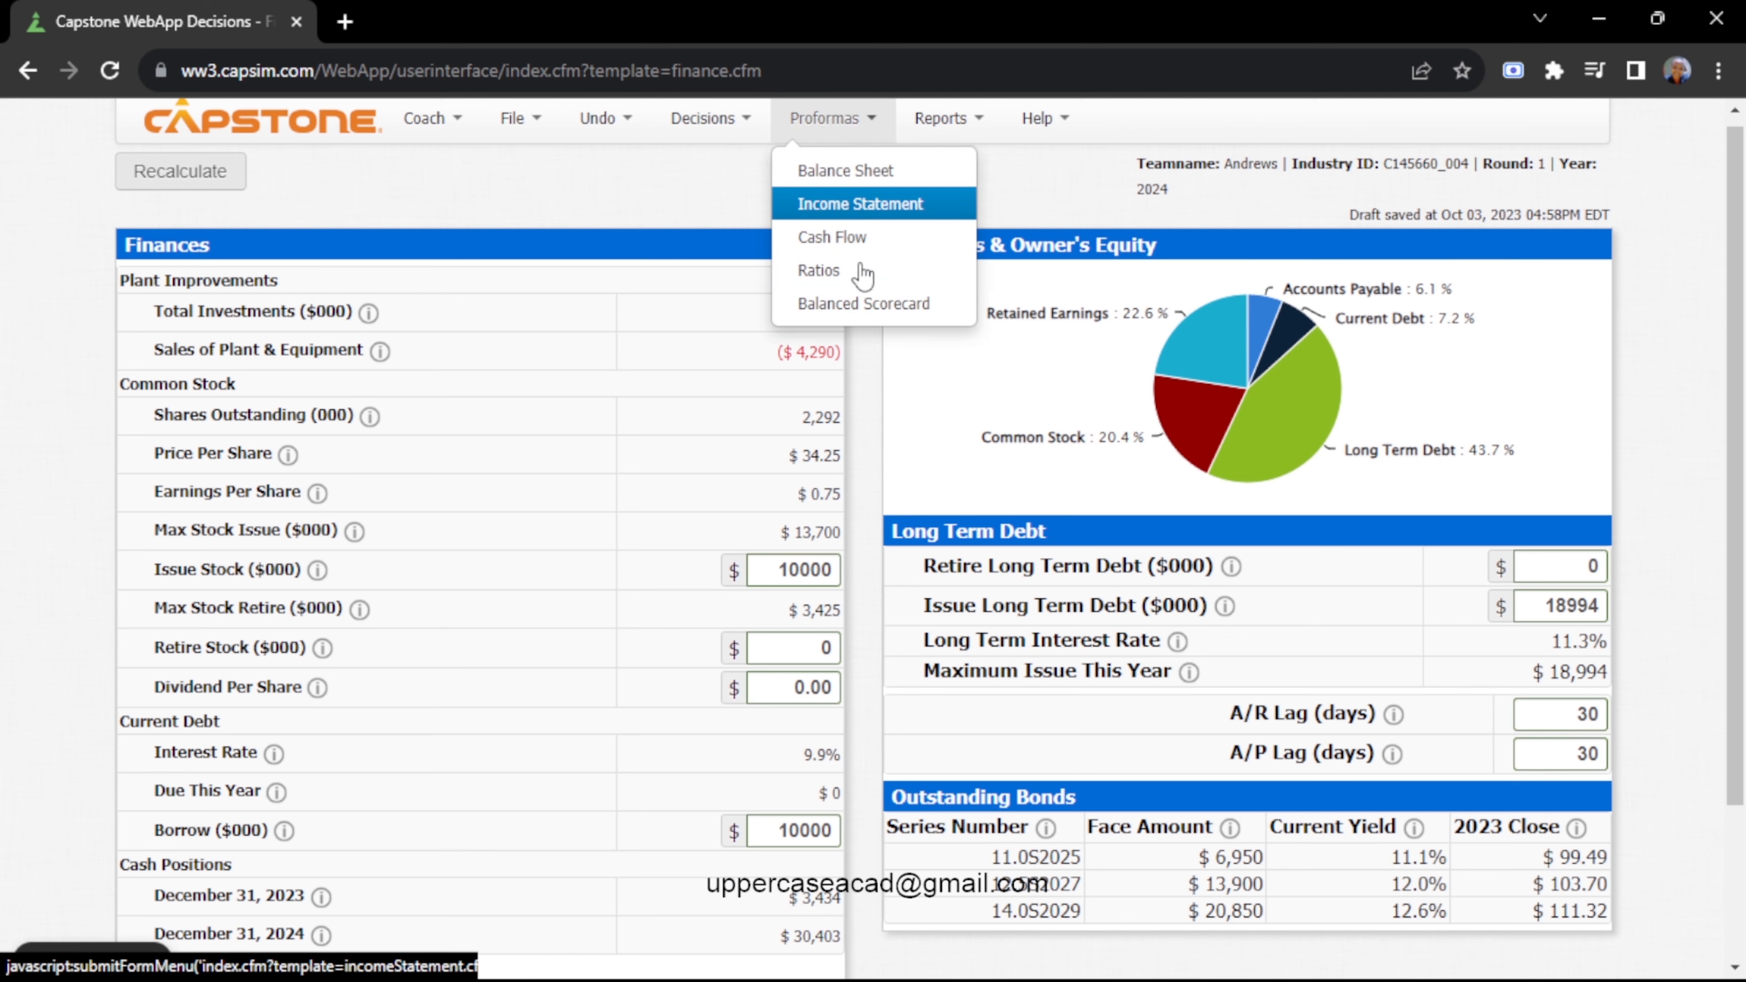
click(861, 300)
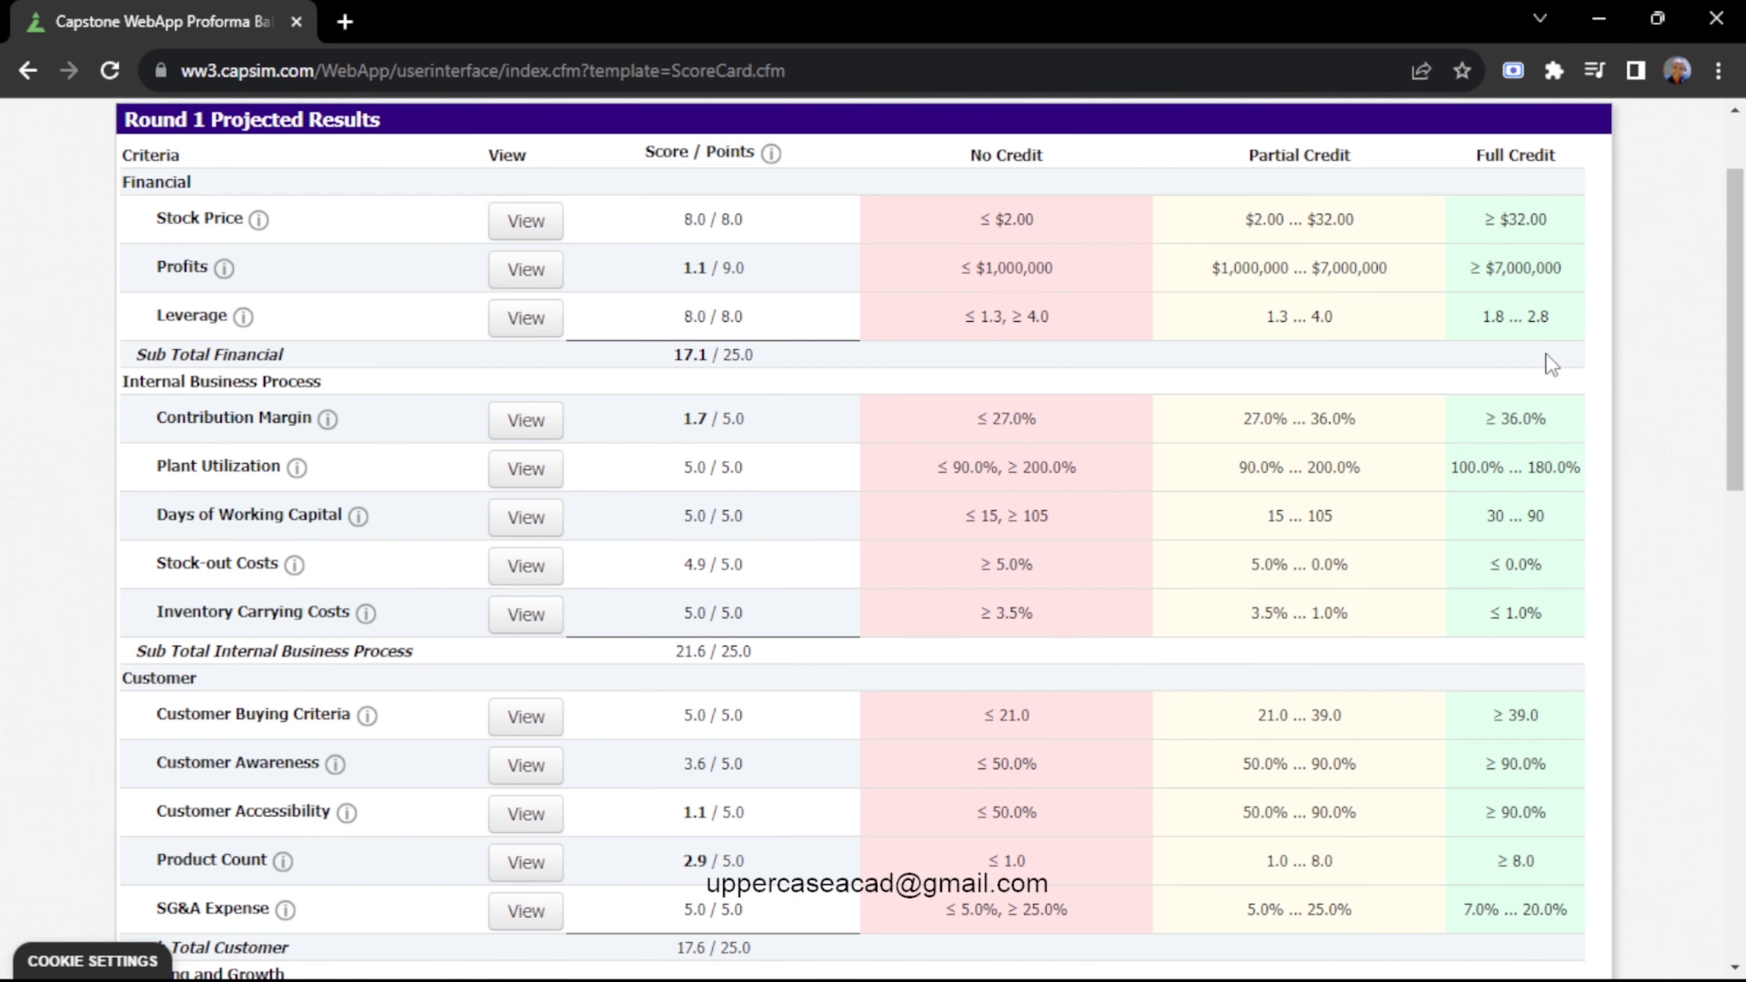
drag(1743, 311, 1743, 431)
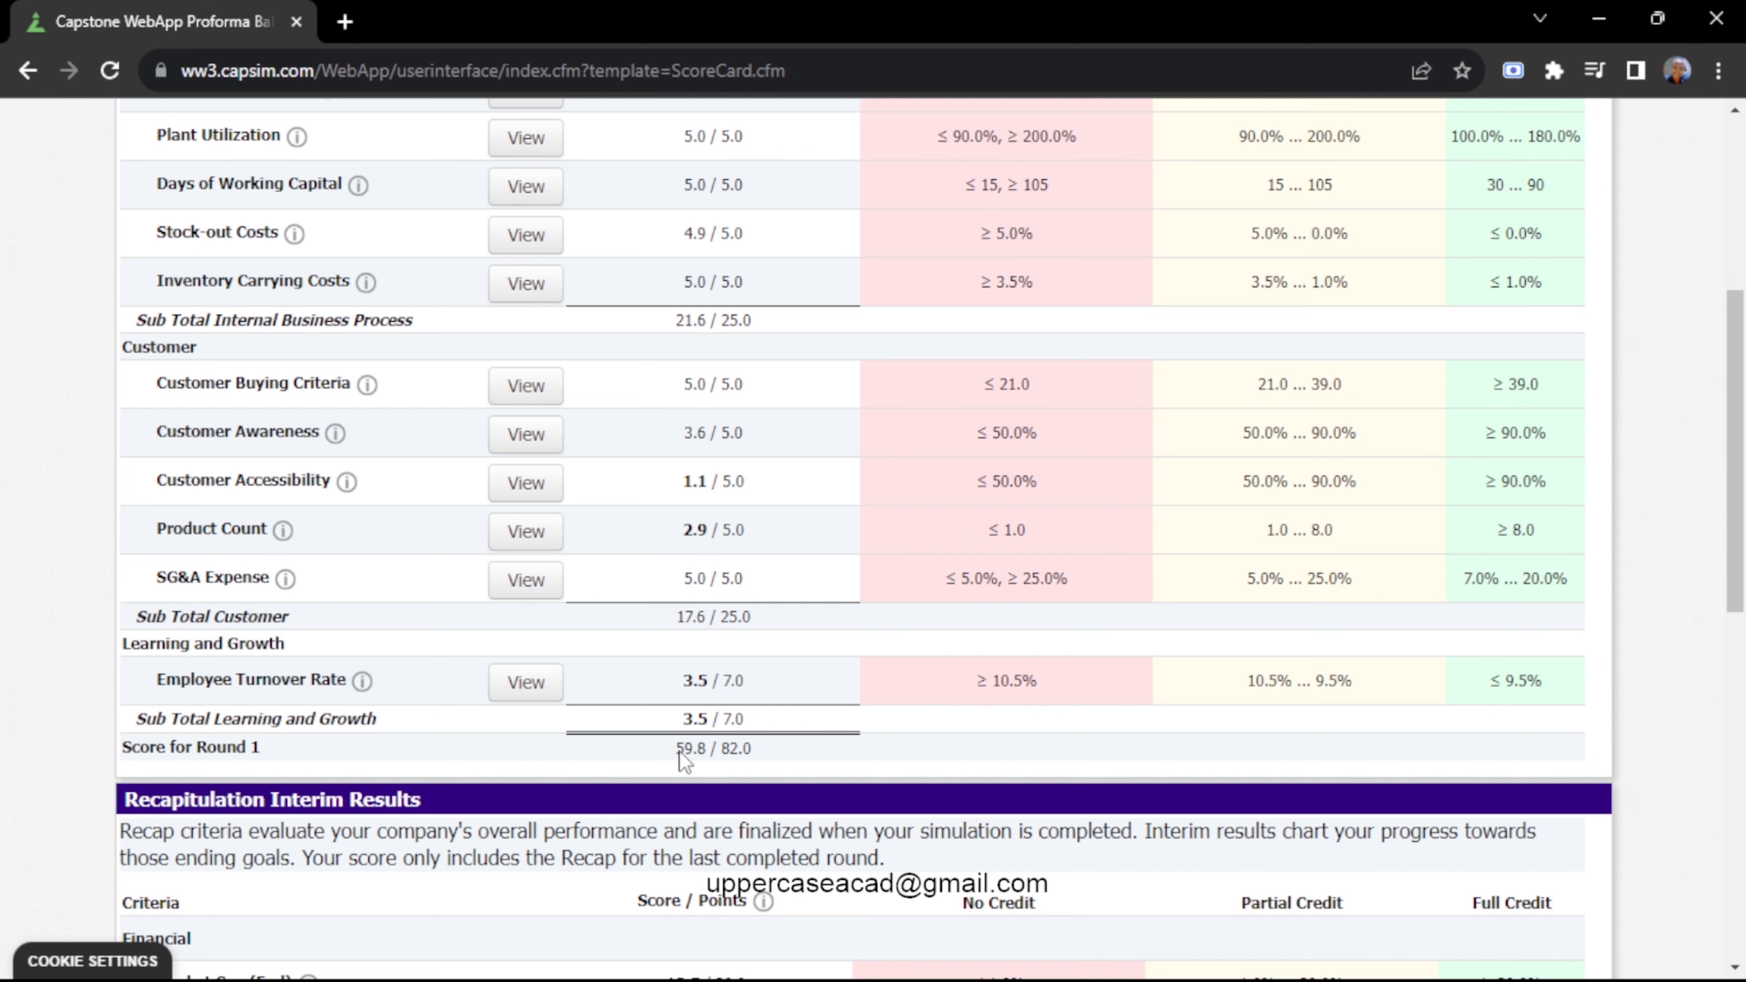
click(764, 753)
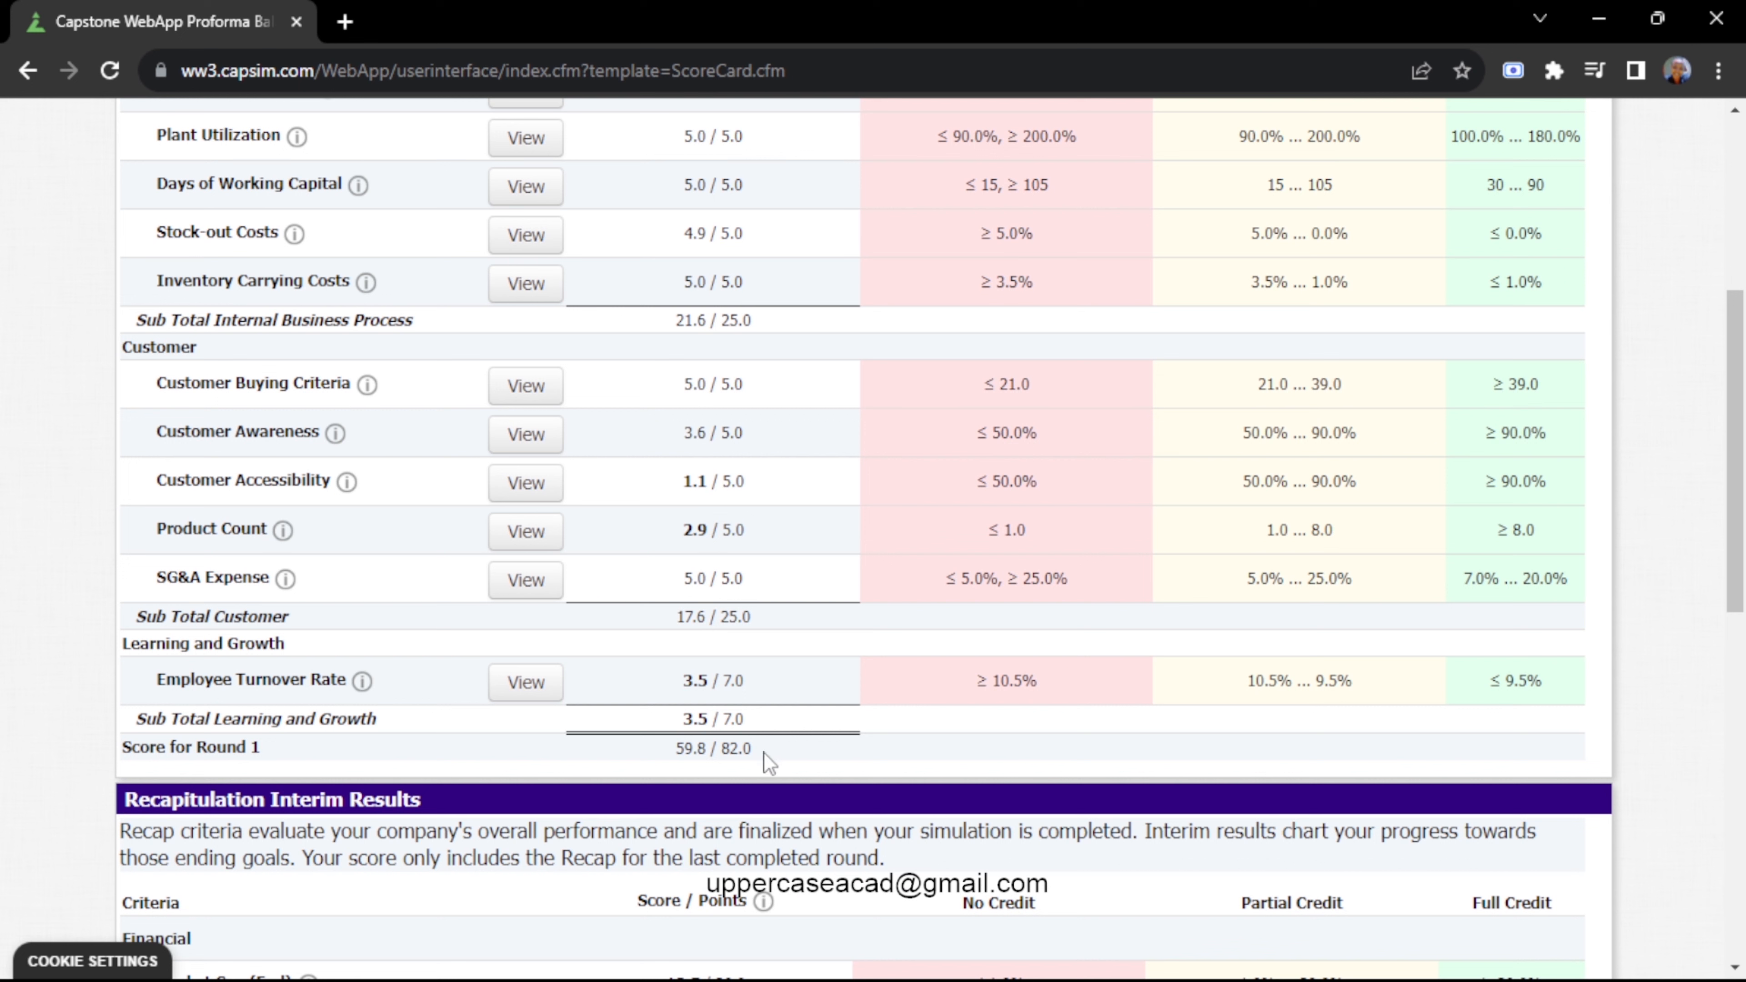